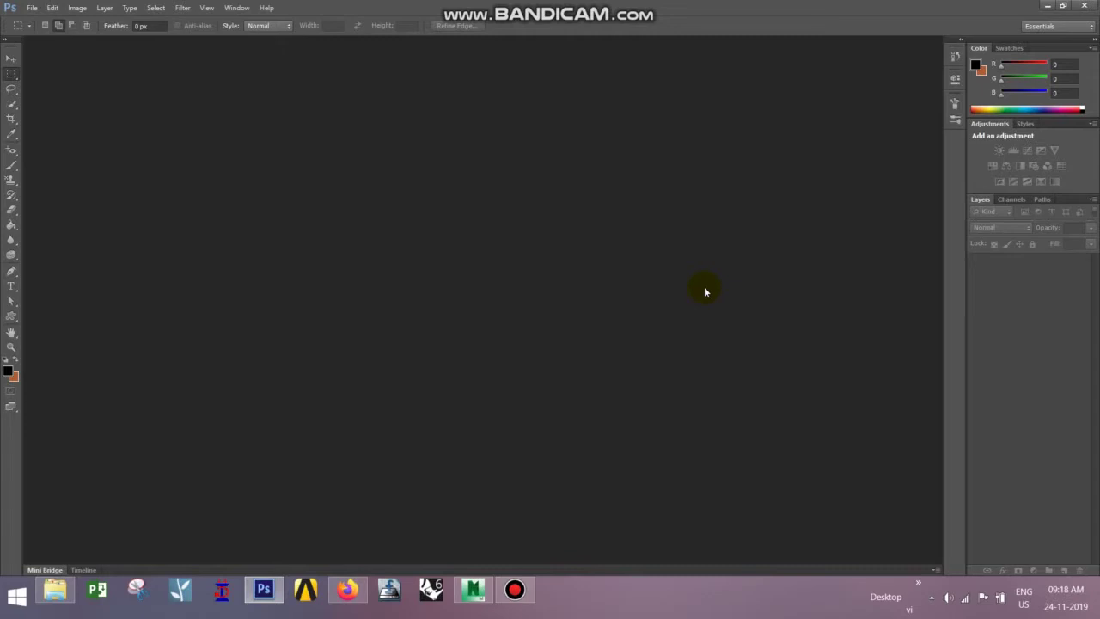
- Select the Move tool and bring up File Explorer from the taskbar
{"action": "left_click", "coordinate": [14, 59]}
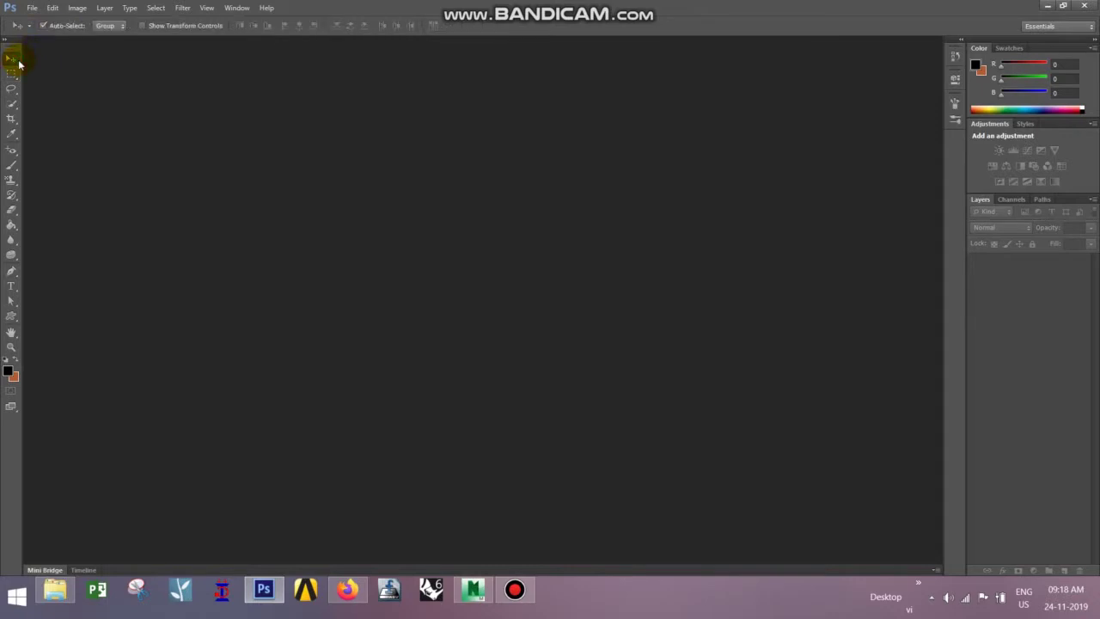
{"action": "left_click", "coordinate": [60, 592]}
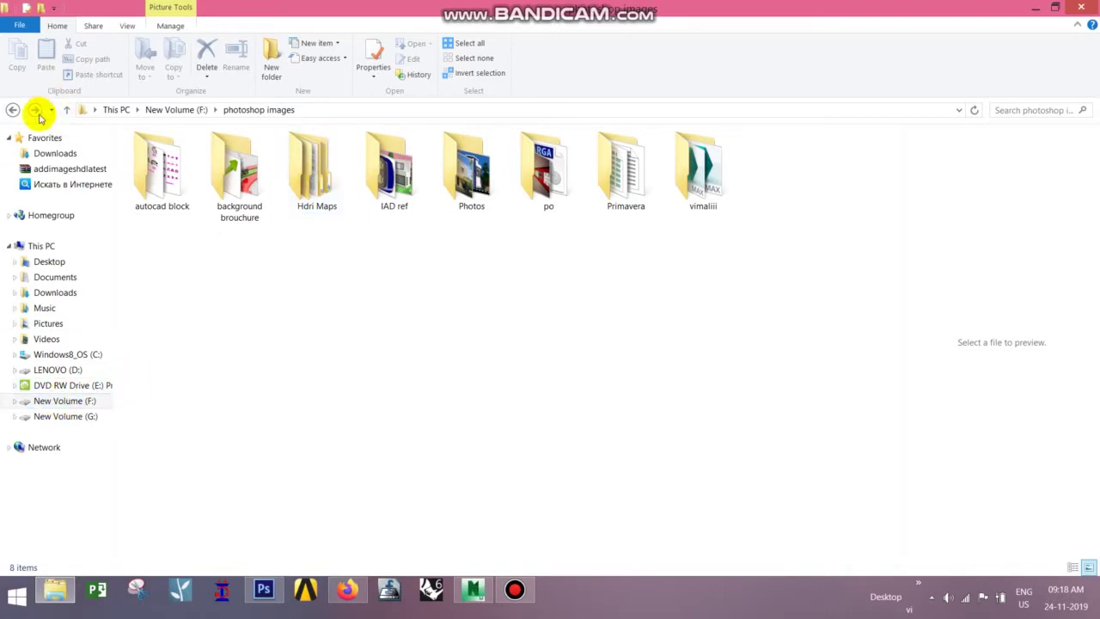
- Show New Volume (G:) and browse its folders and files from mech soft onward
{"action": "left_click", "coordinate": [61, 418]}
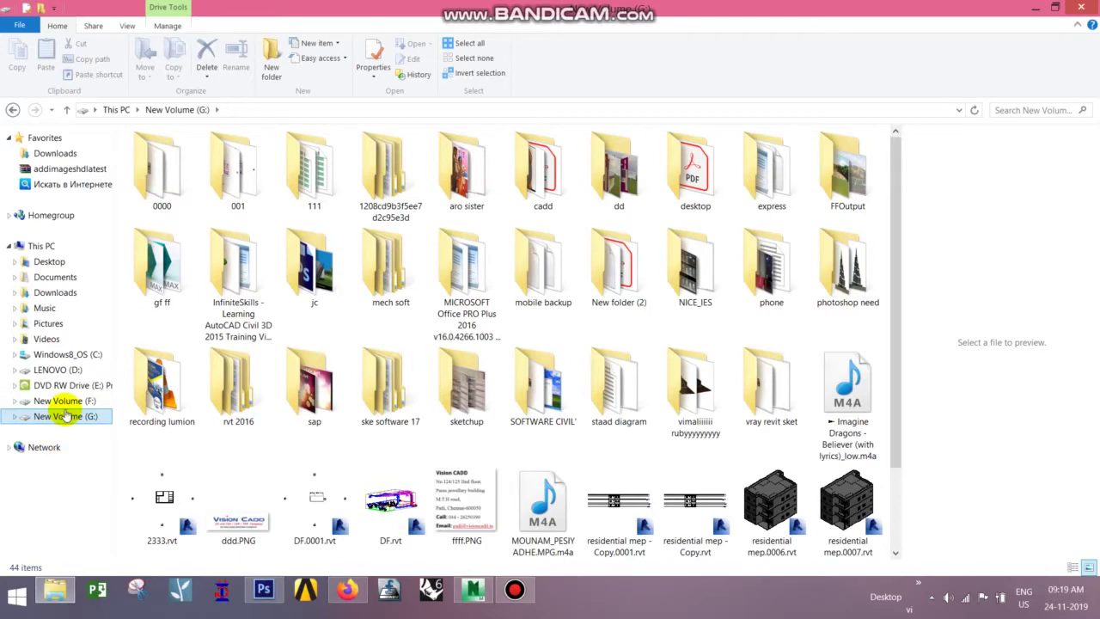
{"action": "left_click", "coordinate": [416, 272]}
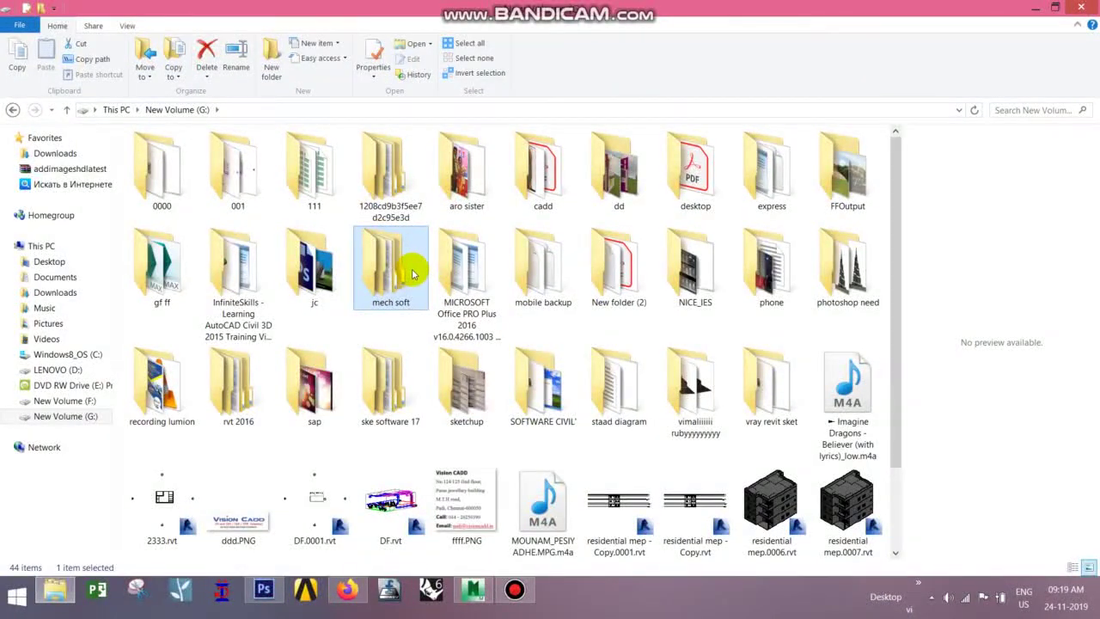
{"action": "key", "text": "Down"}
{"action": "key", "text": "Down"}
{"action": "key", "text": "Down"}
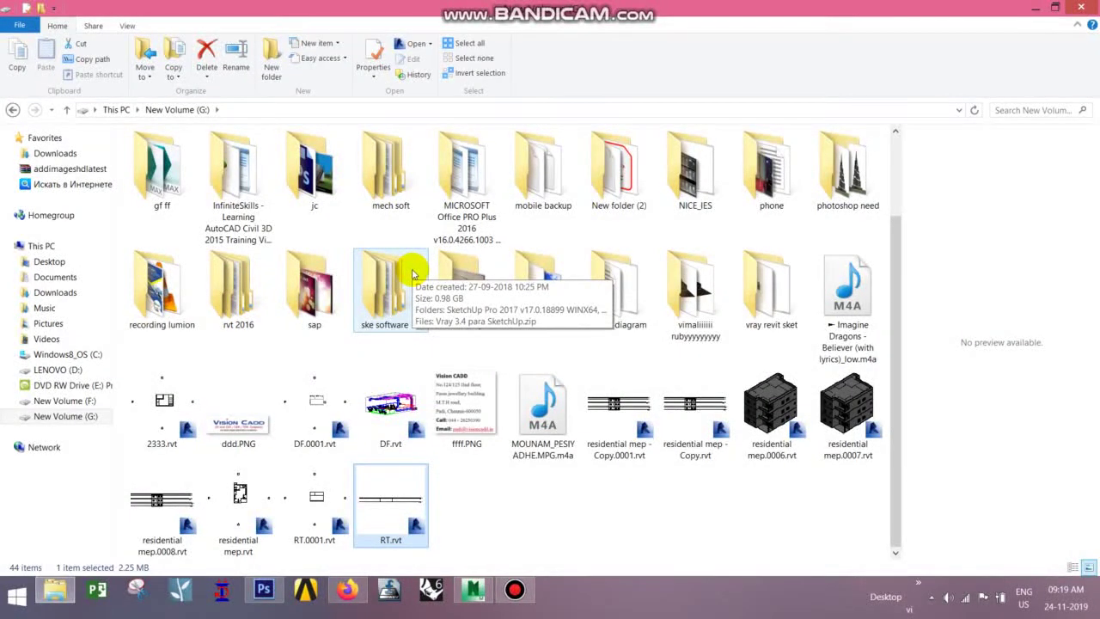
{"action": "key", "text": "Up"}
{"action": "key", "text": "Up"}
{"action": "key", "text": "Up"}
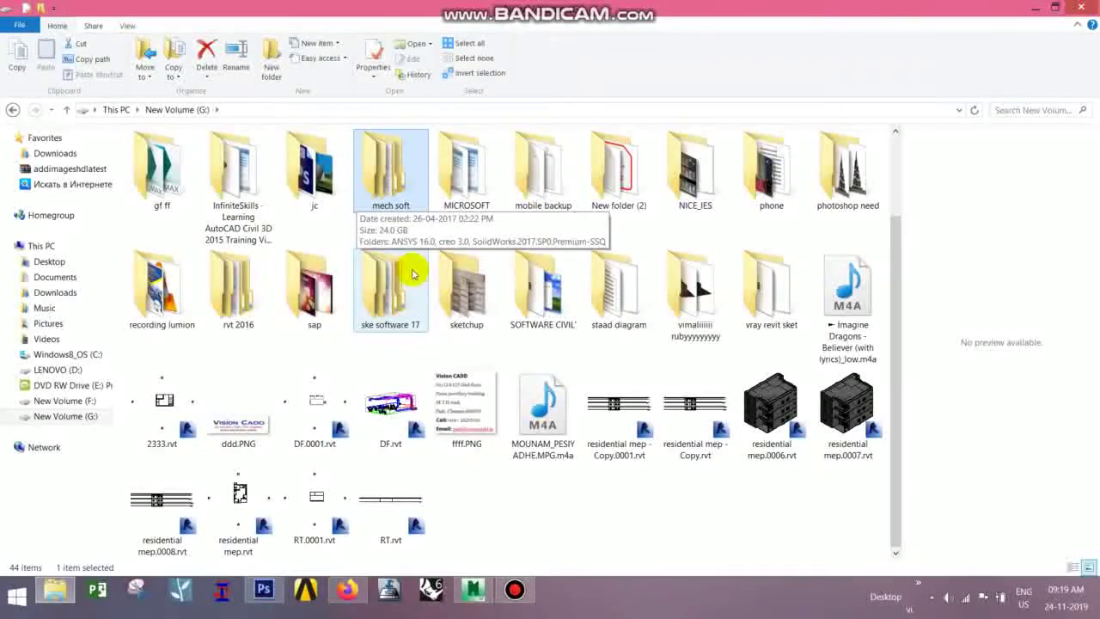
{"action": "key", "text": "Down"}
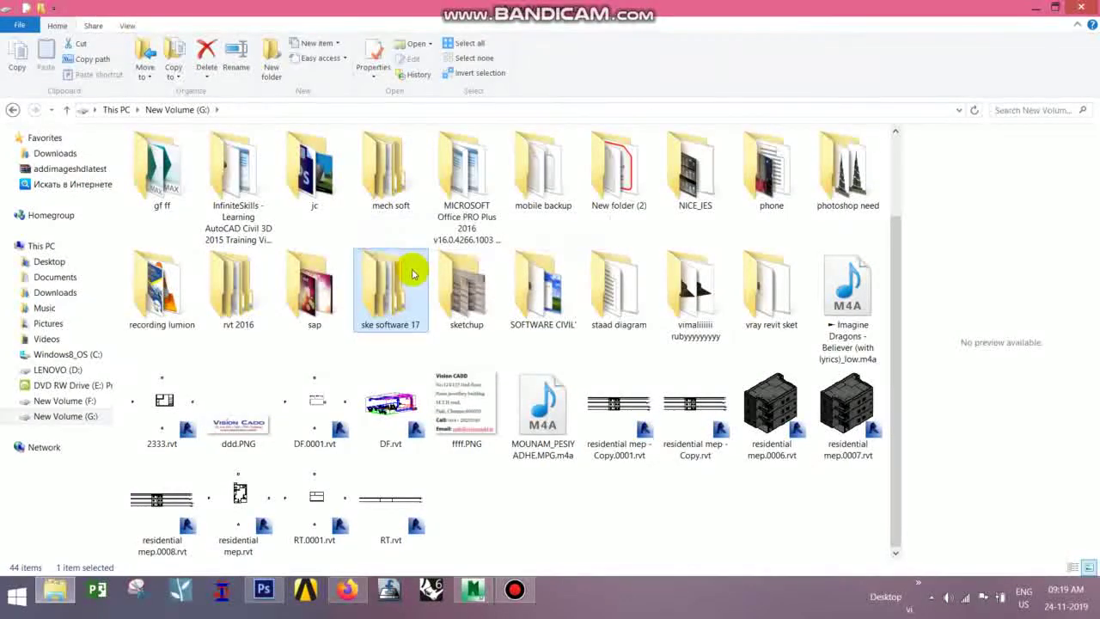
{"action": "key", "text": "Down"}
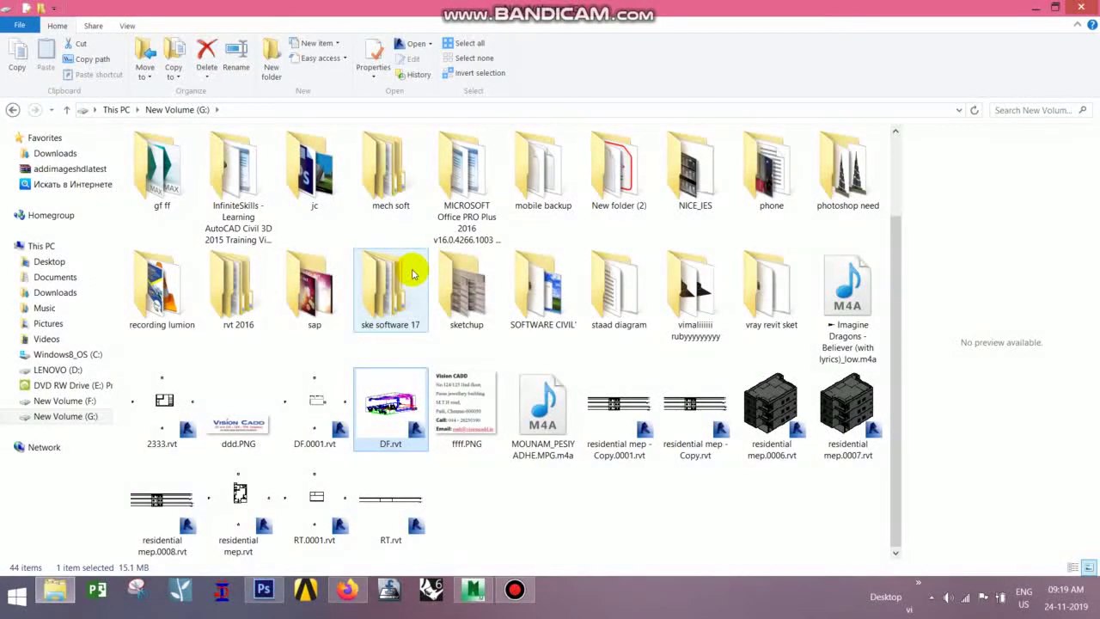
{"action": "key", "text": "Right"}
{"action": "key", "text": "Right"}
{"action": "key", "text": "Right"}
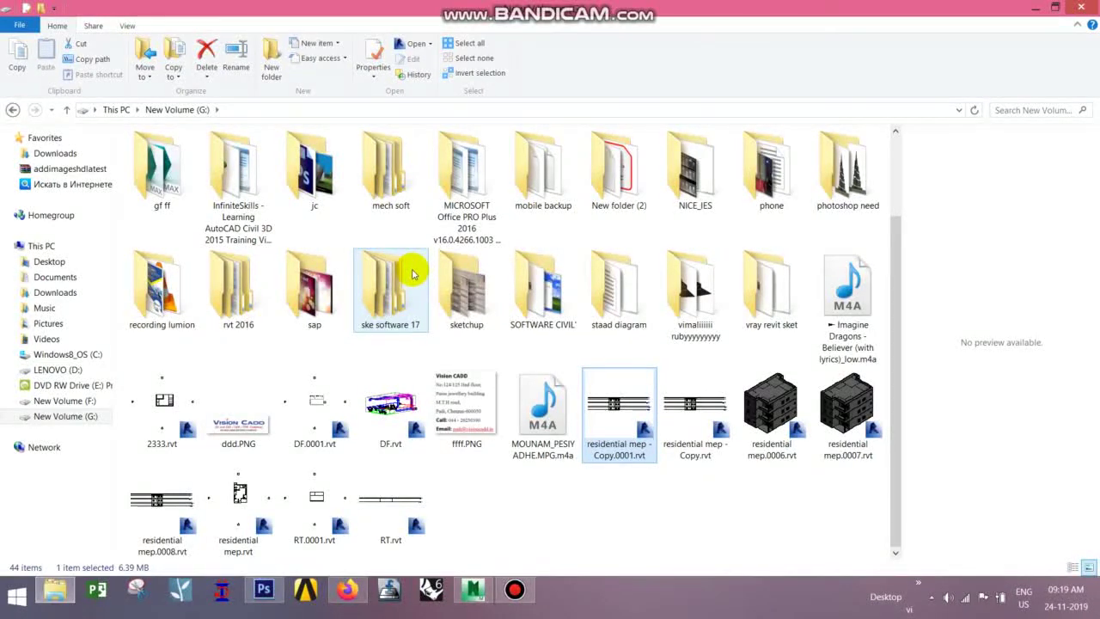
{"action": "key", "text": "Down"}
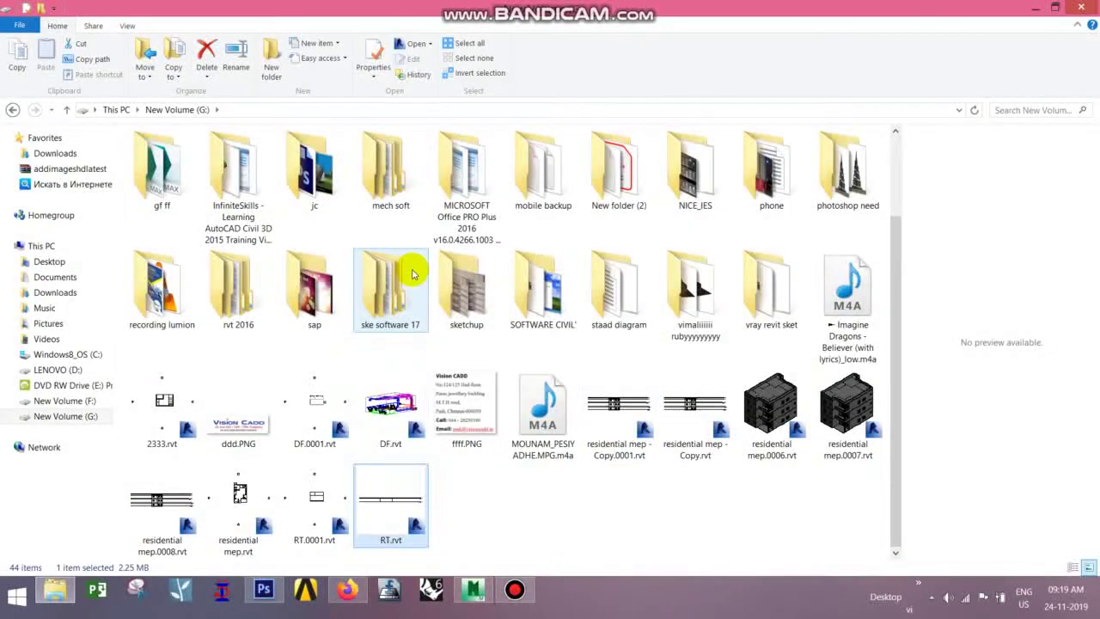
{"action": "key", "text": "Up"}
{"action": "key", "text": "Up"}
{"action": "key", "text": "Up"}
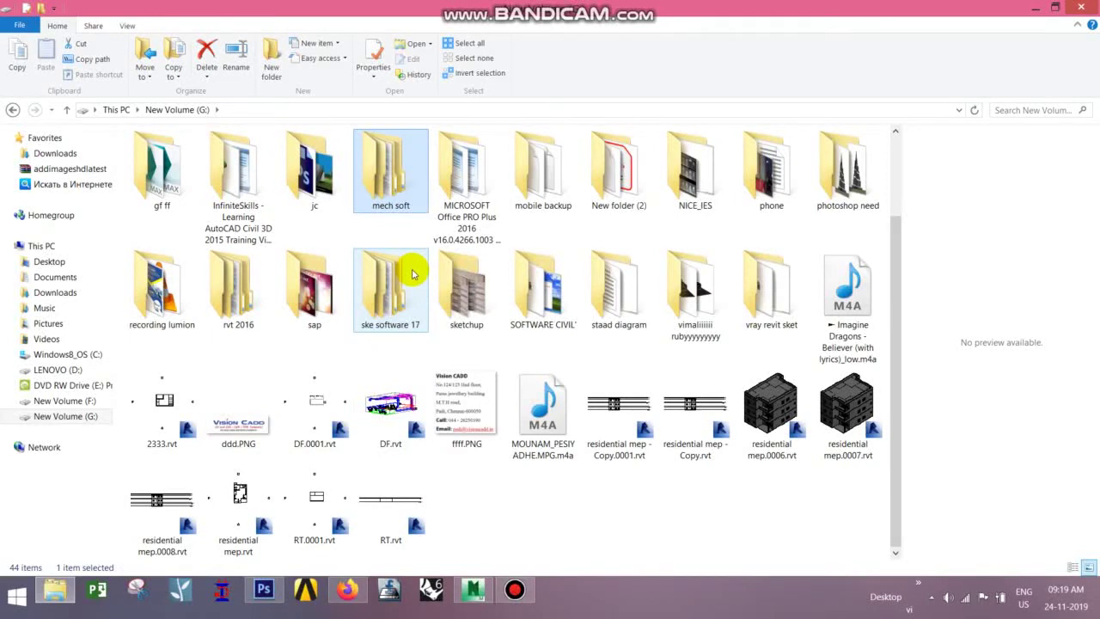
{"action": "key", "text": "Right"}
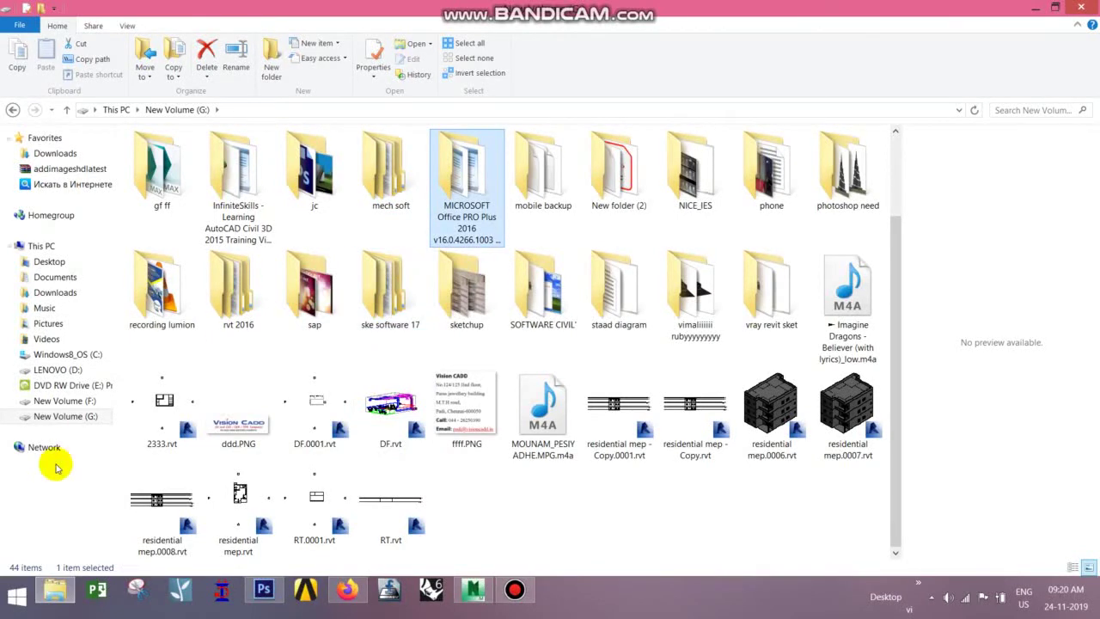
- Return to the top of G: and open the recording lumion folder
{"action": "left_click", "coordinate": [70, 417]}
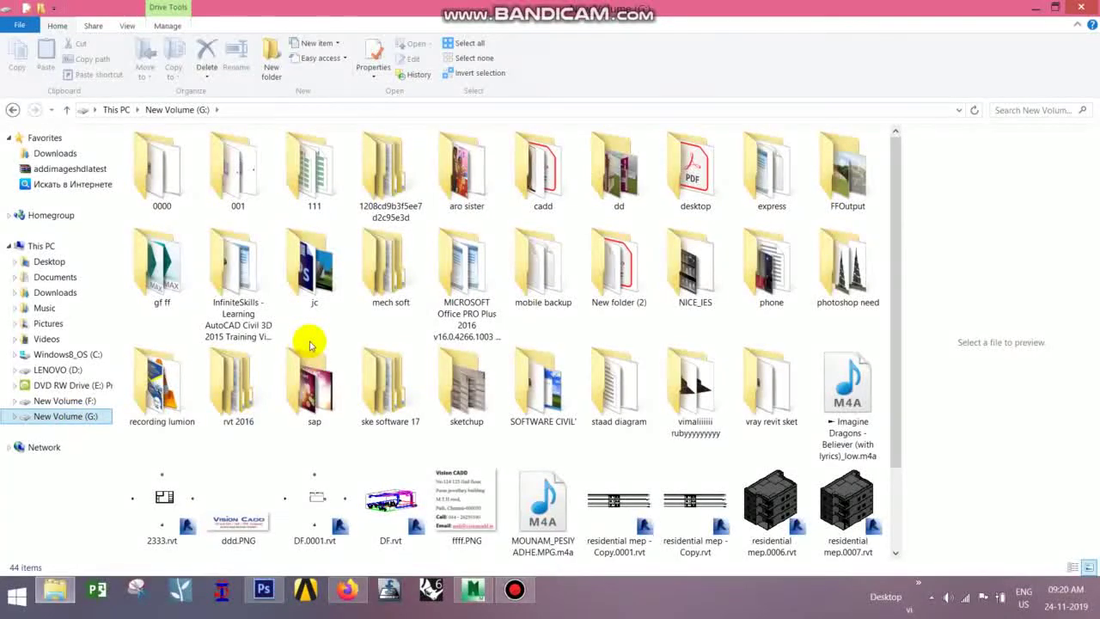
{"action": "key", "text": "Tab"}
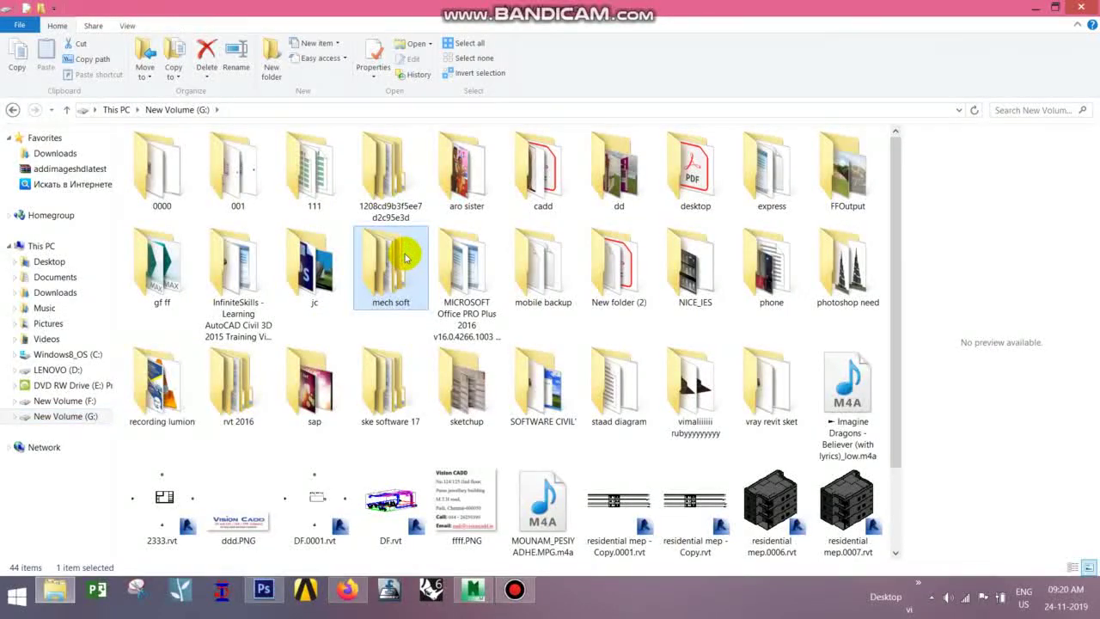
{"action": "key", "text": "r"}
{"action": "key", "text": "Return"}
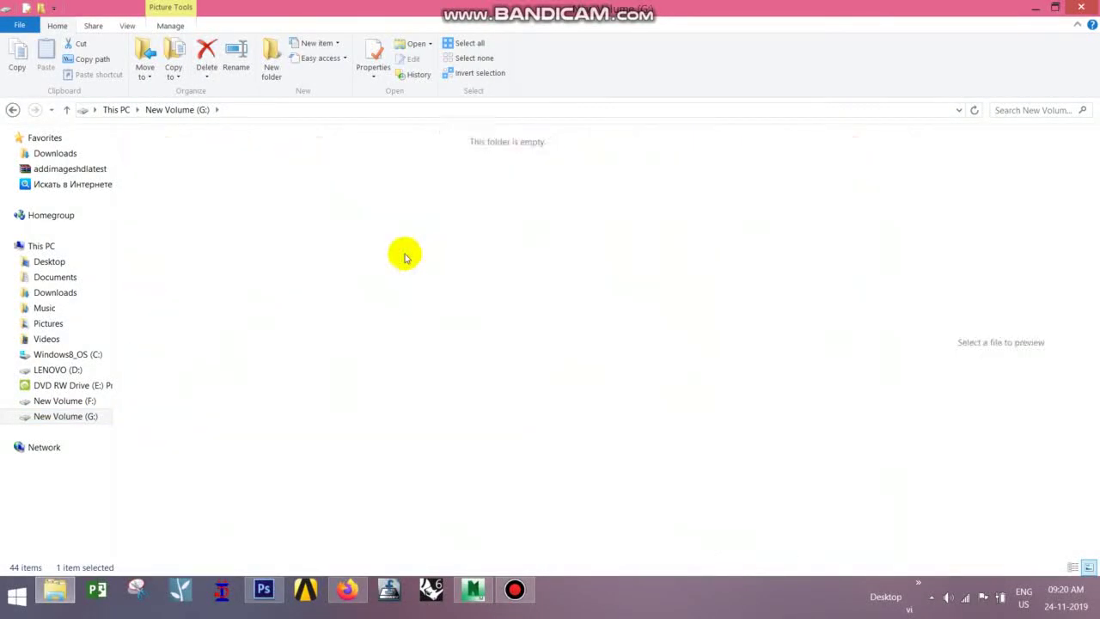
- Open brochure.jpg in Windows Photo Viewer
{"action": "left_click", "coordinate": [334, 187]}
{"action": "right_click", "coordinate": [335, 187]}
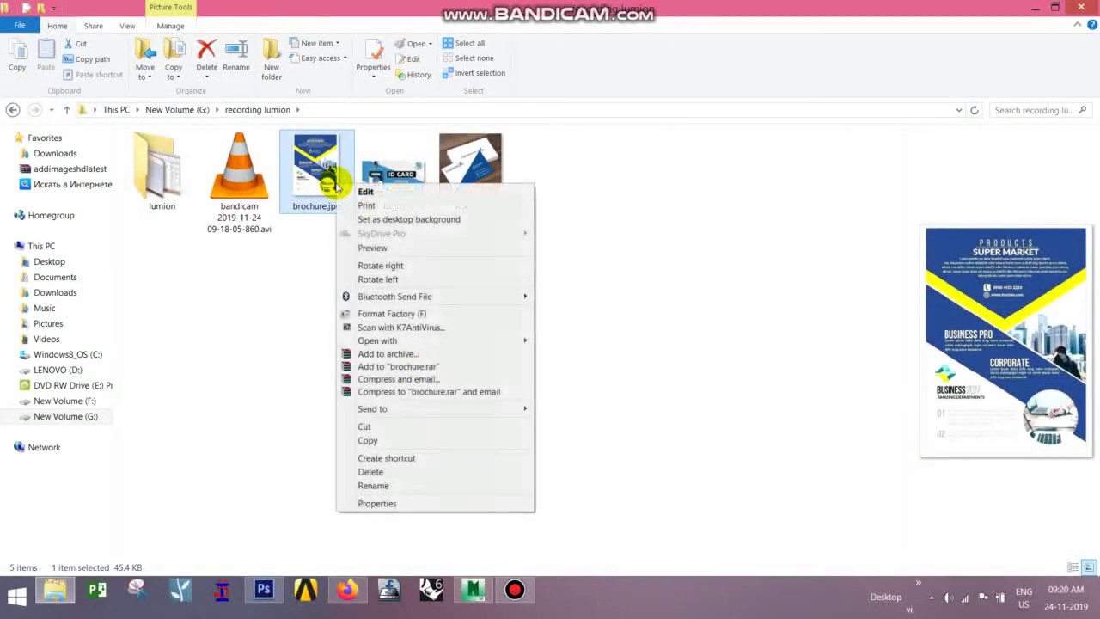
{"action": "mouse_move", "coordinate": [465, 341]}
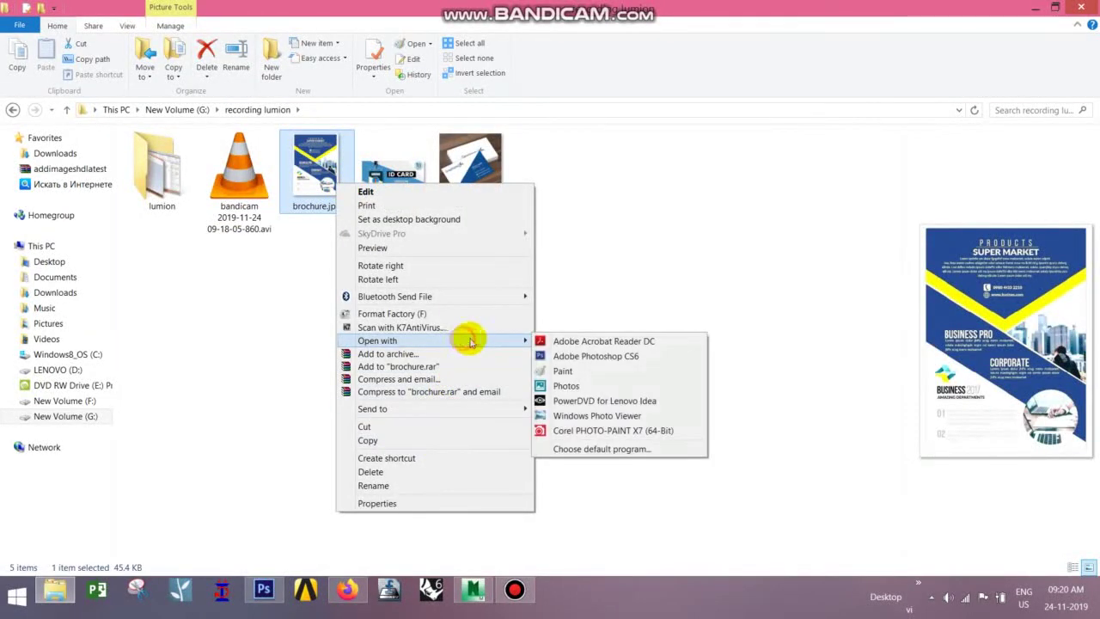
{"action": "left_click", "coordinate": [582, 418]}
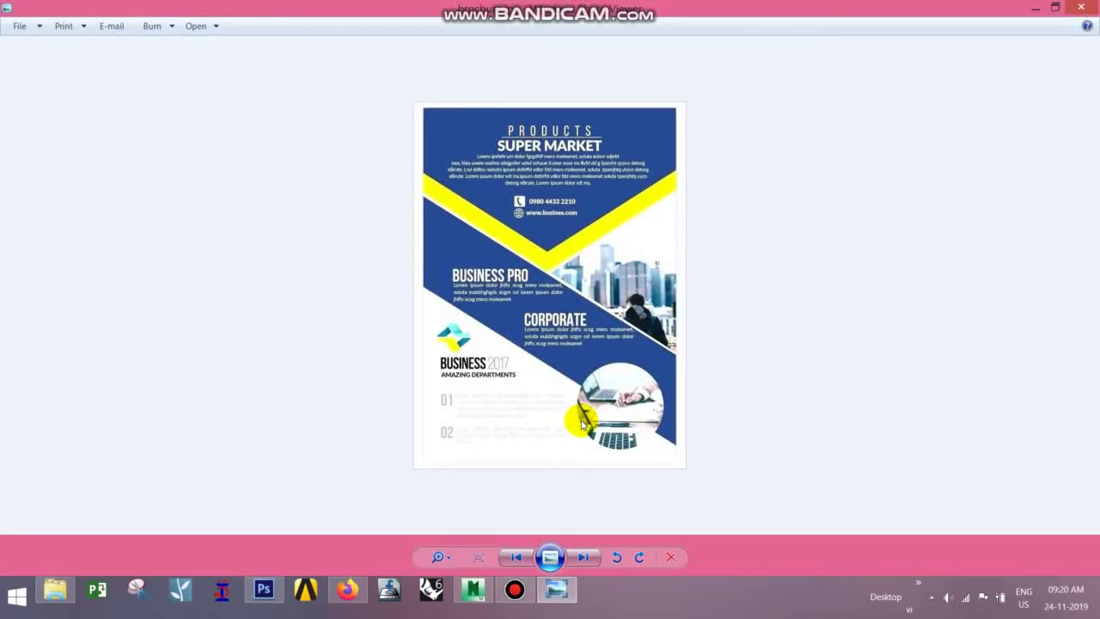
- Browse the pictures to the ID CARD DESIGN image, then minimize the viewer and File Explorer
{"action": "key", "text": "Right"}
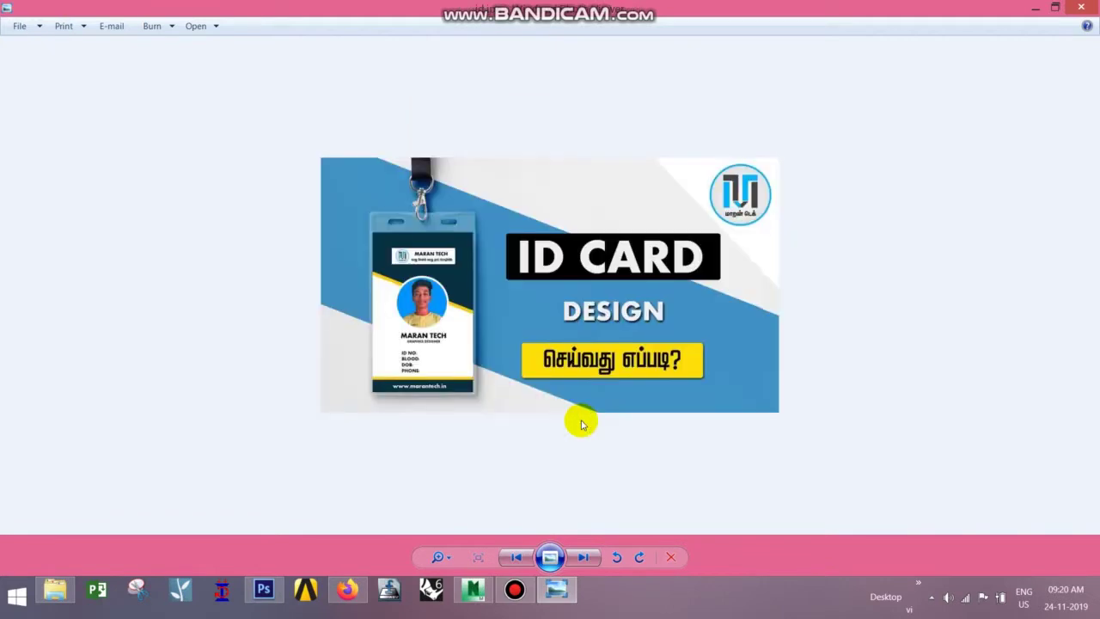
{"action": "key", "text": "Right"}
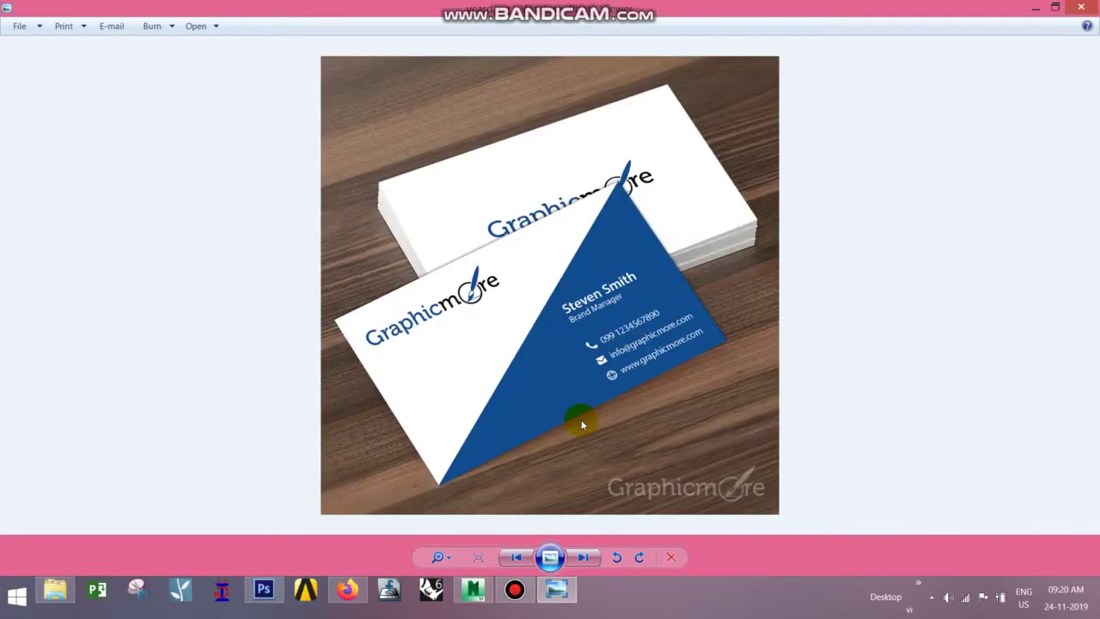
{"action": "key", "text": "Right"}
{"action": "key", "text": "Right"}
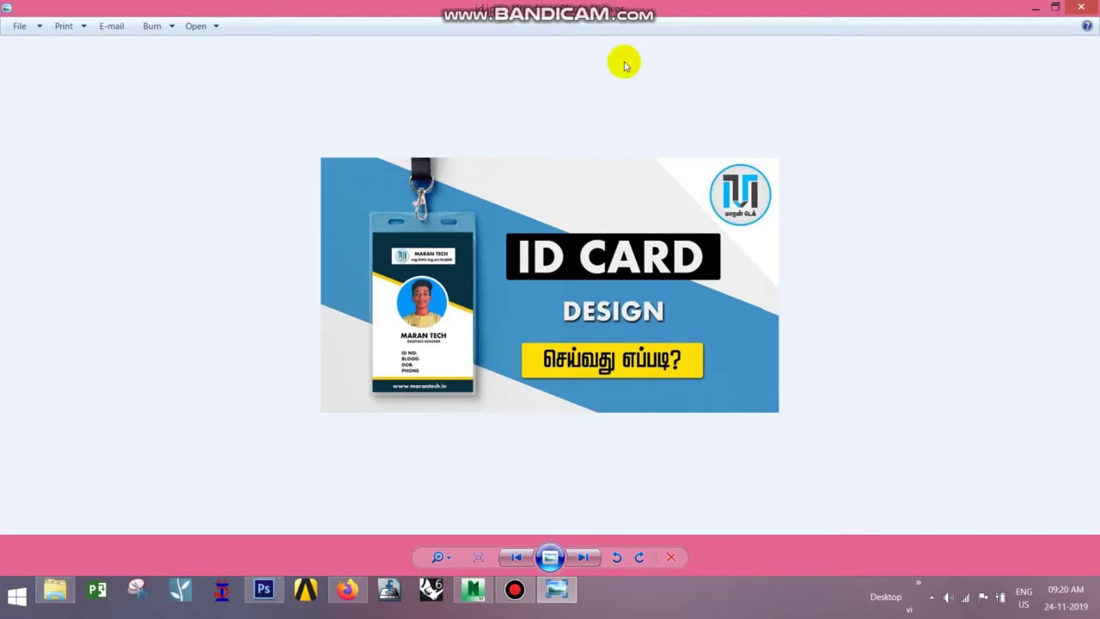
{"action": "mouse_move", "coordinate": [685, 6]}
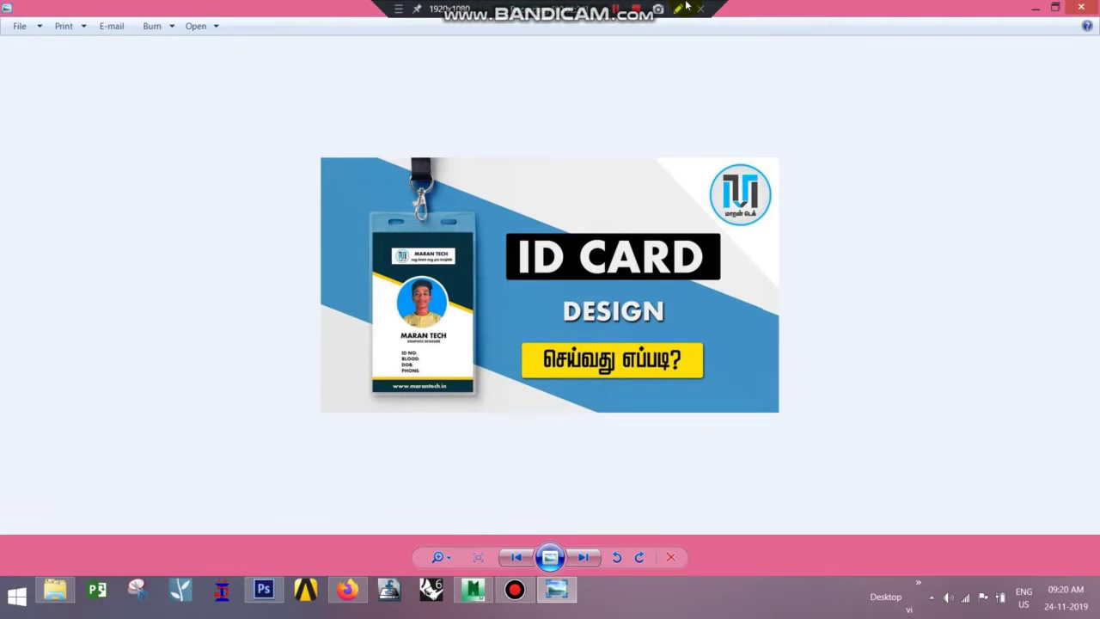
{"action": "left_click", "coordinate": [1035, 8]}
{"action": "left_click", "coordinate": [1035, 8]}
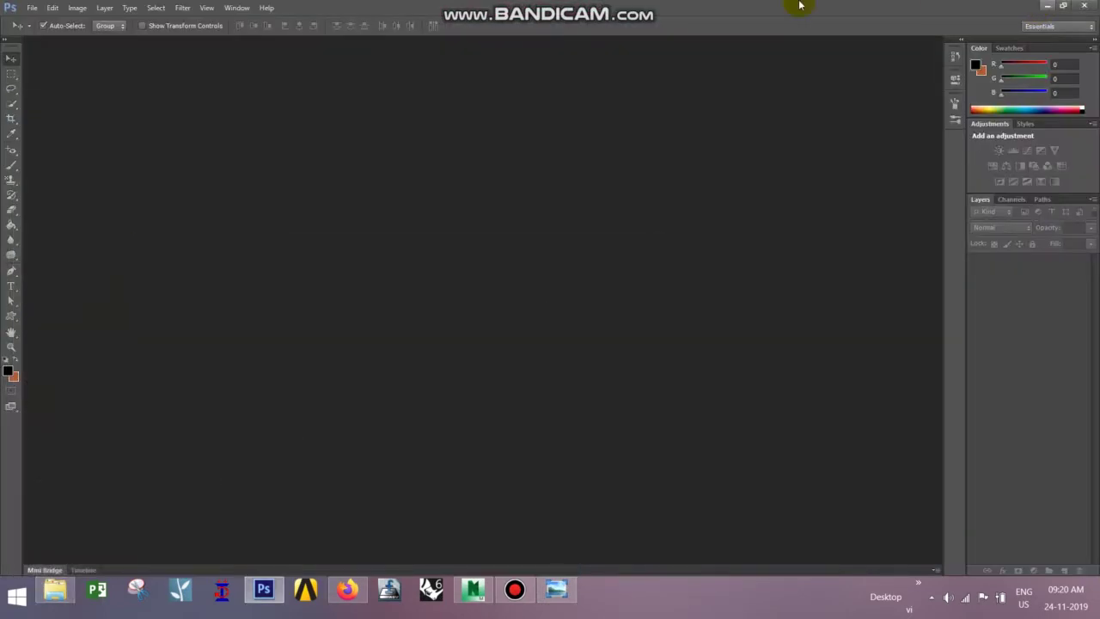
- Start a new Photoshop document from File > New
{"action": "left_click", "coordinate": [31, 7]}
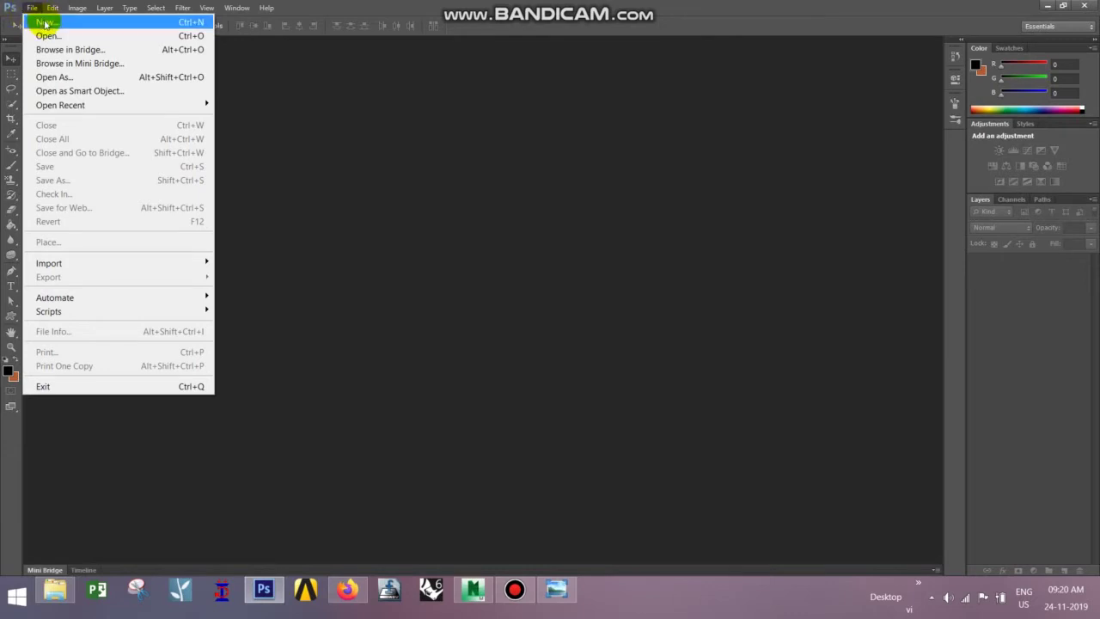
{"action": "left_click", "coordinate": [44, 23]}
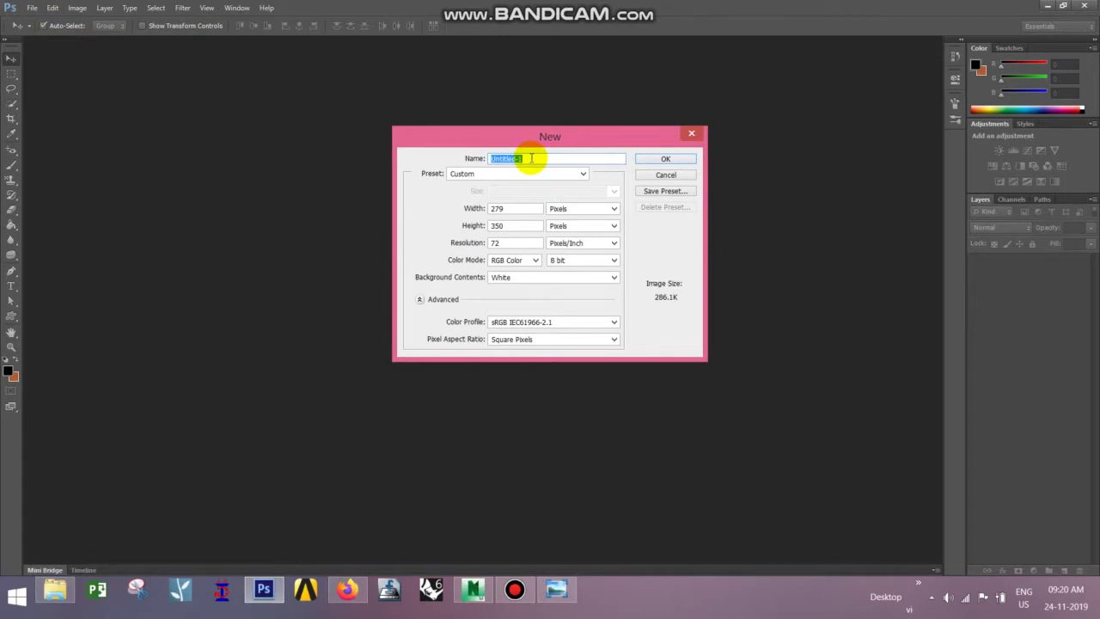
- Name the new document 'id' and set its preset to U.S. Paper, Letter, 300 pixels/inch
{"action": "type", "text": "d"}
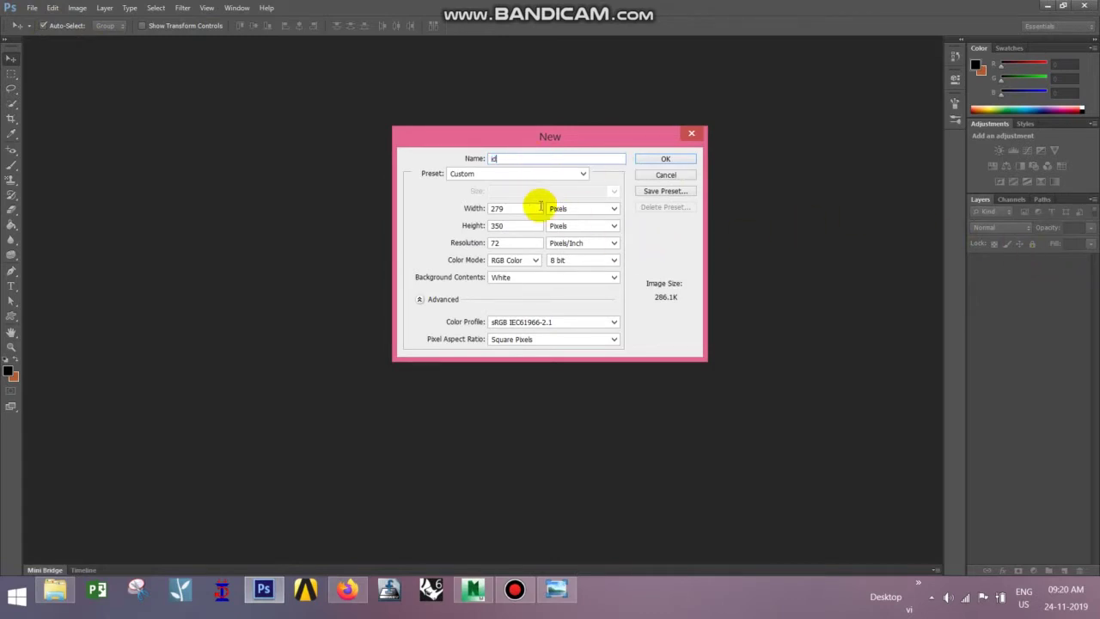
{"action": "left_click", "coordinate": [584, 174]}
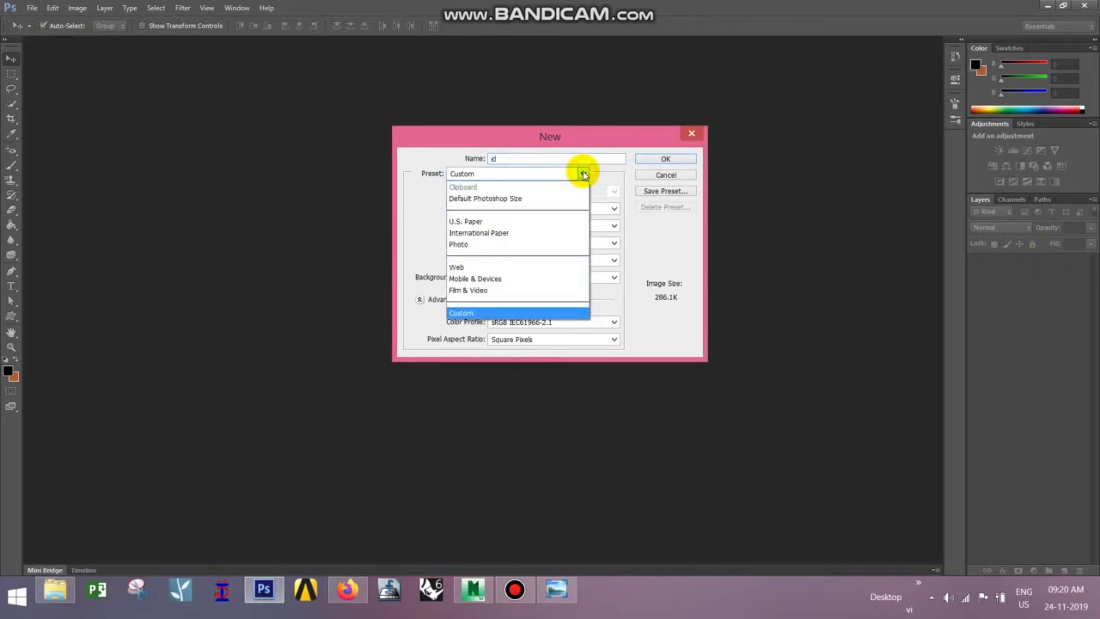
{"action": "left_click", "coordinate": [498, 199]}
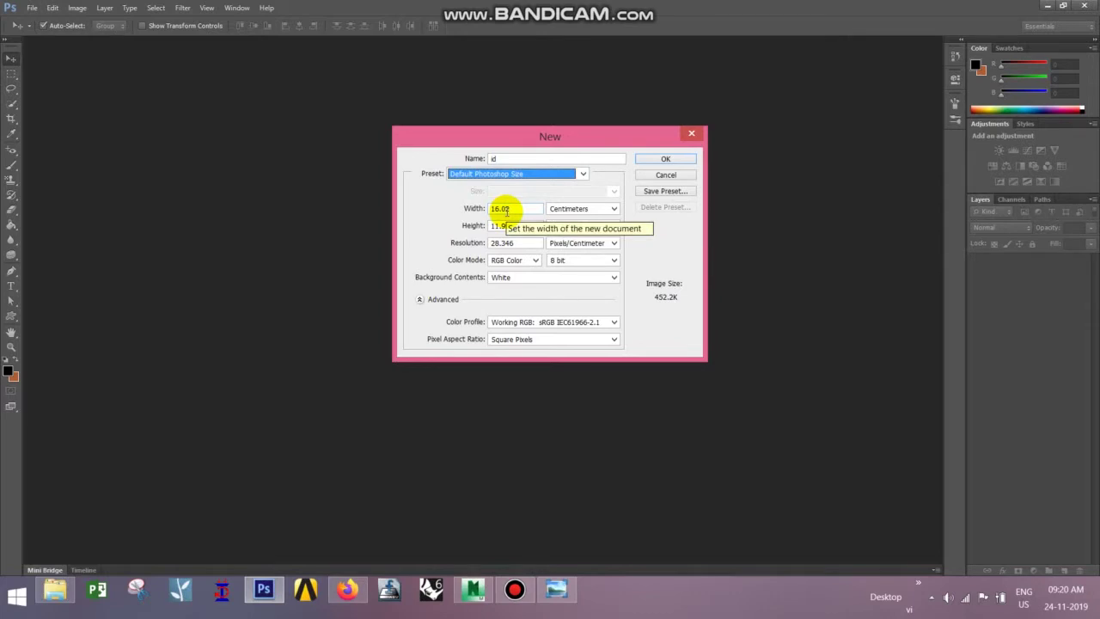
{"action": "left_click", "coordinate": [497, 173]}
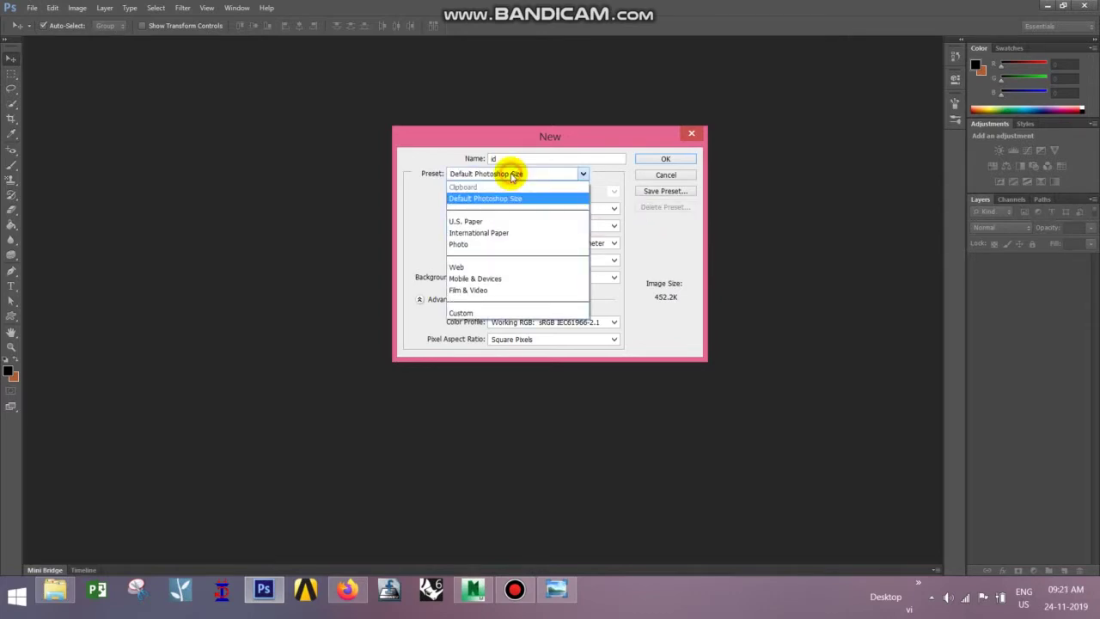
{"action": "left_click", "coordinate": [484, 216]}
{"action": "left_click", "coordinate": [503, 191]}
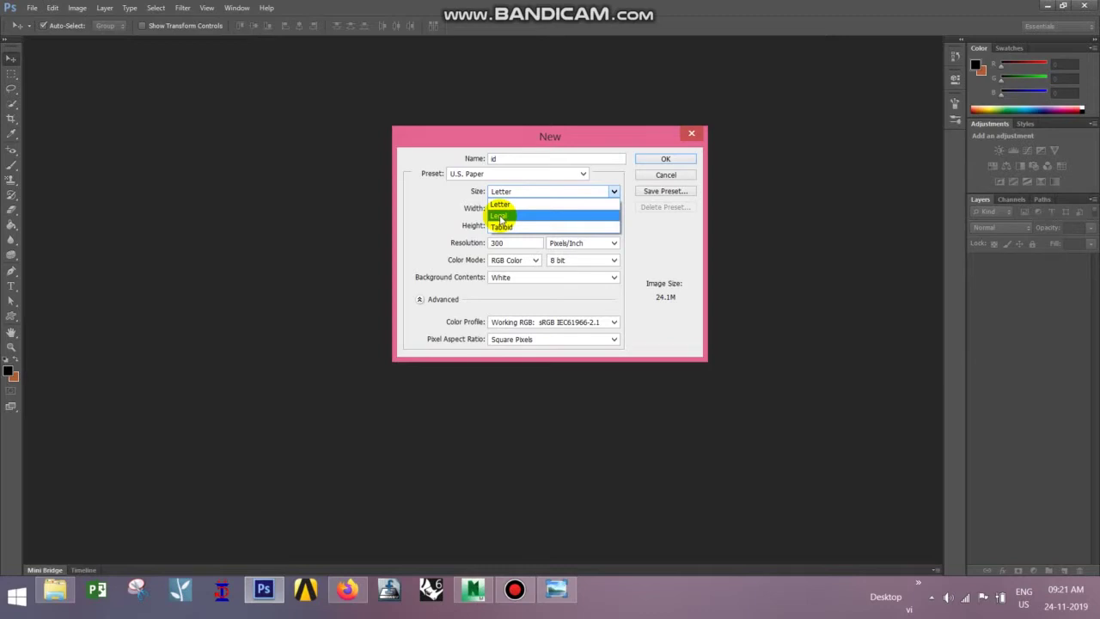
- Keep Letter first, then pick Tabloid from the U.S. Paper size list
{"action": "left_click", "coordinate": [457, 205]}
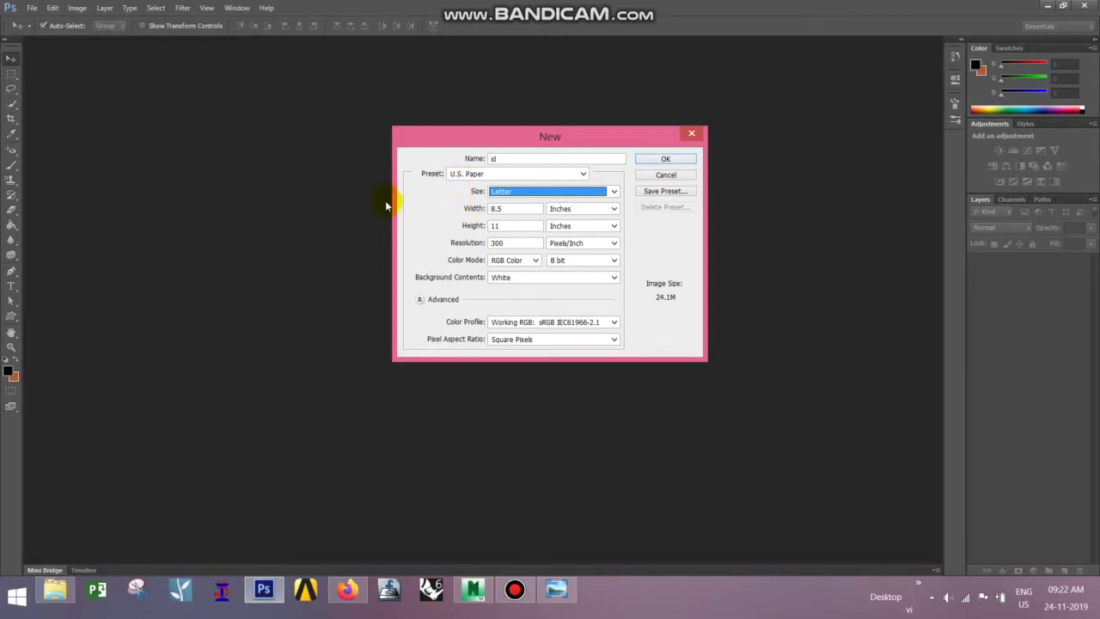
{"action": "left_click", "coordinate": [503, 196]}
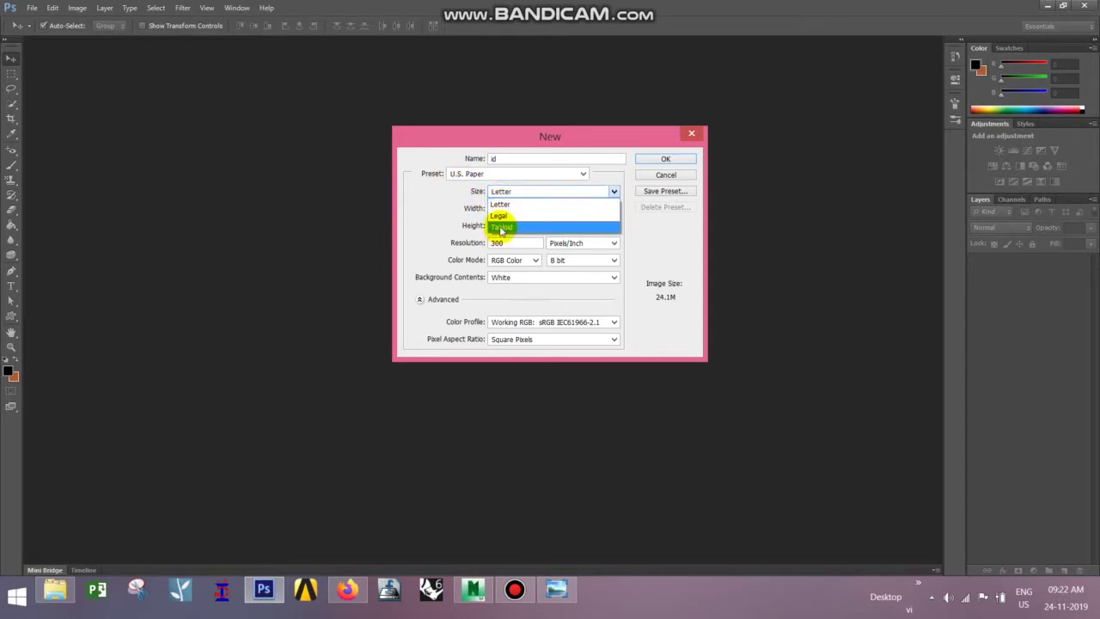
{"action": "left_click", "coordinate": [501, 227]}
{"action": "left_click", "coordinate": [471, 174]}
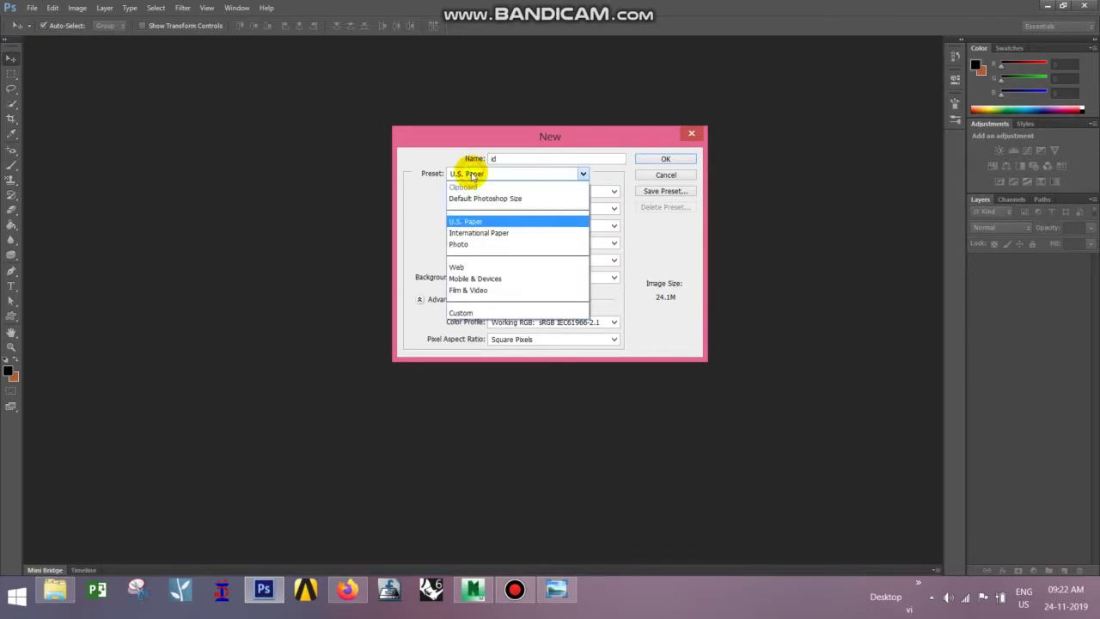
- Try the Photo preset with the Landscape, 2 x 3 size
{"action": "left_click", "coordinate": [468, 245]}
{"action": "left_click", "coordinate": [527, 192]}
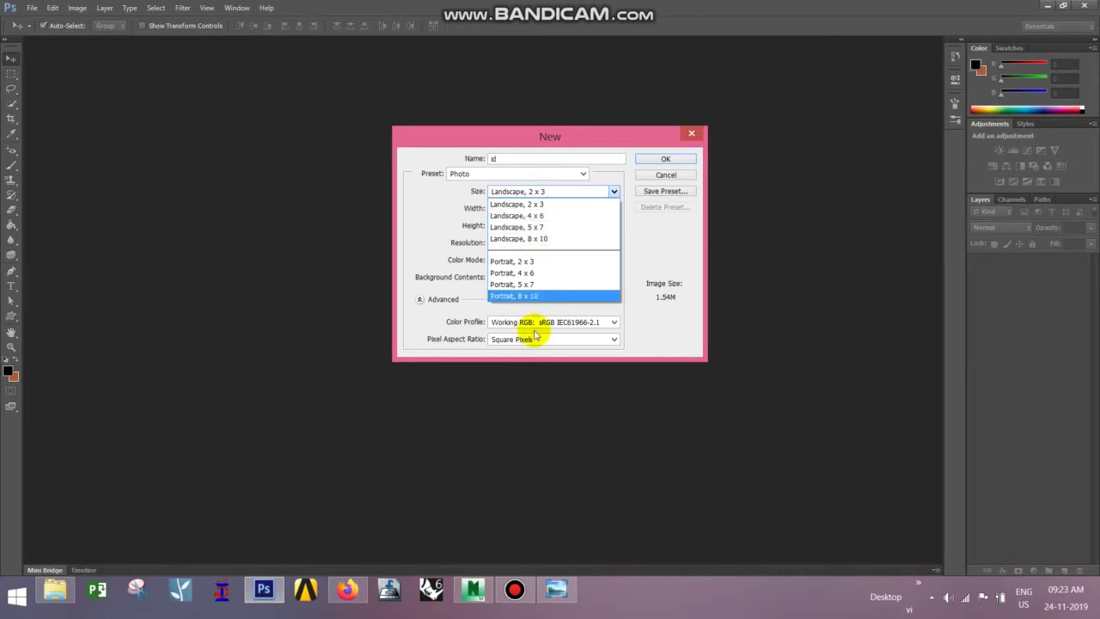
{"action": "left_click", "coordinate": [438, 234]}
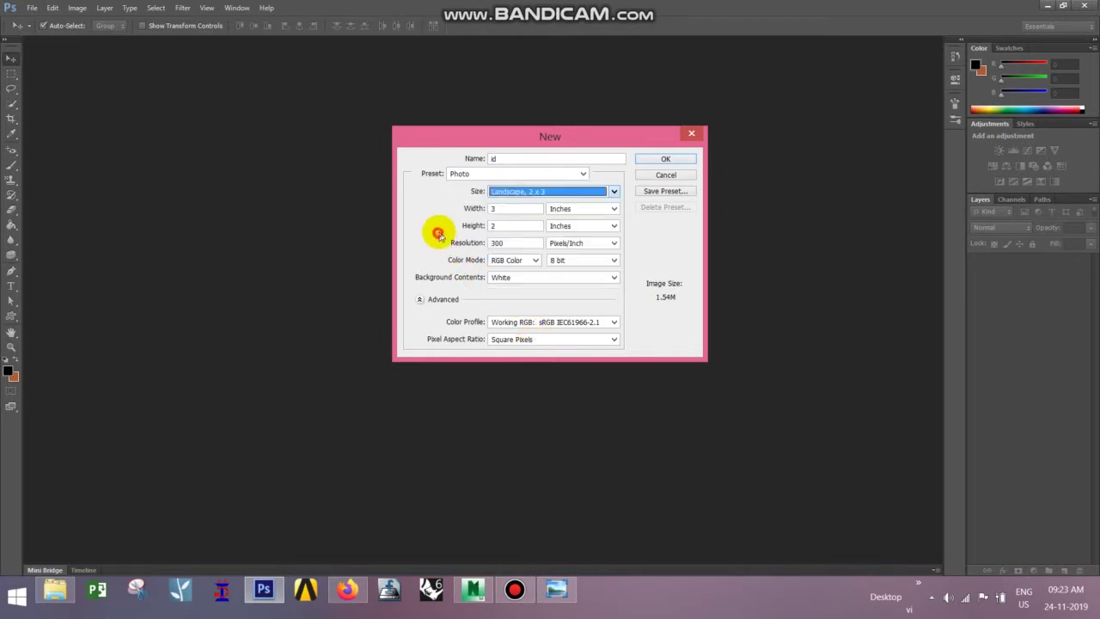
{"action": "left_click", "coordinate": [505, 173]}
- Switch the preset to Web with a 1280 x 1024 size
{"action": "left_click", "coordinate": [490, 267]}
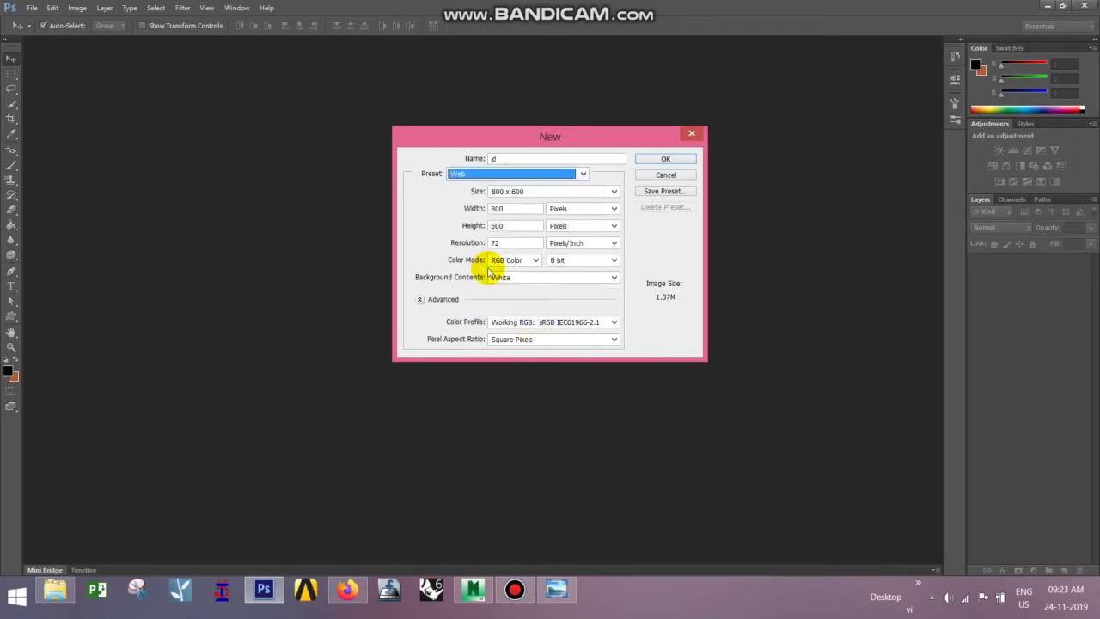
{"action": "left_click", "coordinate": [506, 191]}
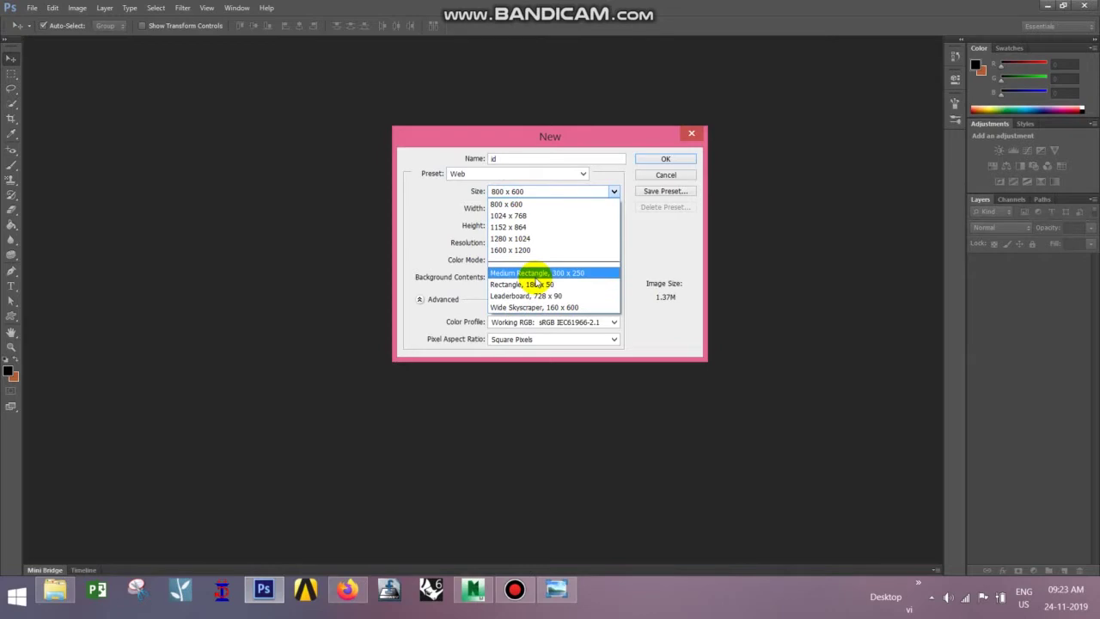
{"action": "left_click", "coordinate": [503, 238]}
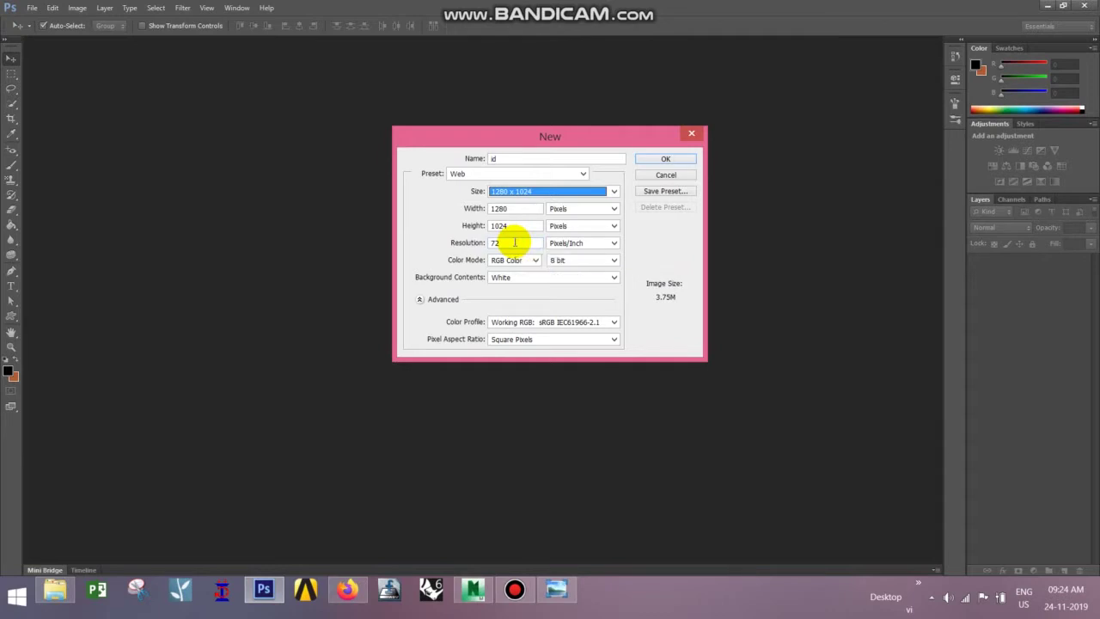
- Change the preset to Mobile & Devices, keeping the 240 x 320 size
{"action": "left_click", "coordinate": [484, 173]}
{"action": "left_click", "coordinate": [471, 278]}
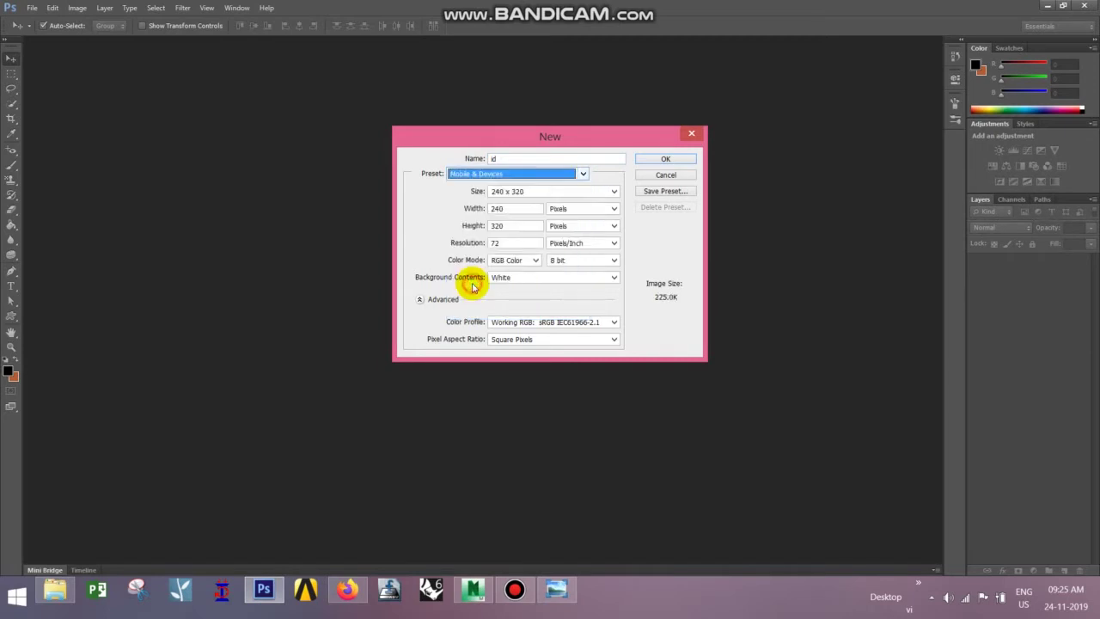
{"action": "left_click", "coordinate": [529, 191]}
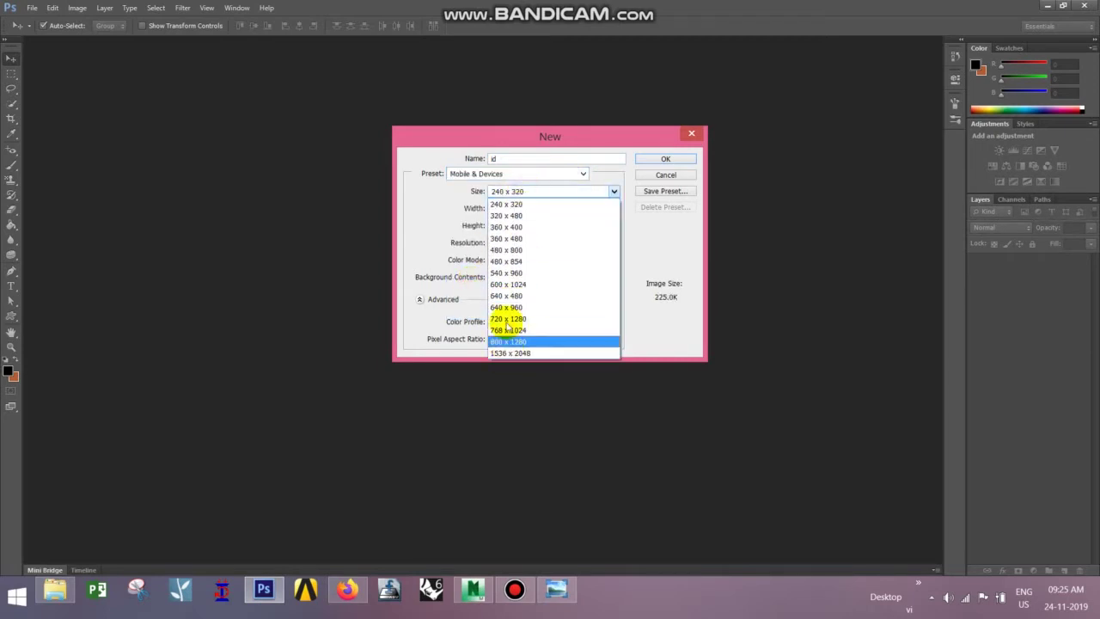
{"action": "left_click", "coordinate": [436, 227]}
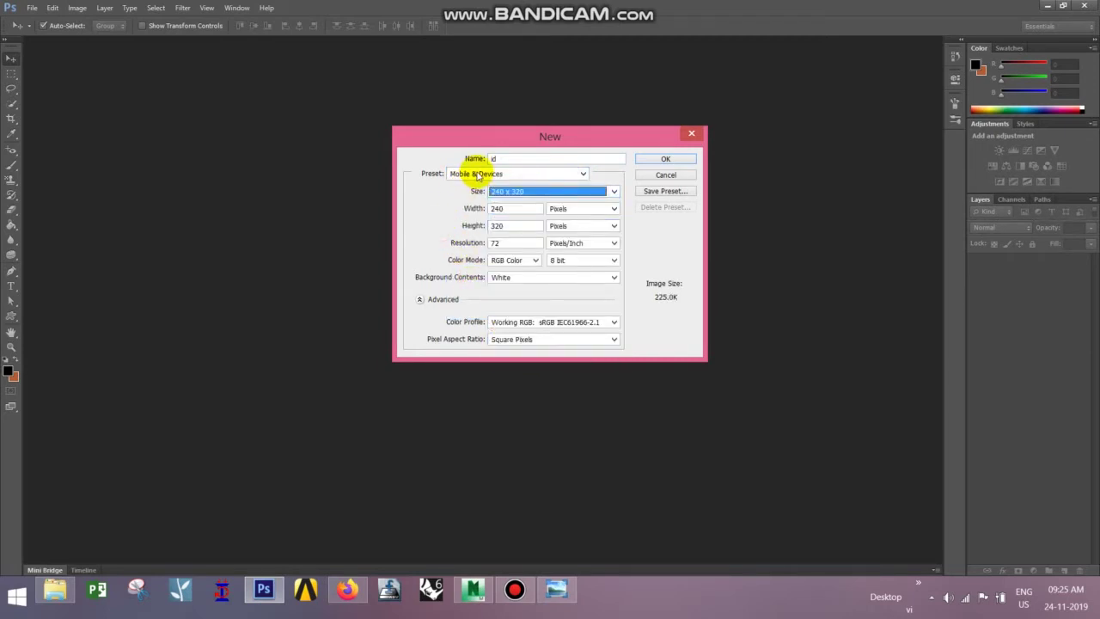
{"action": "left_click", "coordinate": [477, 174]}
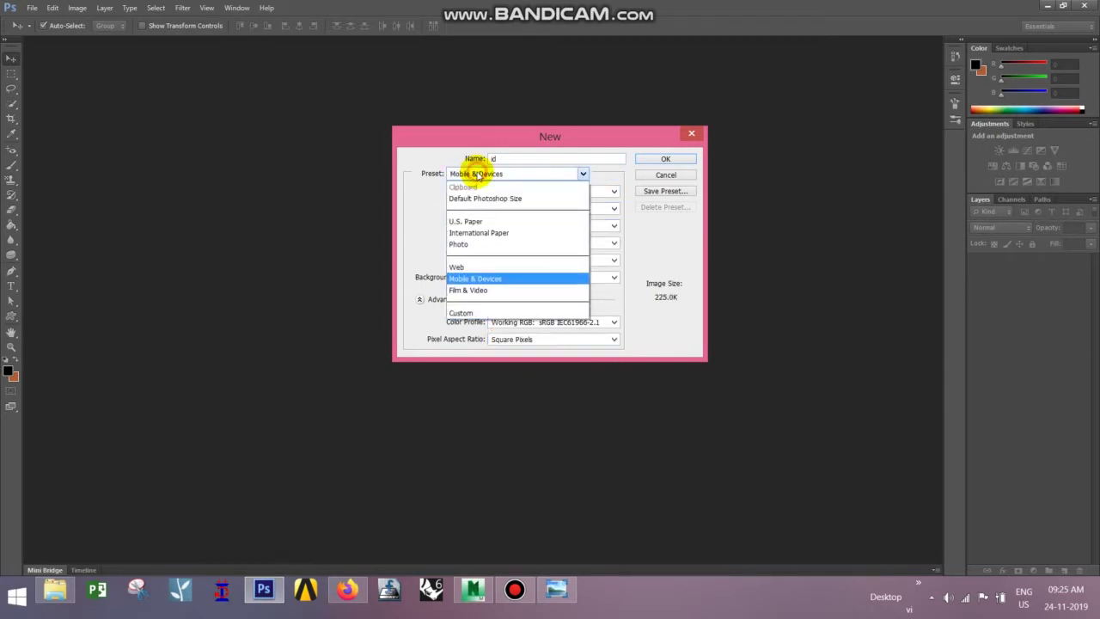
- Switch the preset to Film & Video and keep NTSC DV, 720 x 480 pixels
{"action": "left_click", "coordinate": [485, 292]}
{"action": "left_click", "coordinate": [527, 191]}
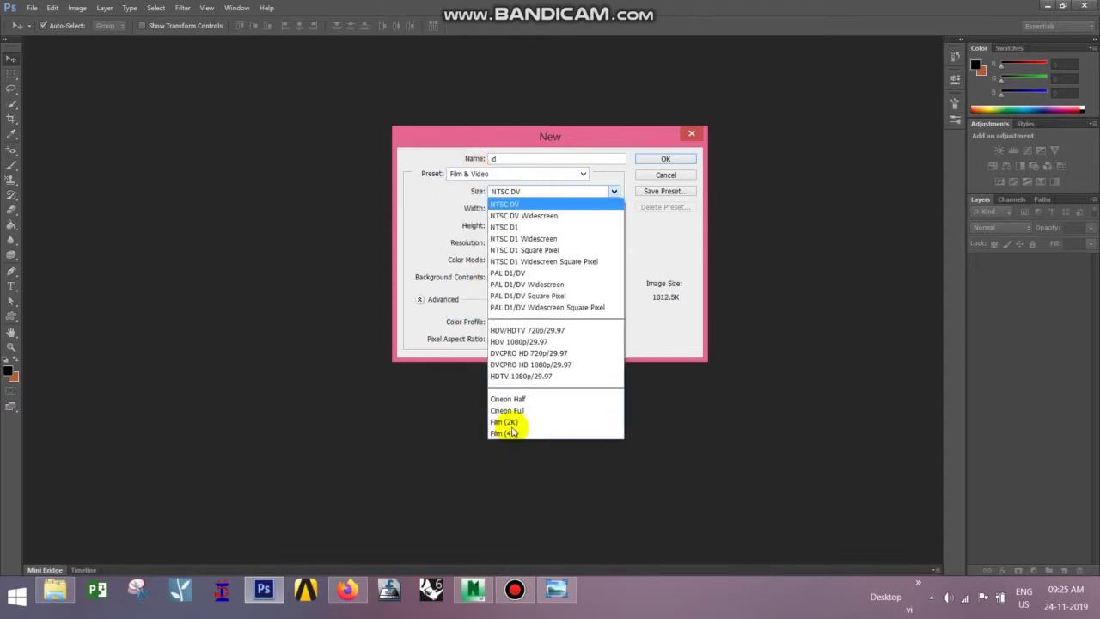
{"action": "left_click", "coordinate": [412, 211]}
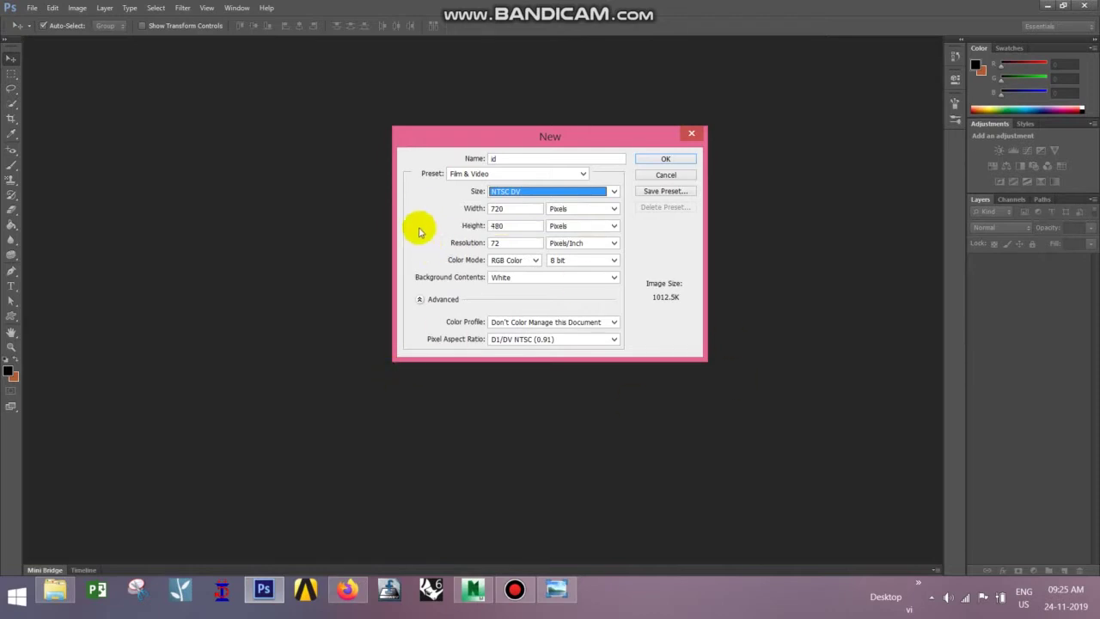
- Switch to the Custom preset with width and height of 10 pixels
{"action": "left_click", "coordinate": [481, 173]}
{"action": "left_click", "coordinate": [466, 314]}
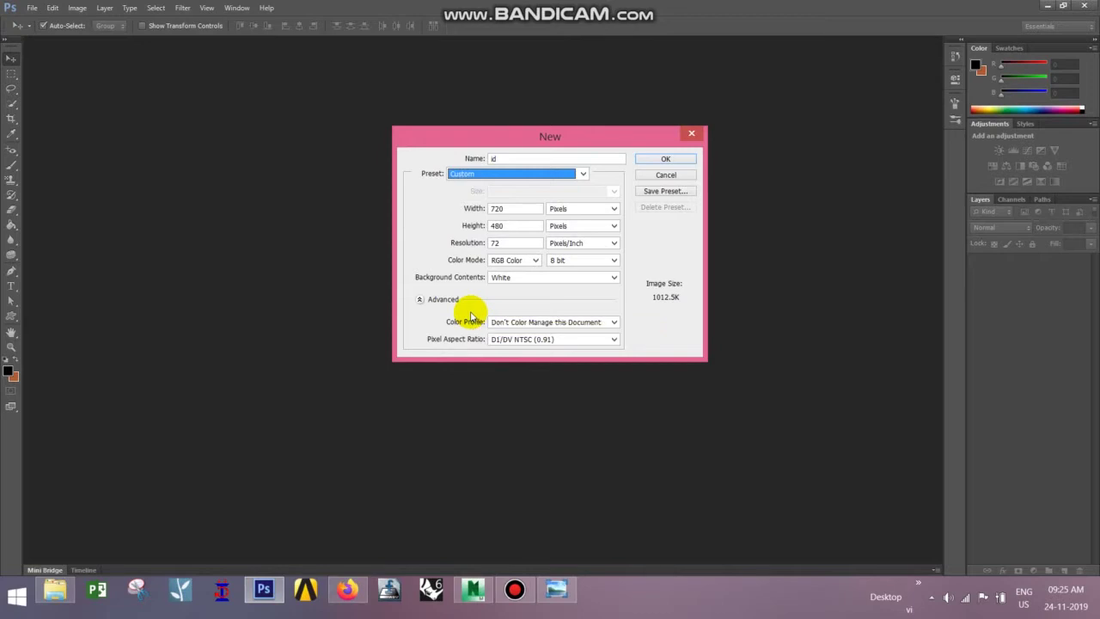
{"action": "left_click", "coordinate": [511, 208]}
{"action": "type", "text": "10"}
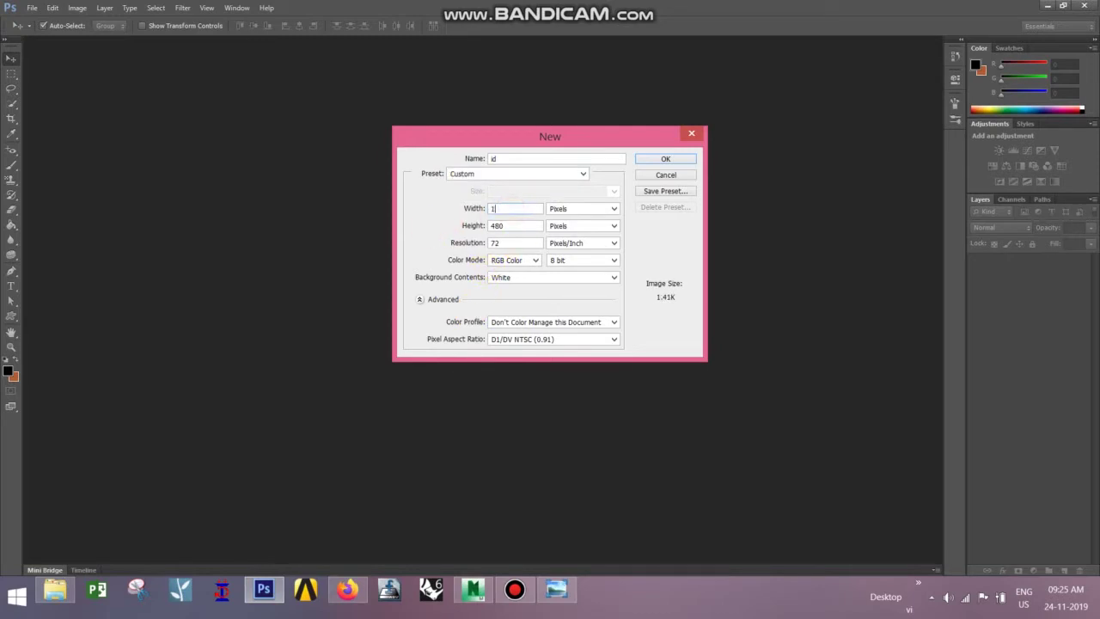
{"action": "left_click", "coordinate": [516, 226]}
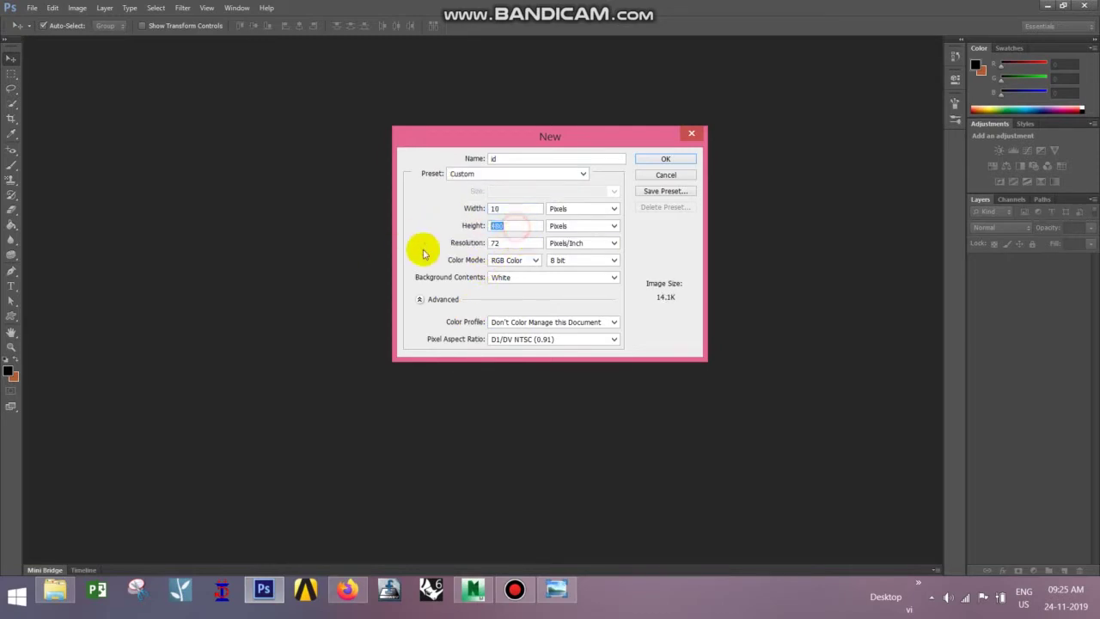
{"action": "type", "text": "10"}
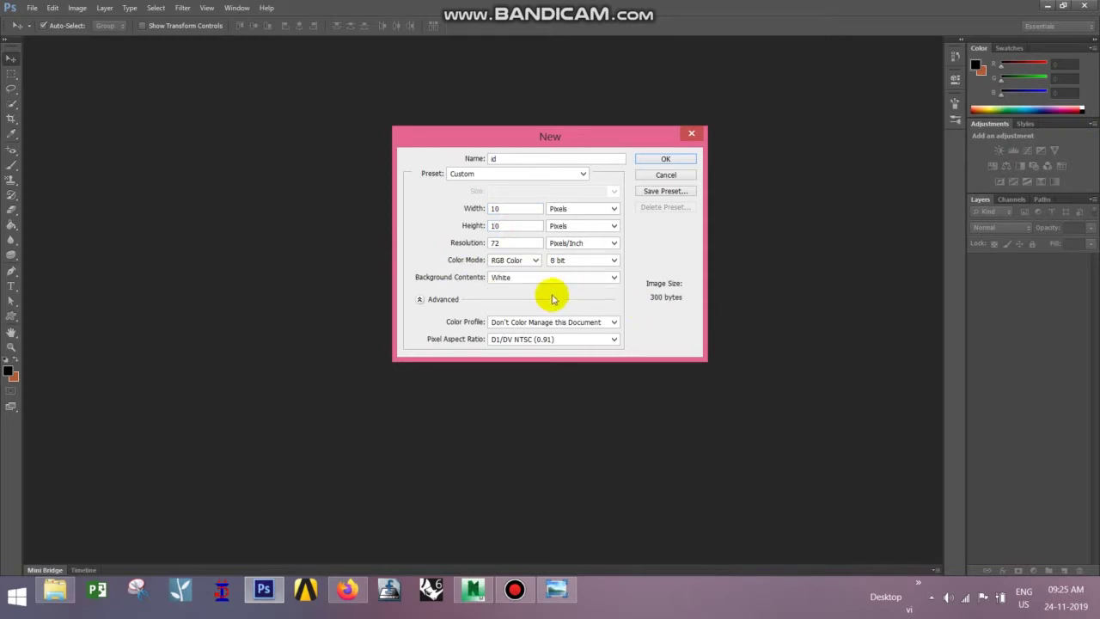
- Set the resolution to 1500 pixels/inch and the colour mode to CMYK Color
{"action": "left_click", "coordinate": [505, 243]}
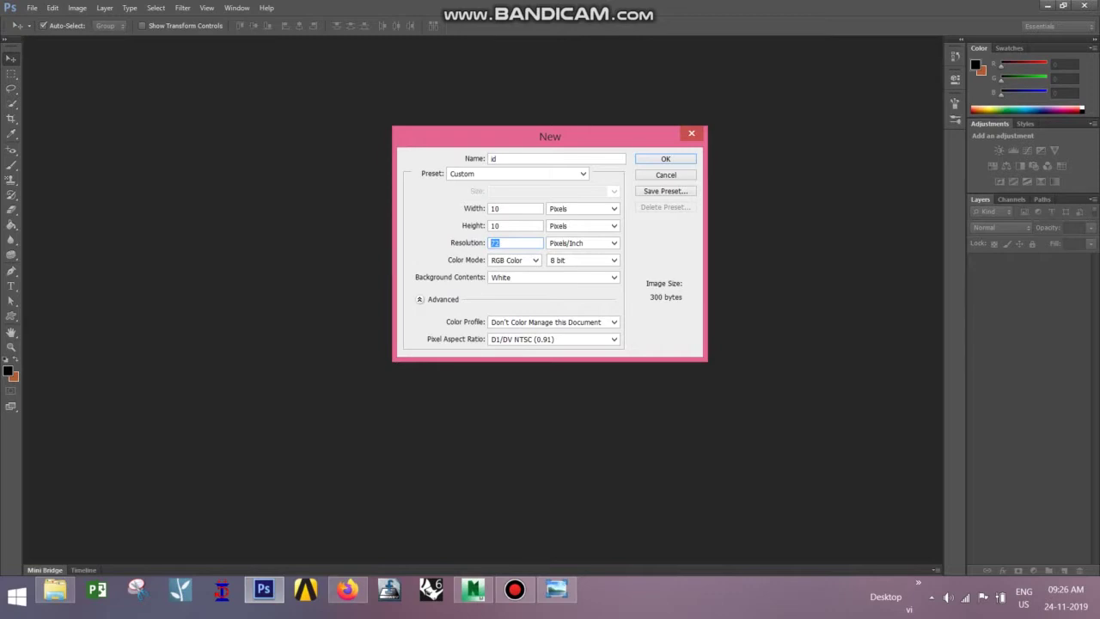
{"action": "type", "text": "3"}
{"action": "key", "text": "BackSpace"}
{"action": "type", "text": "72"}
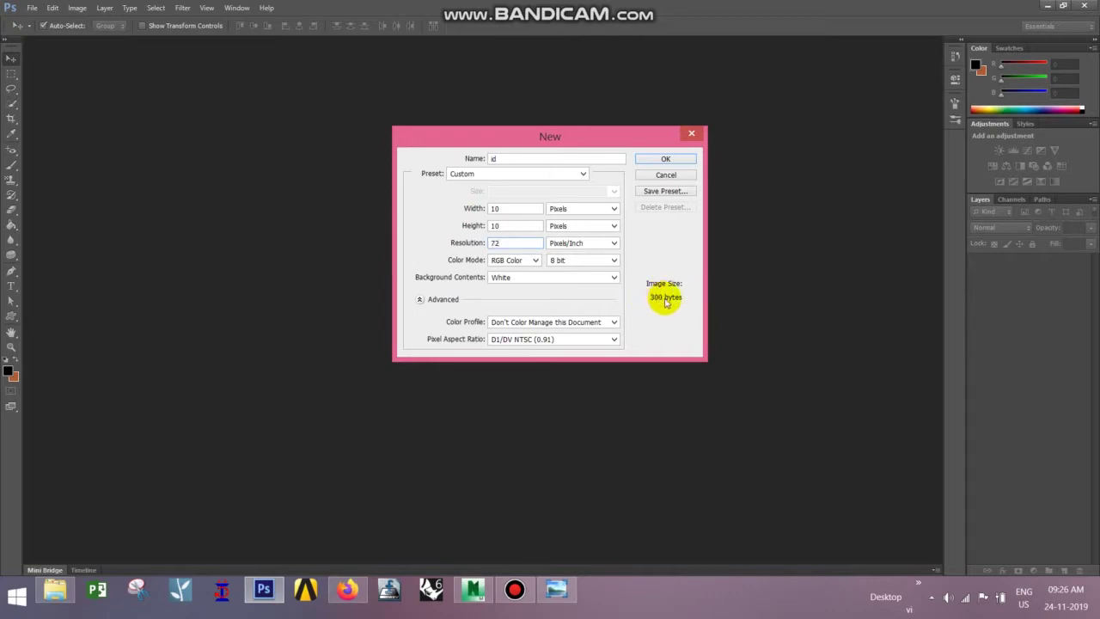
{"action": "left_click", "coordinate": [526, 249]}
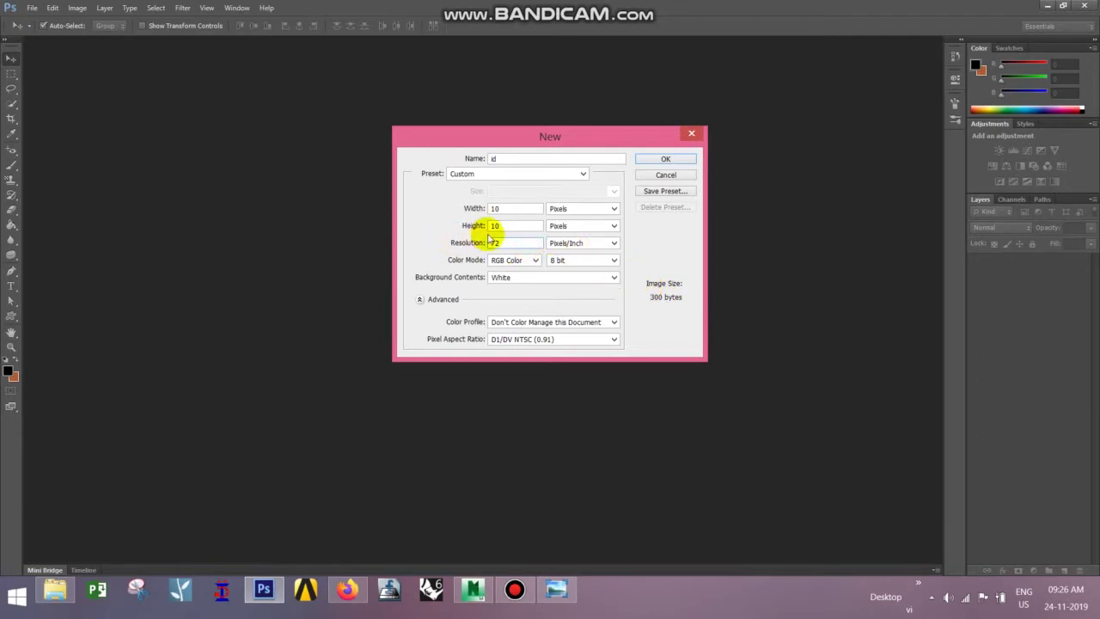
{"action": "double_click", "coordinate": [494, 243]}
{"action": "type", "text": "300"}
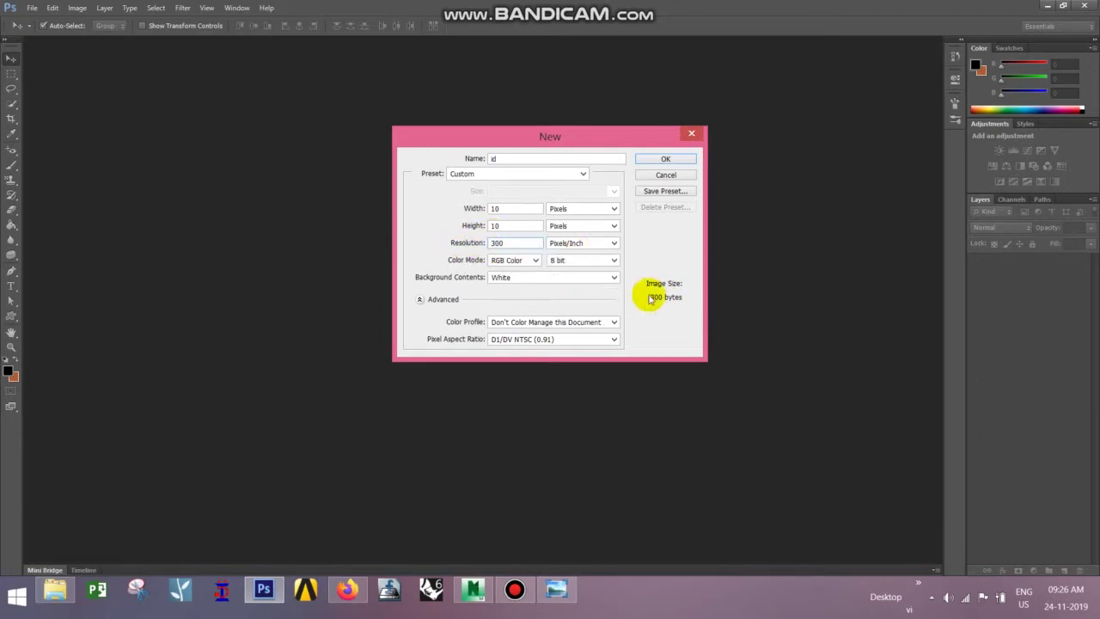
{"action": "left_click", "coordinate": [656, 293]}
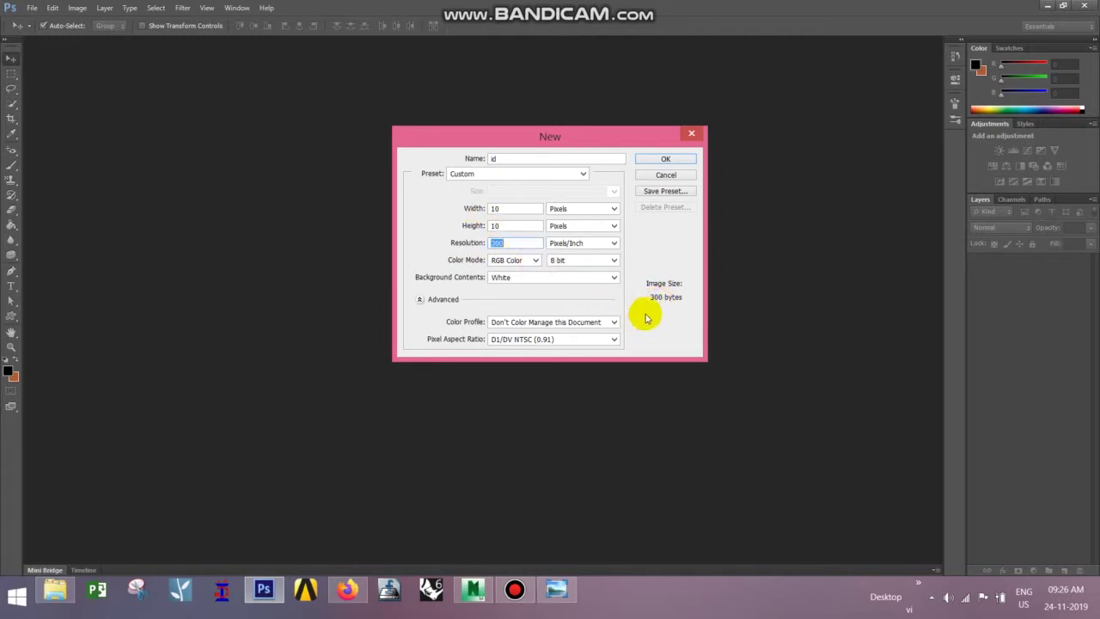
{"action": "left_click", "coordinate": [514, 225]}
{"action": "left_click", "coordinate": [522, 243]}
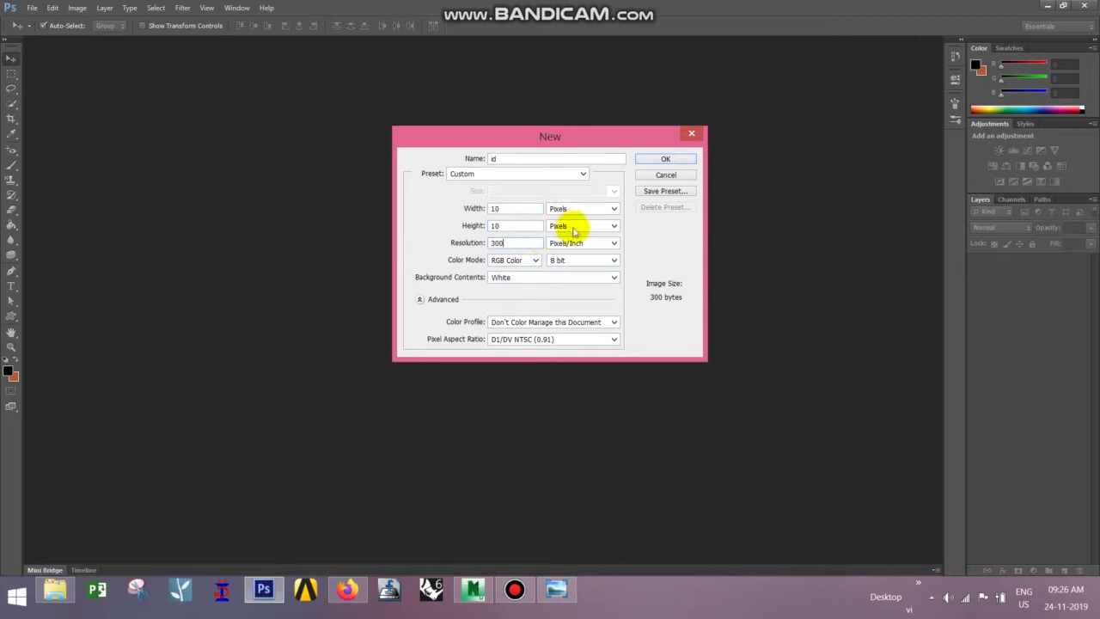
{"action": "double_click", "coordinate": [510, 244]}
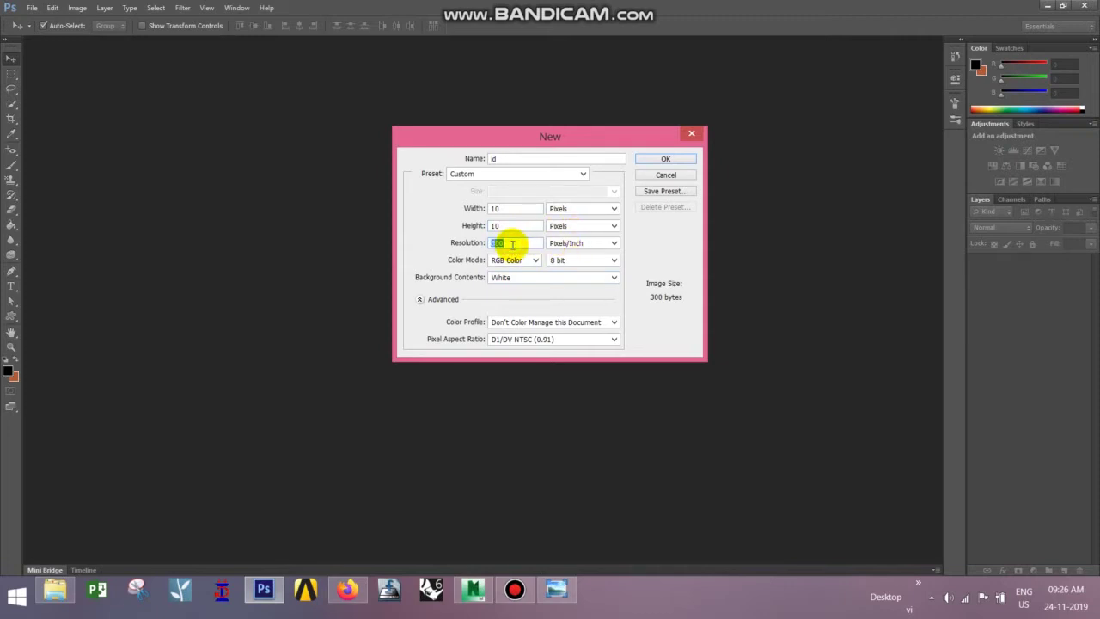
{"action": "type", "text": "1500"}
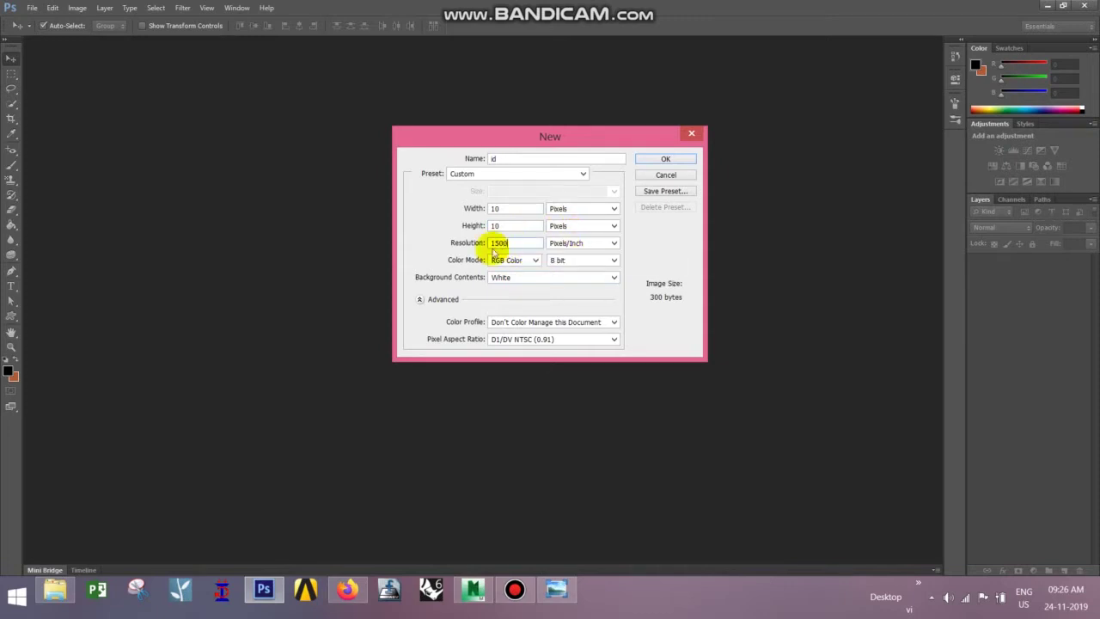
{"action": "left_click", "coordinate": [506, 259]}
{"action": "left_click", "coordinate": [507, 308]}
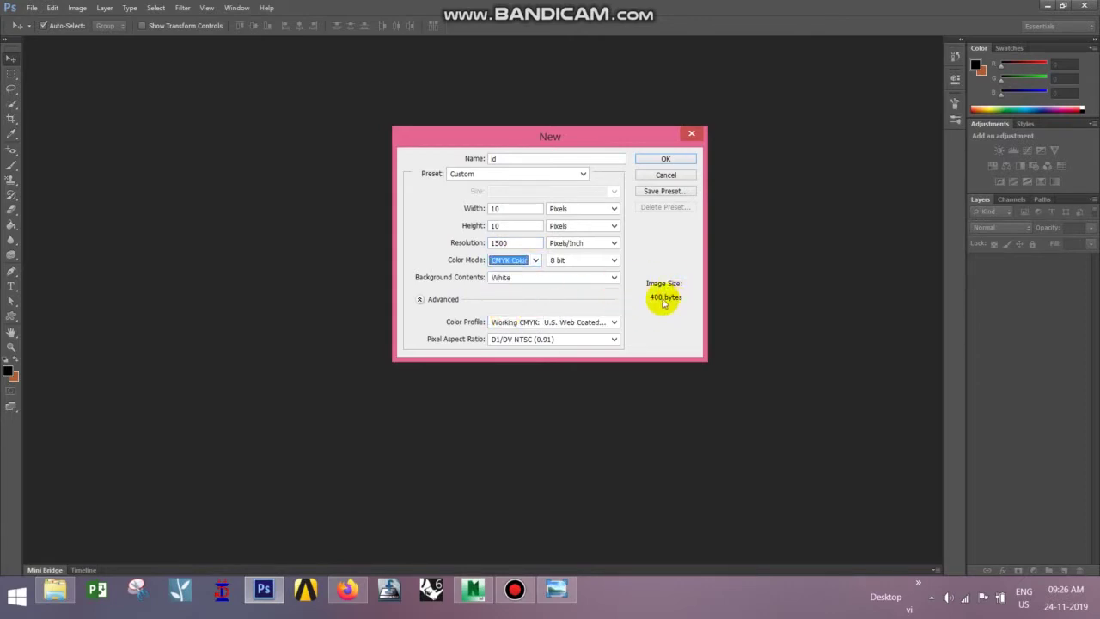
- Enter 297 as the width and 210 as the height of the new document
{"action": "left_click", "coordinate": [516, 243]}
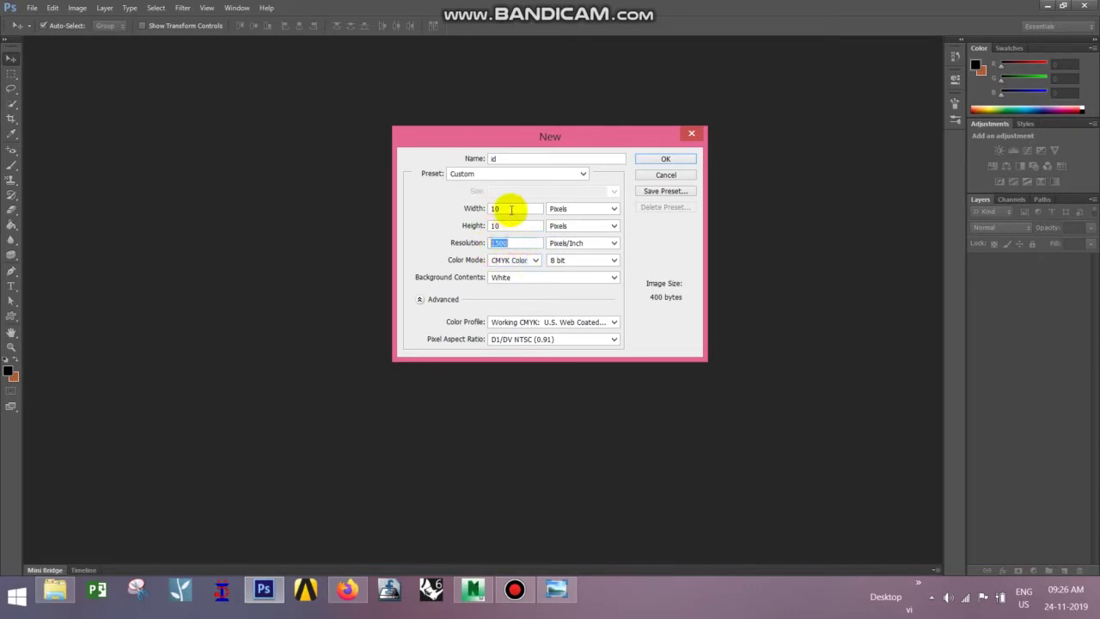
{"action": "left_click", "coordinate": [509, 209]}
{"action": "type", "text": "297"}
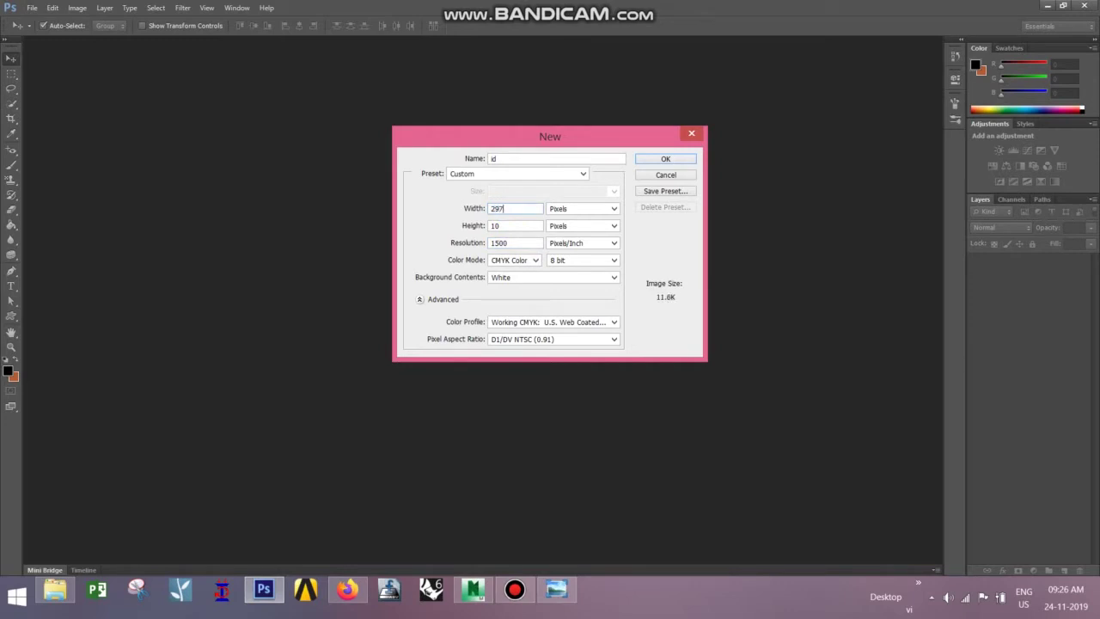
{"action": "double_click", "coordinate": [516, 225]}
{"action": "type", "text": "210"}
- Set the width unit to millimetres, the height unit to centimetres, and resolution to 200 pixels/inch
{"action": "left_click", "coordinate": [584, 209]}
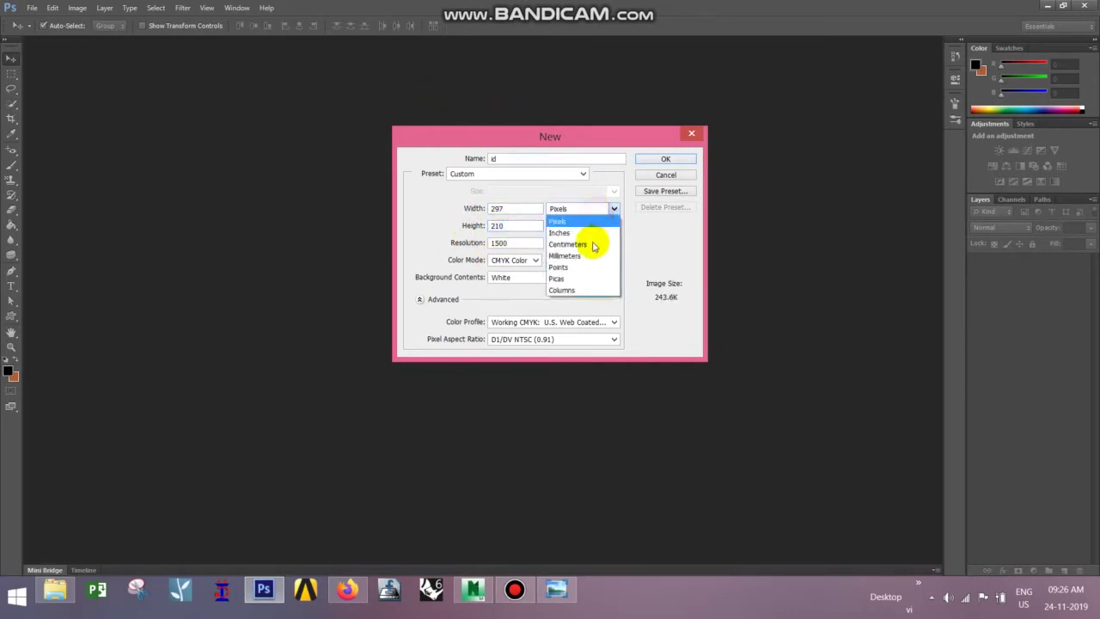
{"action": "left_click", "coordinate": [590, 260]}
{"action": "left_click", "coordinate": [571, 225]}
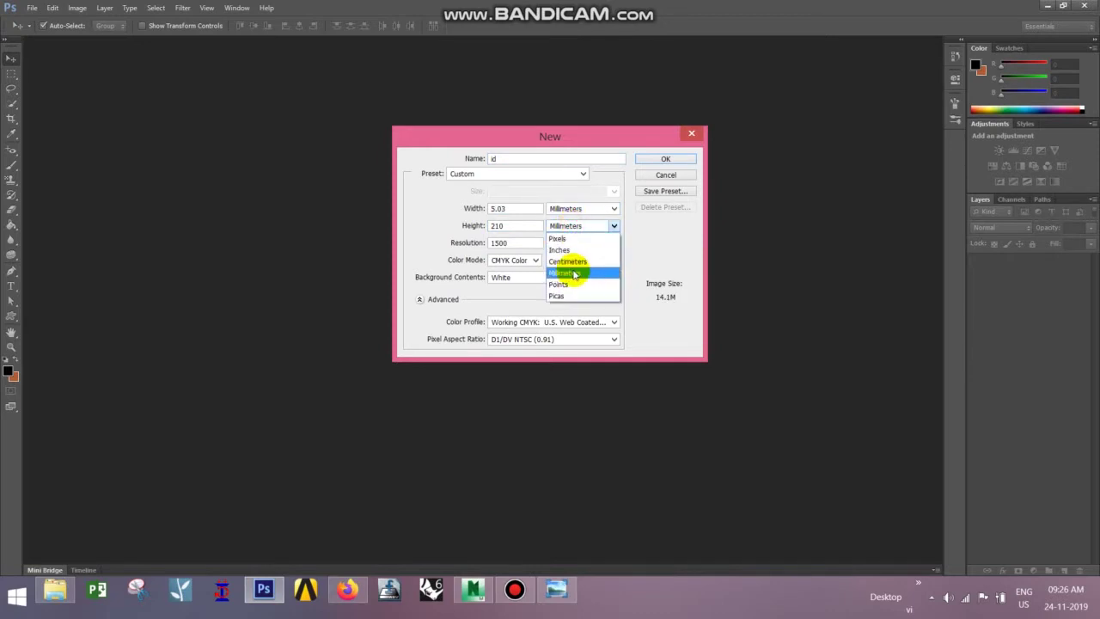
{"action": "left_click", "coordinate": [574, 262]}
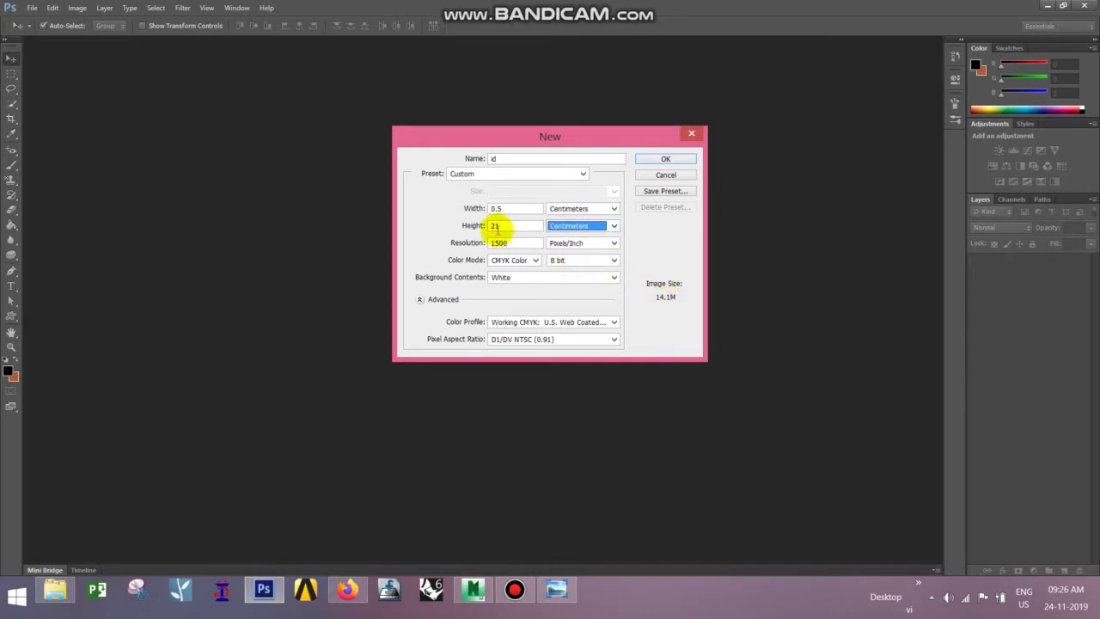
{"action": "double_click", "coordinate": [507, 243]}
{"action": "type", "text": "200"}
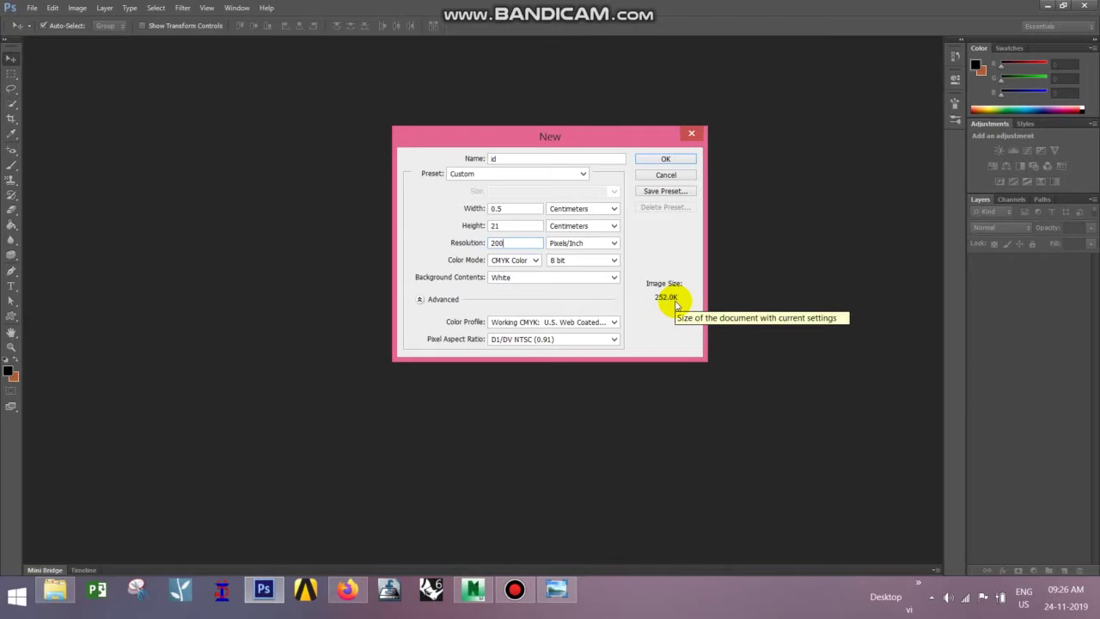
{"action": "double_click", "coordinate": [496, 244]}
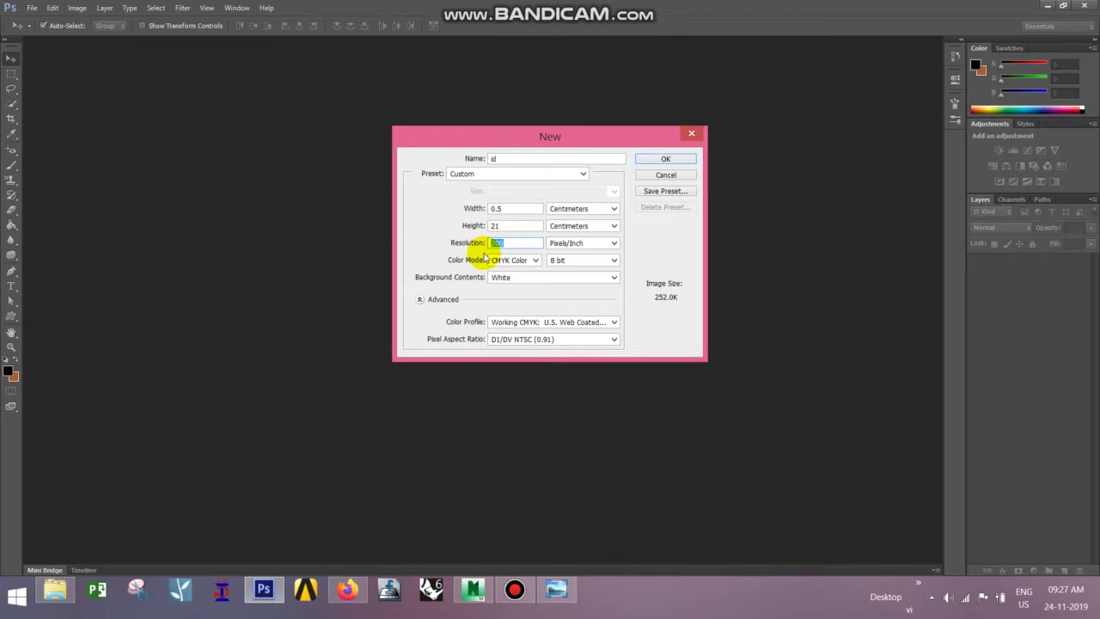
{"action": "left_click", "coordinate": [495, 259]}
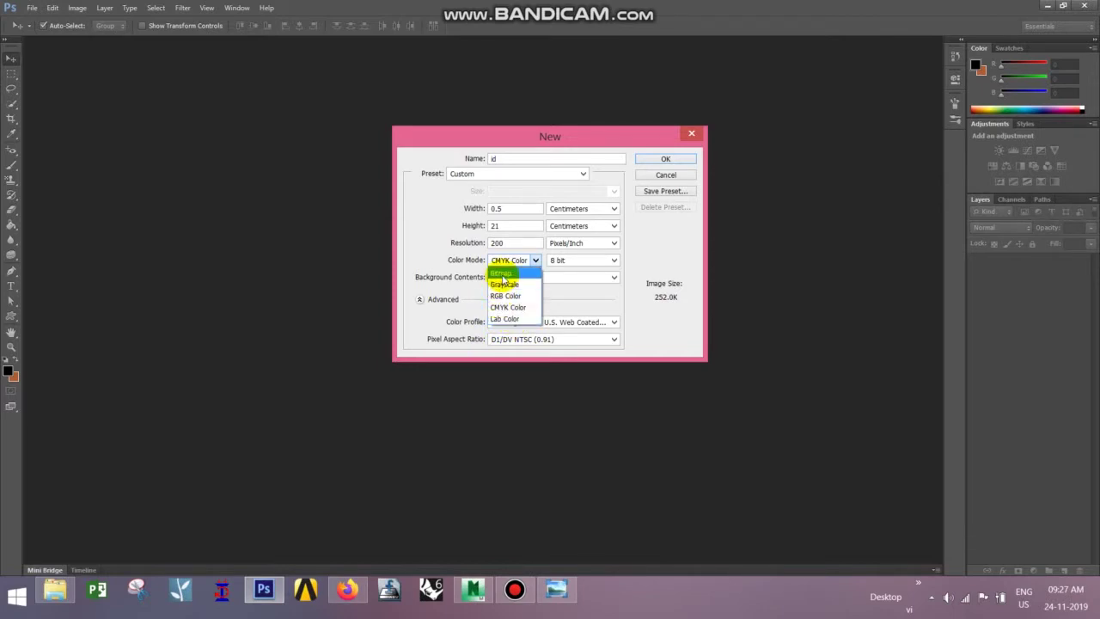
{"action": "left_click", "coordinate": [505, 319]}
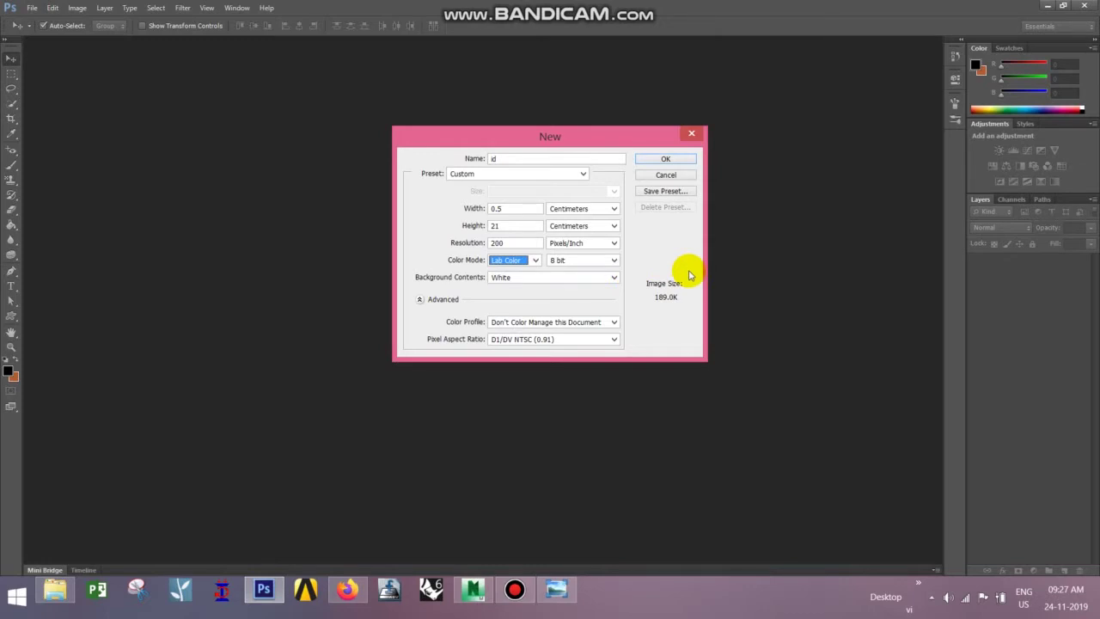
{"action": "left_click", "coordinate": [509, 261]}
{"action": "left_click", "coordinate": [515, 299]}
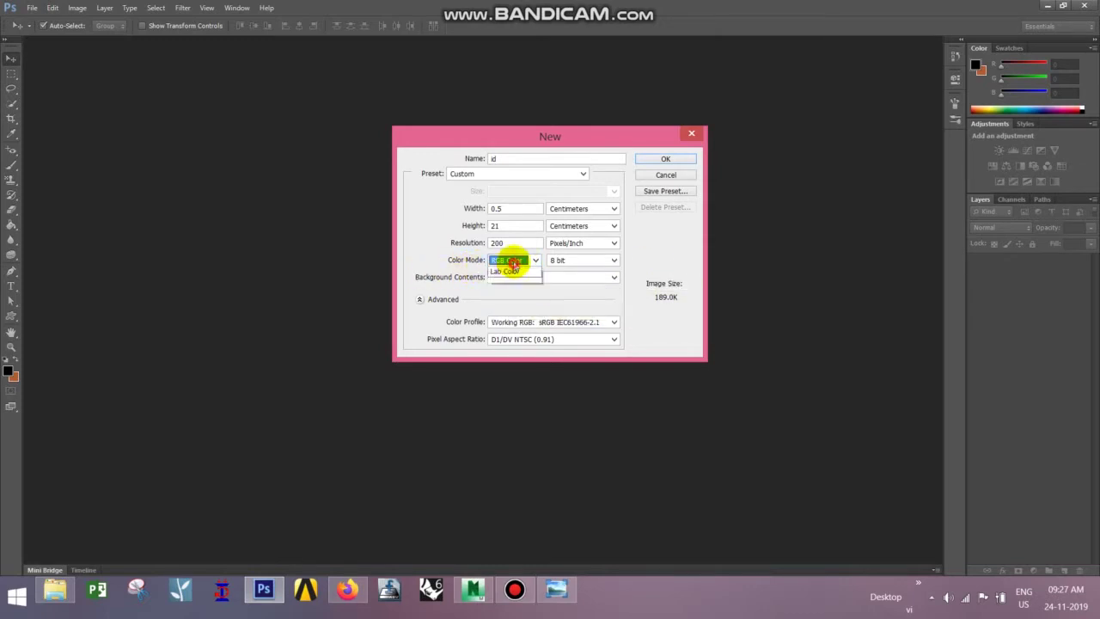
{"action": "left_click", "coordinate": [506, 261]}
{"action": "left_click", "coordinate": [521, 307]}
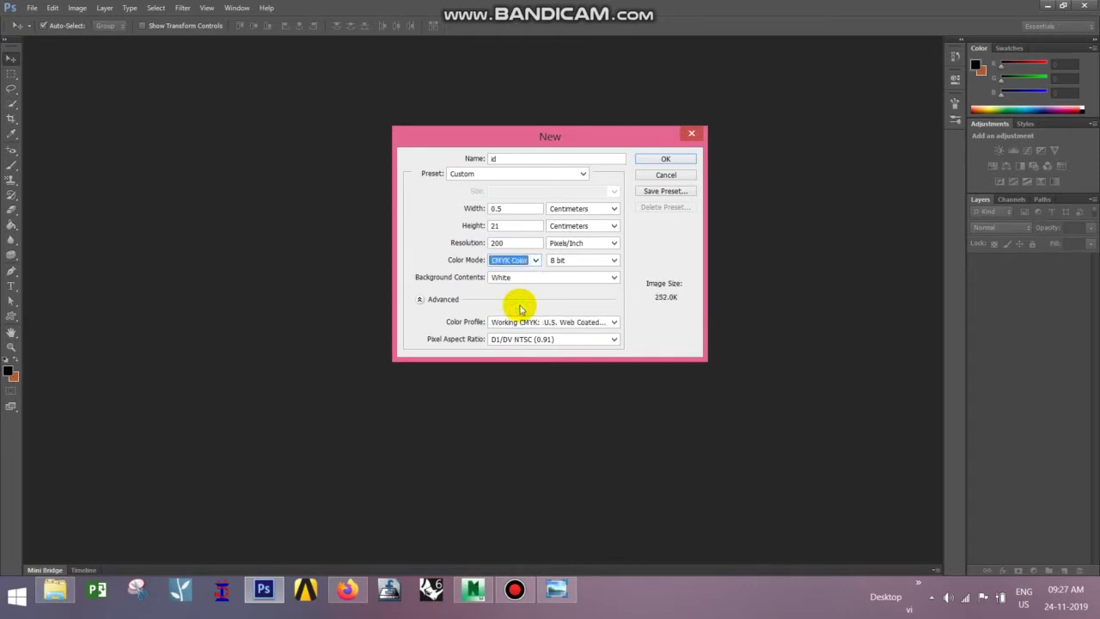
{"action": "left_click", "coordinate": [574, 265]}
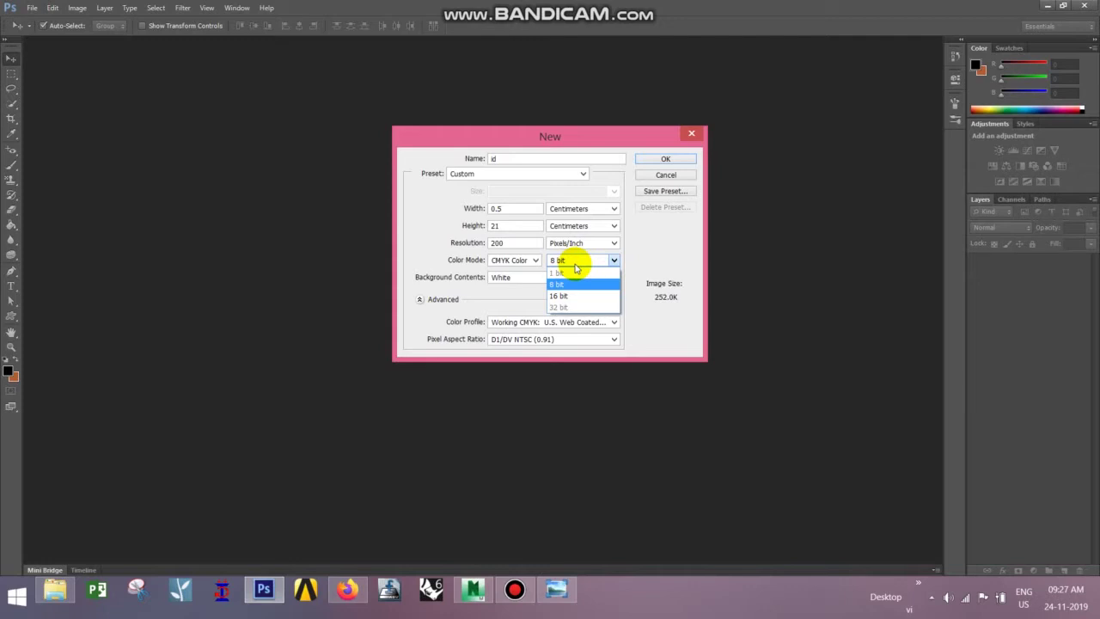
{"action": "left_click", "coordinate": [656, 259]}
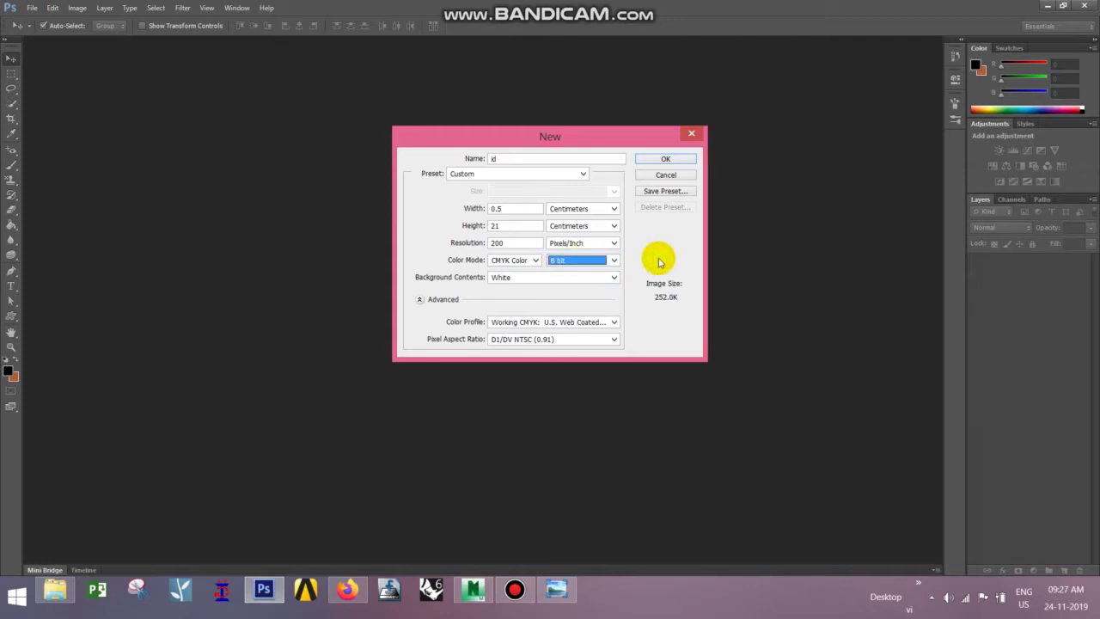
{"action": "left_click", "coordinate": [523, 278]}
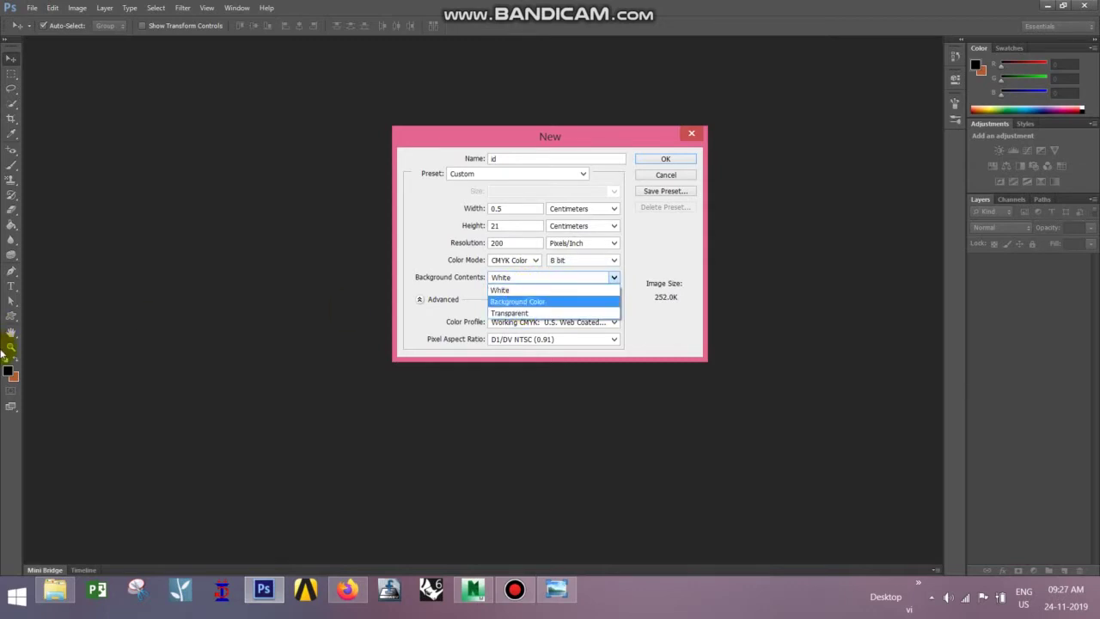
{"action": "left_click", "coordinate": [507, 290]}
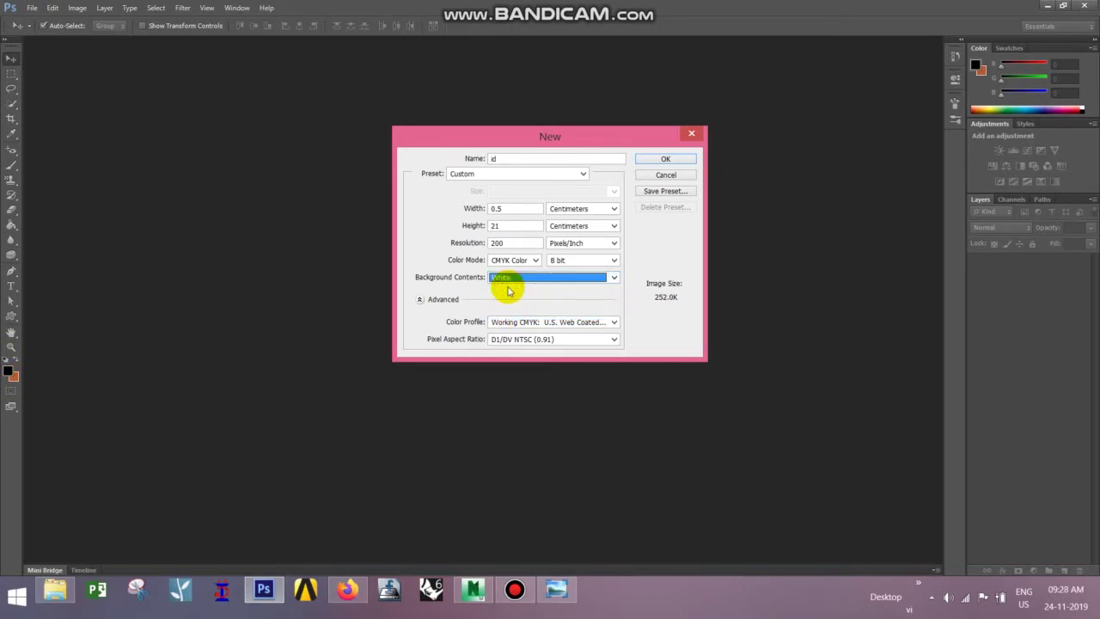
{"action": "left_click", "coordinate": [507, 323]}
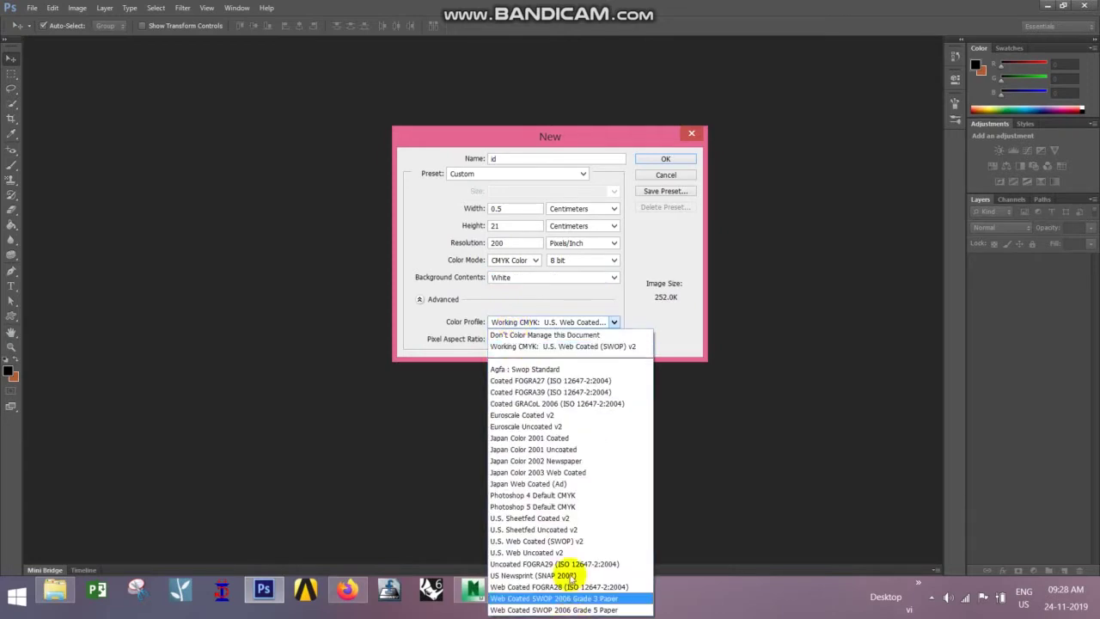
{"action": "left_click", "coordinate": [504, 339]}
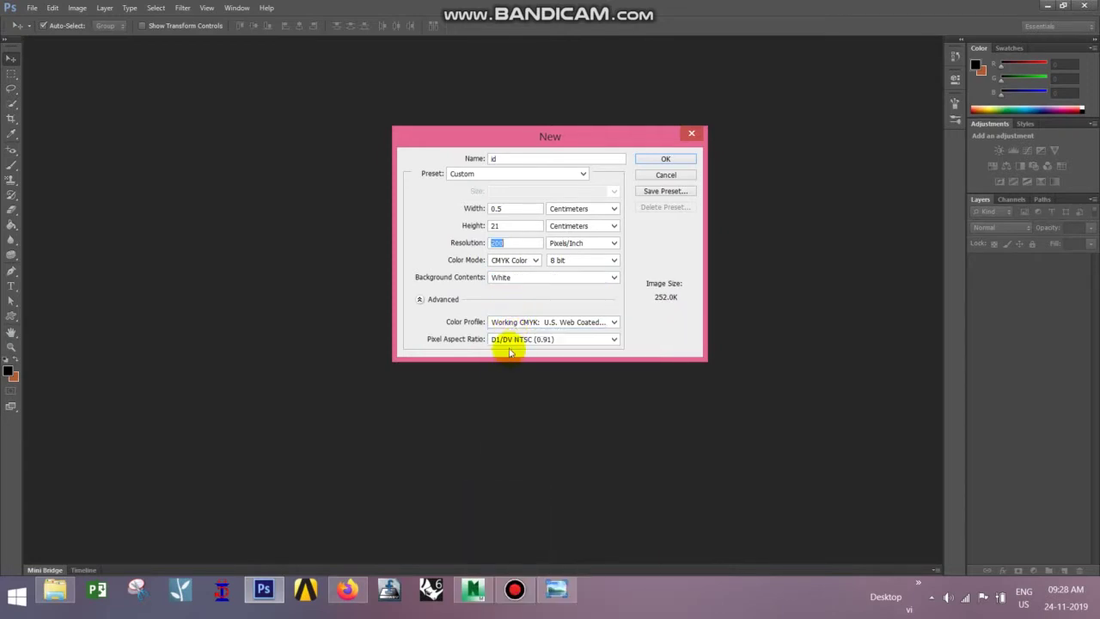
{"action": "left_click", "coordinate": [505, 339]}
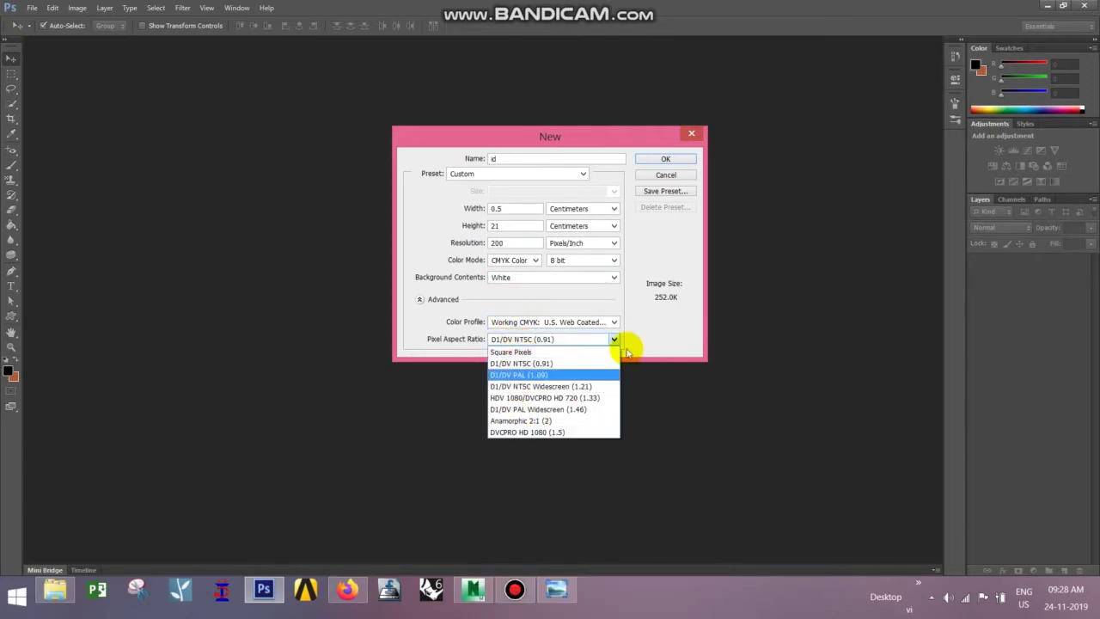
{"action": "left_click", "coordinate": [660, 266]}
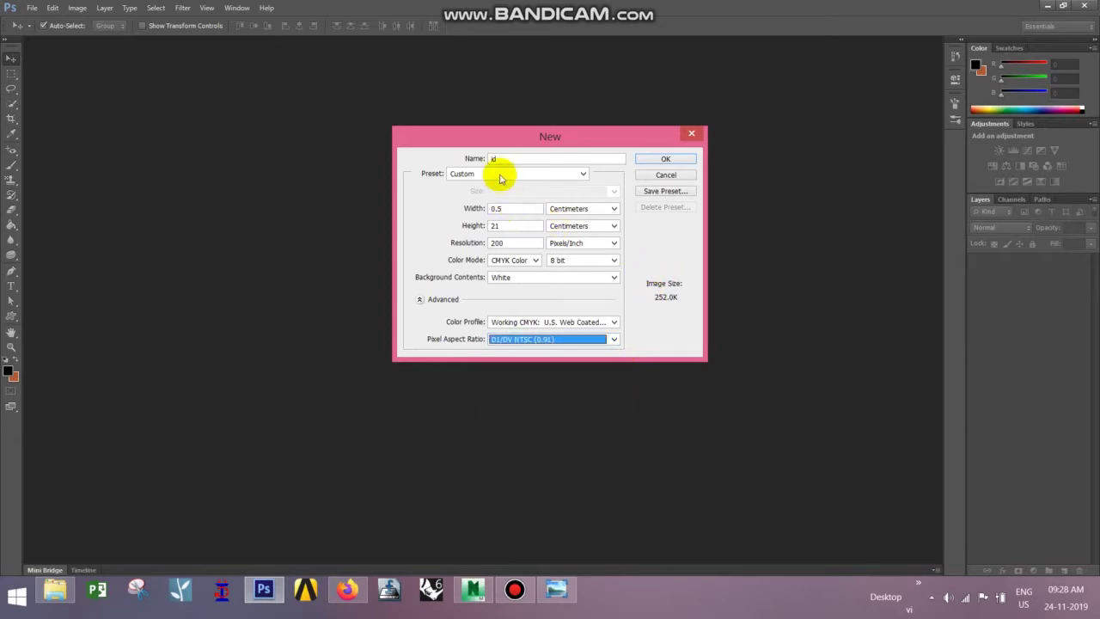
- Choose the International Paper preset at A3 size
{"action": "left_click", "coordinate": [500, 178]}
{"action": "left_click", "coordinate": [479, 232]}
{"action": "left_click", "coordinate": [515, 190]}
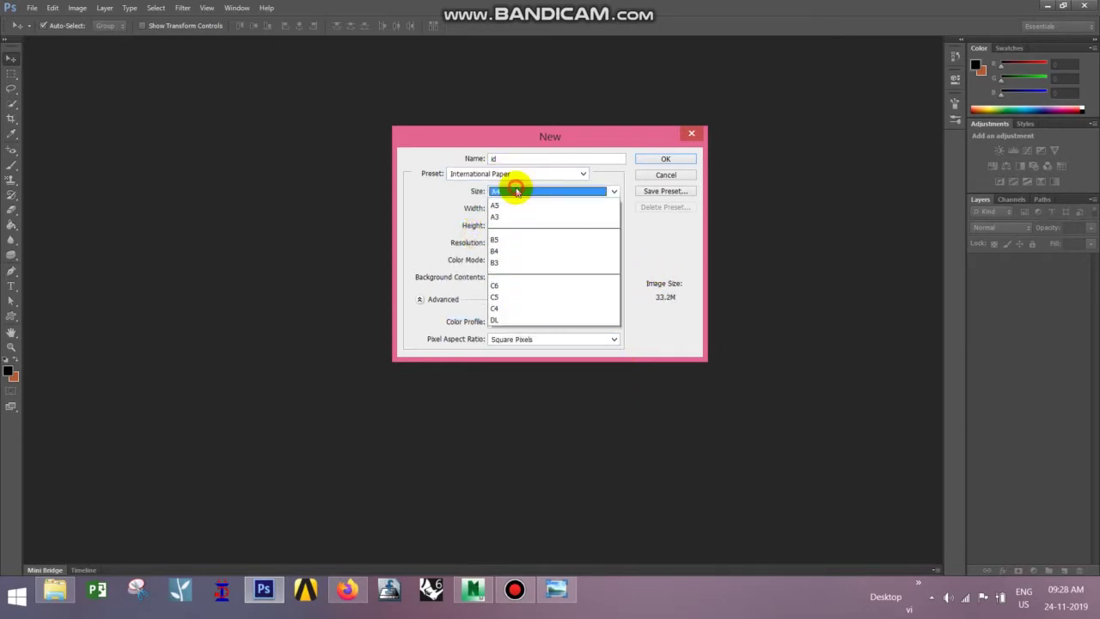
{"action": "left_click", "coordinate": [503, 227]}
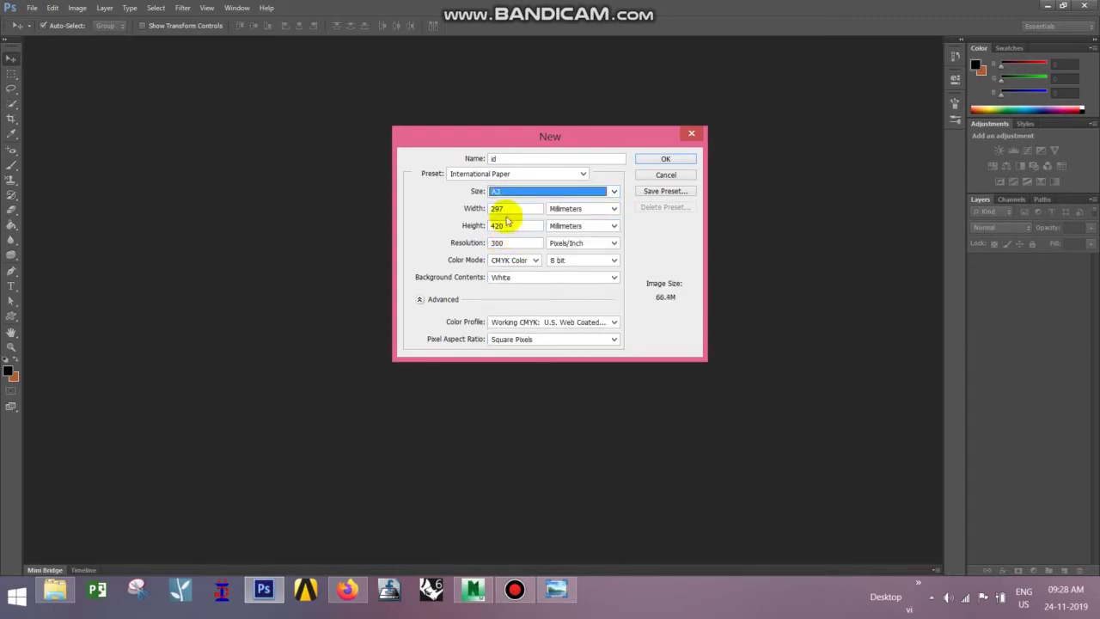
- Set width 420, height 297 and resolution 300, then create the document
{"action": "double_click", "coordinate": [506, 209]}
{"action": "type", "text": "420"}
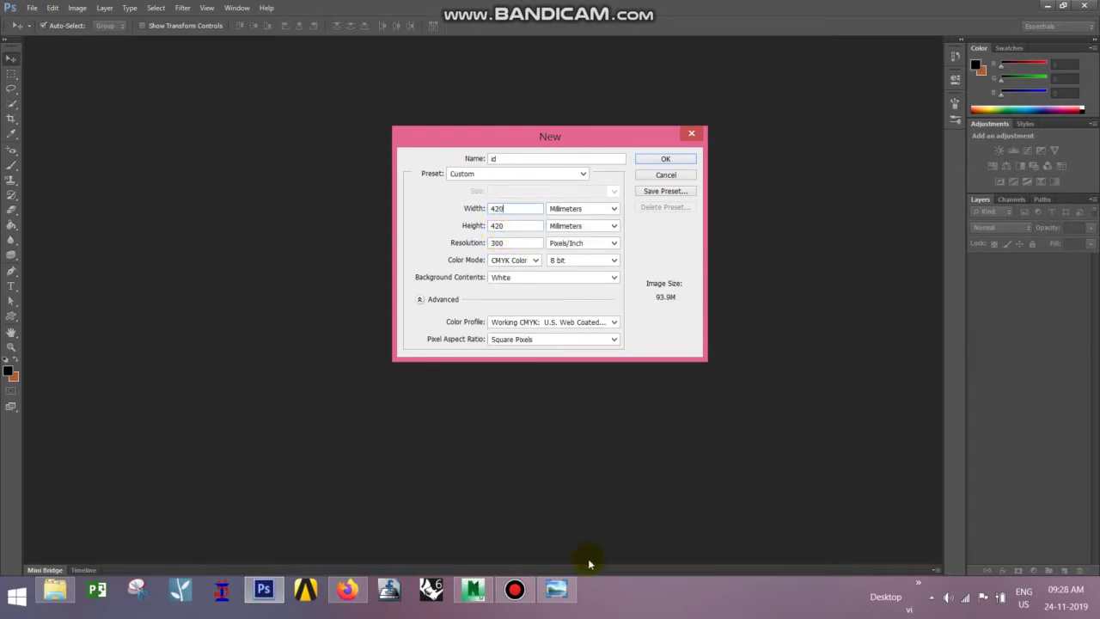
{"action": "double_click", "coordinate": [520, 226]}
{"action": "type", "text": "297"}
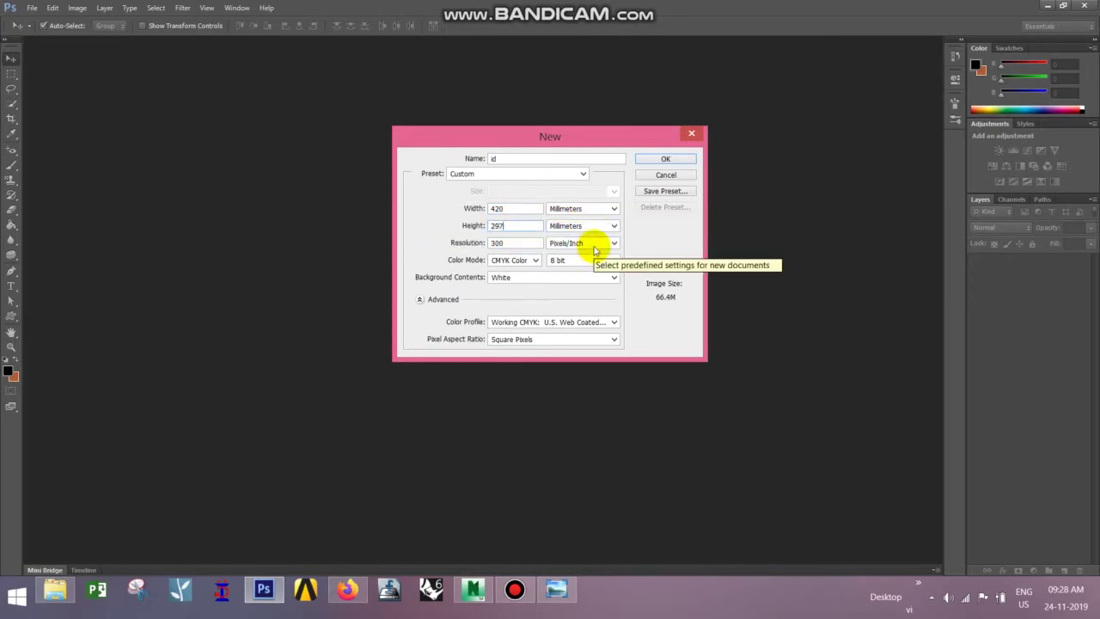
{"action": "double_click", "coordinate": [506, 243]}
{"action": "type", "text": "300"}
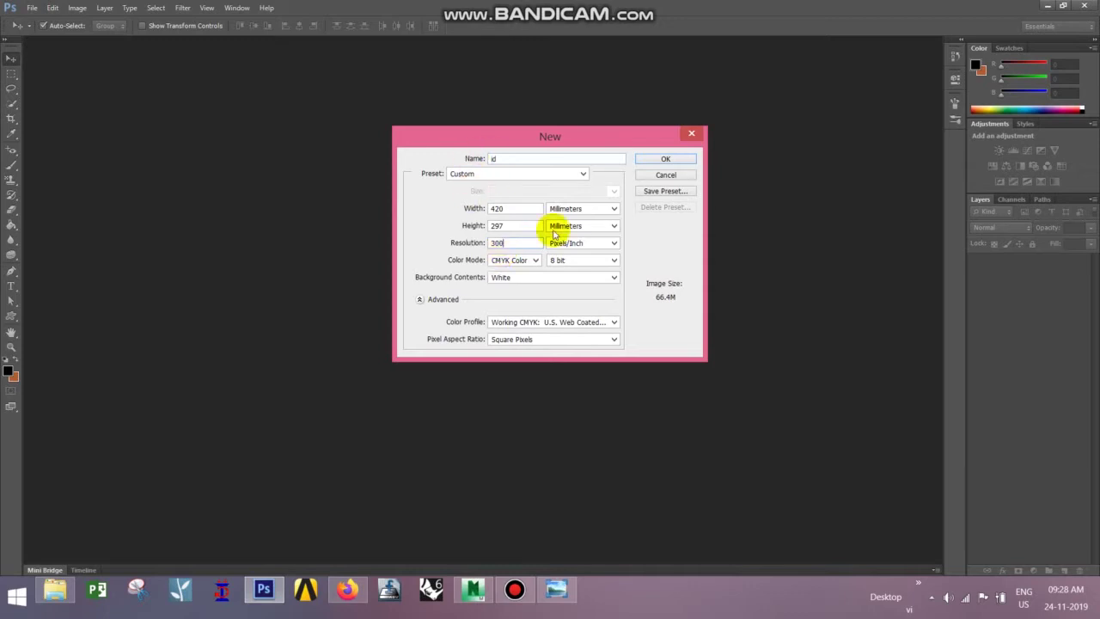
{"action": "left_click", "coordinate": [667, 159]}
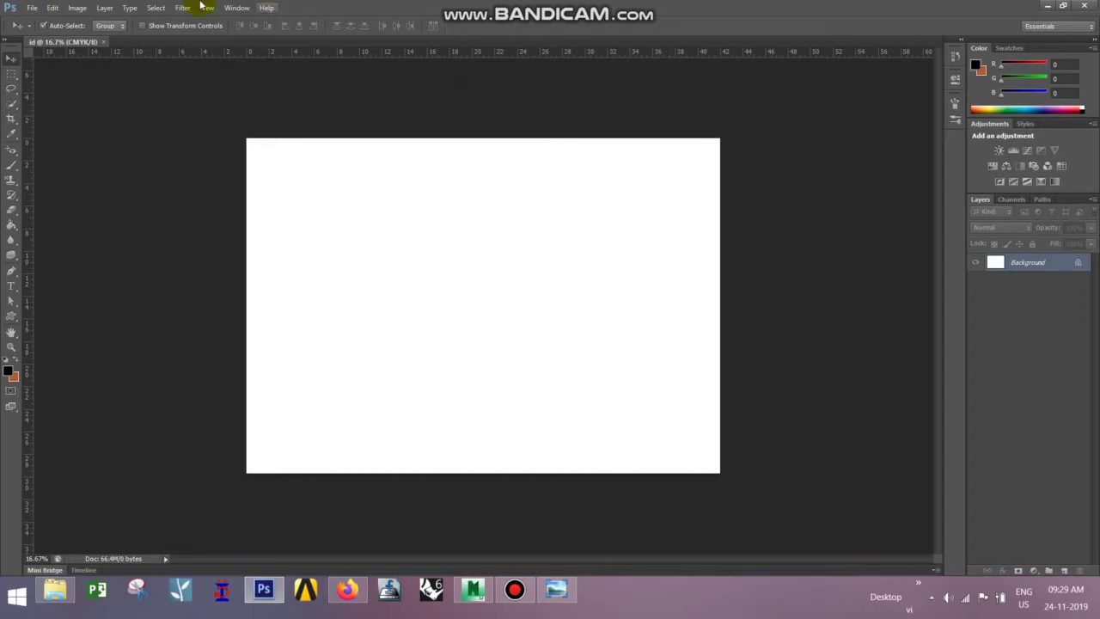
- Use File > Open to browse the background brouchure image folder
{"action": "left_click", "coordinate": [31, 8]}
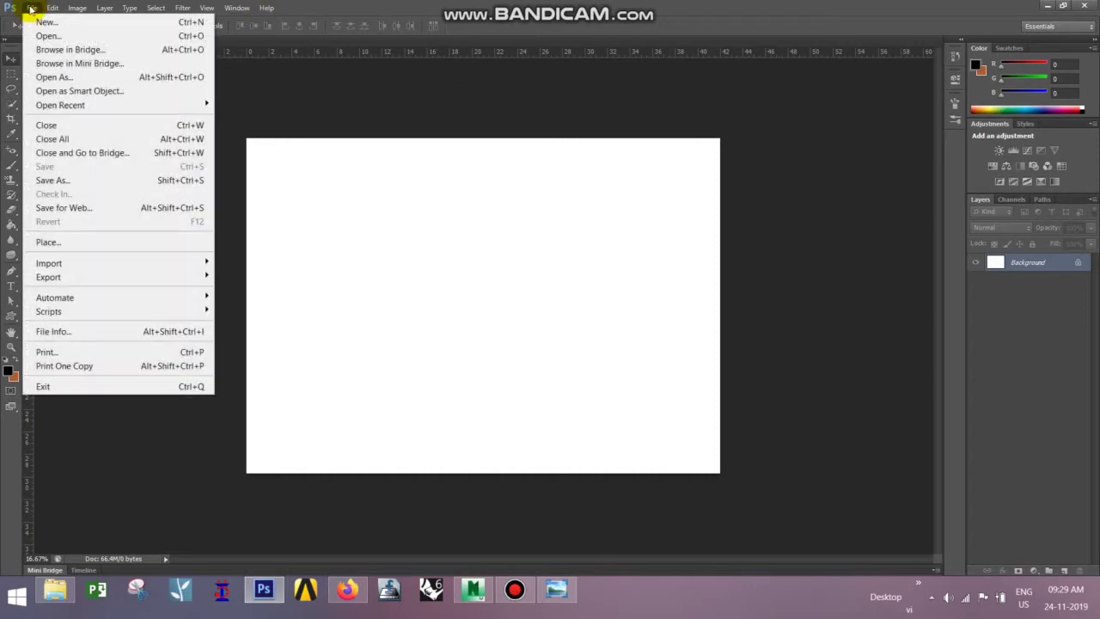
{"action": "left_click", "coordinate": [627, 270]}
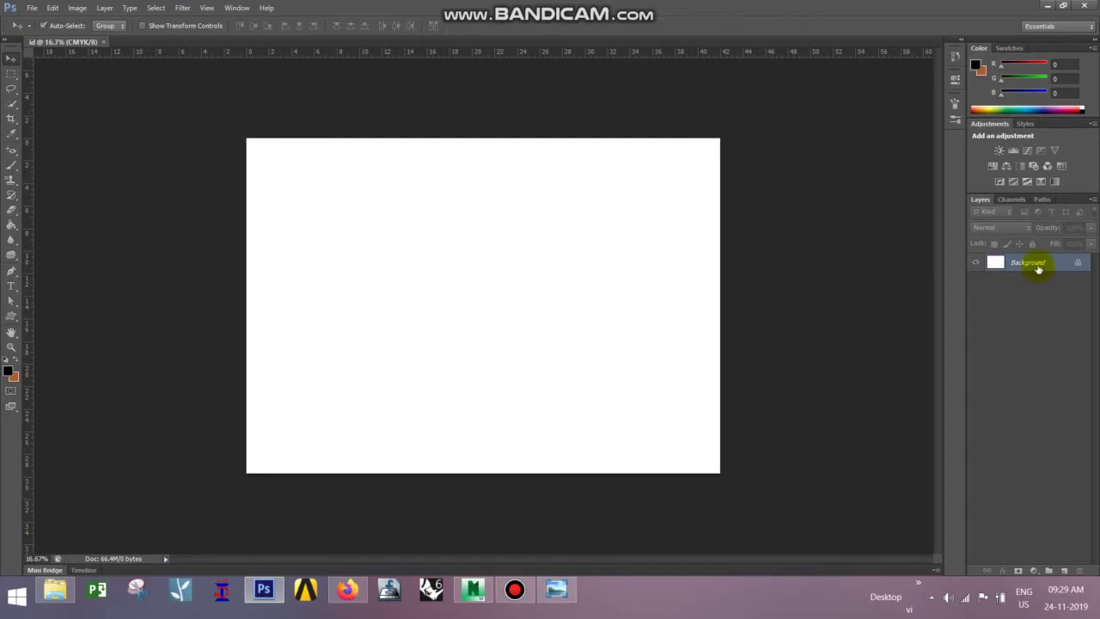
{"action": "left_click", "coordinate": [32, 8]}
{"action": "left_click", "coordinate": [39, 35]}
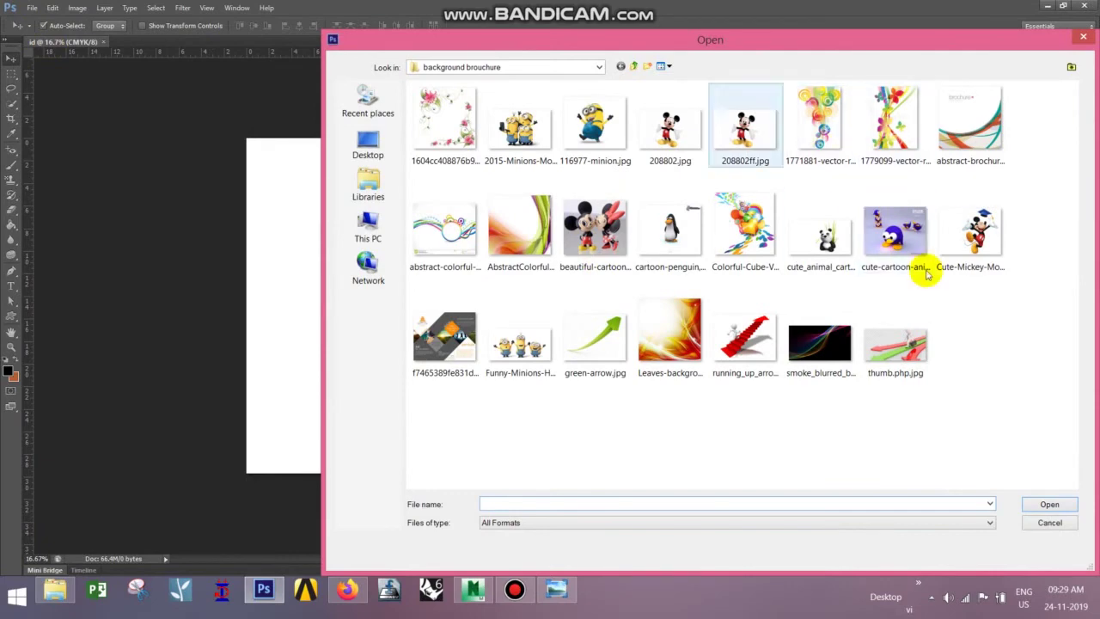
- Open 208802ff.jpg and dismiss the locked-layer move error
{"action": "left_click", "coordinate": [761, 147]}
{"action": "double_click", "coordinate": [757, 145]}
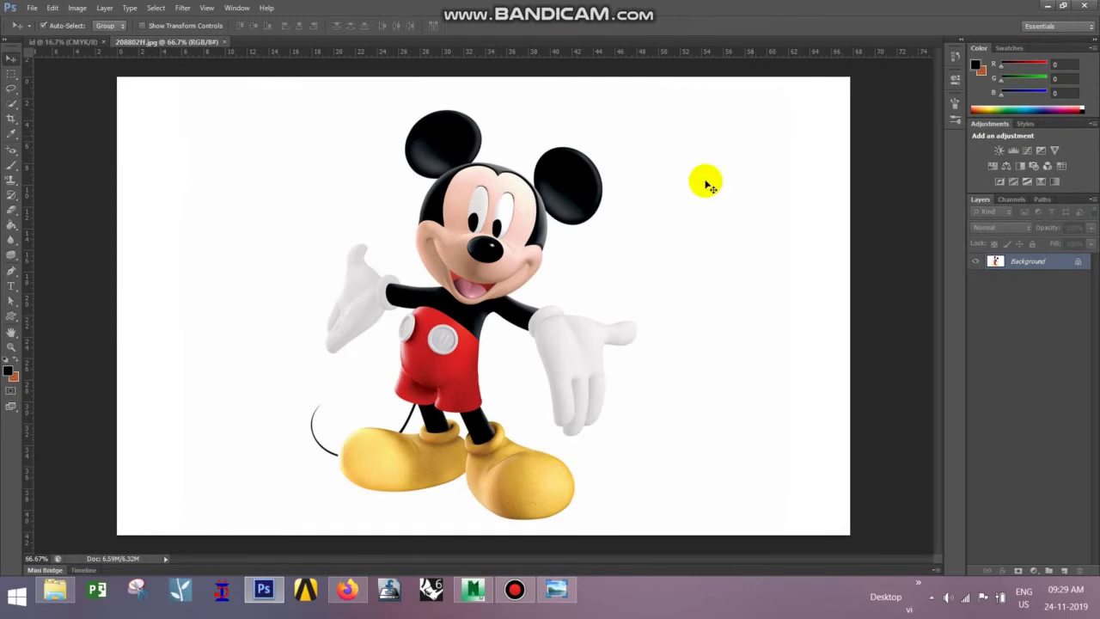
{"action": "left_click", "coordinate": [443, 335]}
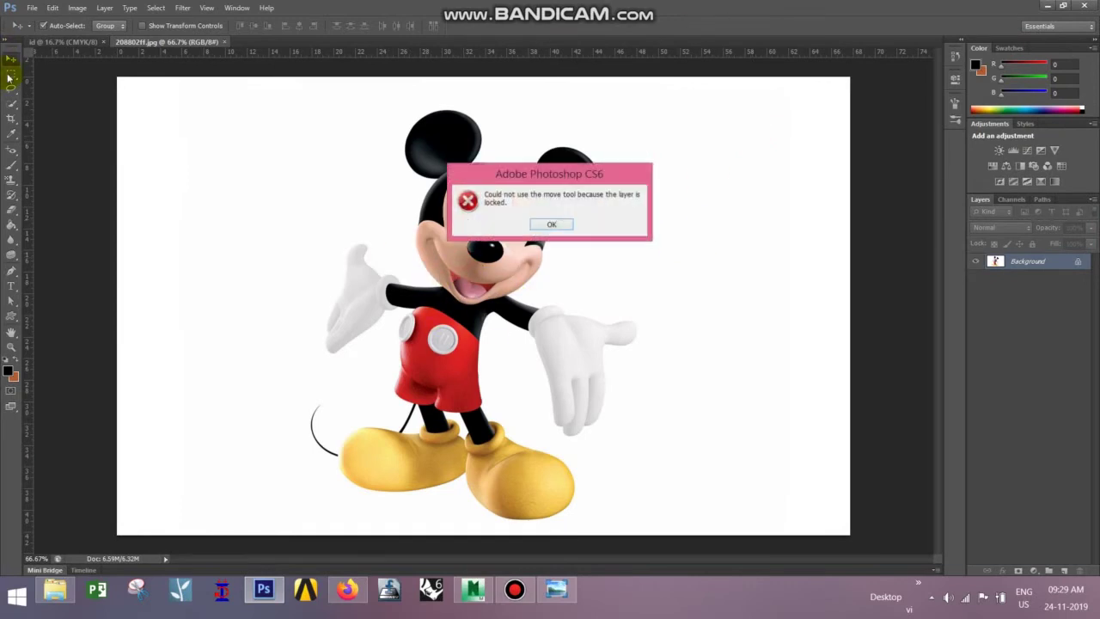
{"action": "left_click", "coordinate": [548, 223]}
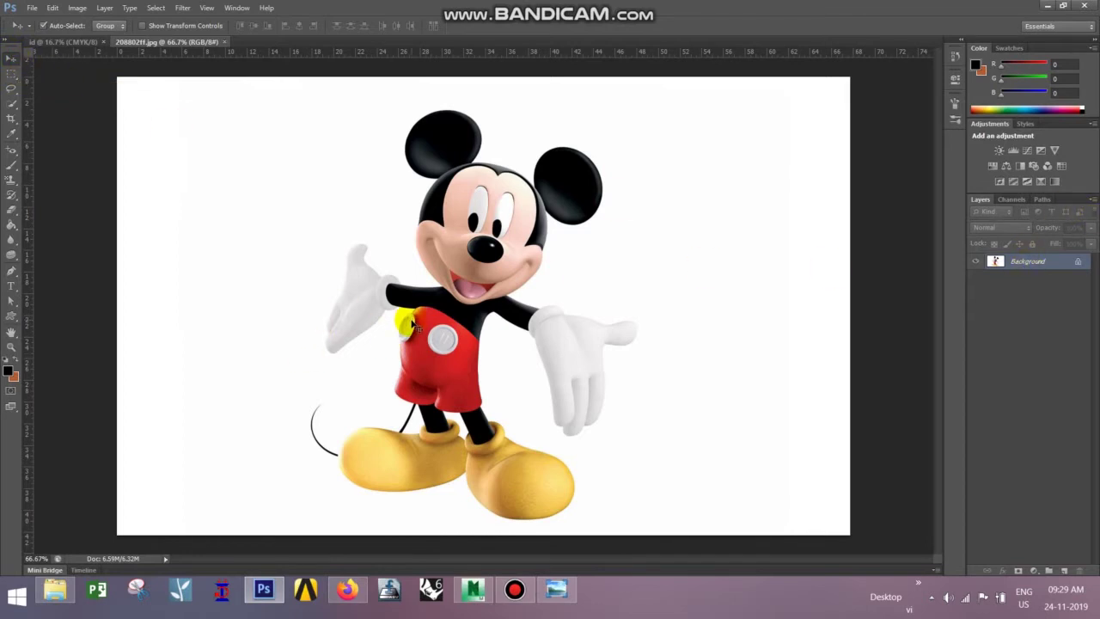
- On the id document, fill the white canvas orange with the Paint Bucket
{"action": "left_click", "coordinate": [95, 41]}
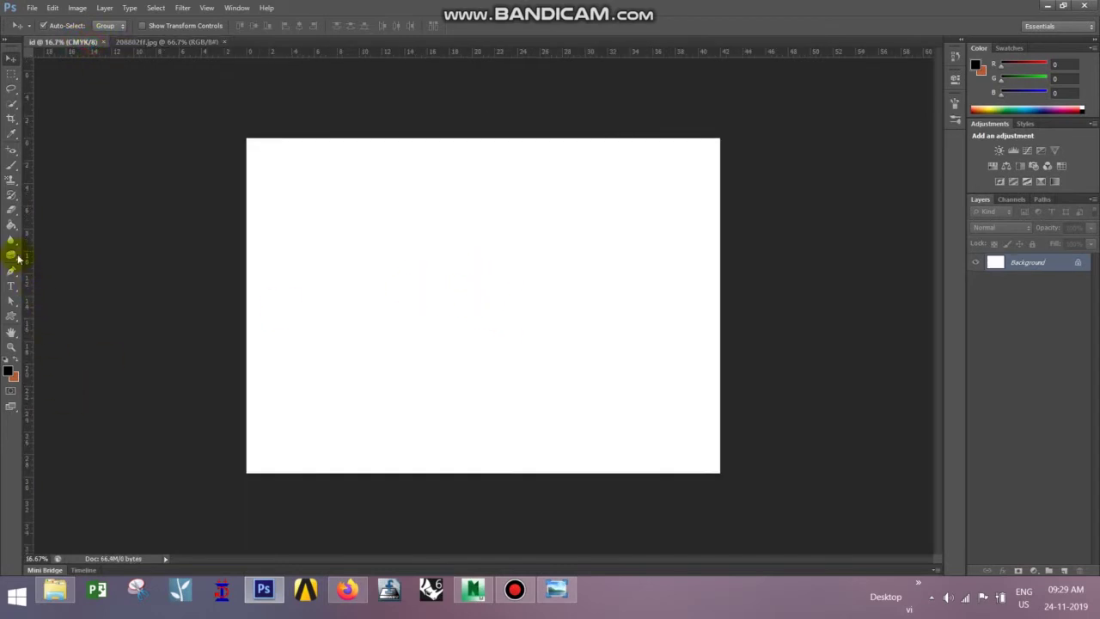
{"action": "left_click", "coordinate": [11, 225]}
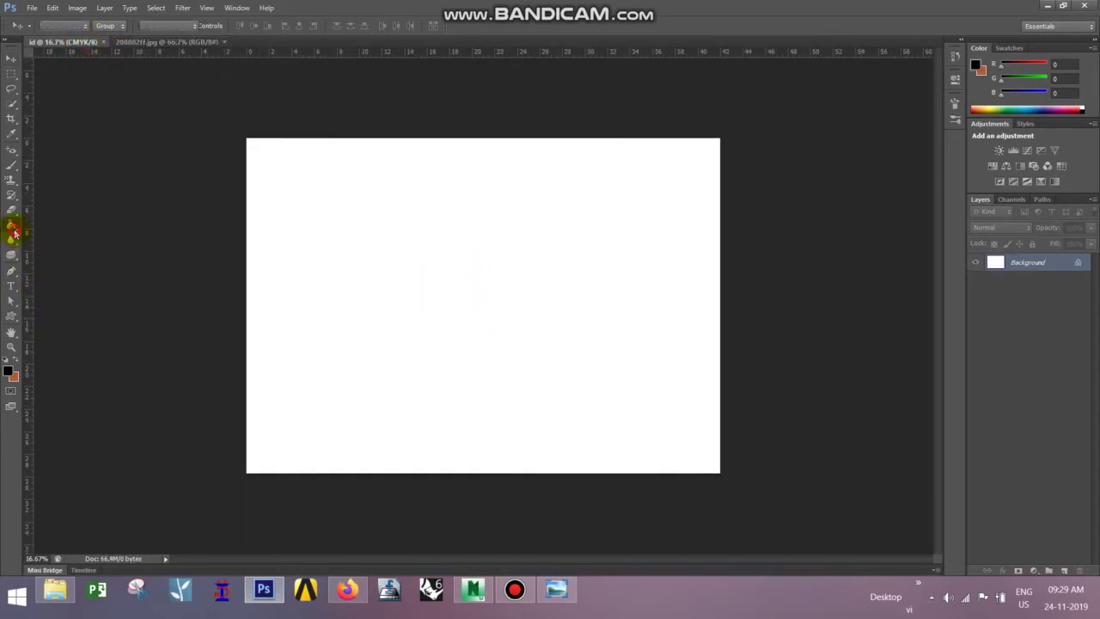
{"action": "left_click", "coordinate": [16, 364]}
{"action": "left_click", "coordinate": [457, 365]}
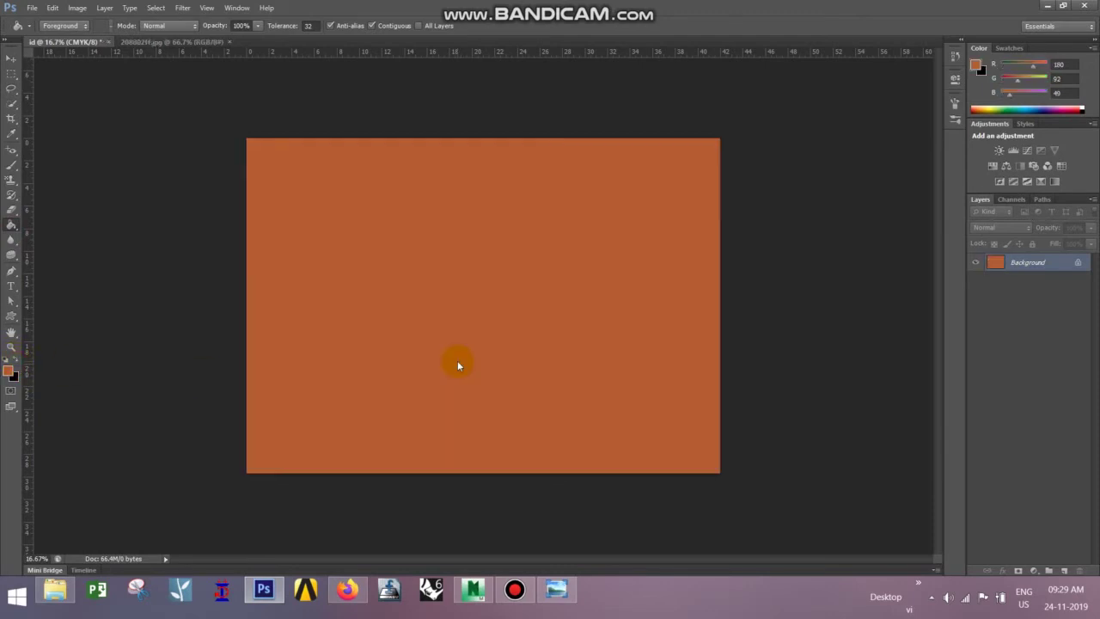
{"action": "left_click_drag", "start_coordinate": [11, 225], "coordinate": [51, 238]}
{"action": "left_click", "coordinate": [16, 365]}
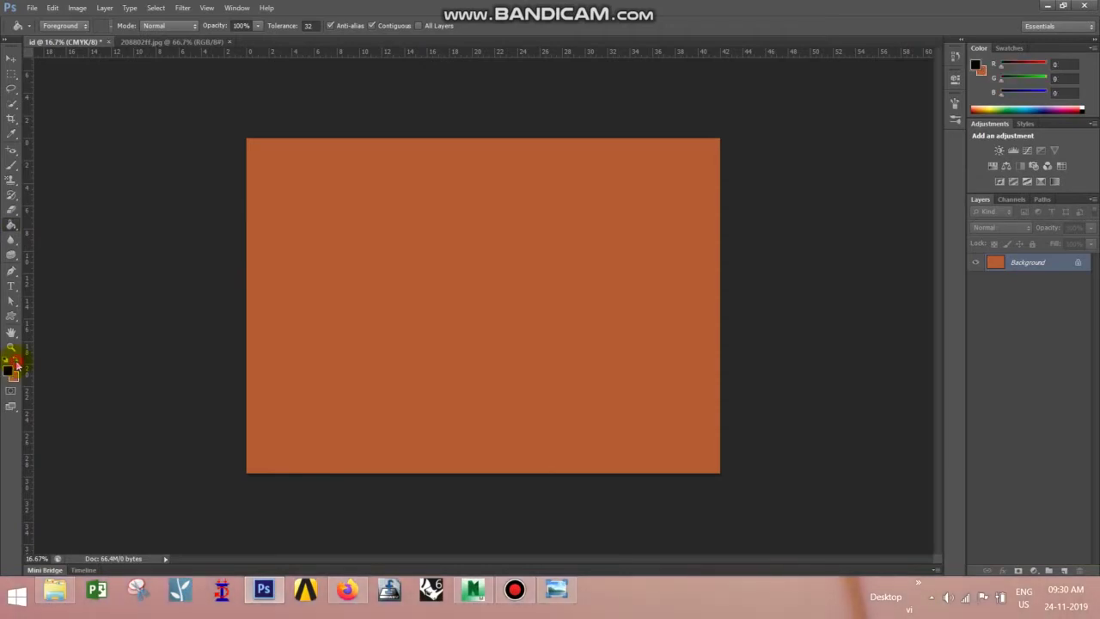
{"action": "left_click", "coordinate": [17, 364]}
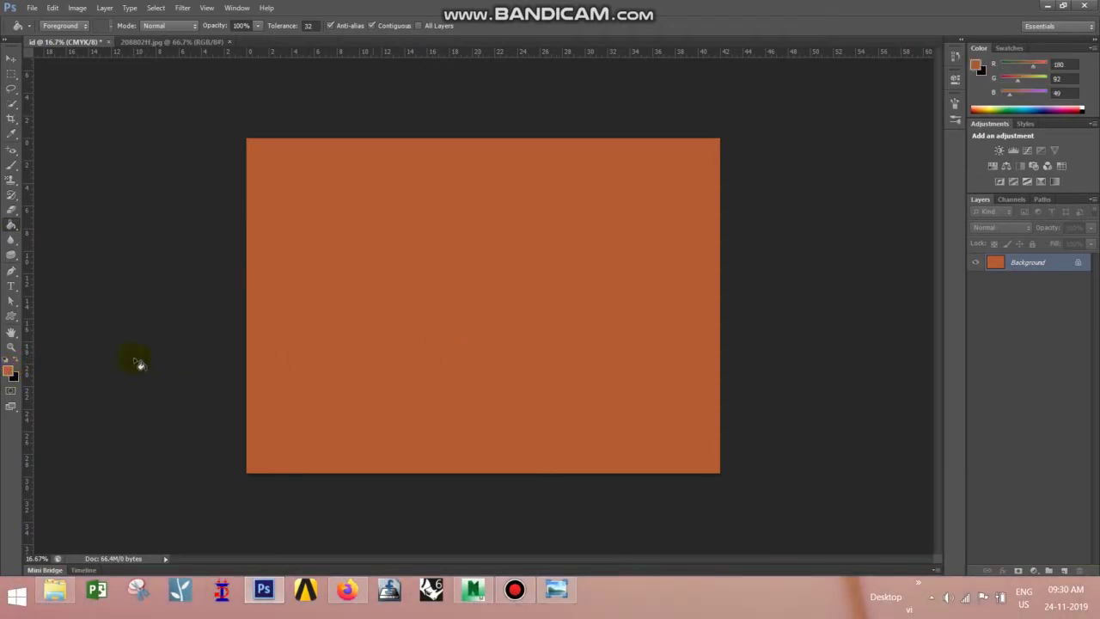
- Pick light beige (R203 G181 B170) as foreground and fill the canvas with it
{"action": "left_click", "coordinate": [10, 371]}
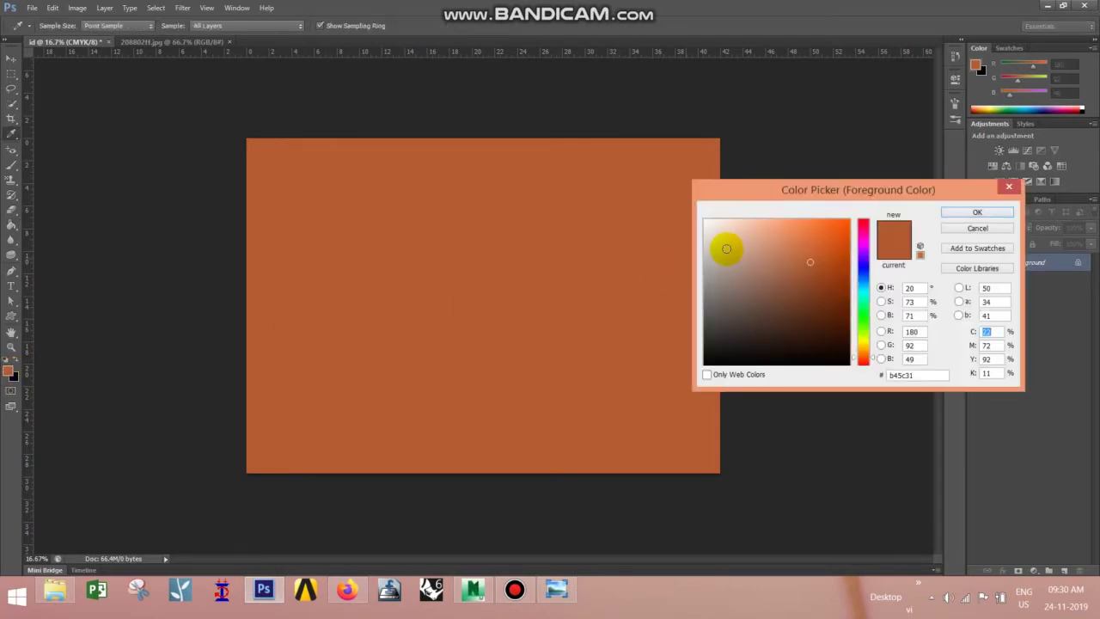
{"action": "left_click", "coordinate": [726, 248]}
{"action": "left_click", "coordinate": [975, 212]}
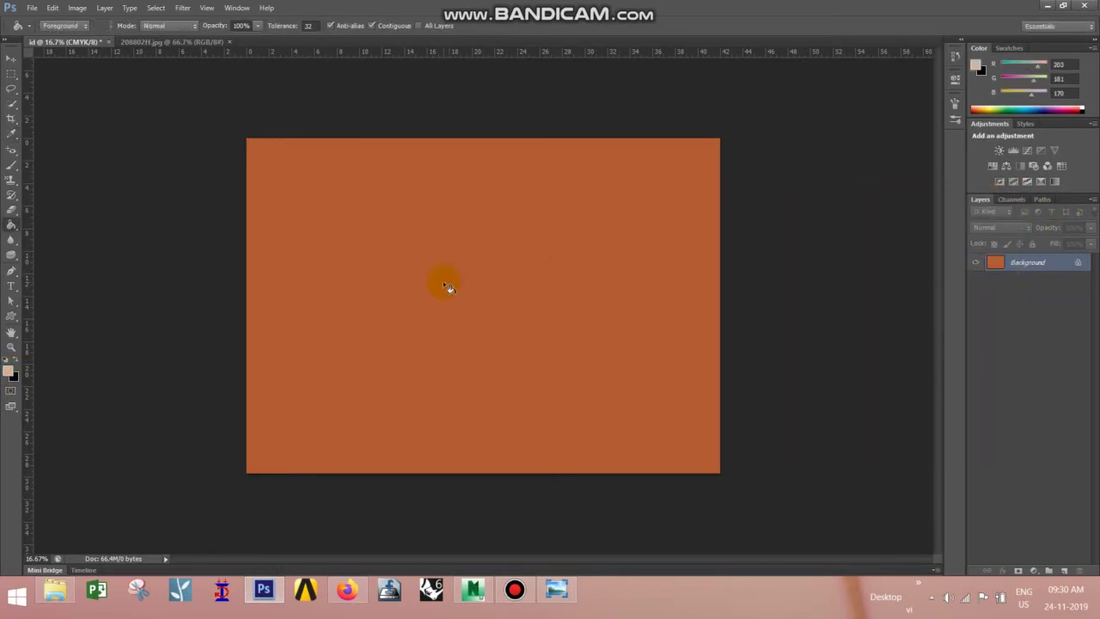
{"action": "left_click", "coordinate": [443, 286]}
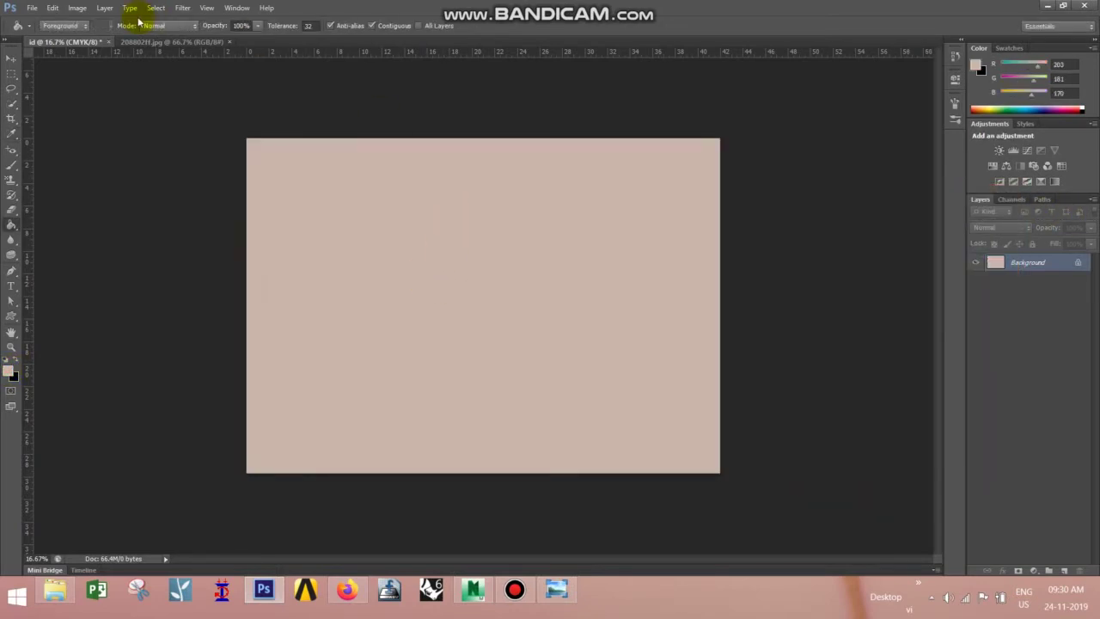
{"action": "left_click", "coordinate": [11, 58]}
{"action": "left_click", "coordinate": [205, 42]}
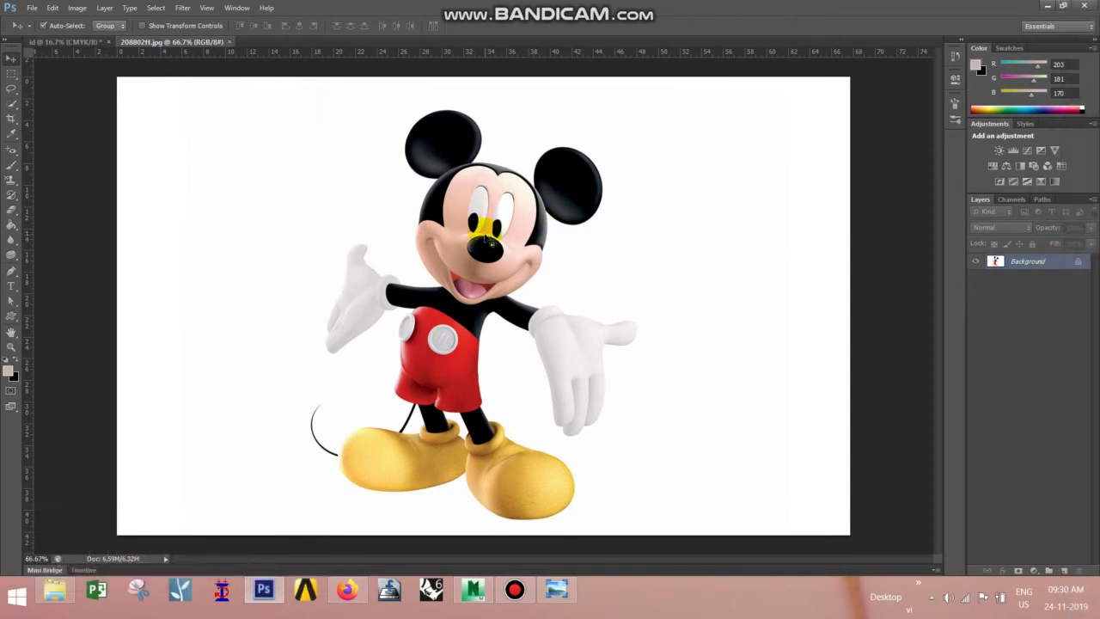
{"action": "left_click_drag", "start_coordinate": [486, 240], "coordinate": [239, 181]}
{"action": "left_click_drag", "start_coordinate": [481, 333], "coordinate": [457, 277]}
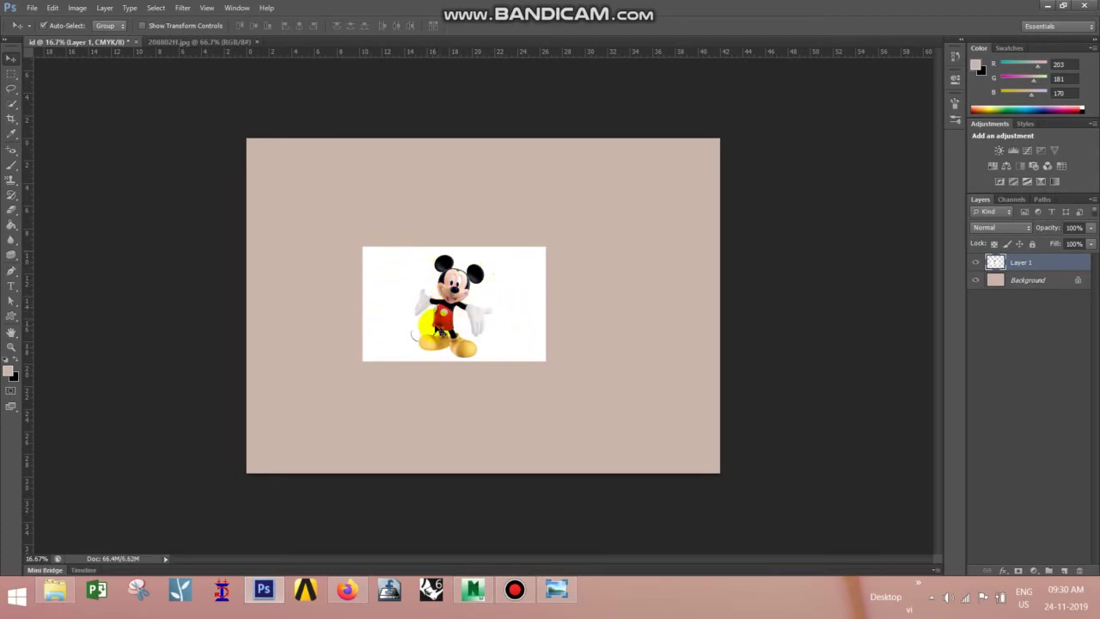
{"action": "key", "text": "Delete"}
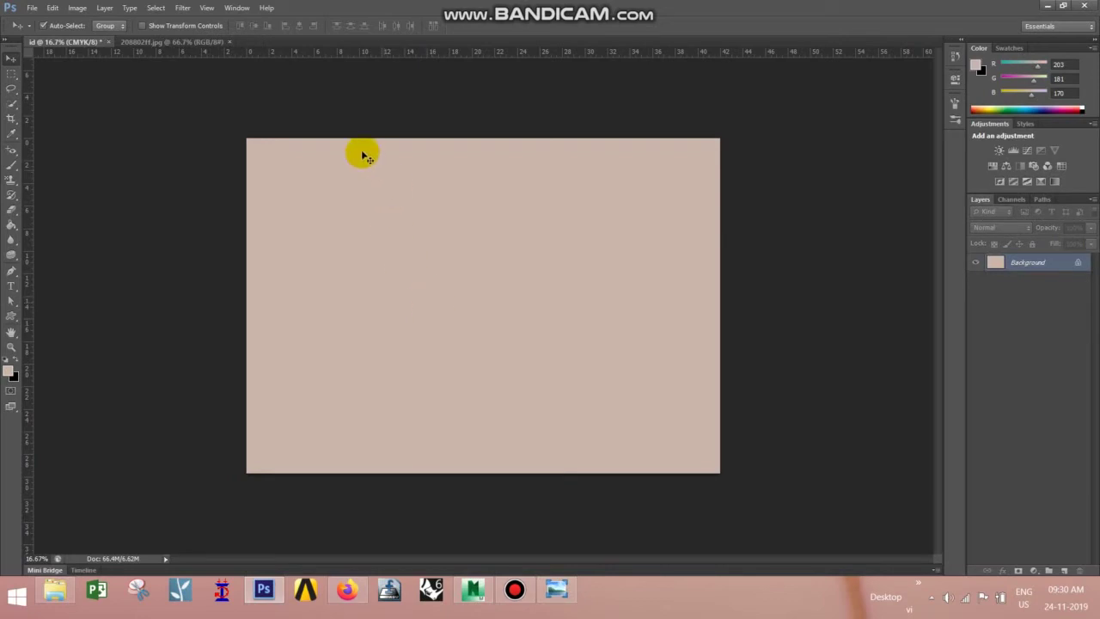
- On the Mickey image, draw a rectangular marquee around Mickey's ear and face
{"action": "left_click", "coordinate": [176, 42]}
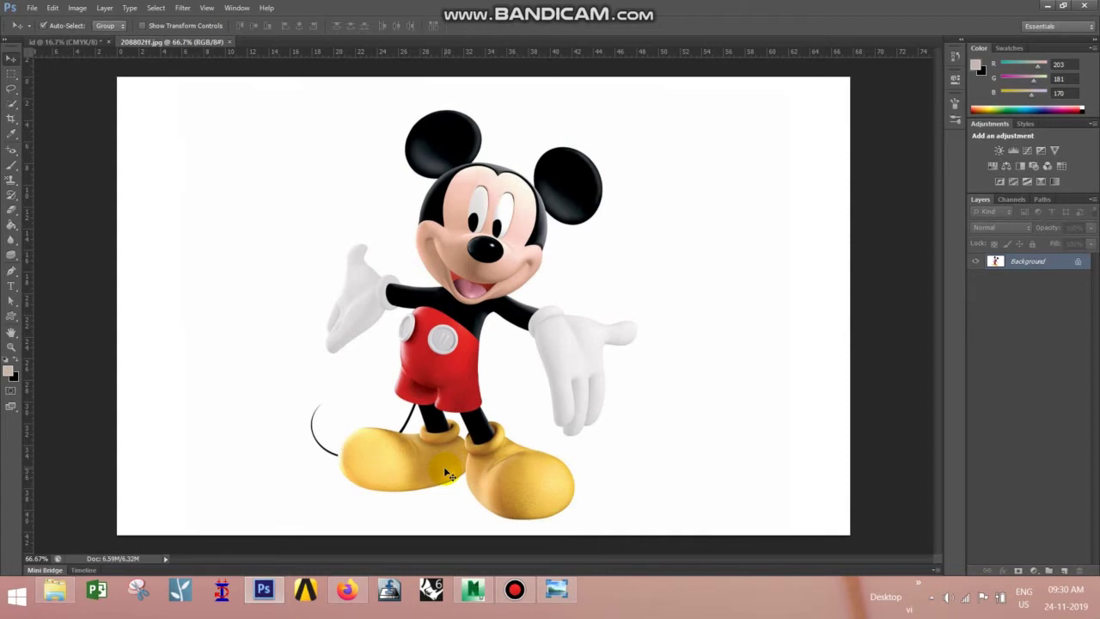
{"action": "left_click", "coordinate": [13, 73]}
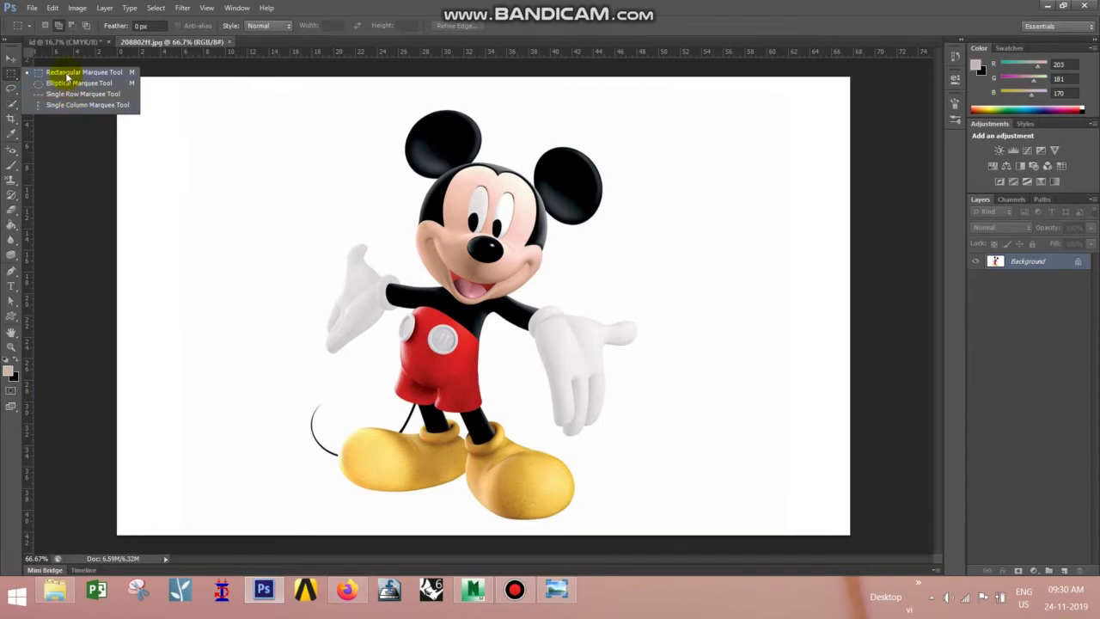
{"action": "left_click", "coordinate": [67, 74]}
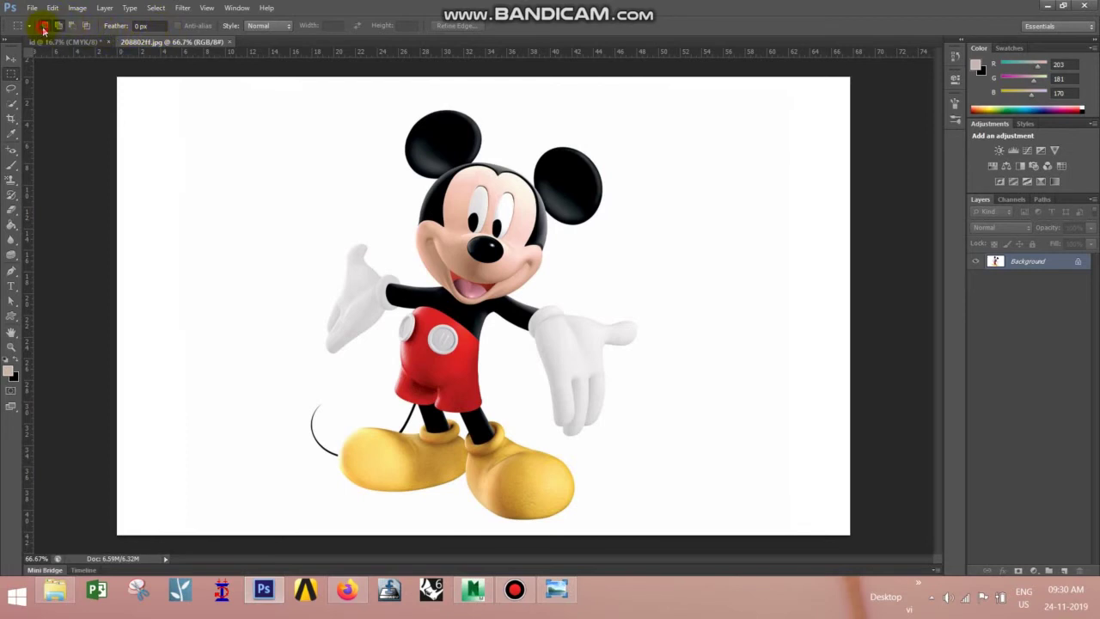
{"action": "left_click_drag", "start_coordinate": [378, 109], "coordinate": [491, 222]}
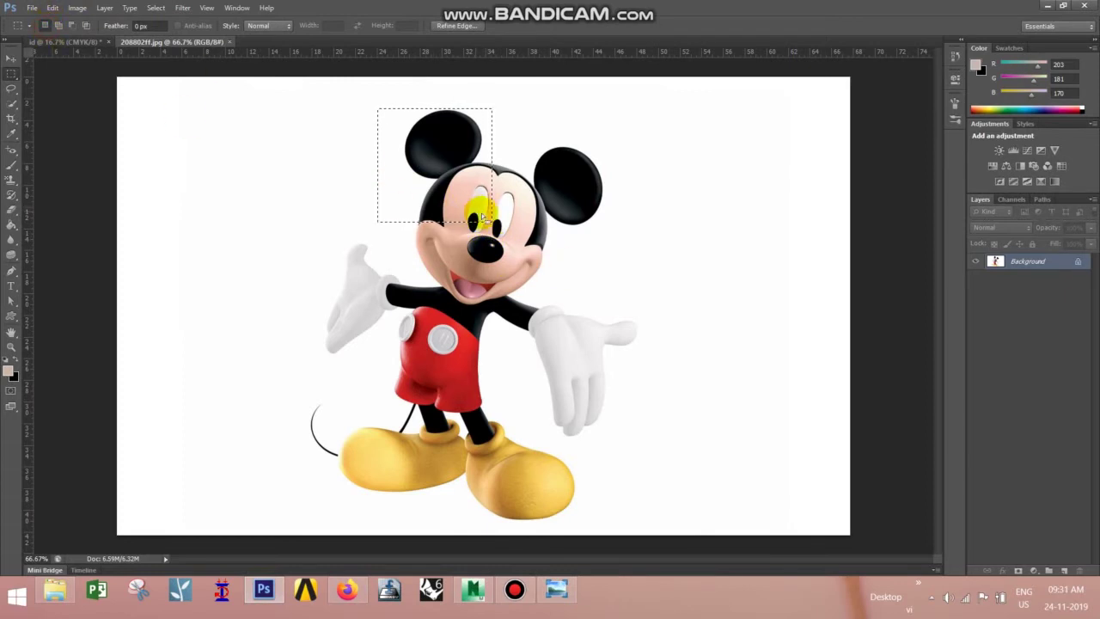
{"action": "left_click_drag", "start_coordinate": [543, 262], "coordinate": [455, 198]}
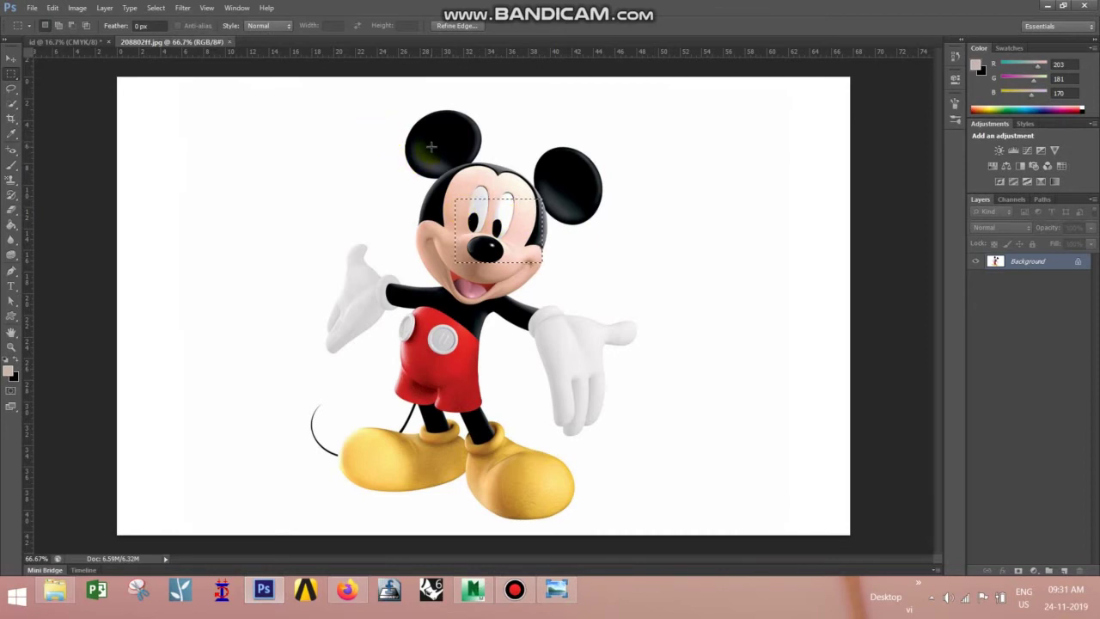
- Add rectangles over the ears, face and raised glove, then deselect everything
{"action": "left_click", "coordinate": [59, 24]}
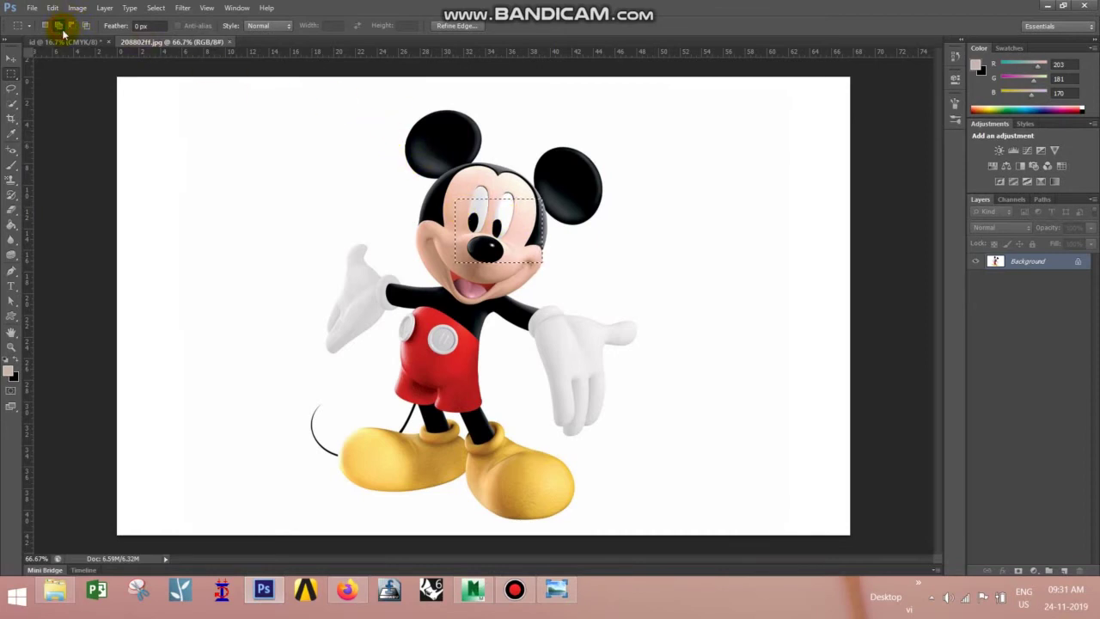
{"action": "left_click_drag", "start_coordinate": [403, 159], "coordinate": [419, 240]}
{"action": "left_click_drag", "start_coordinate": [542, 378], "coordinate": [607, 412]}
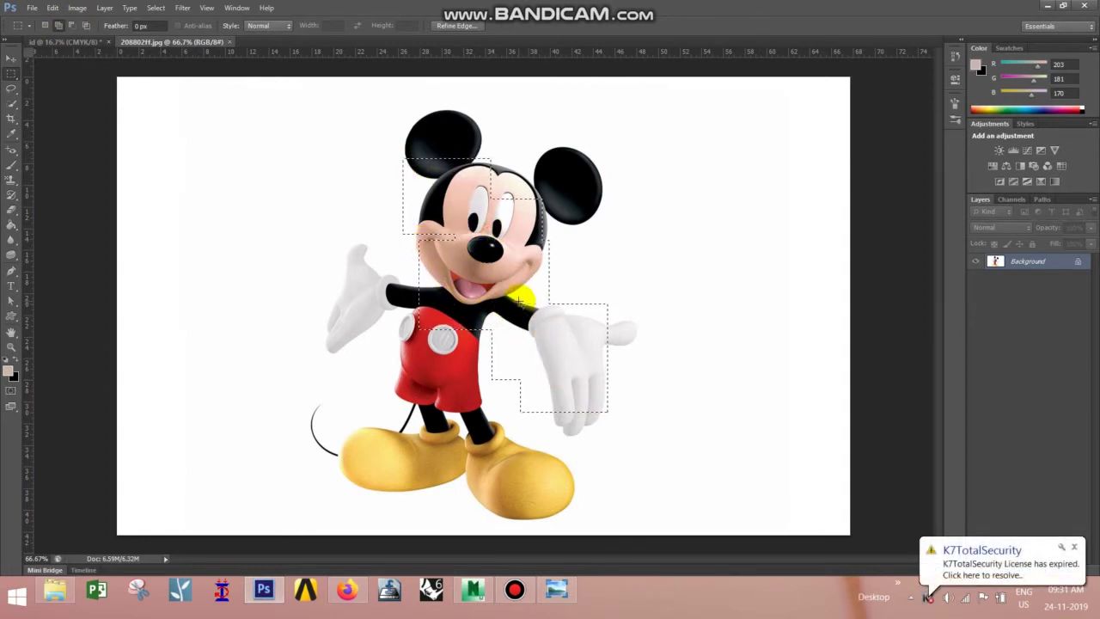
{"action": "left_click_drag", "start_coordinate": [672, 267], "coordinate": [436, 125]}
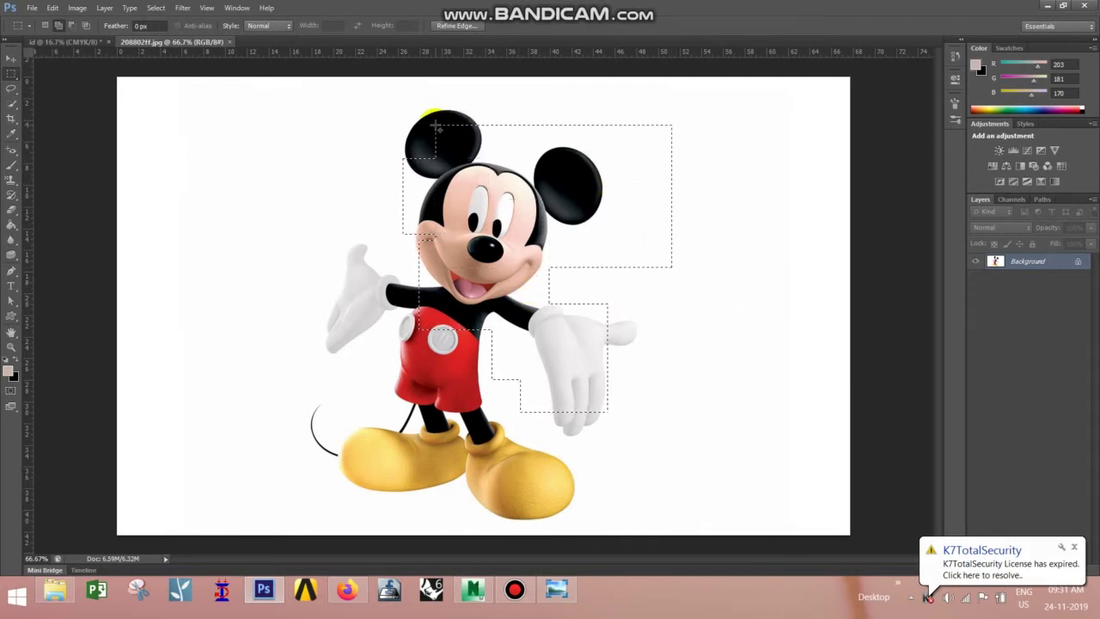
{"action": "left_click_drag", "start_coordinate": [421, 403], "coordinate": [310, 234]}
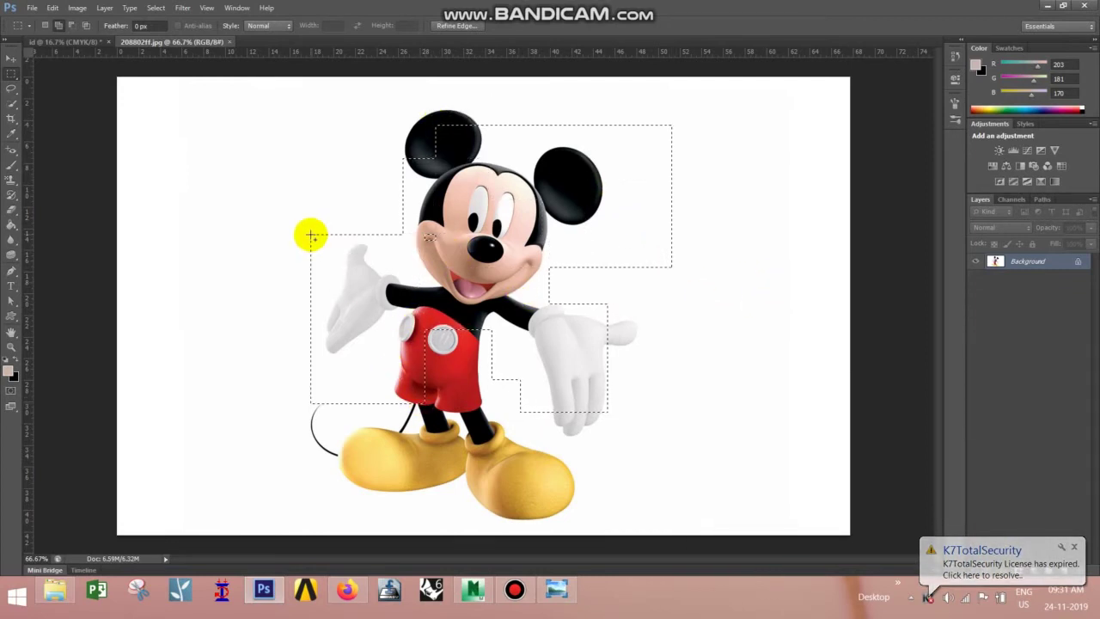
{"action": "left_click_drag", "start_coordinate": [400, 378], "coordinate": [336, 246]}
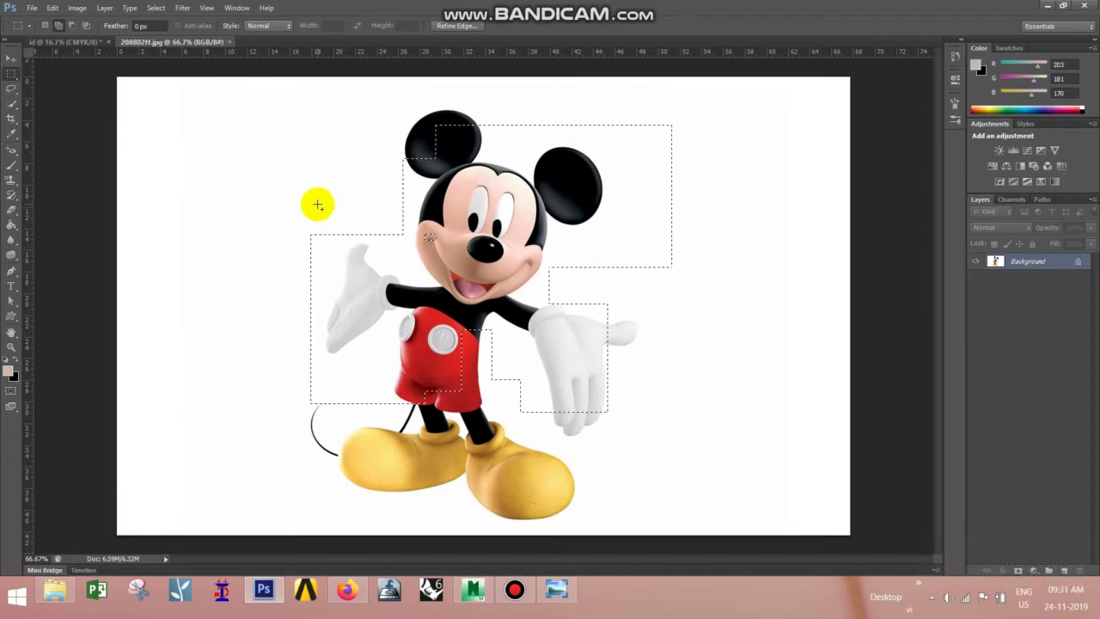
{"action": "left_click", "coordinate": [156, 8]}
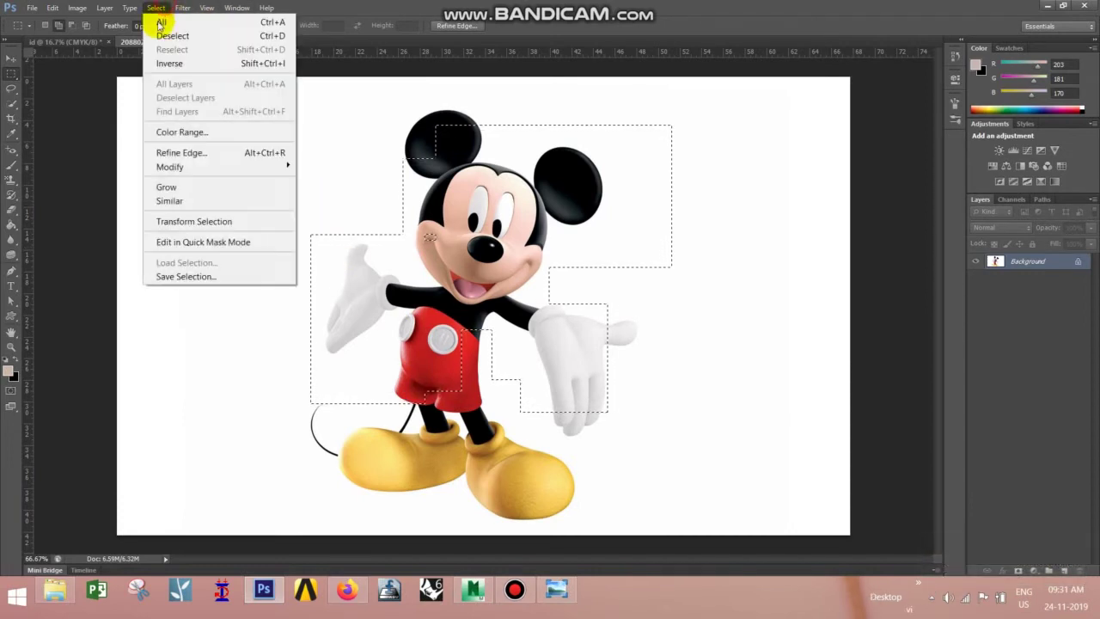
{"action": "left_click", "coordinate": [281, 36]}
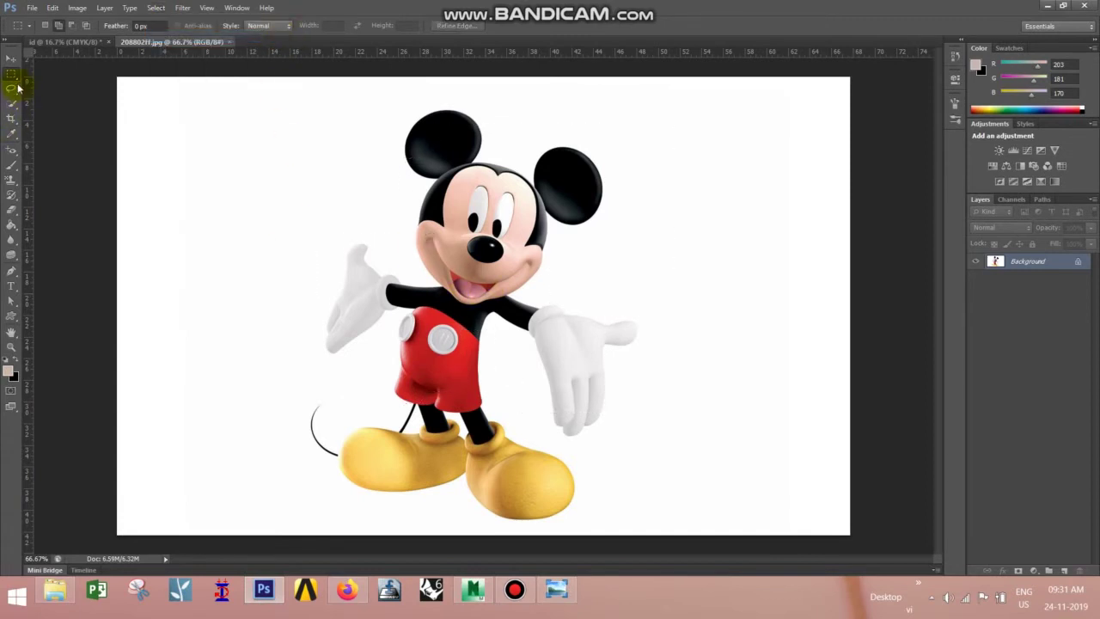
- Marquee-select the whole Mickey figure and copy it
{"action": "left_click", "coordinate": [13, 77]}
{"action": "left_click", "coordinate": [51, 72]}
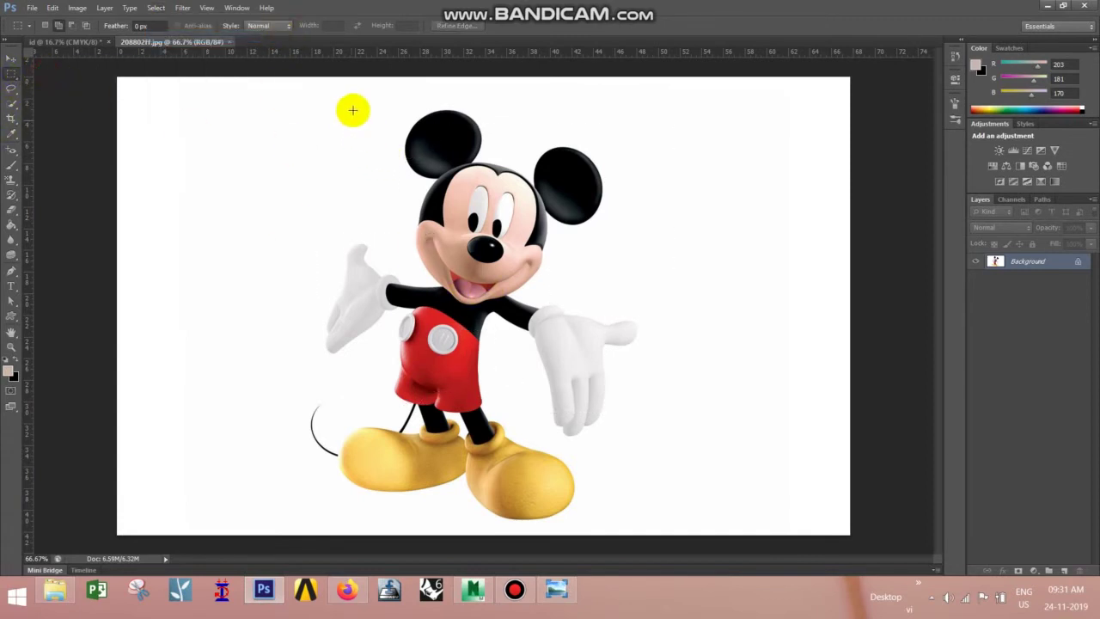
{"action": "left_click_drag", "start_coordinate": [352, 109], "coordinate": [682, 512]}
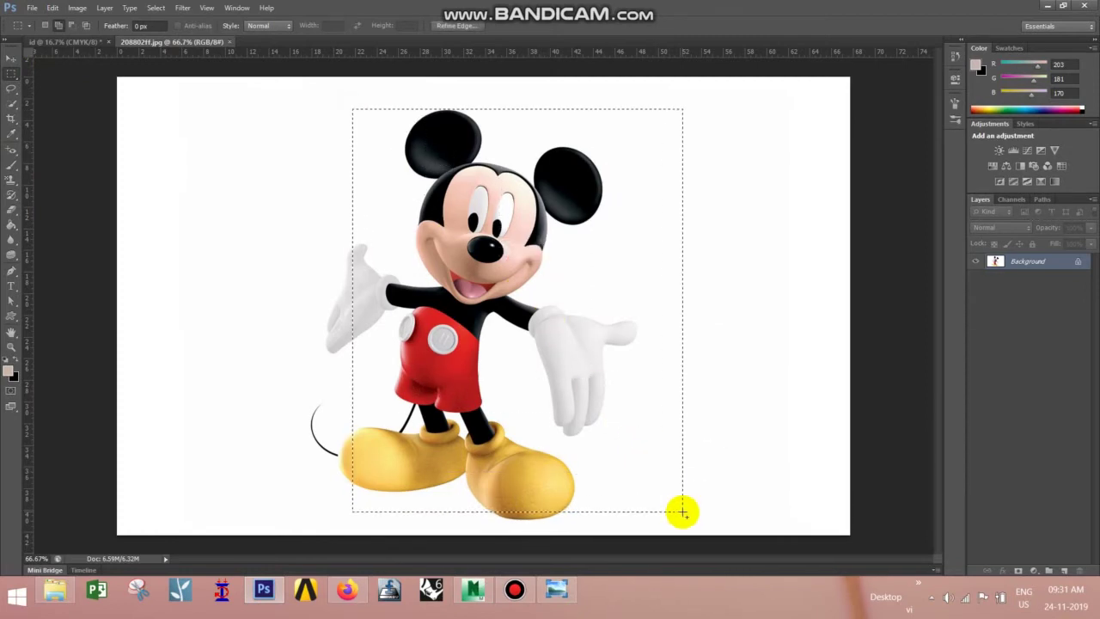
{"action": "left_click", "coordinate": [58, 26]}
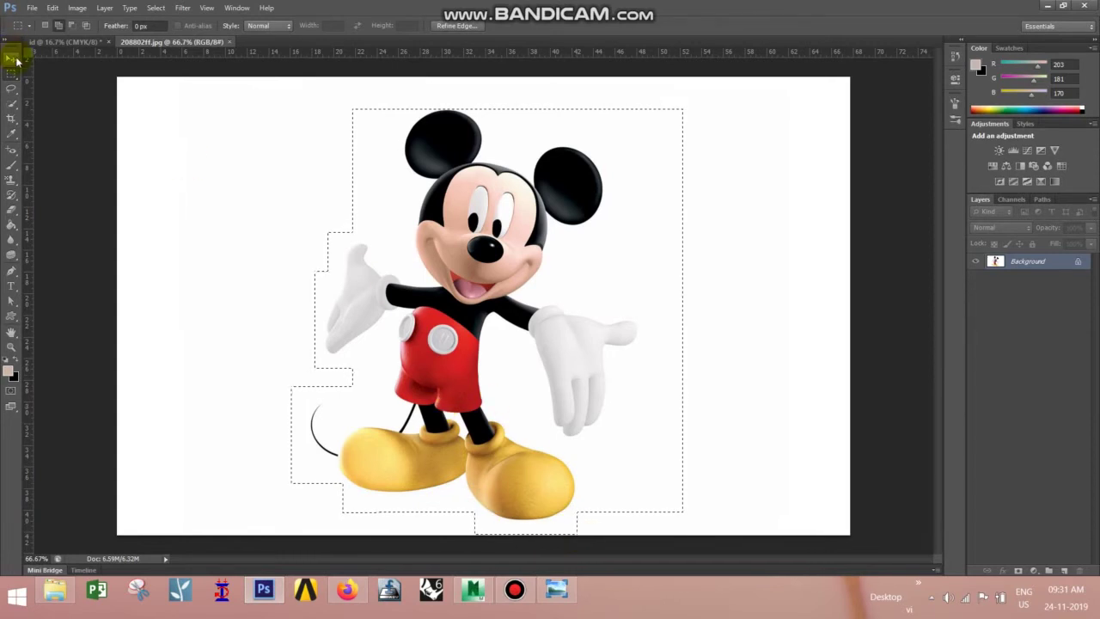
{"action": "left_click", "coordinate": [52, 7]}
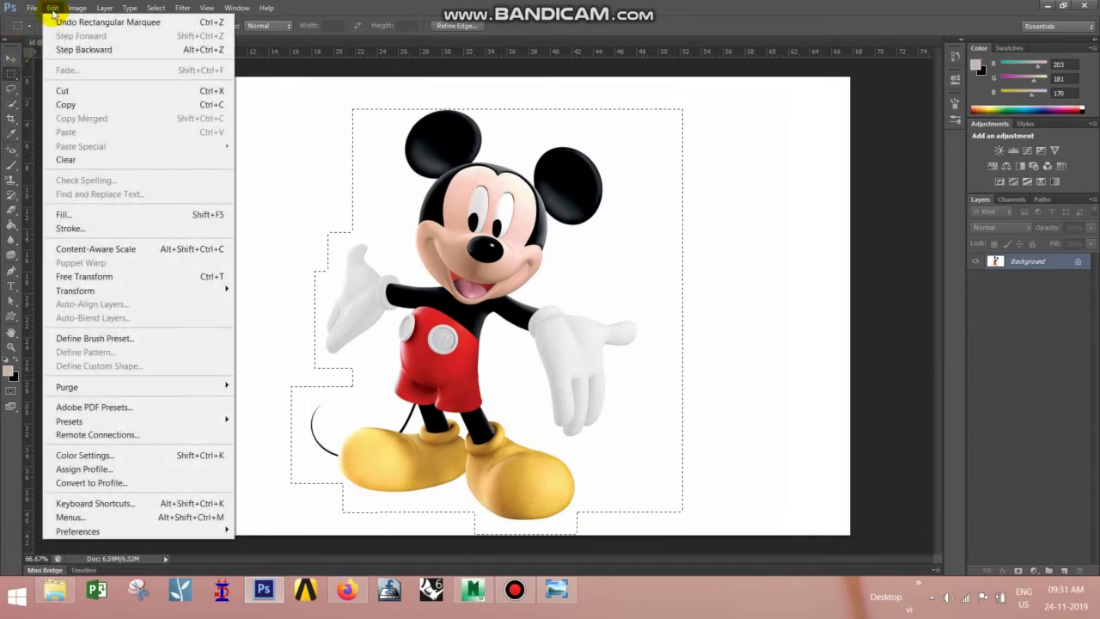
{"action": "left_click", "coordinate": [78, 104]}
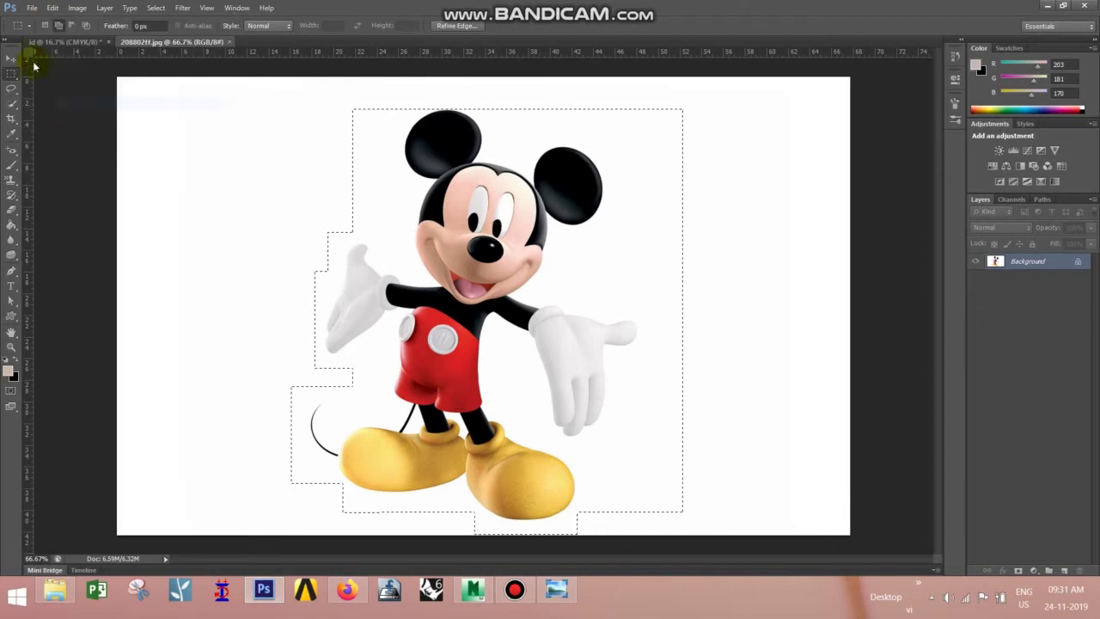
- Paste Mickey onto the id card as Layer 1 and move it up-left
{"action": "left_click", "coordinate": [48, 43]}
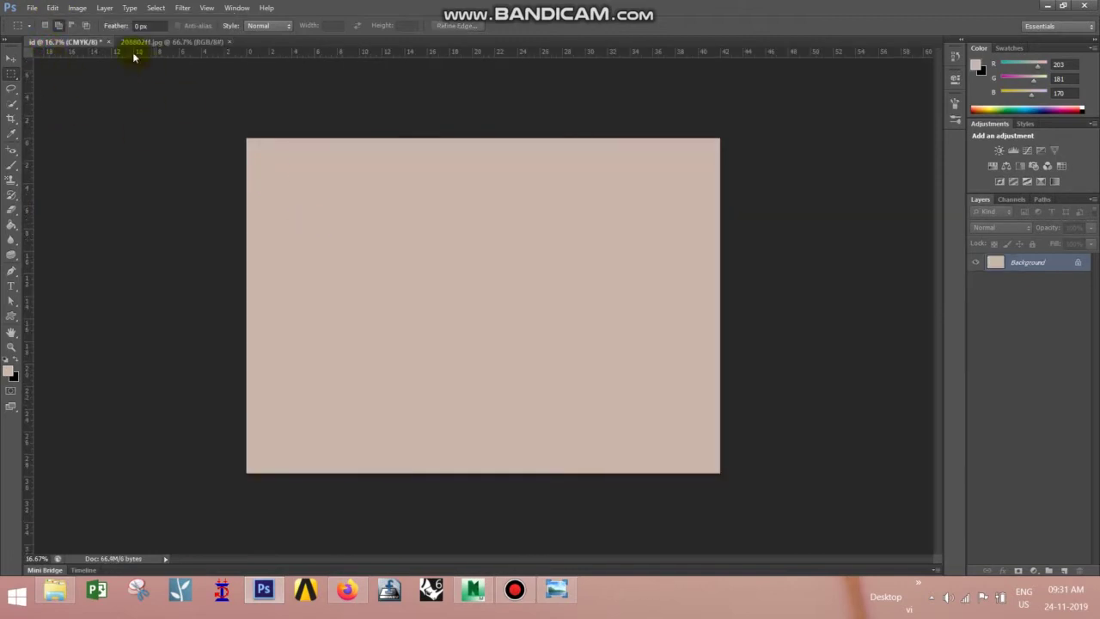
{"action": "left_click", "coordinate": [53, 7]}
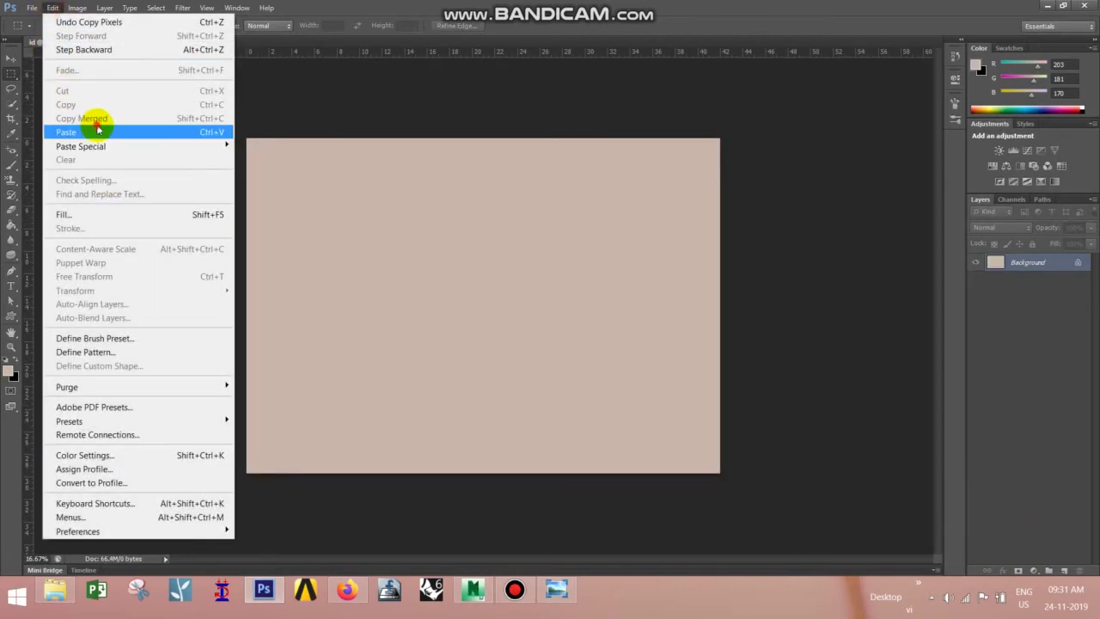
{"action": "left_click", "coordinate": [90, 131]}
{"action": "left_click", "coordinate": [11, 57]}
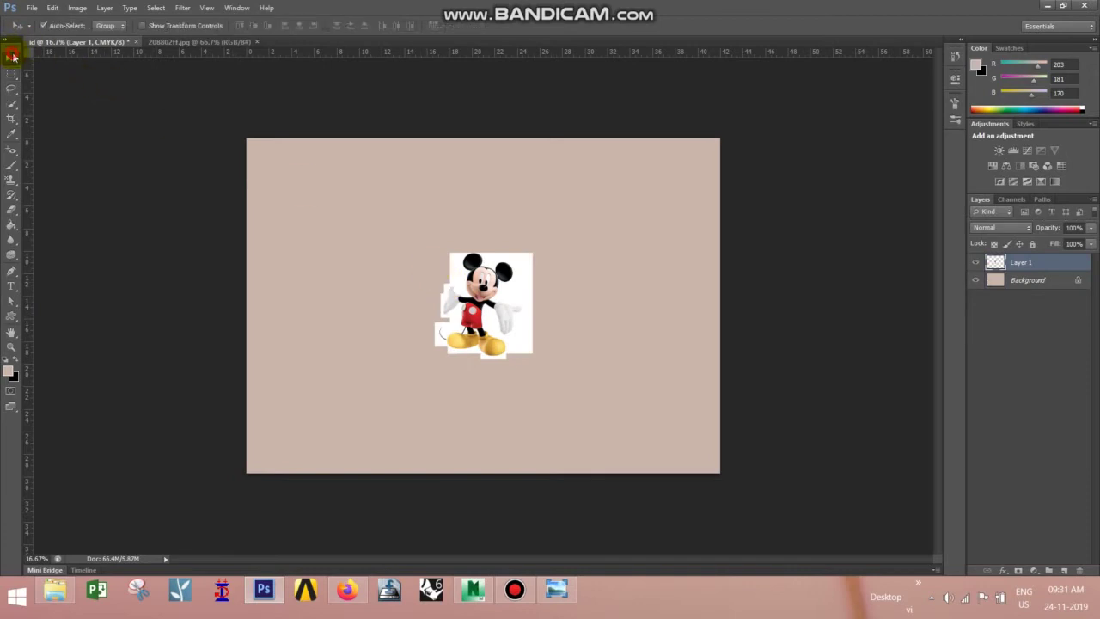
{"action": "left_click_drag", "start_coordinate": [488, 321], "coordinate": [358, 285]}
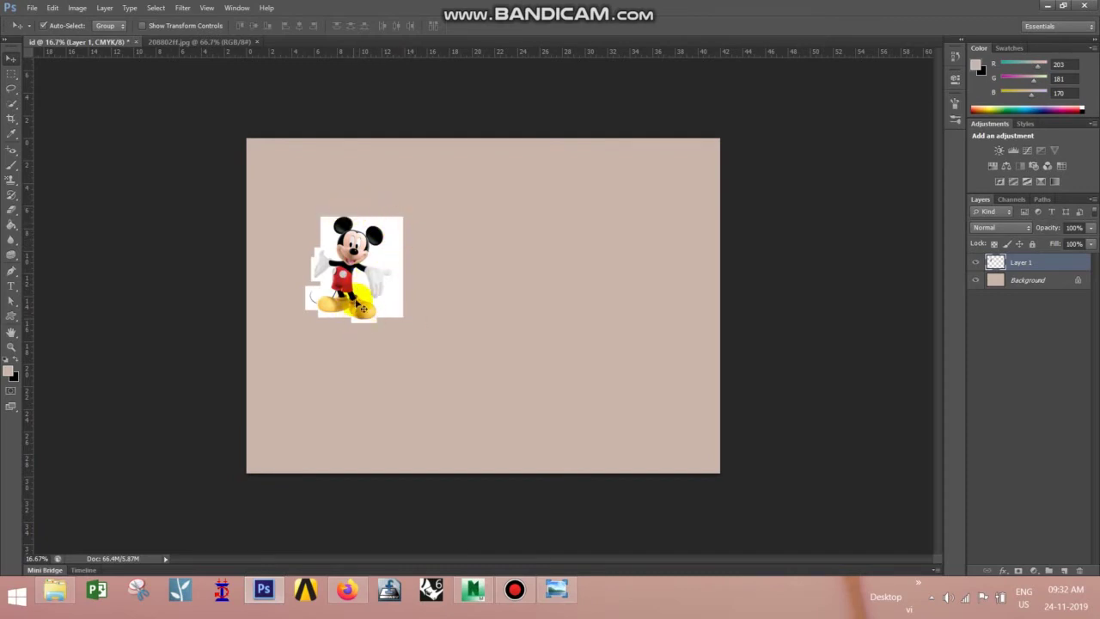
{"action": "left_click_drag", "start_coordinate": [357, 279], "coordinate": [378, 277]}
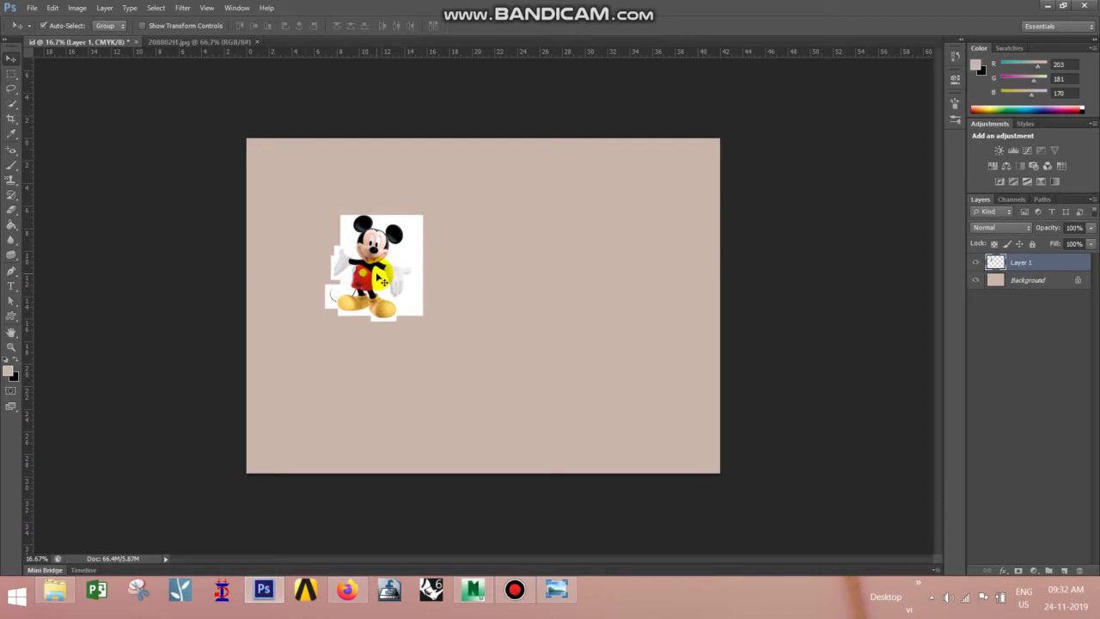
{"action": "key", "text": "Delete"}
{"action": "key", "text": "ctrl+z"}
{"action": "left_click", "coordinate": [199, 43]}
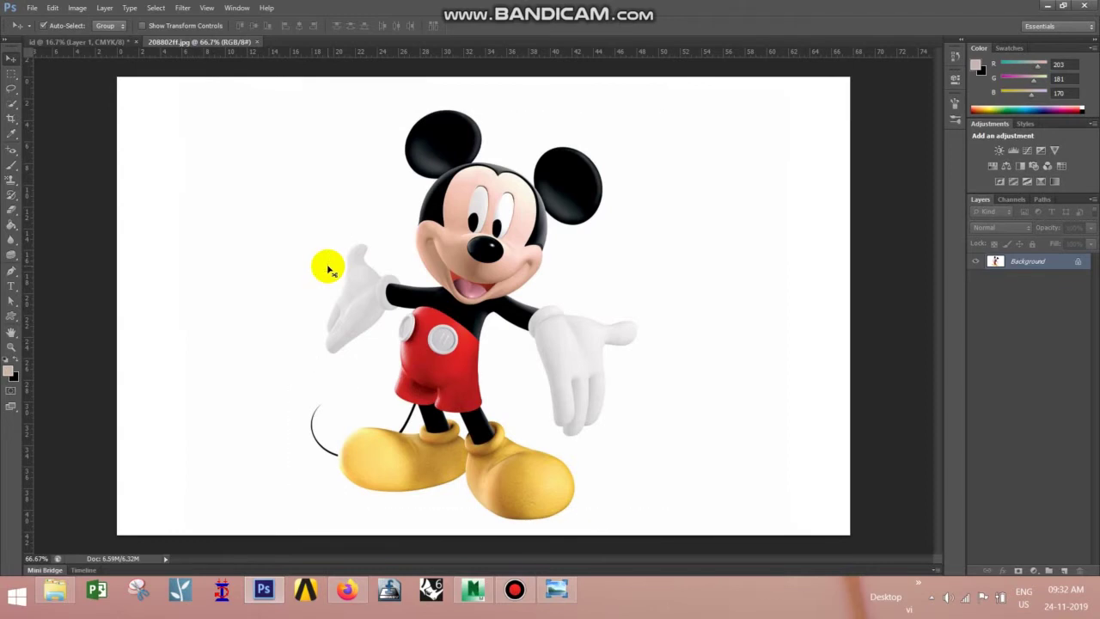
- Set the Rectangular Marquee feather to 25 px
{"action": "left_click", "coordinate": [155, 8]}
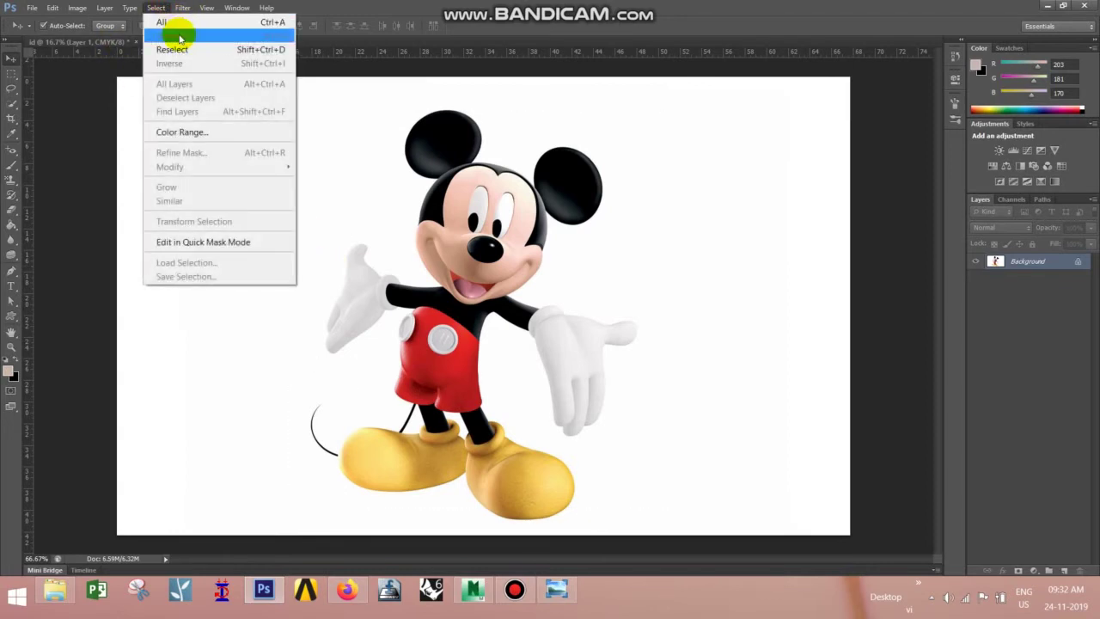
{"action": "left_click", "coordinate": [197, 326]}
{"action": "left_click", "coordinate": [12, 73]}
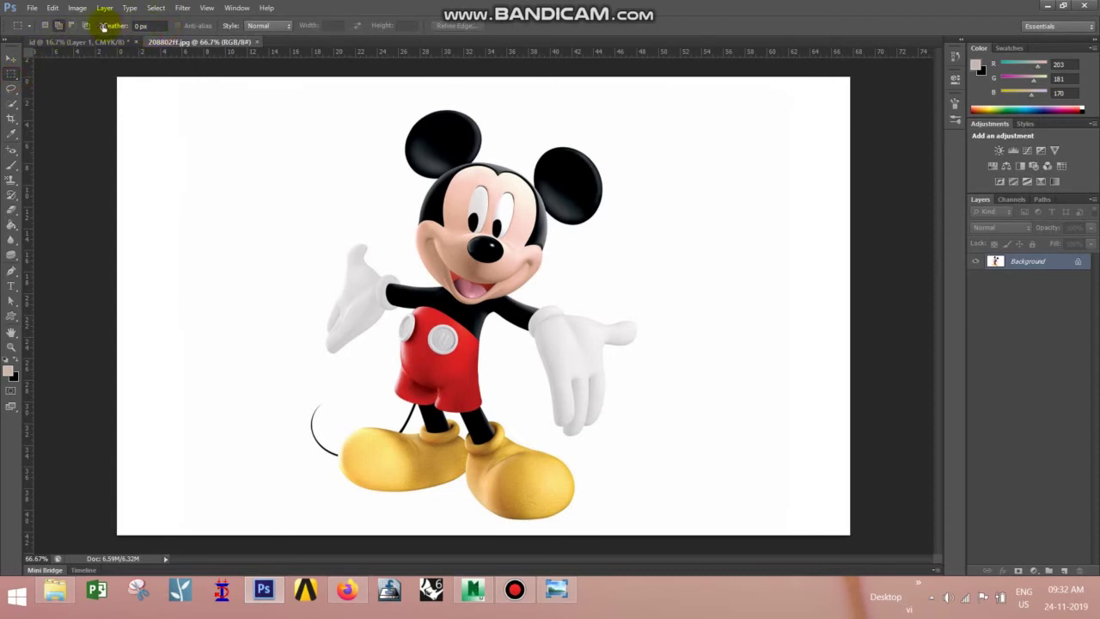
{"action": "left_click", "coordinate": [146, 26]}
{"action": "type", "text": "25"}
{"action": "key", "text": "Return"}
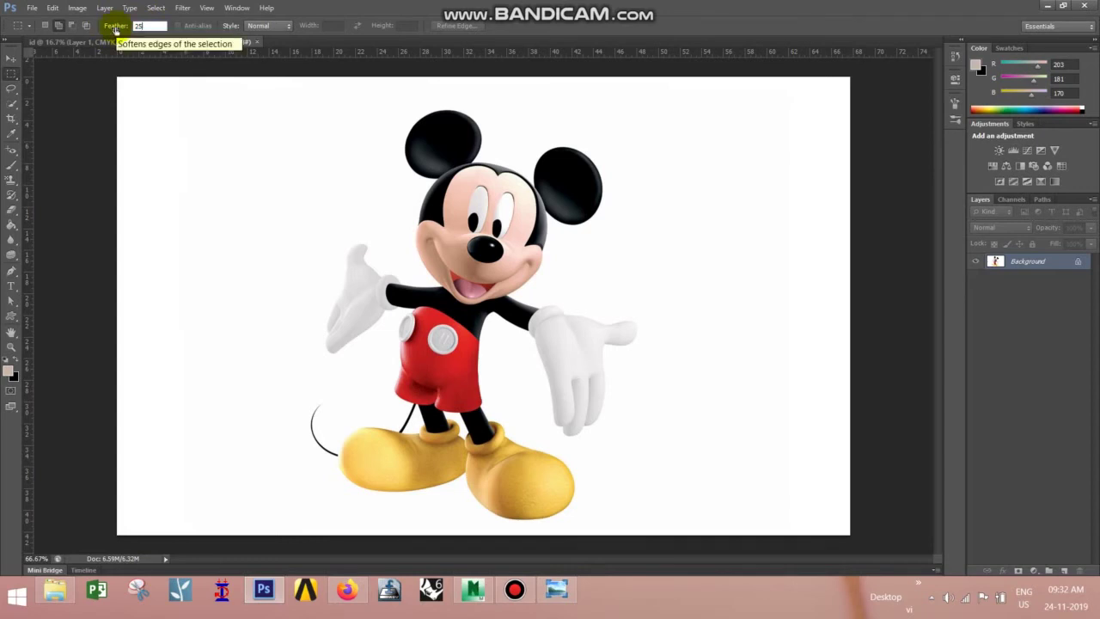
- Draw a marquee around Mickey, extending it left to include the tail
{"action": "left_click_drag", "start_coordinate": [326, 98], "coordinate": [630, 532]}
{"action": "left_click_drag", "start_coordinate": [378, 482], "coordinate": [295, 392]}
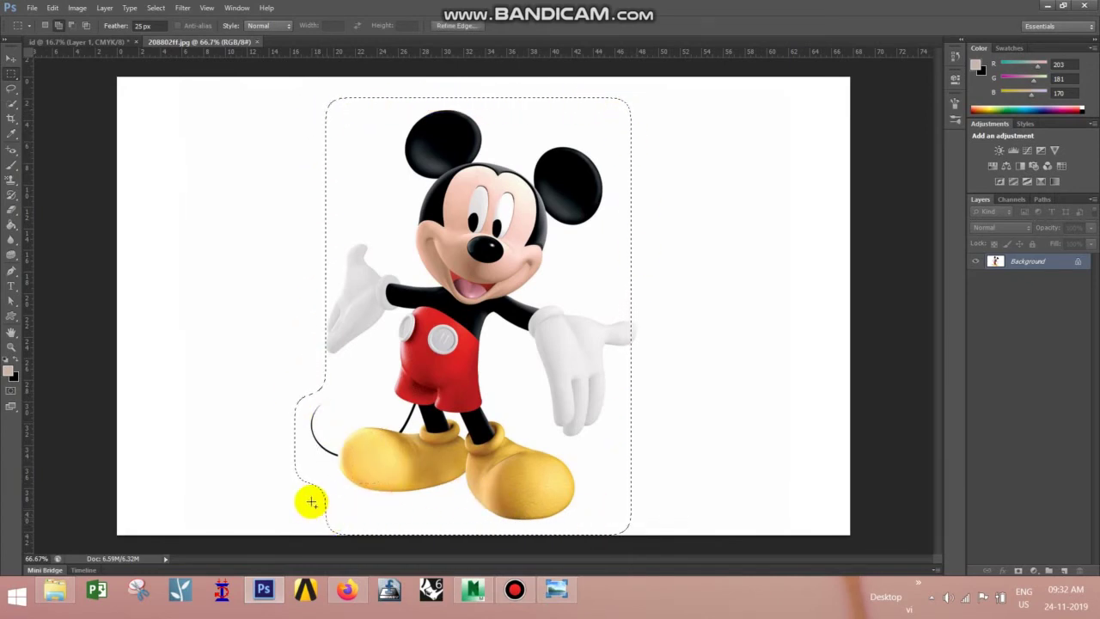
{"action": "left_click_drag", "start_coordinate": [356, 358], "coordinate": [324, 306]}
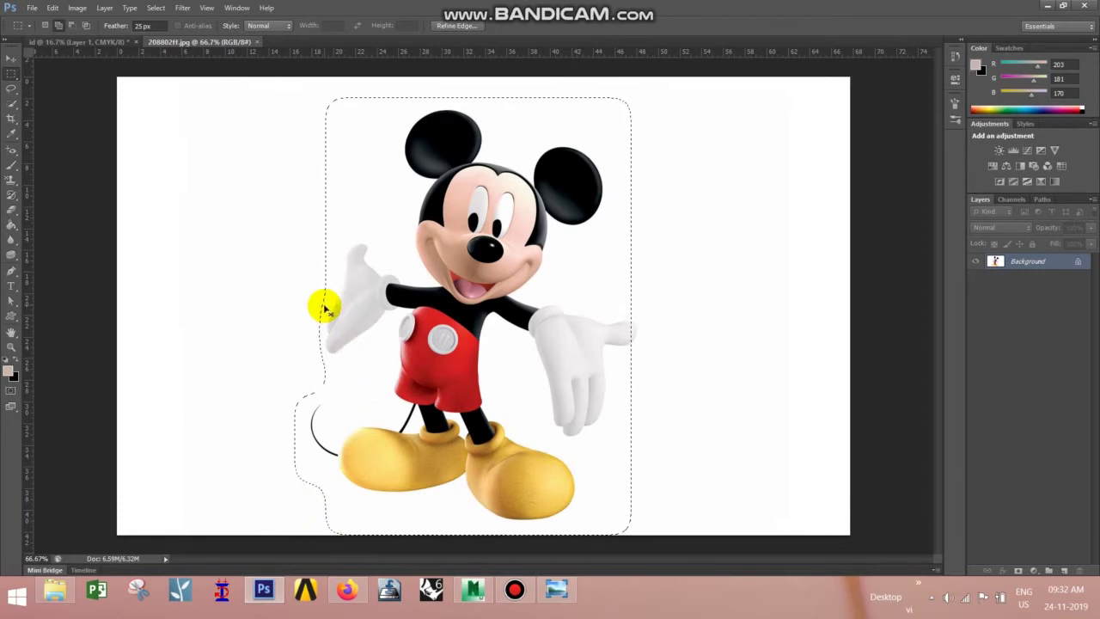
{"action": "left_click", "coordinate": [10, 57]}
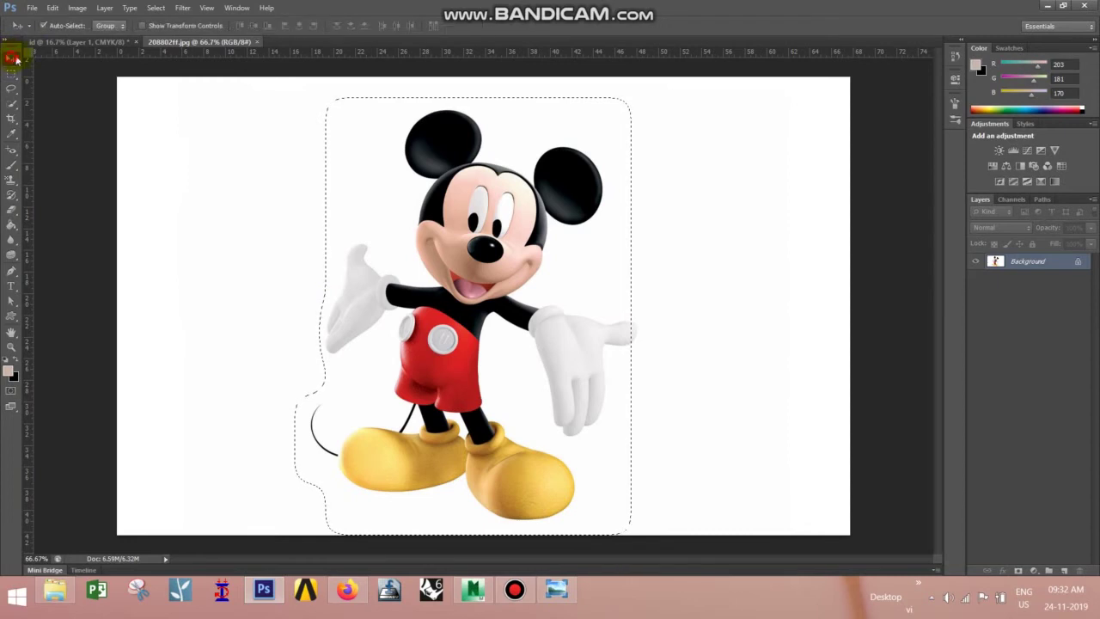
{"action": "left_click", "coordinate": [66, 45]}
- Paste the feathered Mickey as Layer 2 and position it right of the first
{"action": "left_click", "coordinate": [492, 312]}
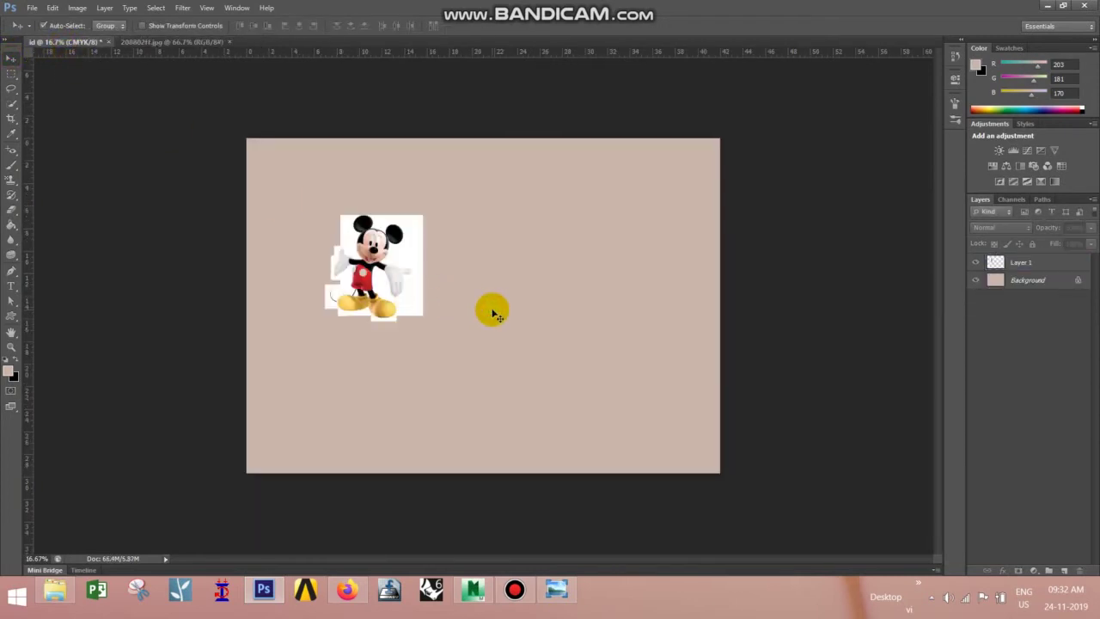
{"action": "key", "text": "ctrl+v"}
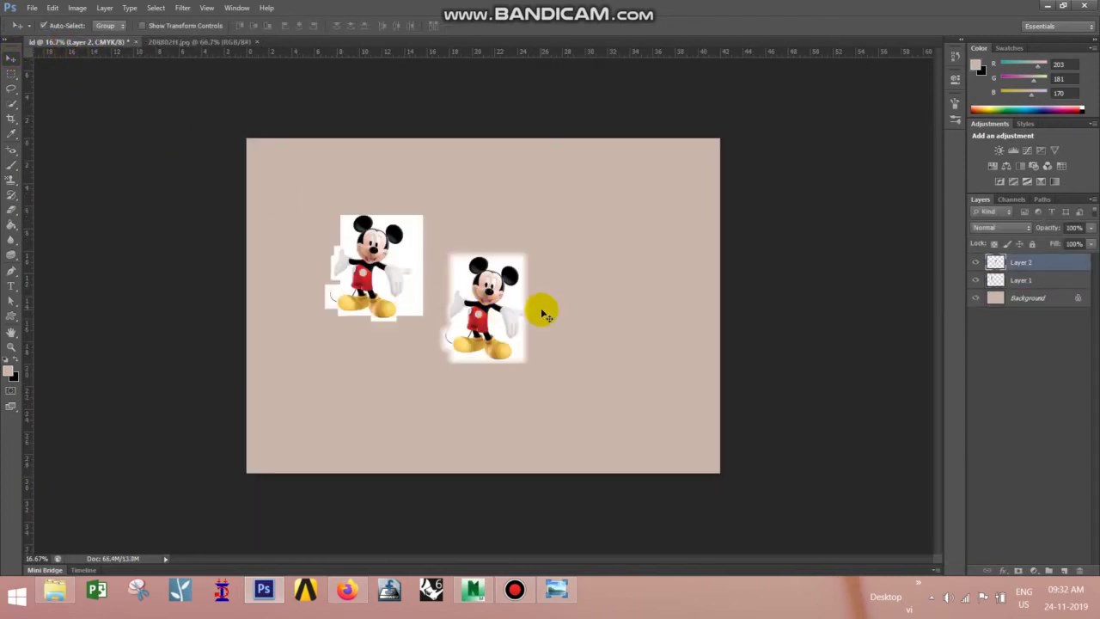
{"action": "left_click_drag", "start_coordinate": [476, 320], "coordinate": [501, 272]}
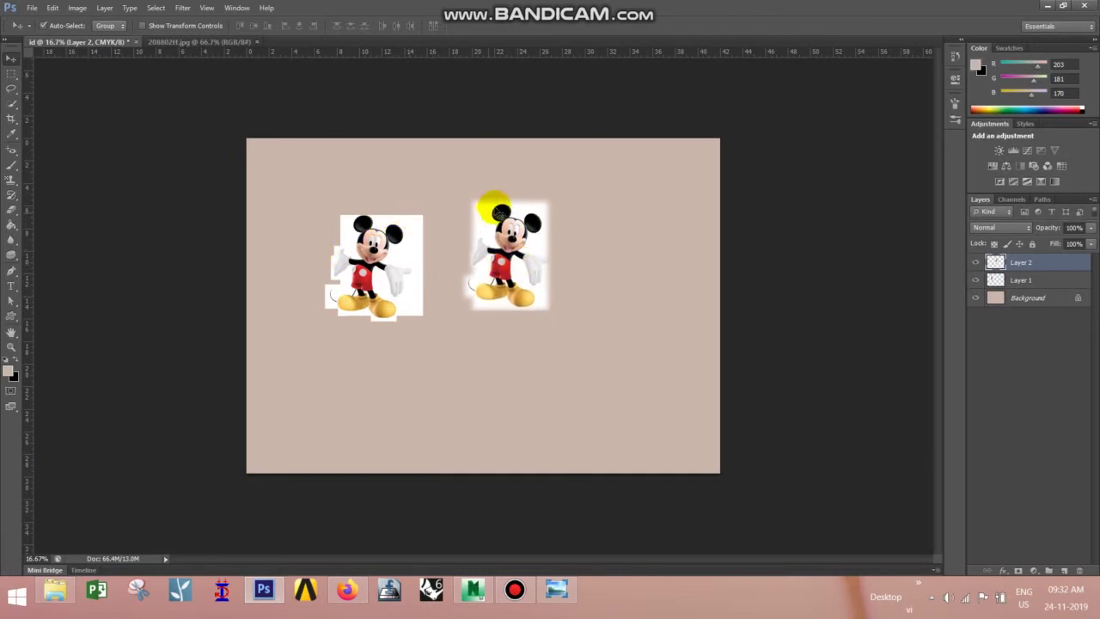
{"action": "left_click_drag", "start_coordinate": [497, 234], "coordinate": [540, 264]}
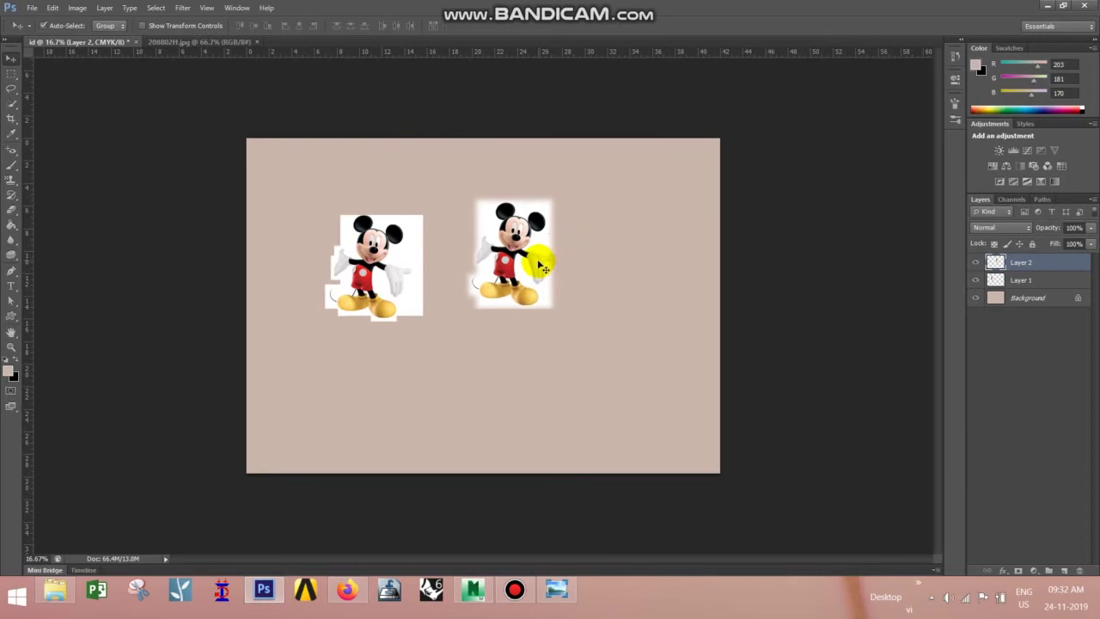
{"action": "left_click_drag", "start_coordinate": [368, 273], "coordinate": [358, 244]}
{"action": "left_click", "coordinate": [501, 243]}
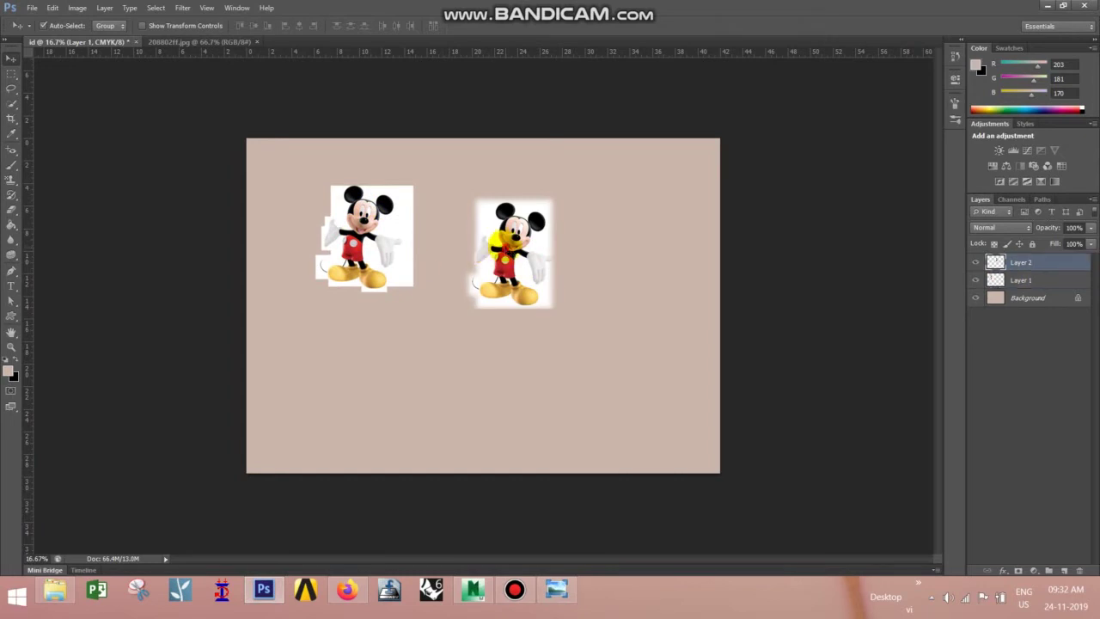
{"action": "left_click_drag", "start_coordinate": [501, 243], "coordinate": [563, 230]}
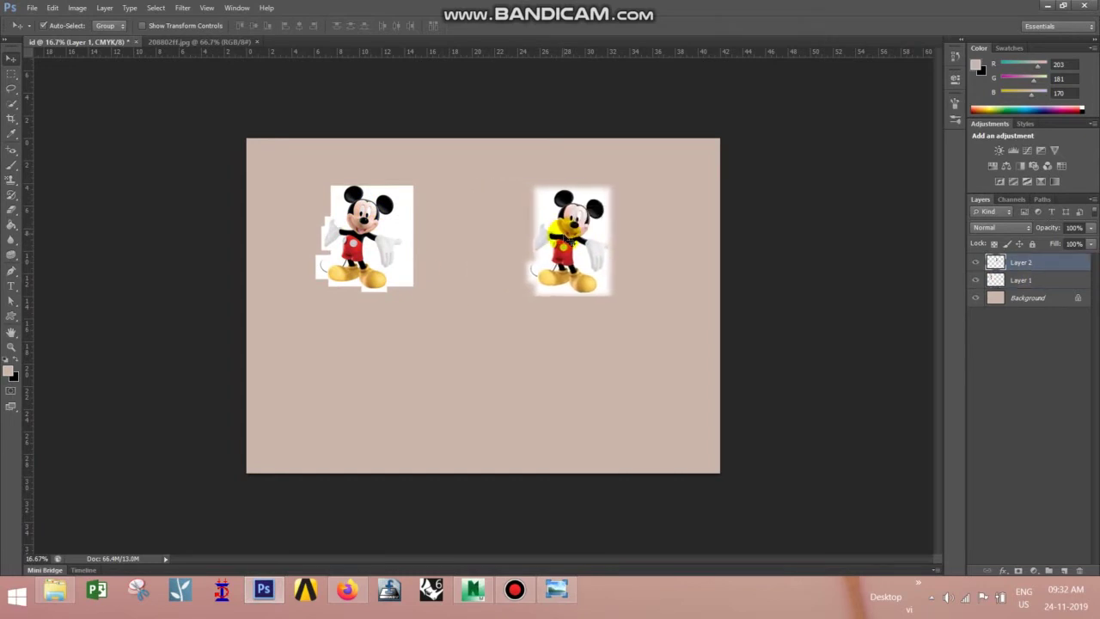
{"action": "left_click", "coordinate": [558, 219]}
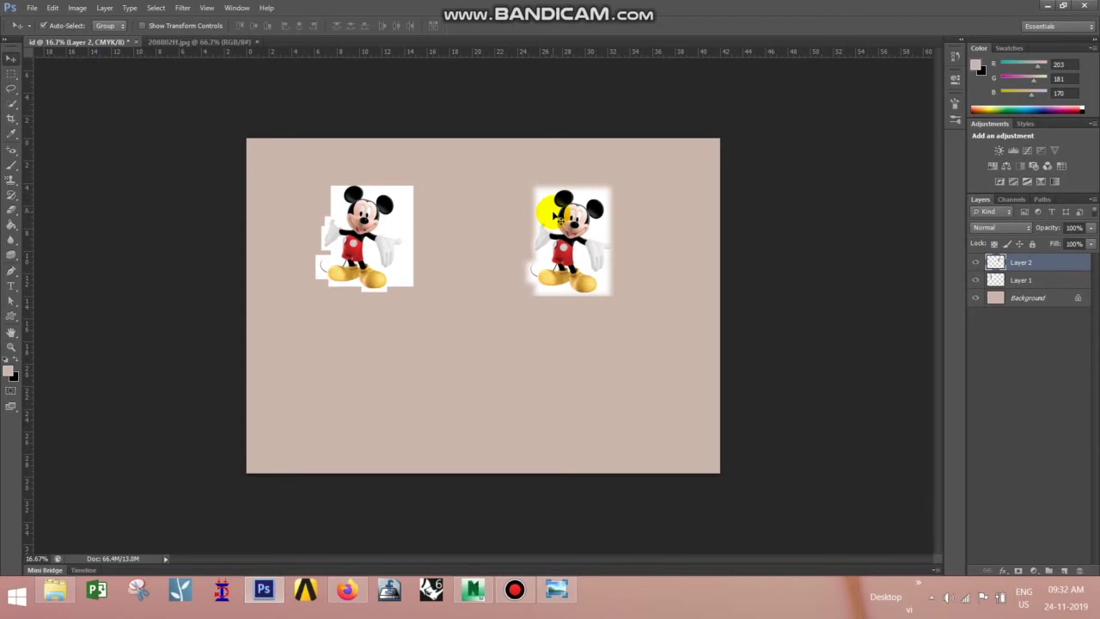
- On the source image, subtract the left glove area from the selection
{"action": "left_click", "coordinate": [209, 41]}
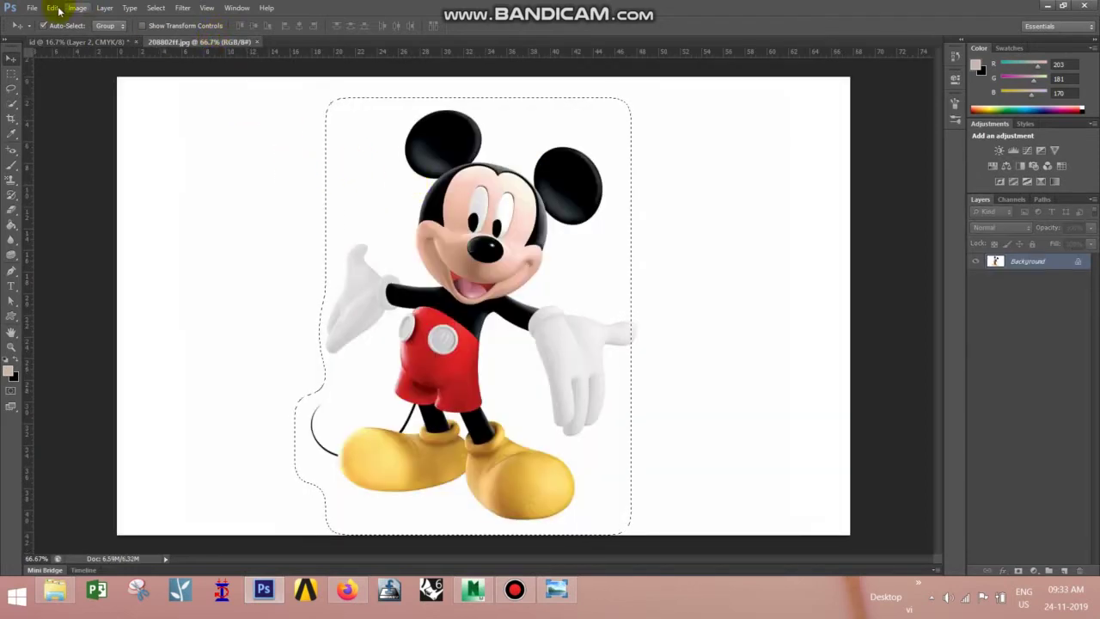
{"action": "left_click", "coordinate": [10, 73]}
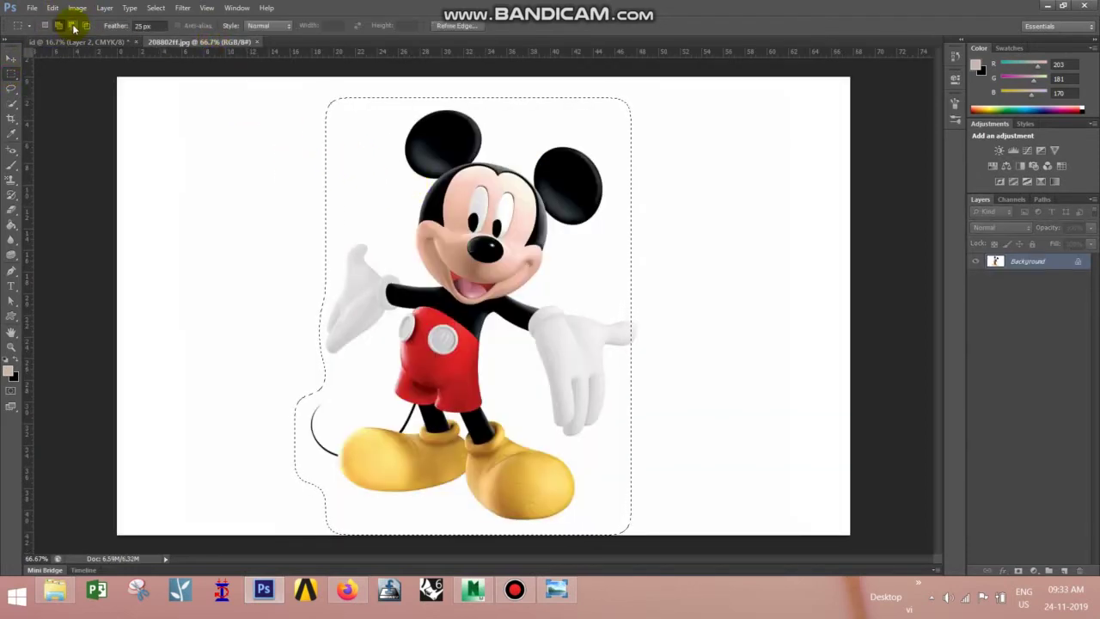
{"action": "left_click", "coordinate": [72, 25]}
{"action": "left_click_drag", "start_coordinate": [282, 246], "coordinate": [385, 342]}
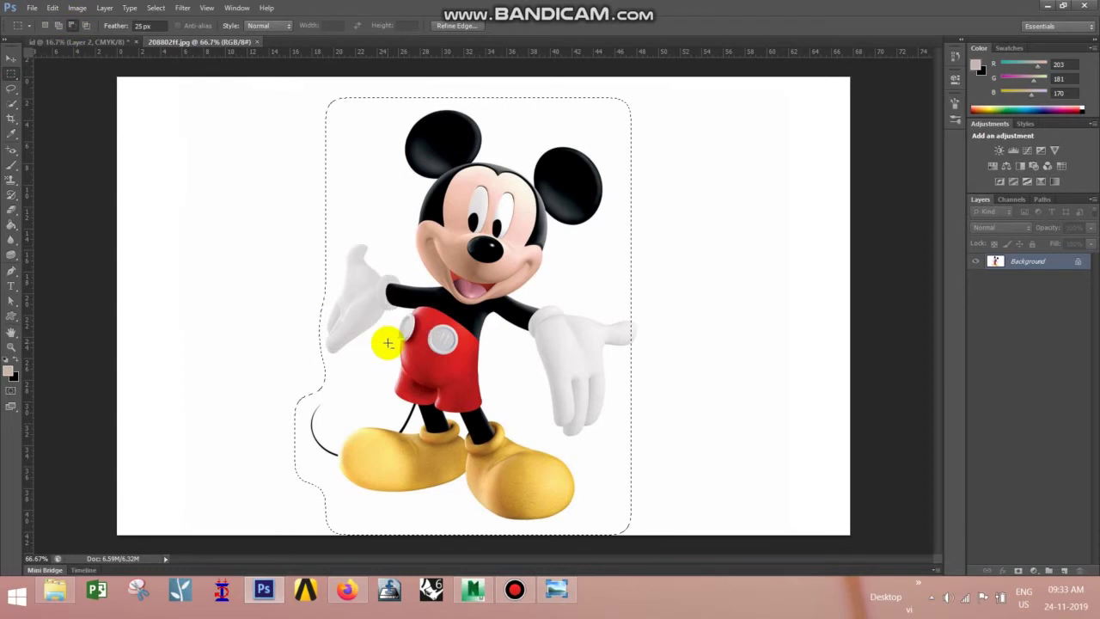
- Intersect the selection with an upper-body rectangle, then choose the Elliptical Marquee Tool
{"action": "left_click", "coordinate": [86, 25]}
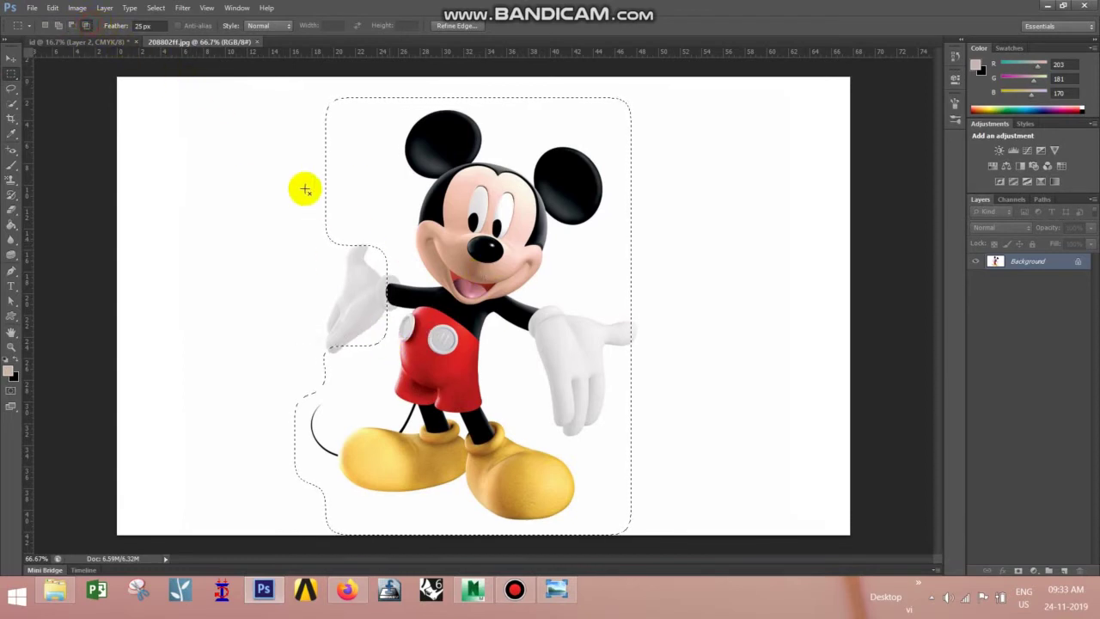
{"action": "left_click_drag", "start_coordinate": [280, 165], "coordinate": [663, 378]}
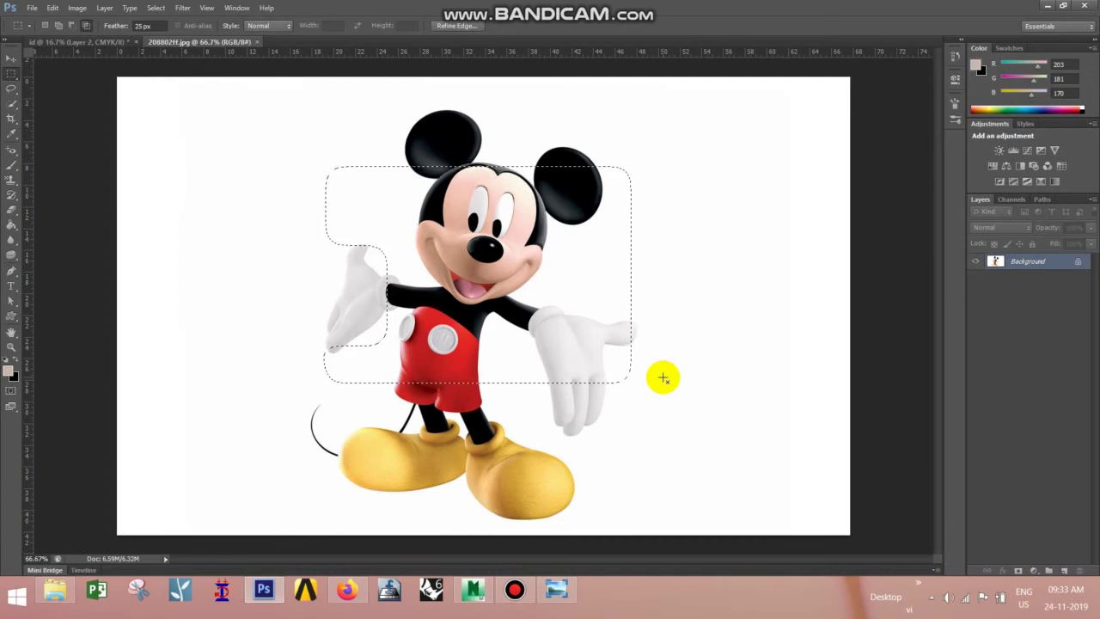
{"action": "left_click", "coordinate": [8, 60]}
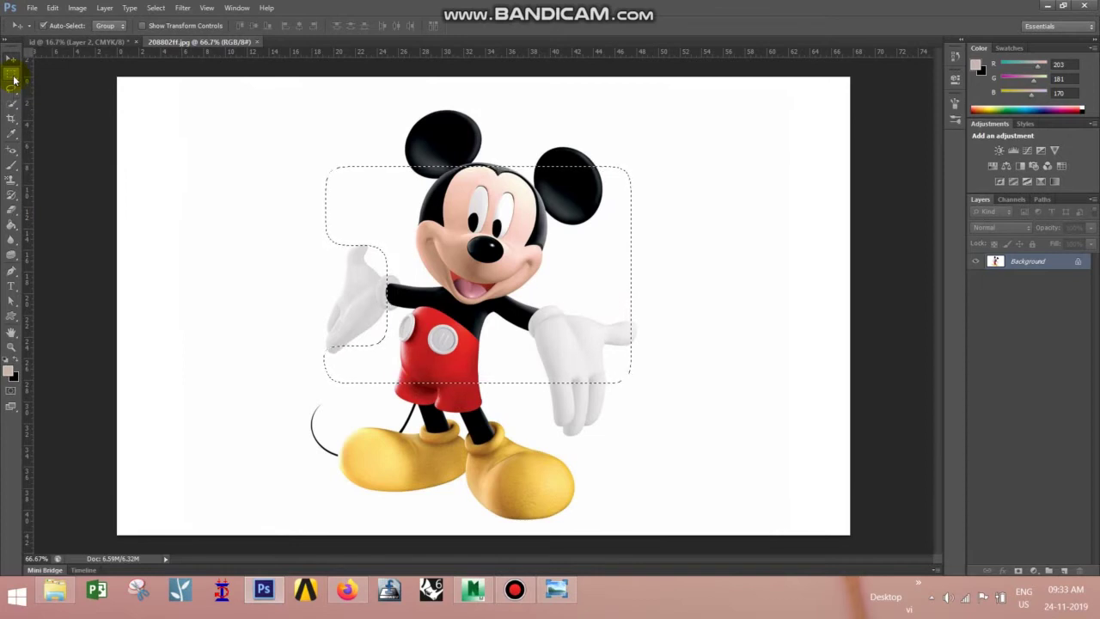
{"action": "right_click", "coordinate": [14, 80]}
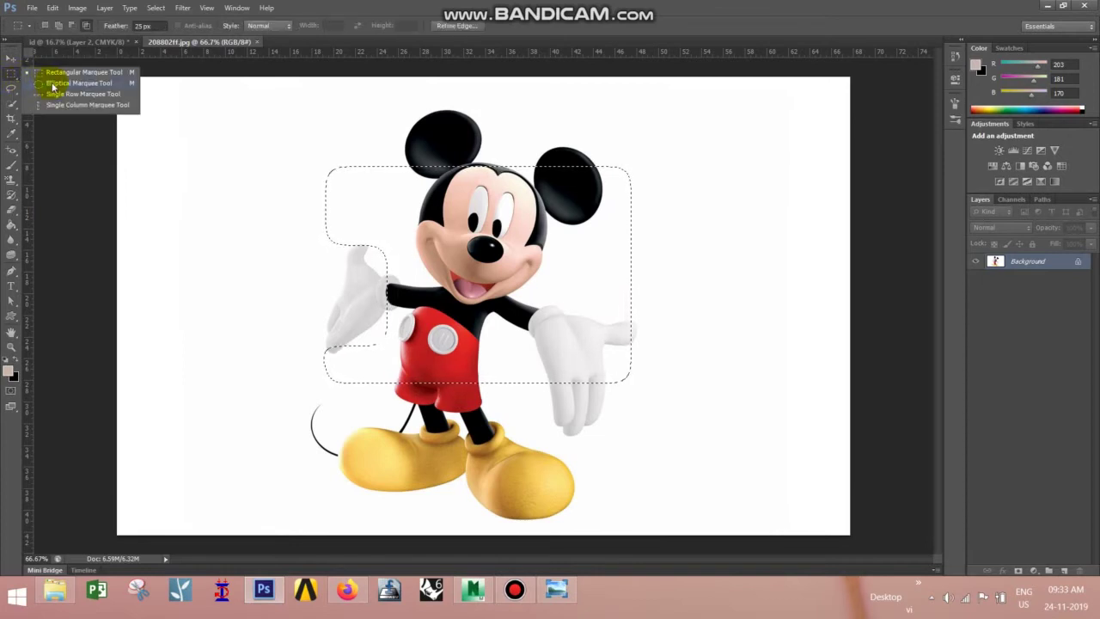
{"action": "left_click", "coordinate": [53, 84]}
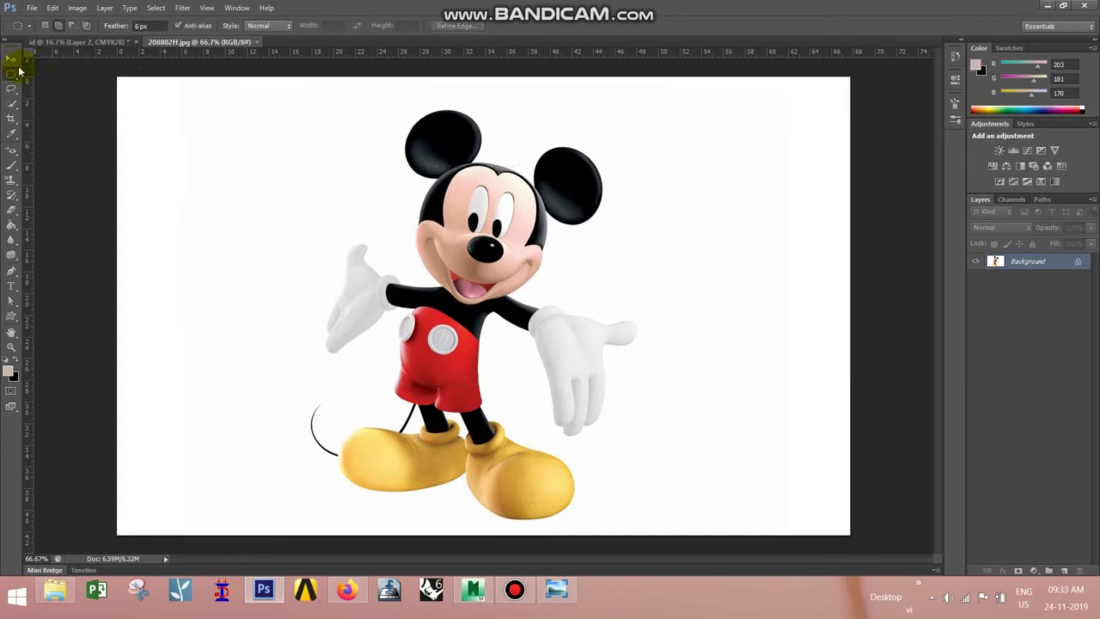
- Draw an elliptical selection around Mickey's body, then add his right ear and right hand
{"action": "right_click", "coordinate": [18, 72]}
{"action": "left_click", "coordinate": [53, 86]}
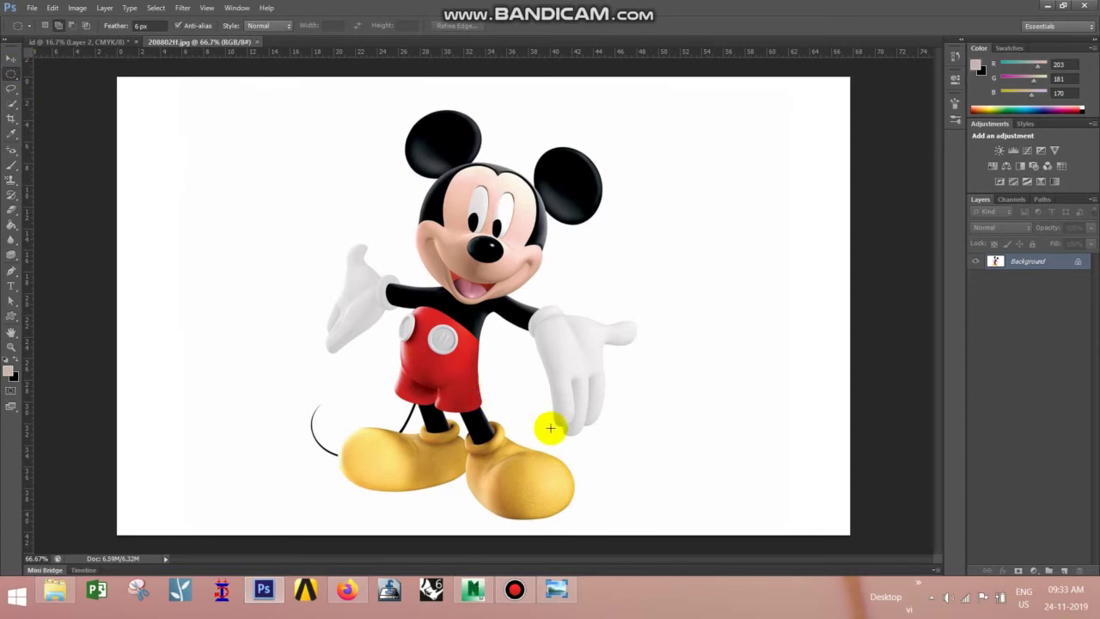
{"action": "left_click_drag", "start_coordinate": [594, 461], "coordinate": [295, 105]}
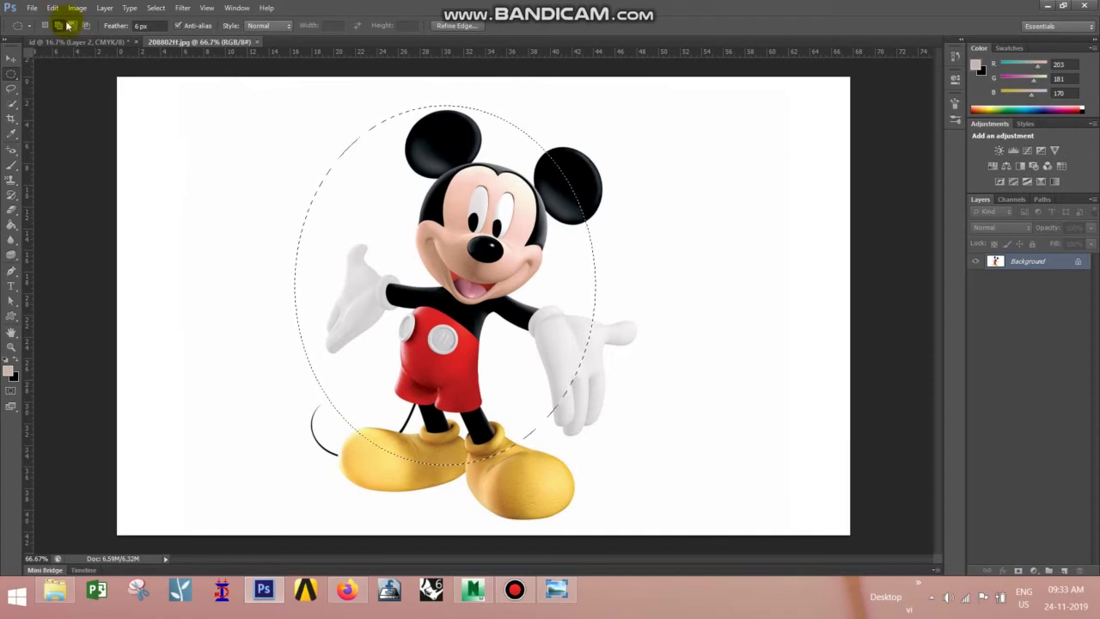
{"action": "left_click", "coordinate": [61, 24]}
{"action": "left_click_drag", "start_coordinate": [598, 215], "coordinate": [532, 146]}
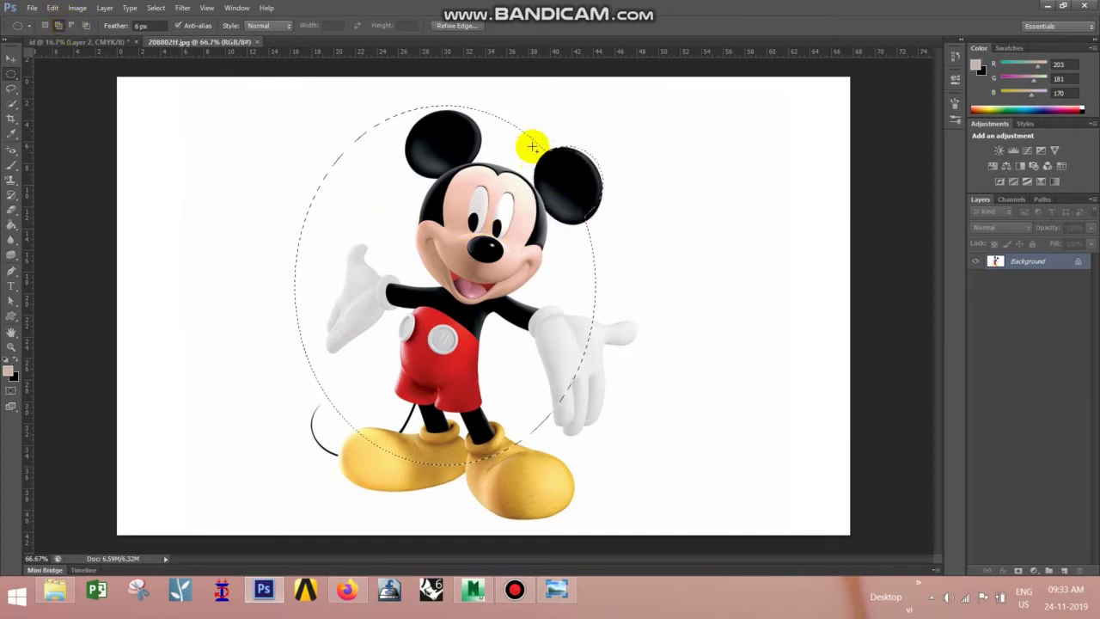
{"action": "left_click_drag", "start_coordinate": [592, 400], "coordinate": [637, 345]}
{"action": "left_click_drag", "start_coordinate": [593, 403], "coordinate": [600, 428]}
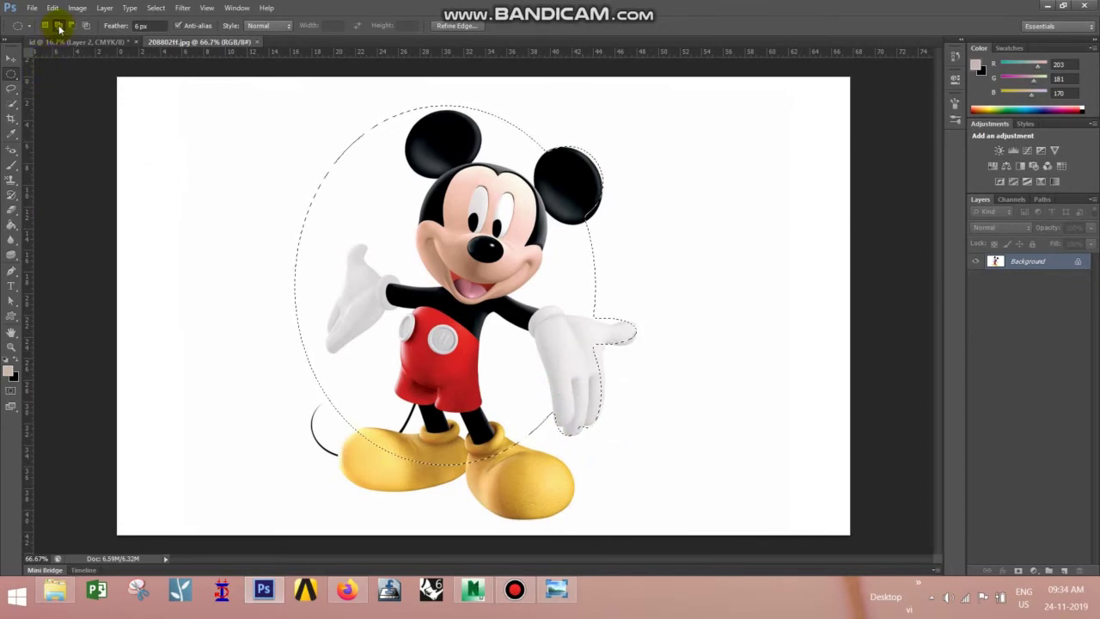
- Add both shoes, the tail and the area left of the raised hand to the selection
{"action": "left_click_drag", "start_coordinate": [491, 481], "coordinate": [564, 503]}
{"action": "left_click_drag", "start_coordinate": [500, 439], "coordinate": [572, 504]}
{"action": "left_click_drag", "start_coordinate": [466, 459], "coordinate": [562, 510]}
{"action": "left_click_drag", "start_coordinate": [510, 440], "coordinate": [547, 473]}
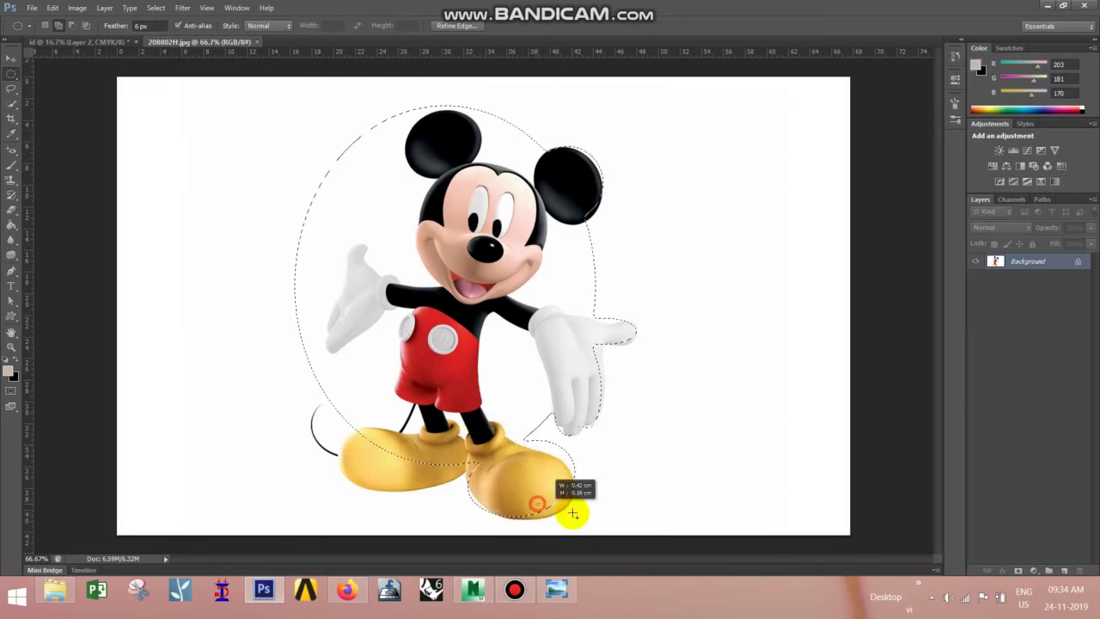
{"action": "left_click_drag", "start_coordinate": [362, 427], "coordinate": [468, 490]}
{"action": "left_click_drag", "start_coordinate": [461, 436], "coordinate": [397, 493]}
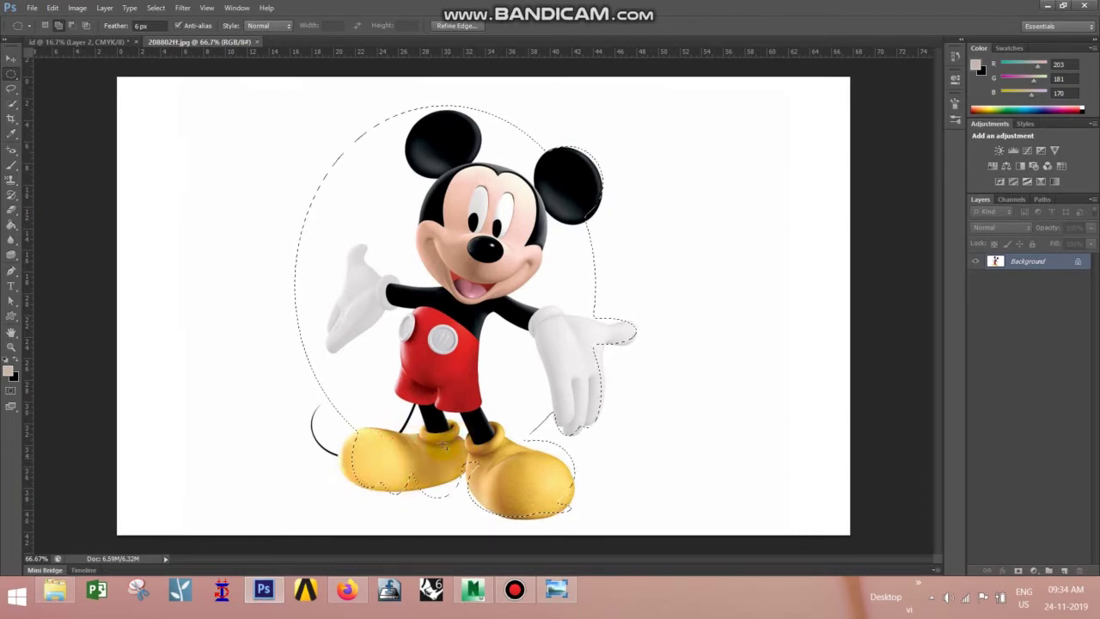
{"action": "left_click_drag", "start_coordinate": [352, 451], "coordinate": [395, 493]}
{"action": "left_click_drag", "start_coordinate": [383, 425], "coordinate": [343, 473]}
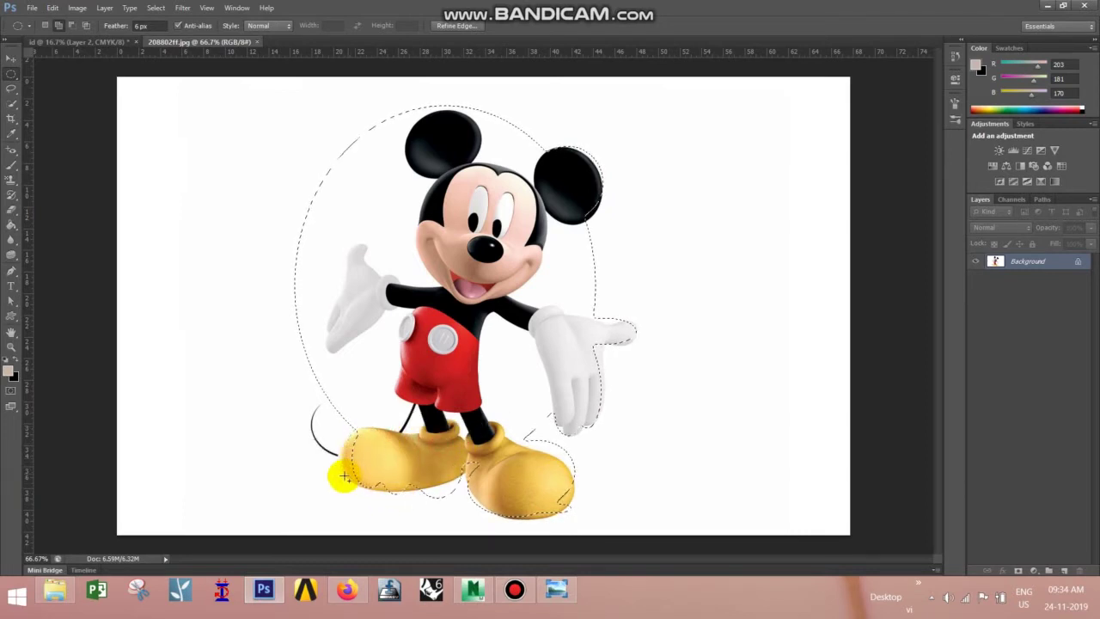
{"action": "left_click_drag", "start_coordinate": [336, 400], "coordinate": [302, 464]}
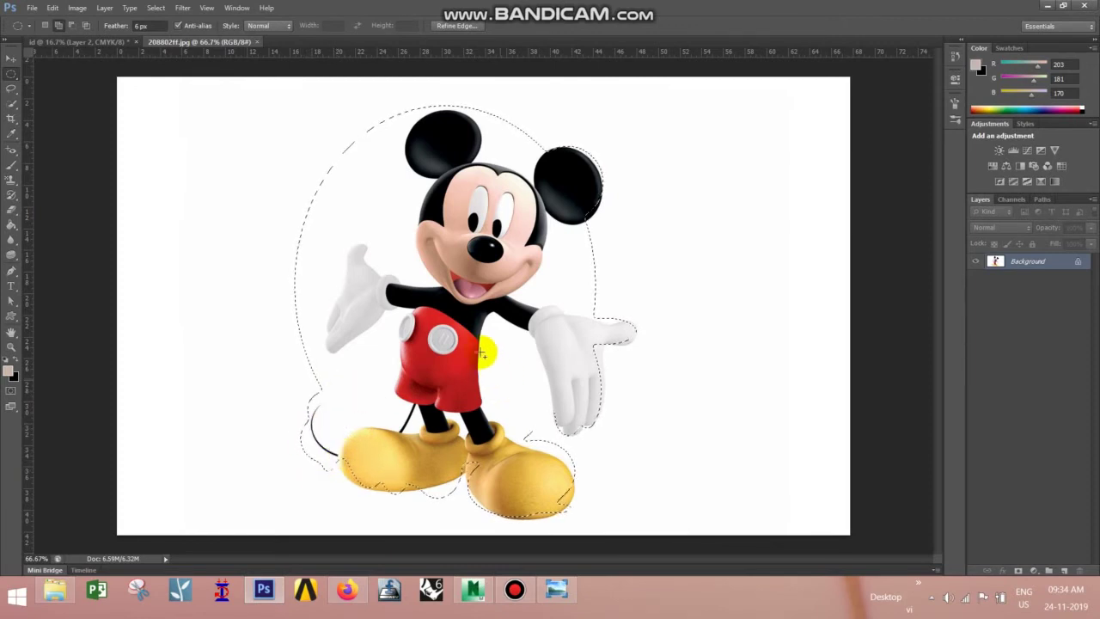
{"action": "left_click", "coordinate": [73, 27]}
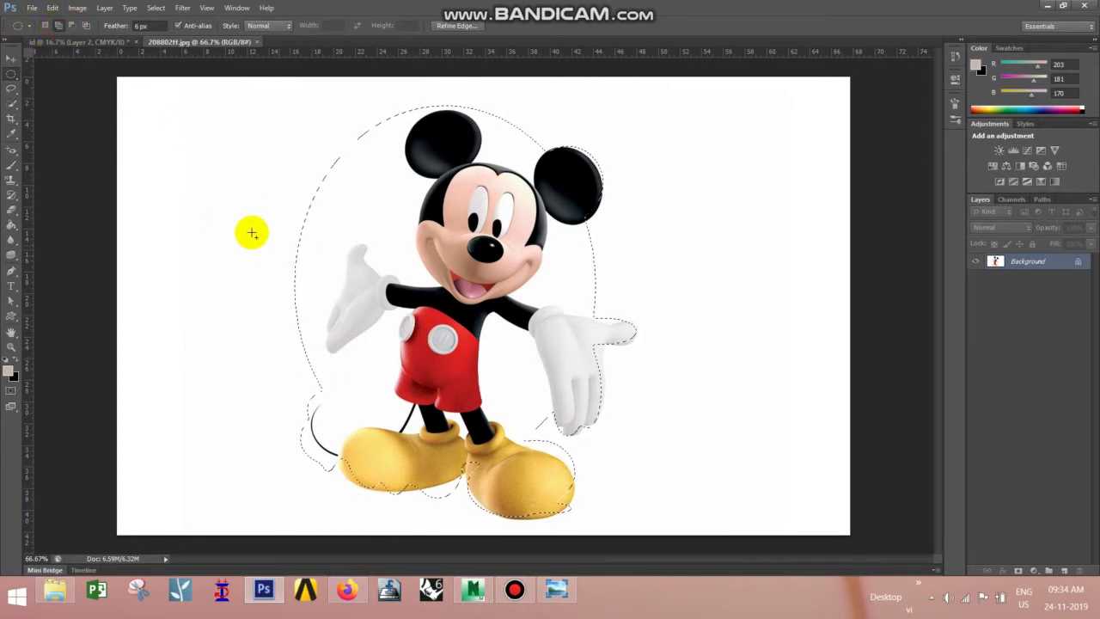
{"action": "left_click_drag", "start_coordinate": [254, 231], "coordinate": [333, 355]}
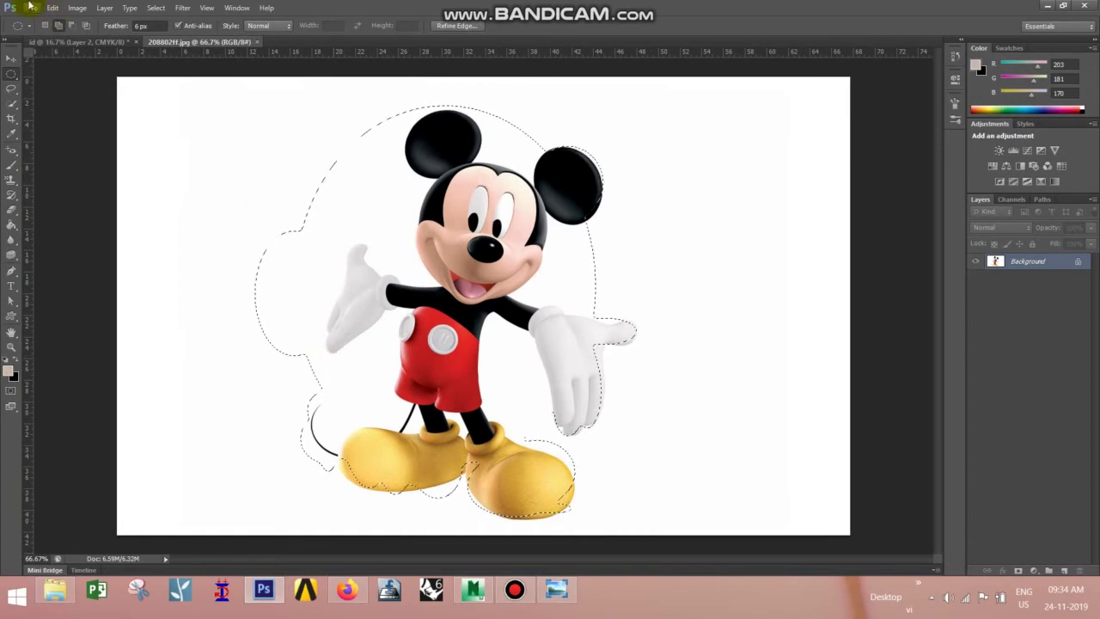
{"action": "left_click_drag", "start_coordinate": [229, 230], "coordinate": [363, 356]}
- Subtract the extra left lobe and the empty upper-left bump from the selection
{"action": "left_click", "coordinate": [72, 24]}
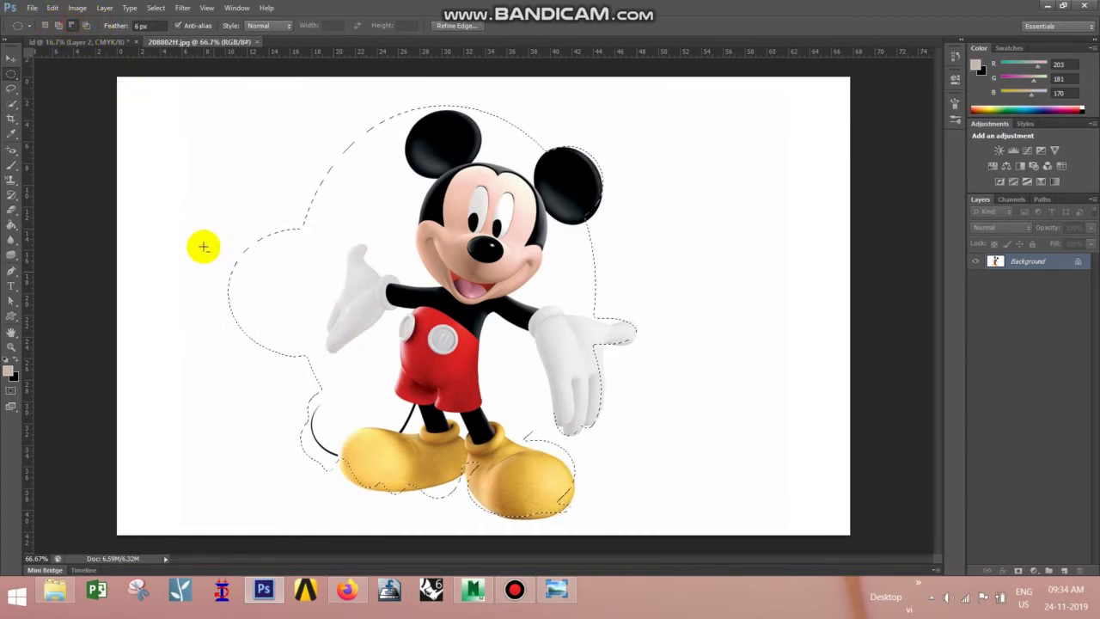
{"action": "left_click_drag", "start_coordinate": [206, 221], "coordinate": [349, 375]}
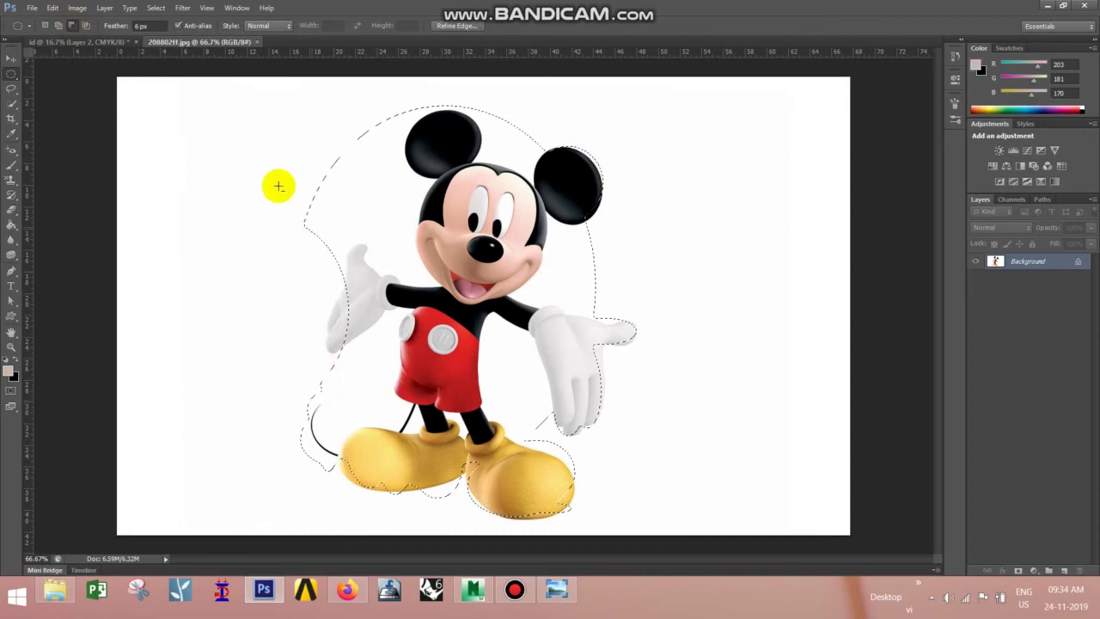
{"action": "left_click_drag", "start_coordinate": [278, 186], "coordinate": [400, 191]}
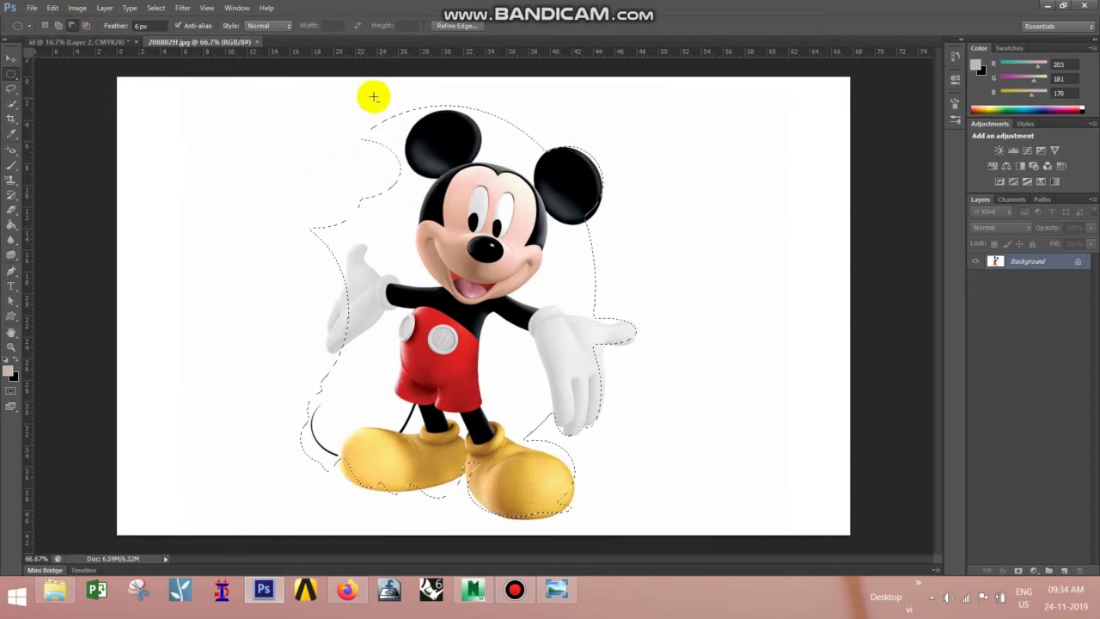
{"action": "left_click_drag", "start_coordinate": [402, 143], "coordinate": [355, 143]}
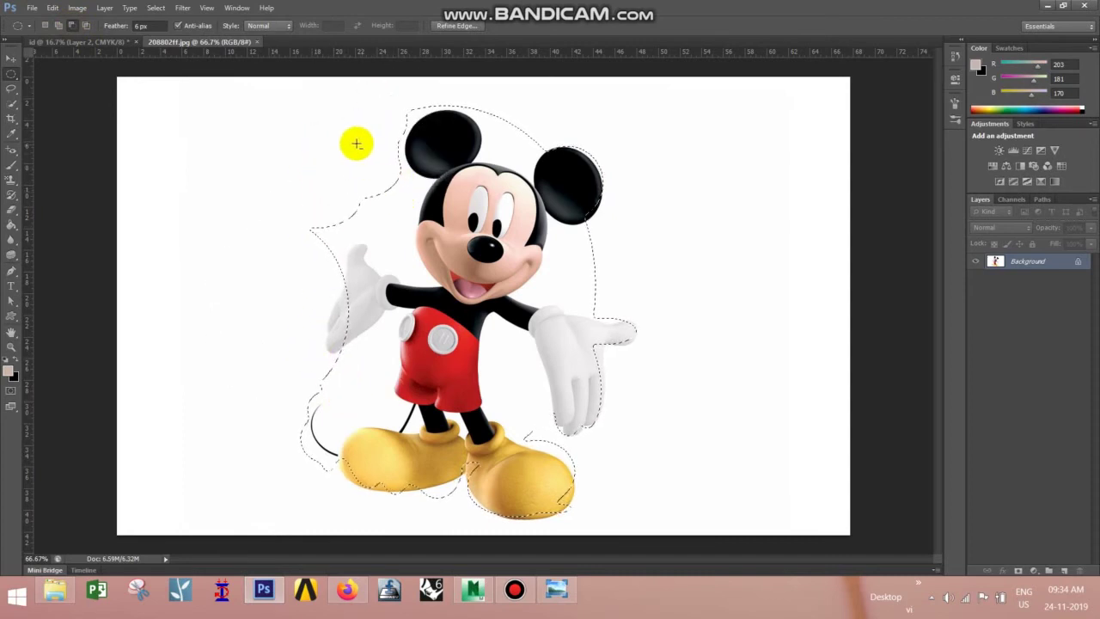
{"action": "left_click", "coordinate": [292, 210]}
{"action": "left_click_drag", "start_coordinate": [325, 248], "coordinate": [393, 226]}
{"action": "left_click_drag", "start_coordinate": [368, 178], "coordinate": [423, 203]}
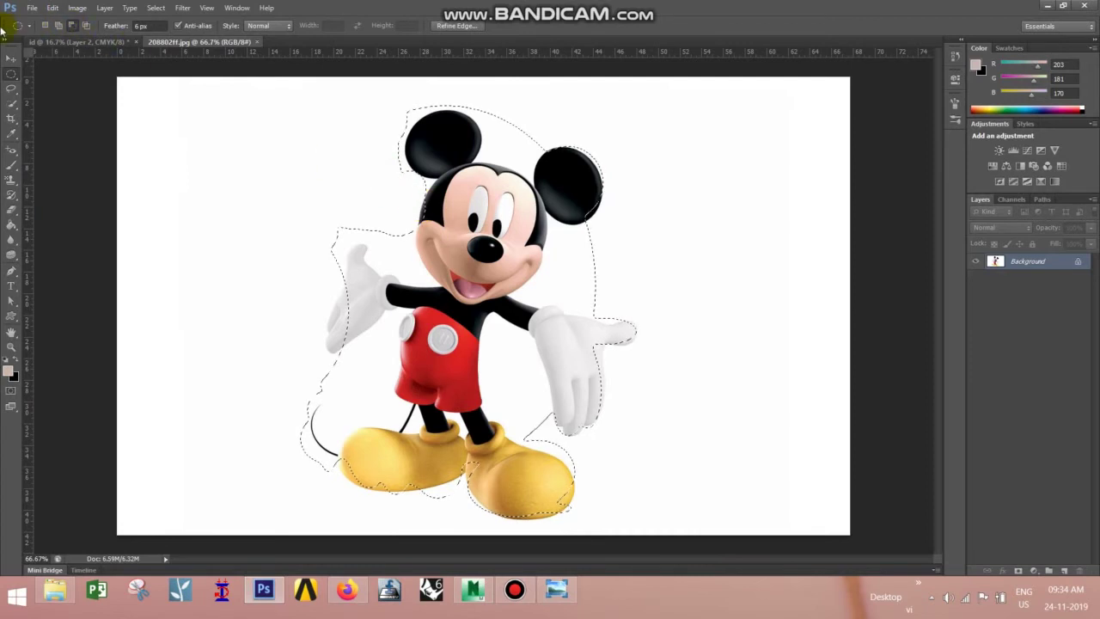
- Confirm the selection's Feather is 6 px and switch to the Move tool
{"action": "left_click", "coordinate": [11, 58]}
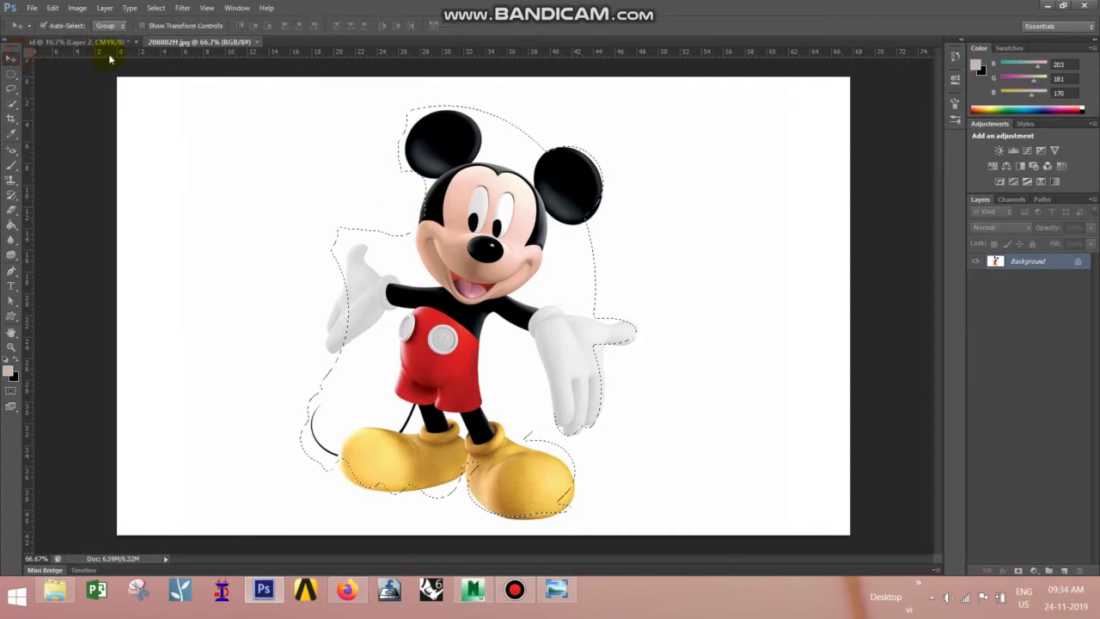
{"action": "left_click", "coordinate": [12, 74]}
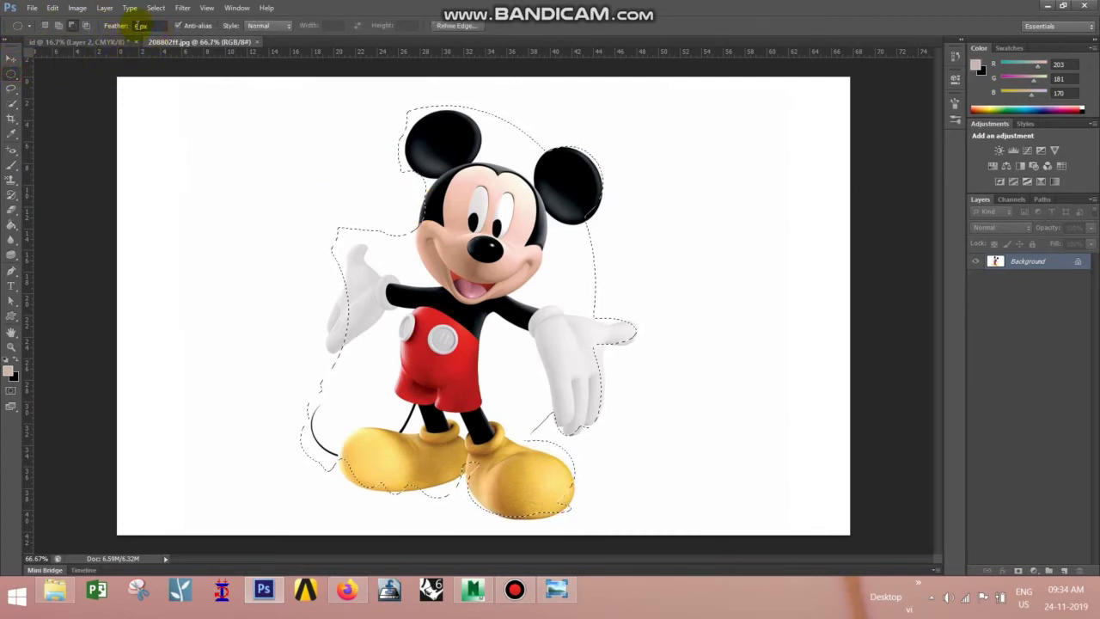
{"action": "left_click", "coordinate": [157, 26]}
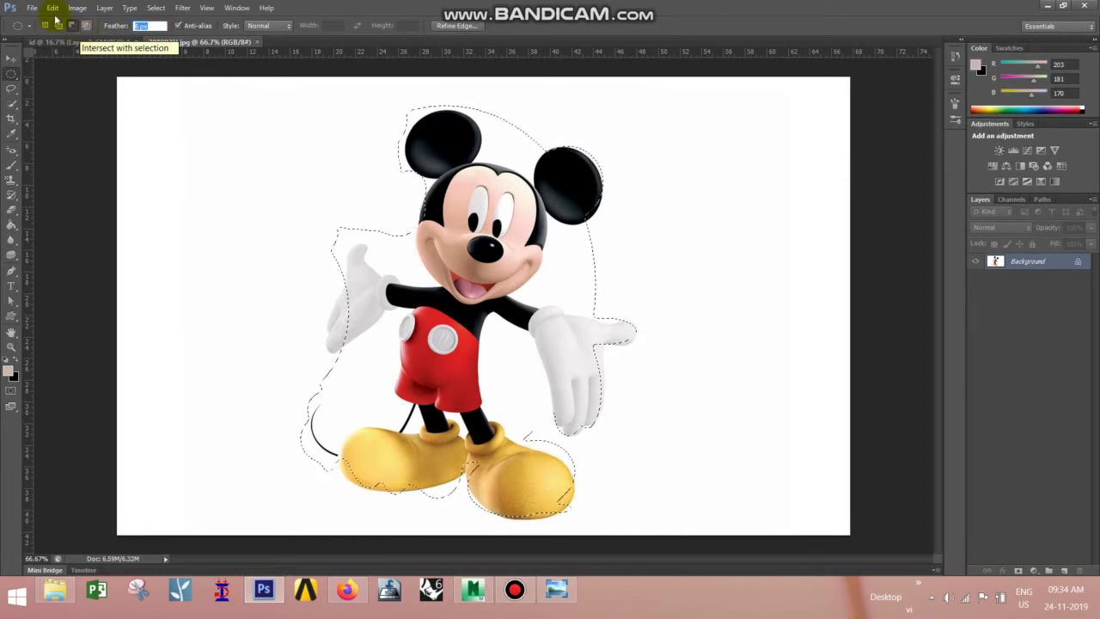
{"action": "left_click", "coordinate": [11, 57]}
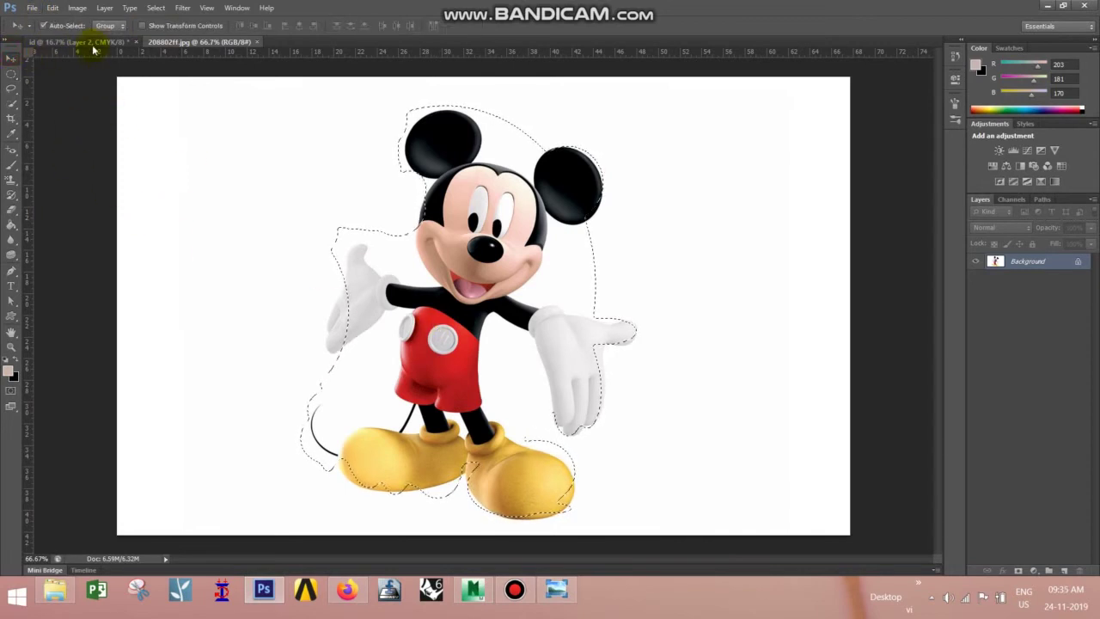
- Drag the selected Mickey onto the id card as Layer 3 below the other two, then return to the source image
{"action": "left_click_drag", "start_coordinate": [92, 46], "coordinate": [147, 138]}
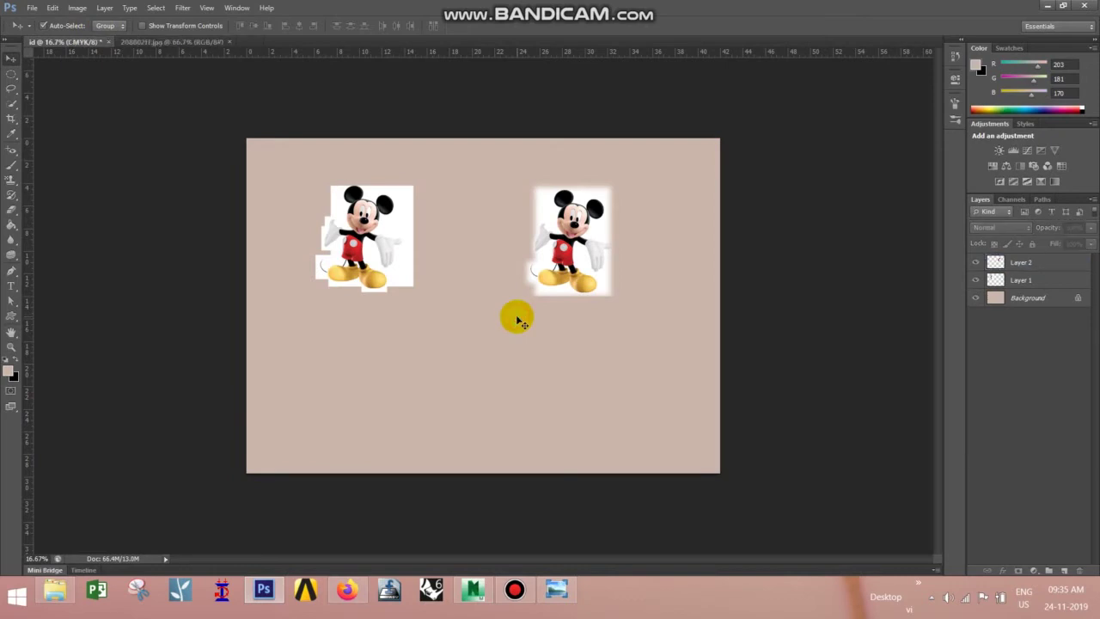
{"action": "left_click_drag", "start_coordinate": [518, 320], "coordinate": [436, 375]}
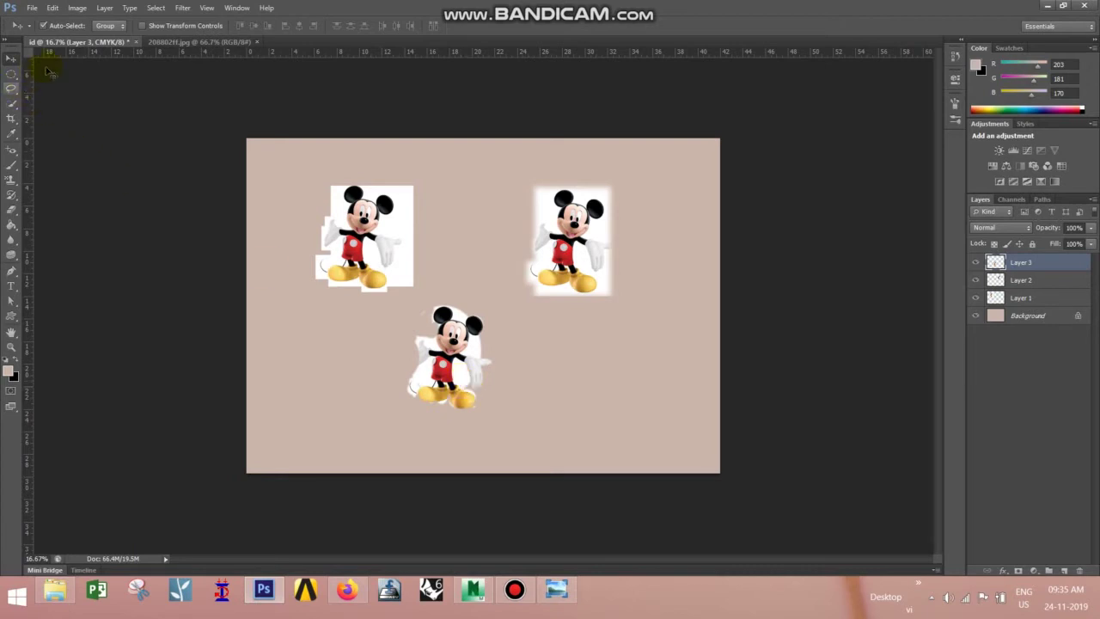
{"action": "left_click", "coordinate": [159, 42]}
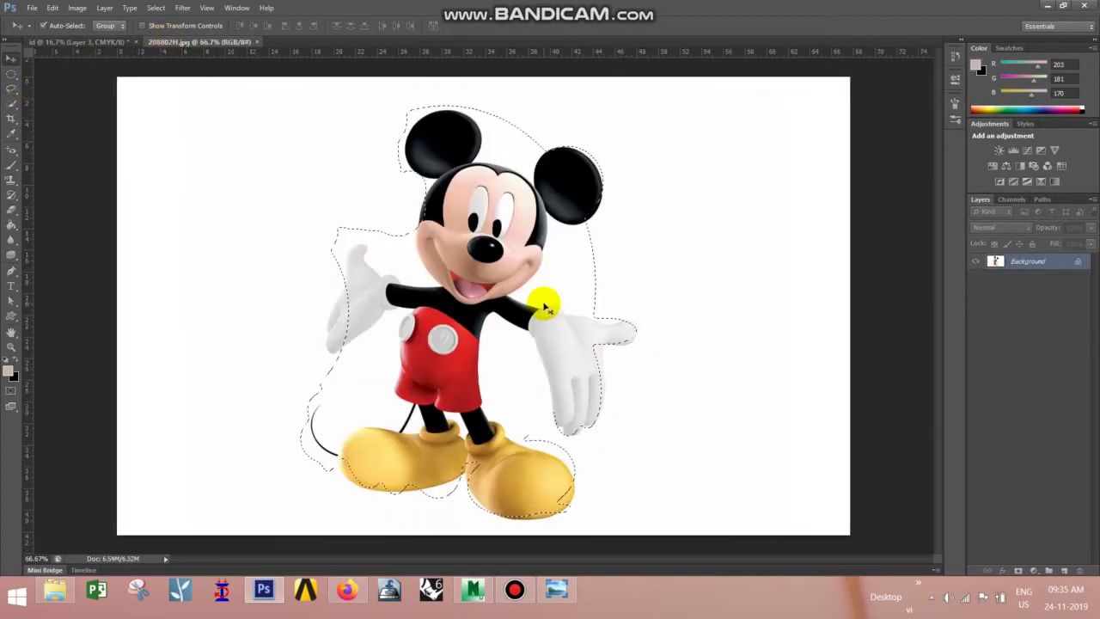
- Deselect Mickey and use the Single Row Marquee to select a one-pixel row near the image top
{"action": "key", "text": "ctrl+d"}
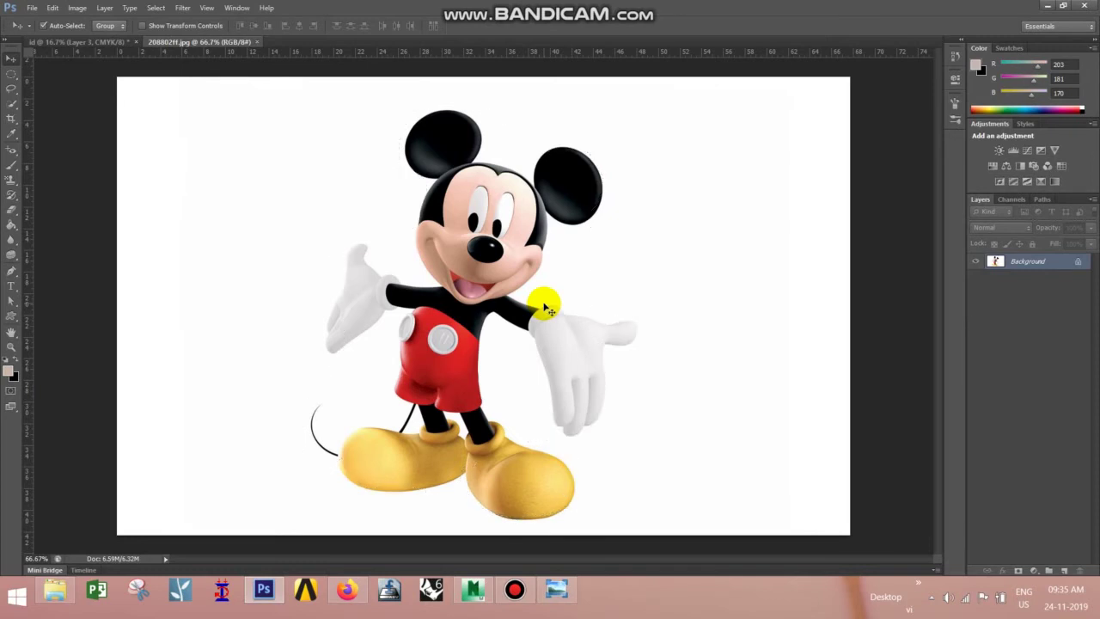
{"action": "left_click_drag", "start_coordinate": [13, 75], "coordinate": [48, 86]}
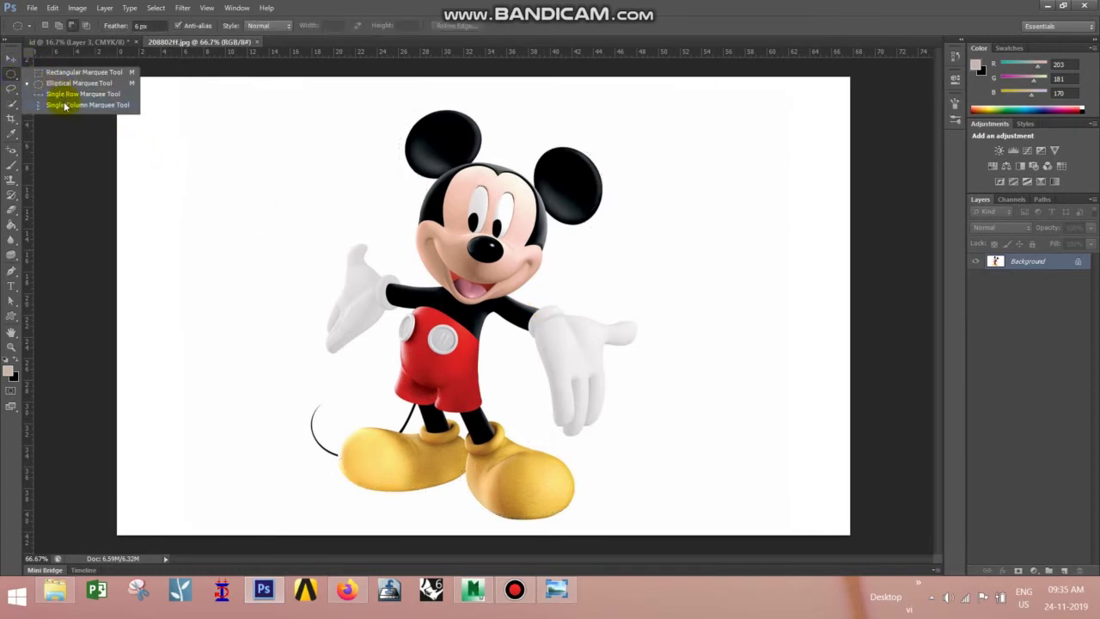
{"action": "left_click", "coordinate": [72, 98]}
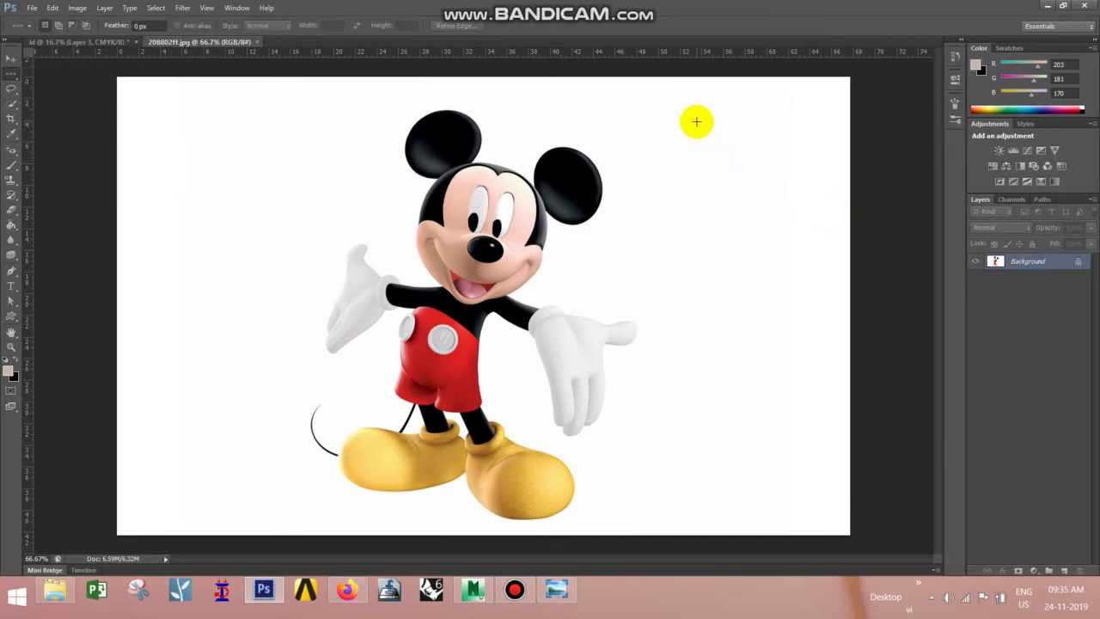
{"action": "left_click_drag", "start_coordinate": [694, 121], "coordinate": [715, 107]}
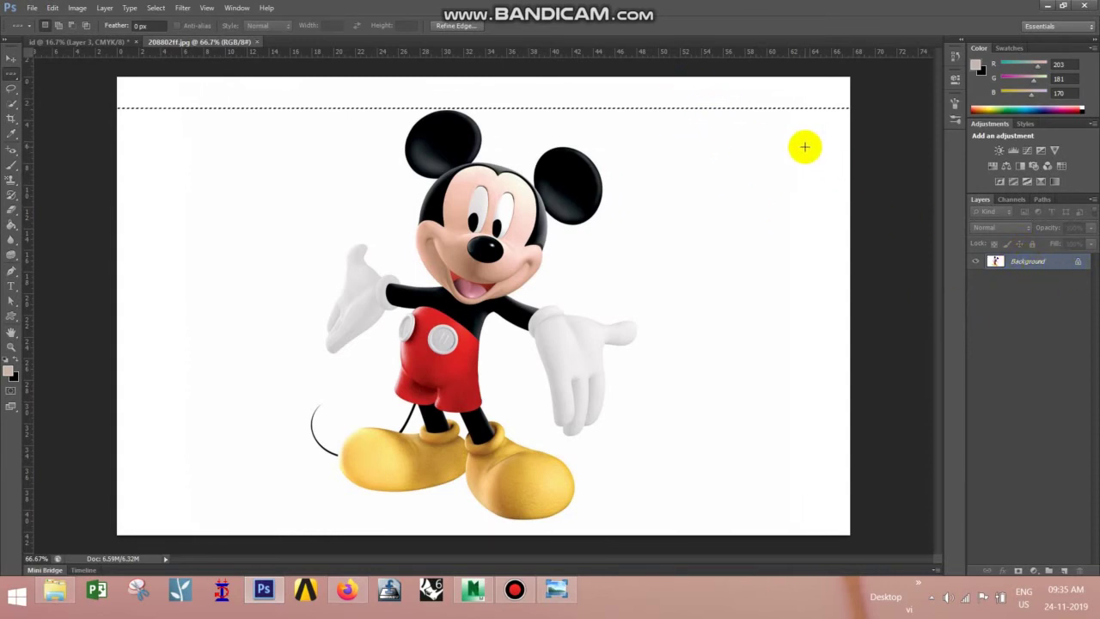
{"action": "left_click_drag", "start_coordinate": [771, 109], "coordinate": [765, 100]}
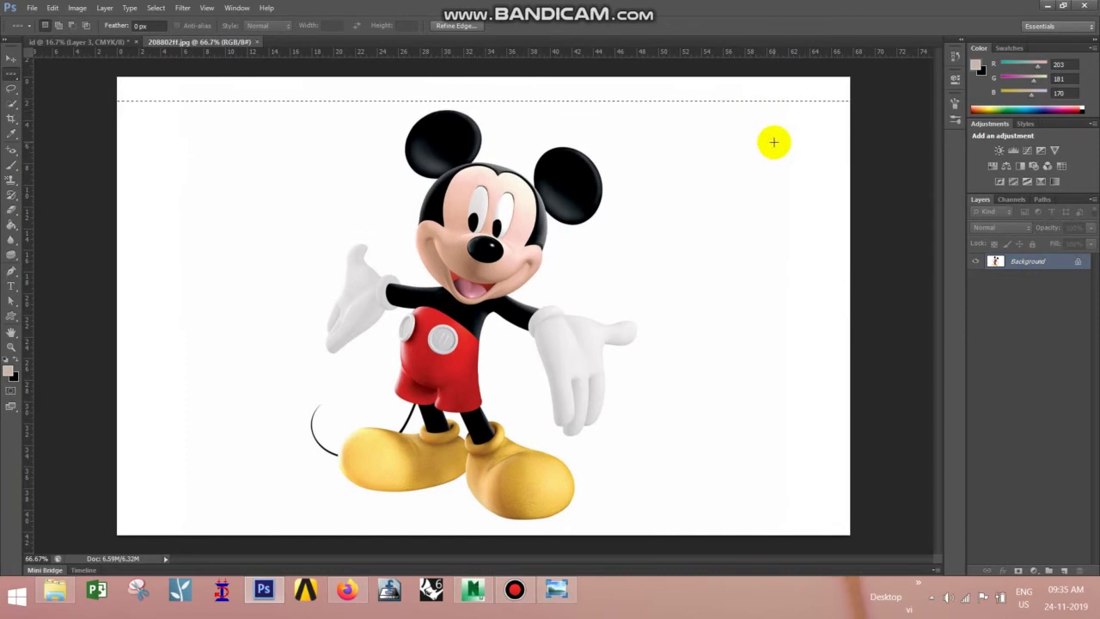
- Zoom to 500% and pan to the top edge of the source image
{"action": "key", "text": "ctrl+plus"}
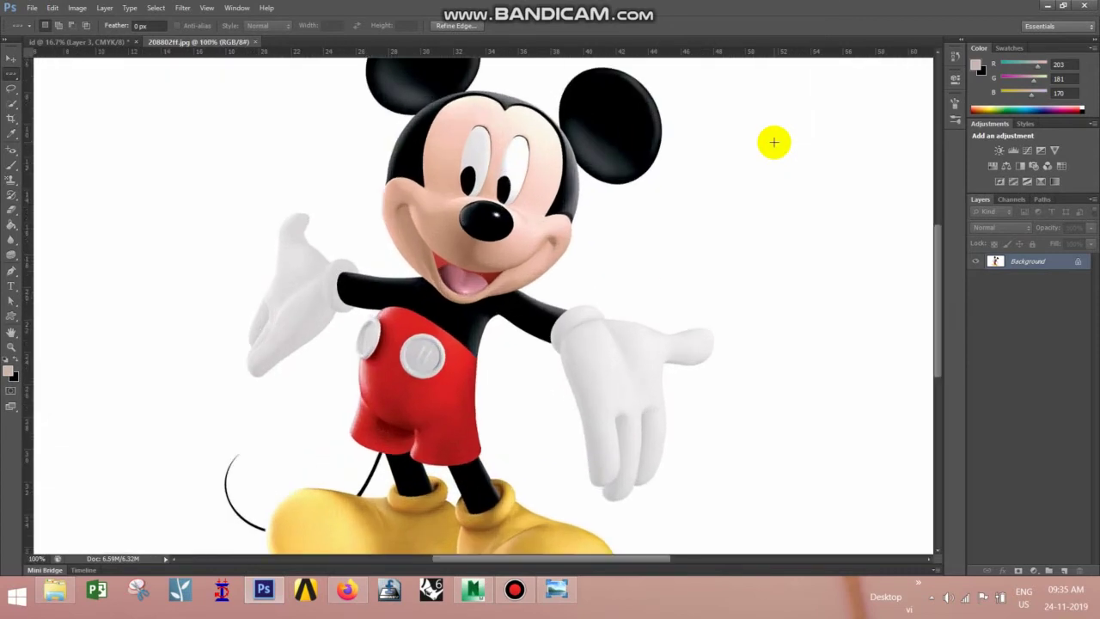
{"action": "key", "text": "ctrl+plus"}
{"action": "key", "text": "ctrl+plus"}
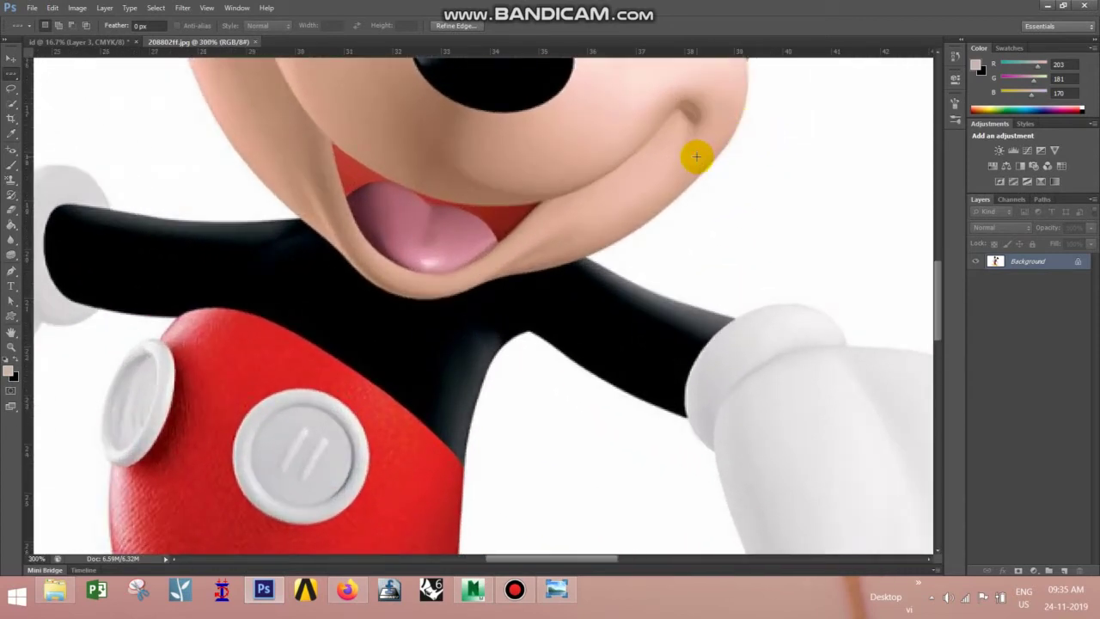
{"action": "left_click_drag", "start_coordinate": [655, 150], "coordinate": [608, 410]}
{"action": "left_click_drag", "start_coordinate": [657, 239], "coordinate": [593, 473]}
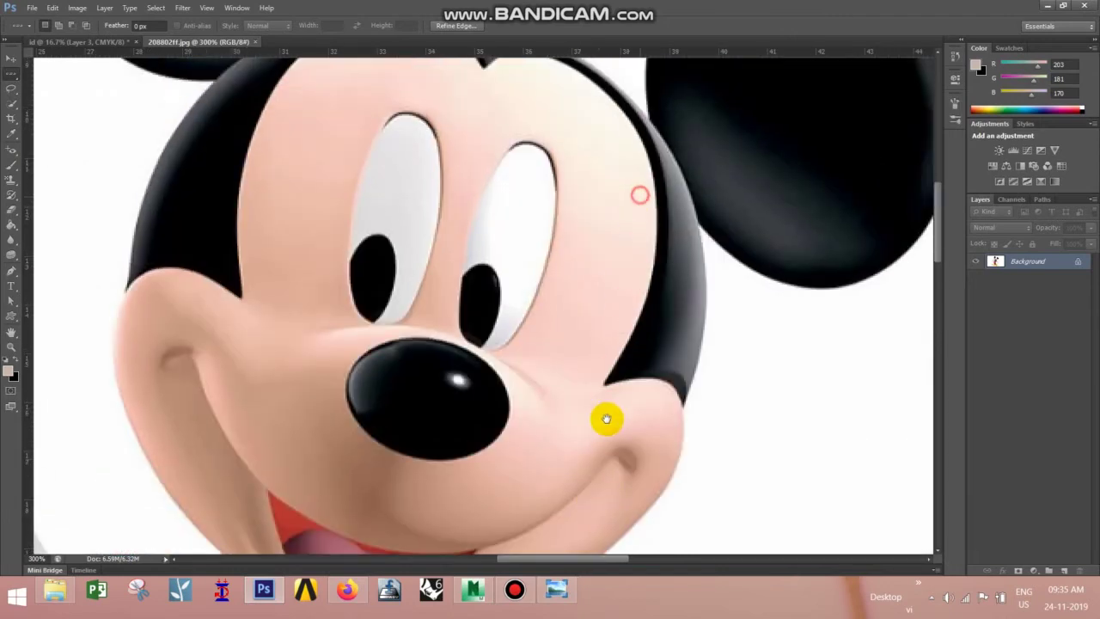
{"action": "left_click_drag", "start_coordinate": [639, 275], "coordinate": [594, 466]}
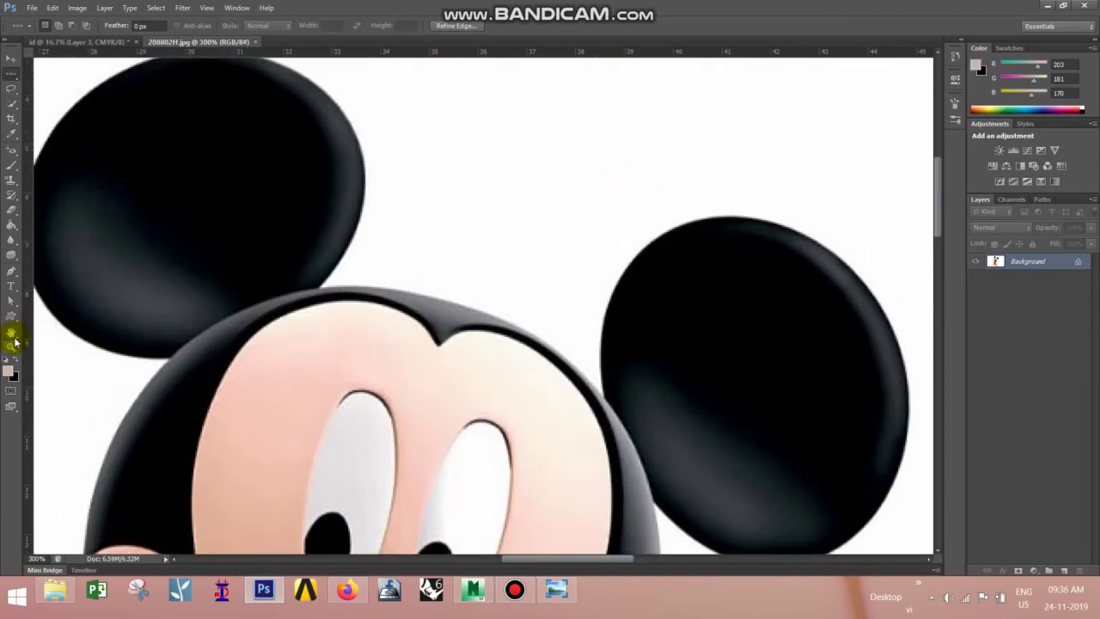
{"action": "left_click_drag", "start_coordinate": [549, 174], "coordinate": [547, 423]}
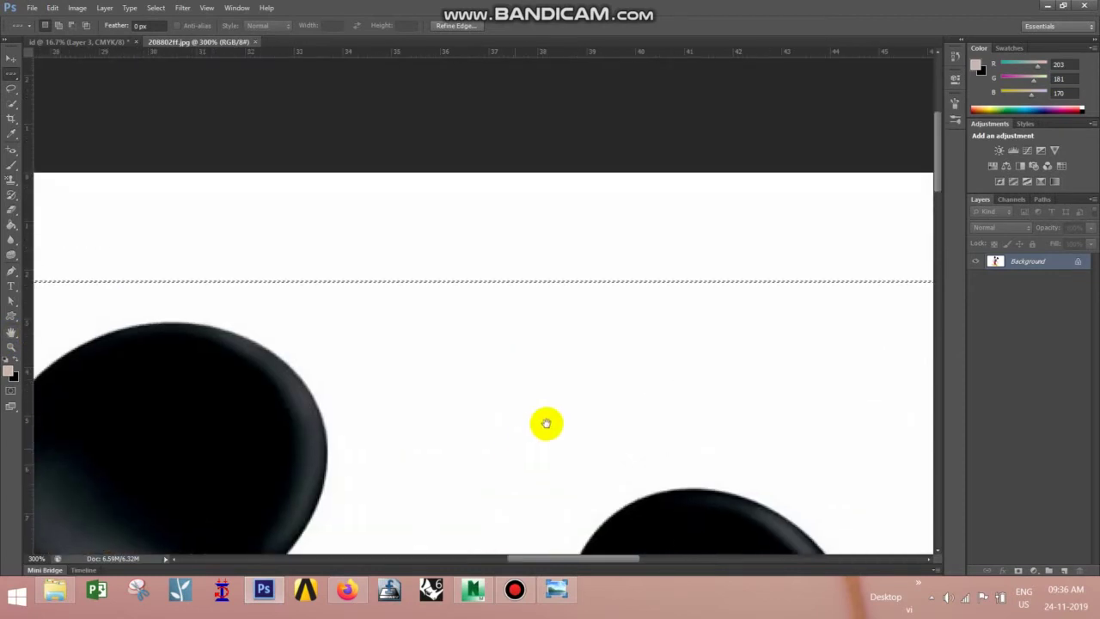
{"action": "key", "text": "z"}
{"action": "left_click", "coordinate": [548, 420]}
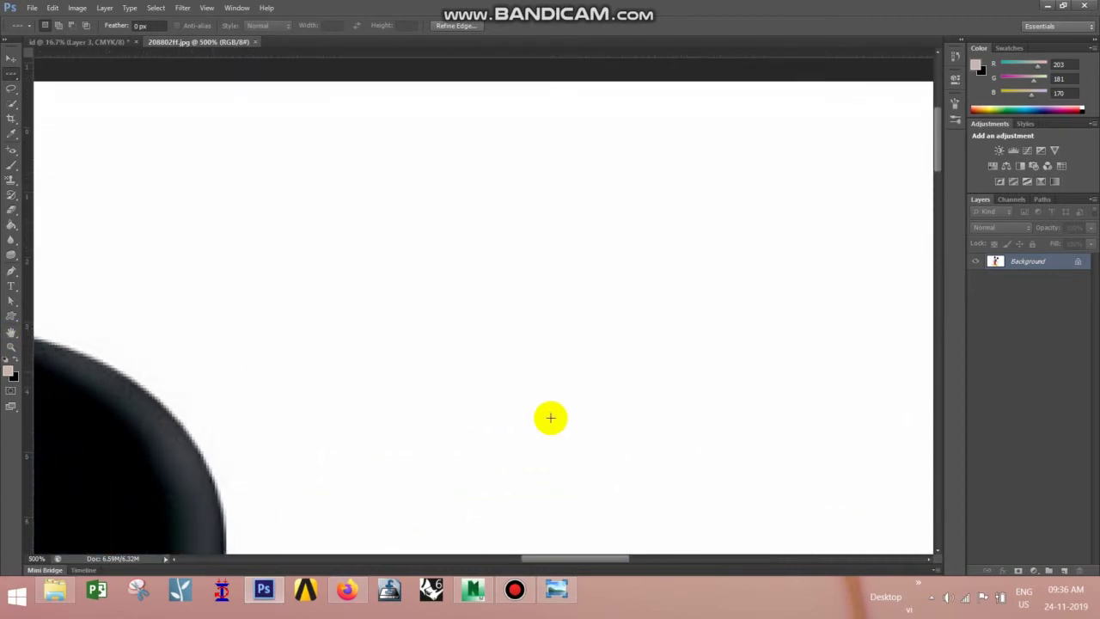
- Fill a one-pixel row near the top with the beige foreground colour and deselect it
{"action": "left_click", "coordinate": [683, 262]}
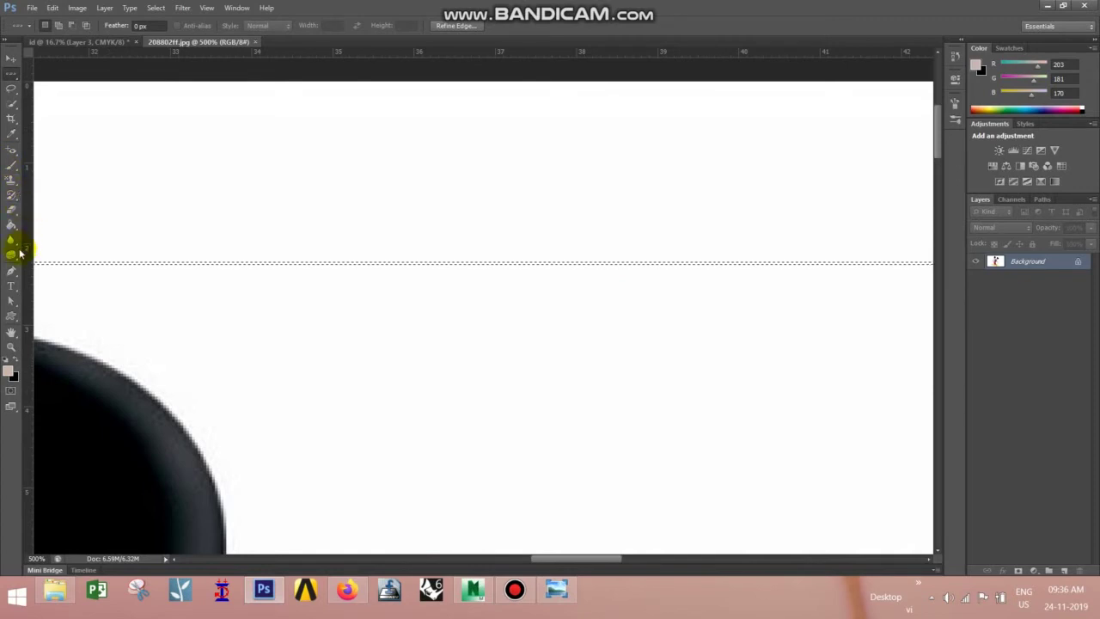
{"action": "left_click", "coordinate": [12, 224]}
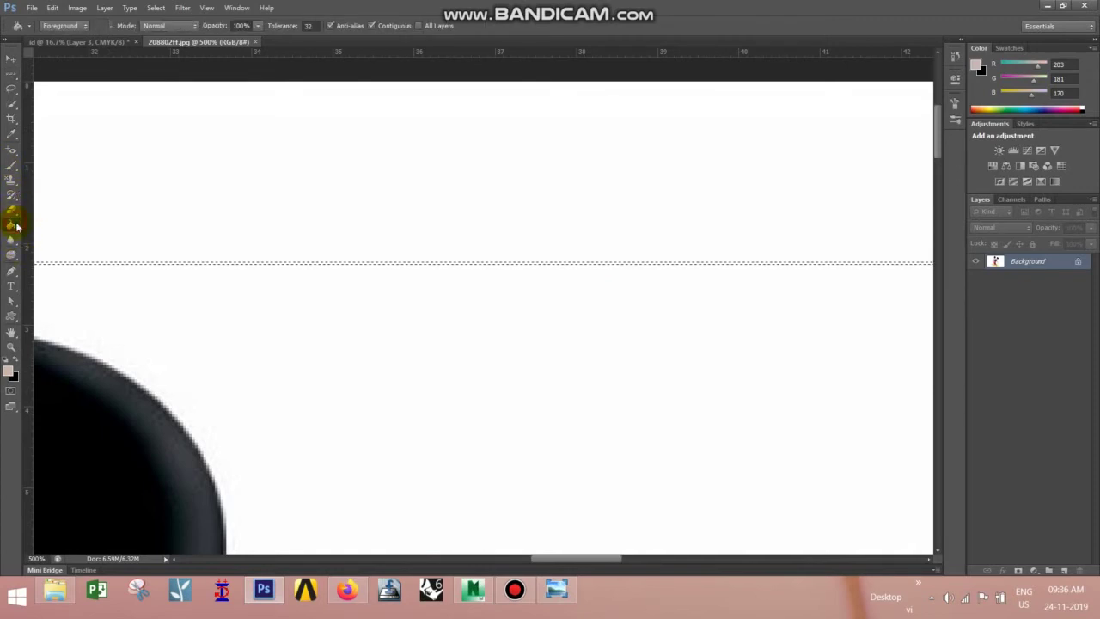
{"action": "left_click", "coordinate": [269, 279]}
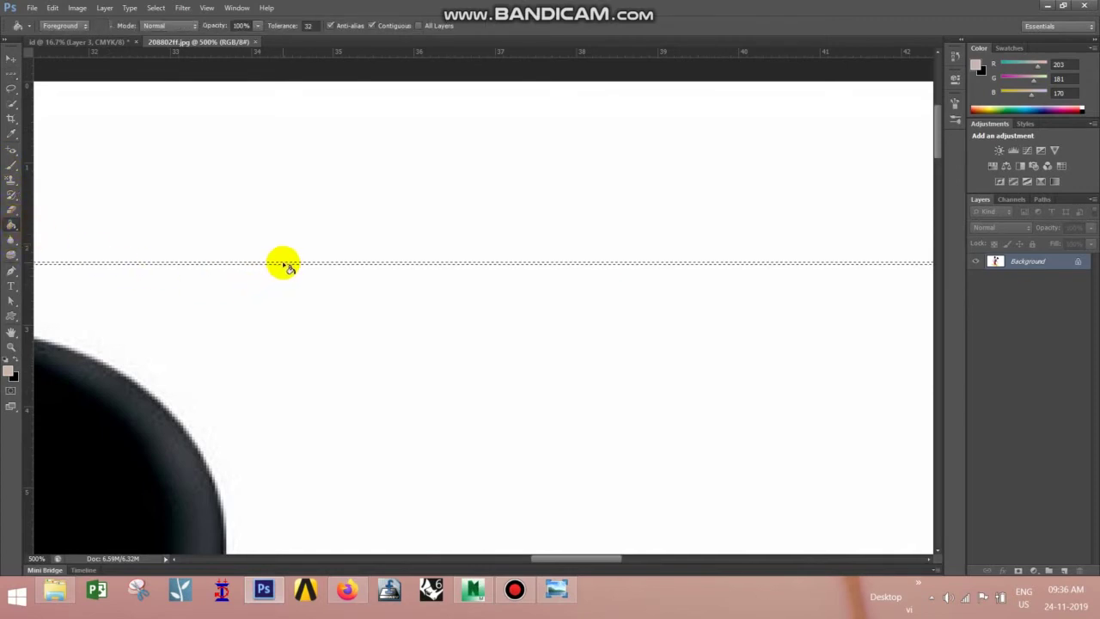
{"action": "left_click", "coordinate": [285, 265]}
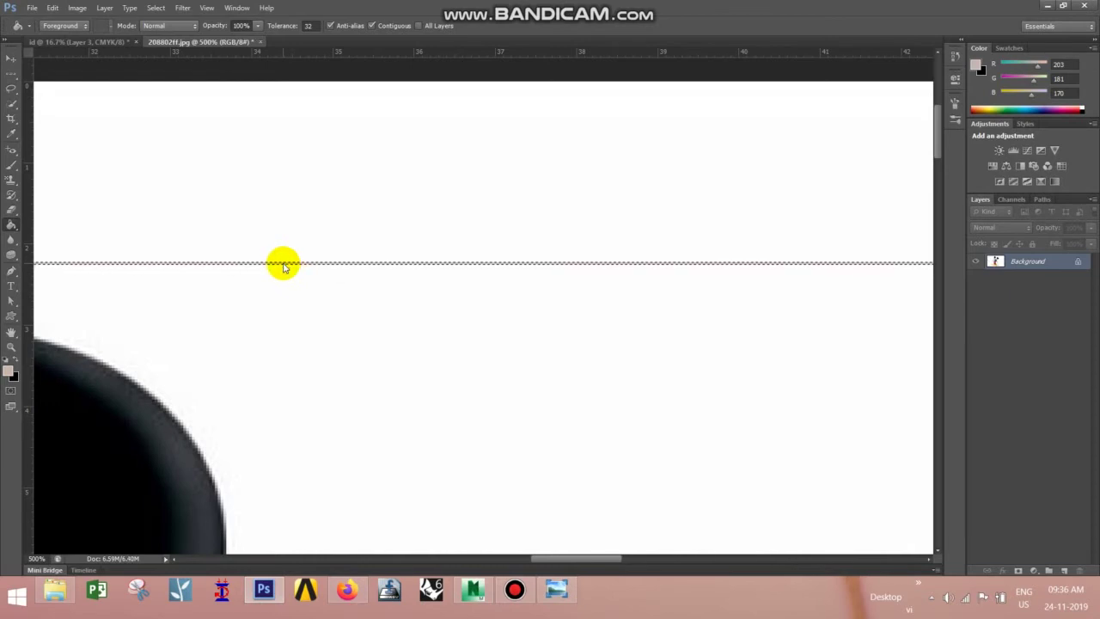
{"action": "key", "text": "ctrl+d"}
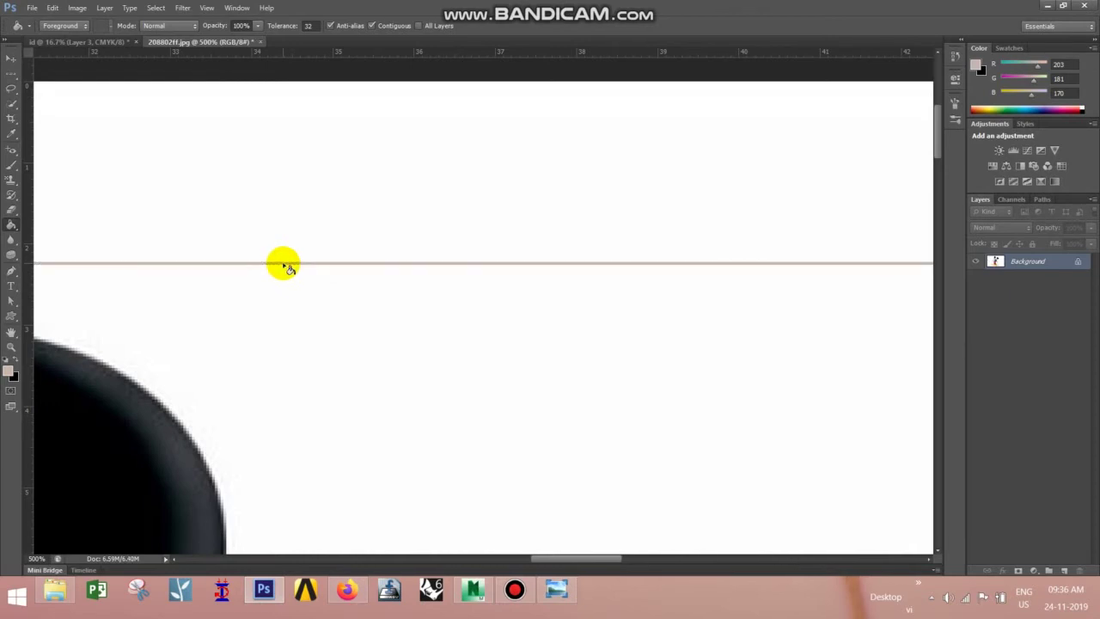
- Fill a one-pixel beige column crossing the line, deselect, and fit the image on screen
{"action": "left_click", "coordinate": [19, 78]}
{"action": "left_click", "coordinate": [65, 105]}
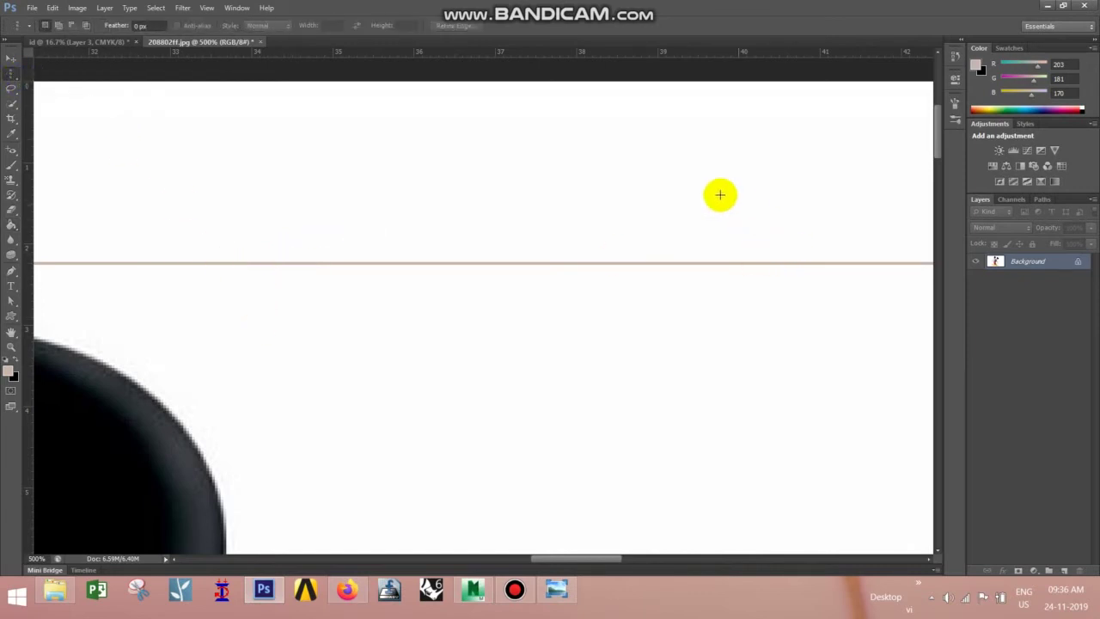
{"action": "left_click_drag", "start_coordinate": [718, 193], "coordinate": [722, 215]}
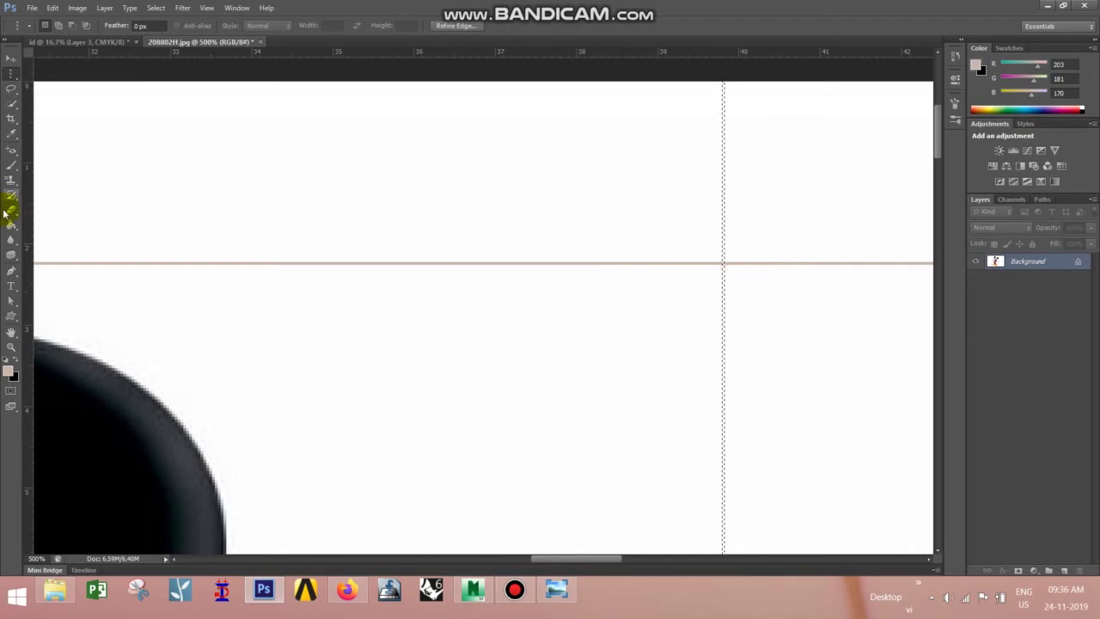
{"action": "left_click", "coordinate": [12, 224]}
{"action": "left_click", "coordinate": [722, 195]}
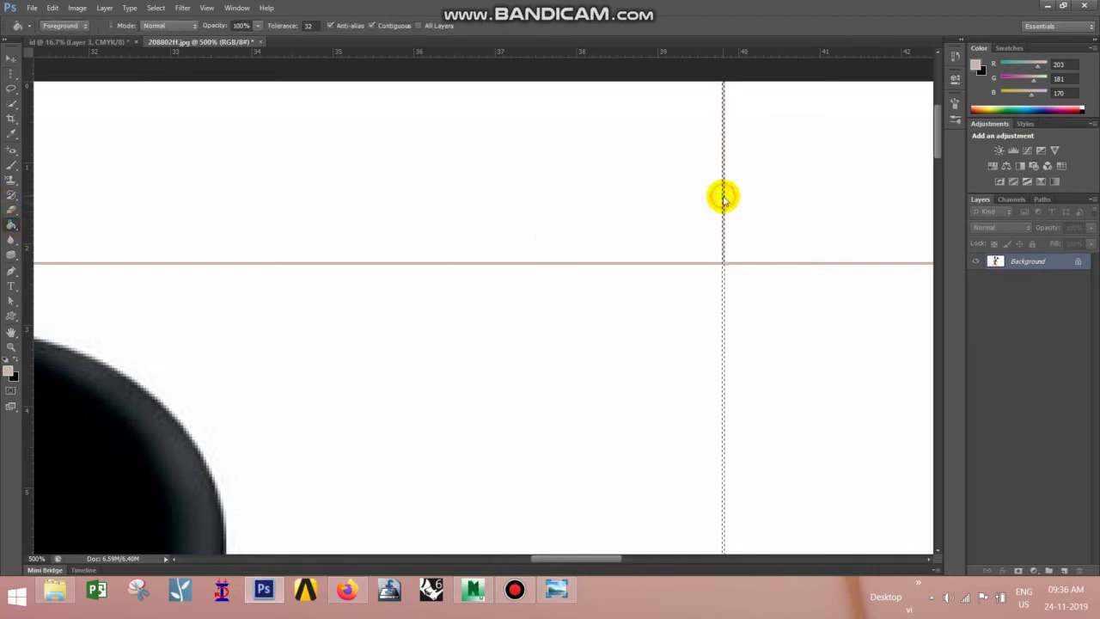
{"action": "left_click", "coordinate": [724, 284]}
{"action": "left_click", "coordinate": [13, 59]}
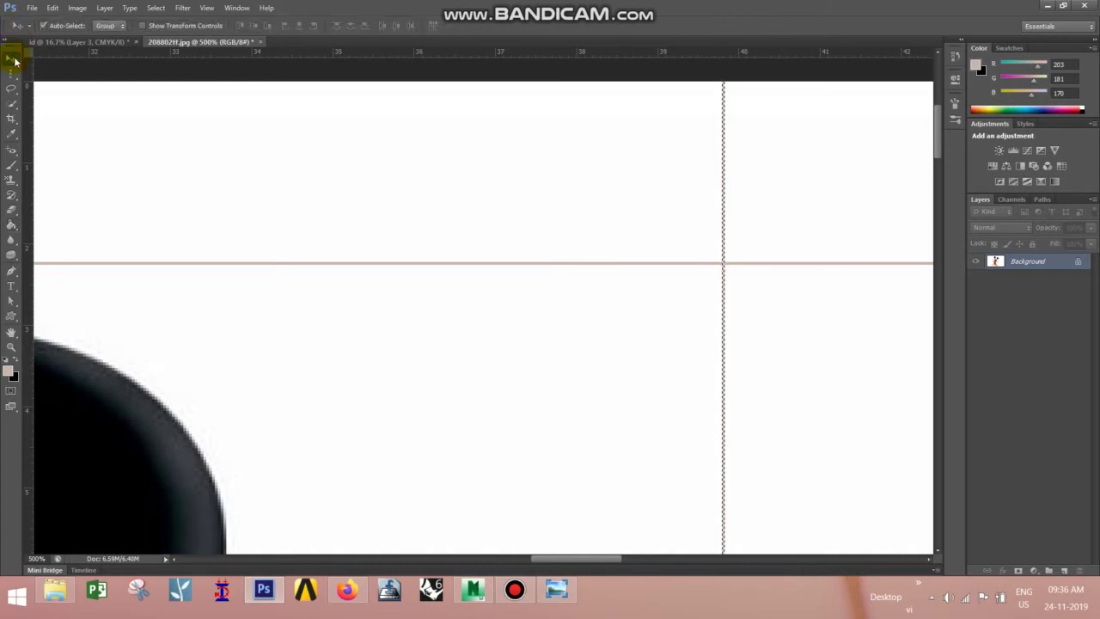
{"action": "key", "text": "ctrl+d"}
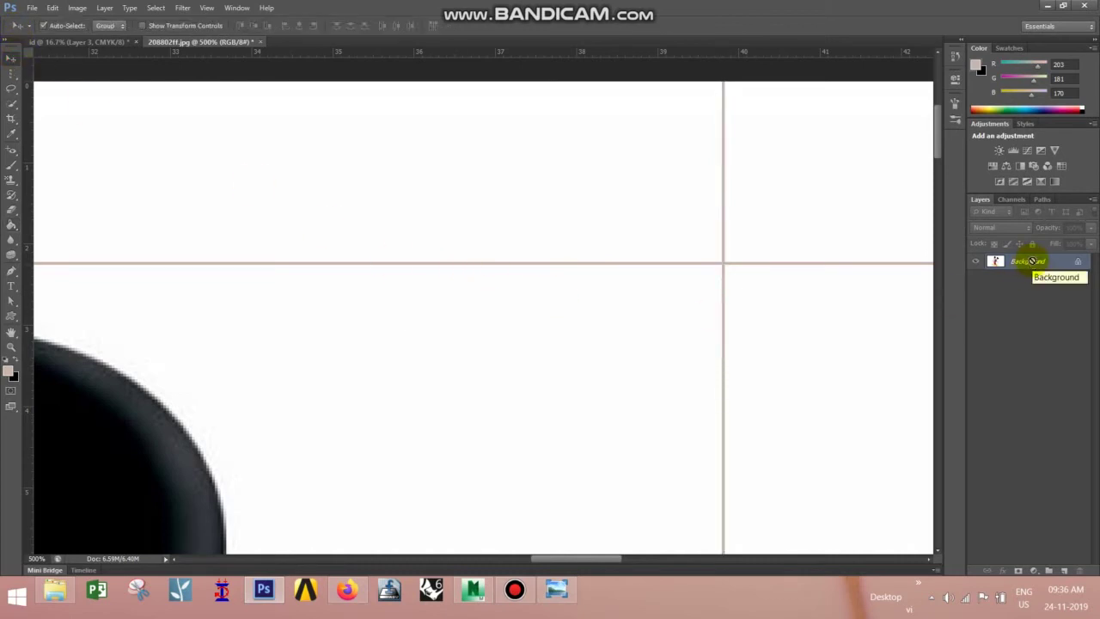
{"action": "key", "text": "ctrl+0"}
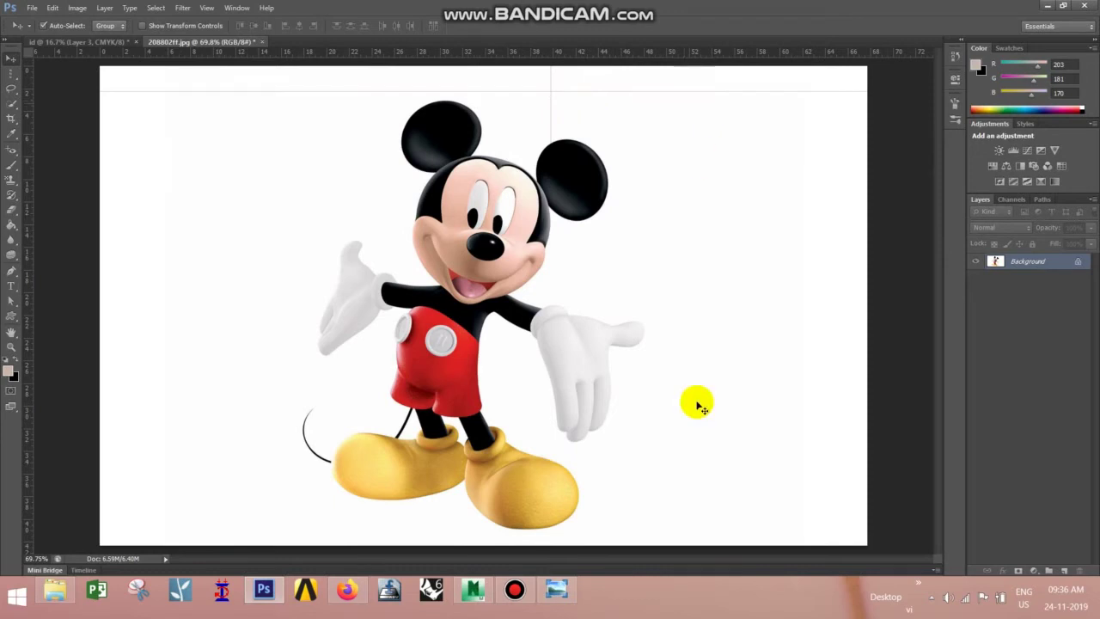
{"action": "left_click", "coordinate": [514, 589]}
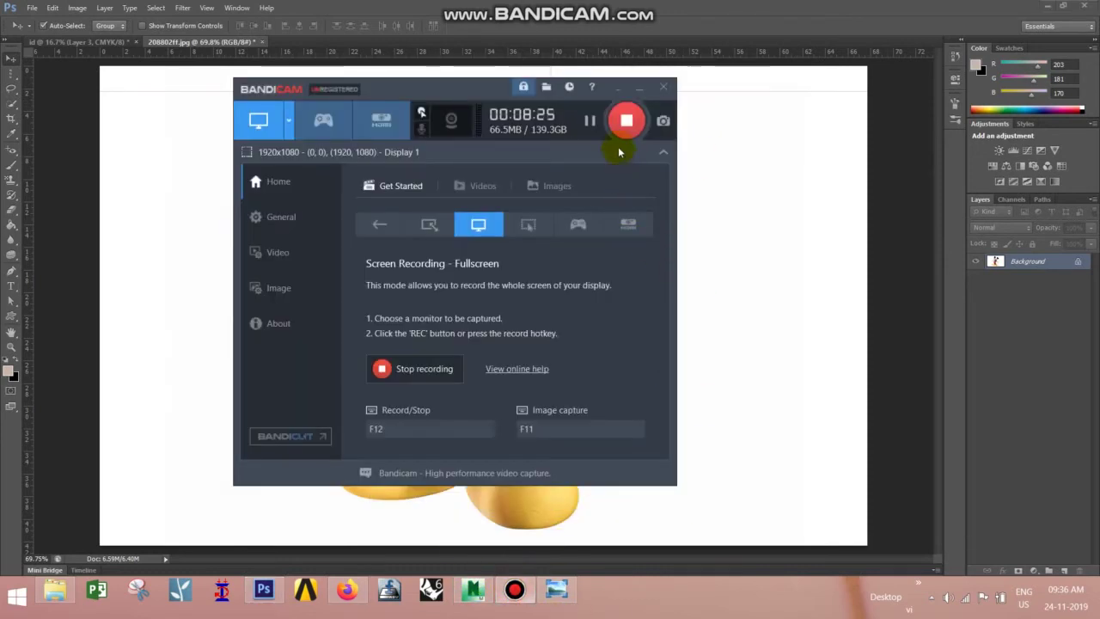
{"action": "left_click", "coordinate": [812, 240]}
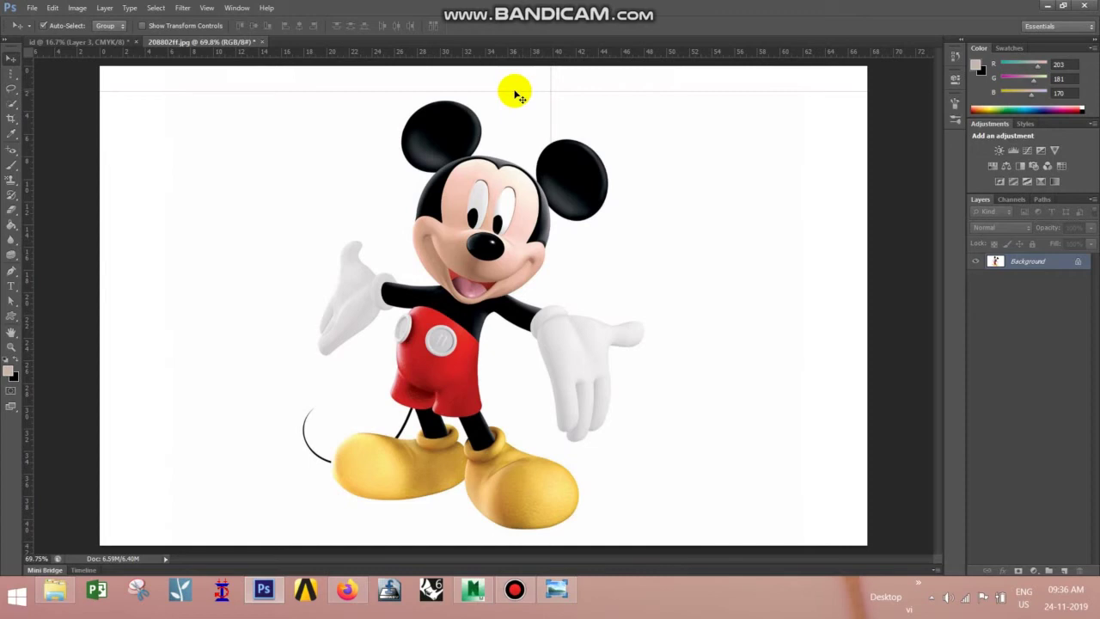
{"action": "left_click", "coordinate": [10, 87]}
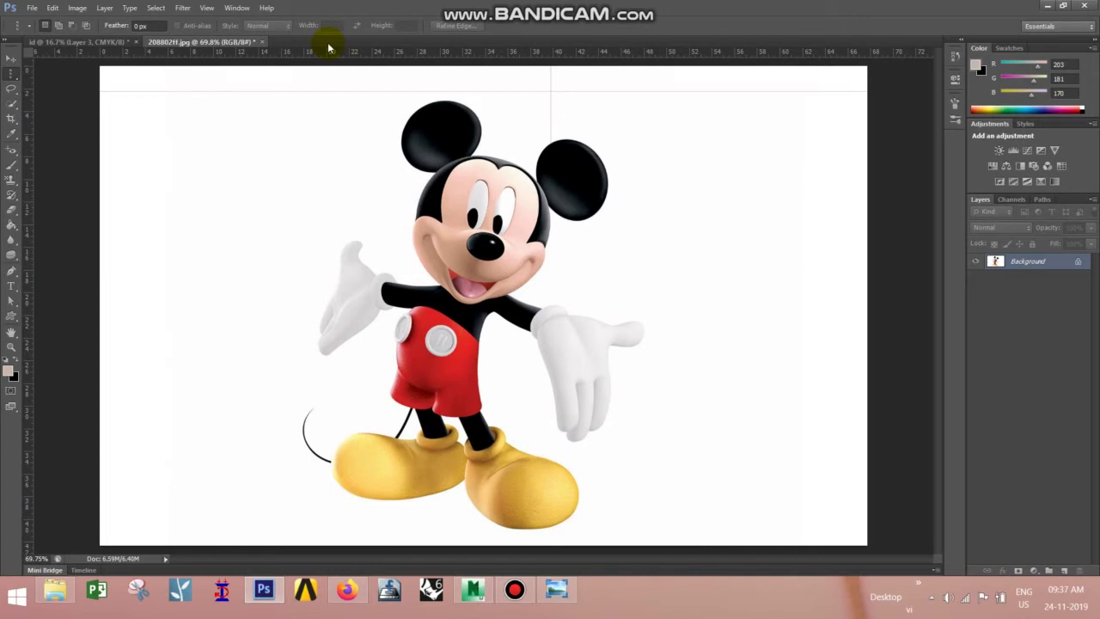
{"action": "left_click", "coordinate": [11, 57]}
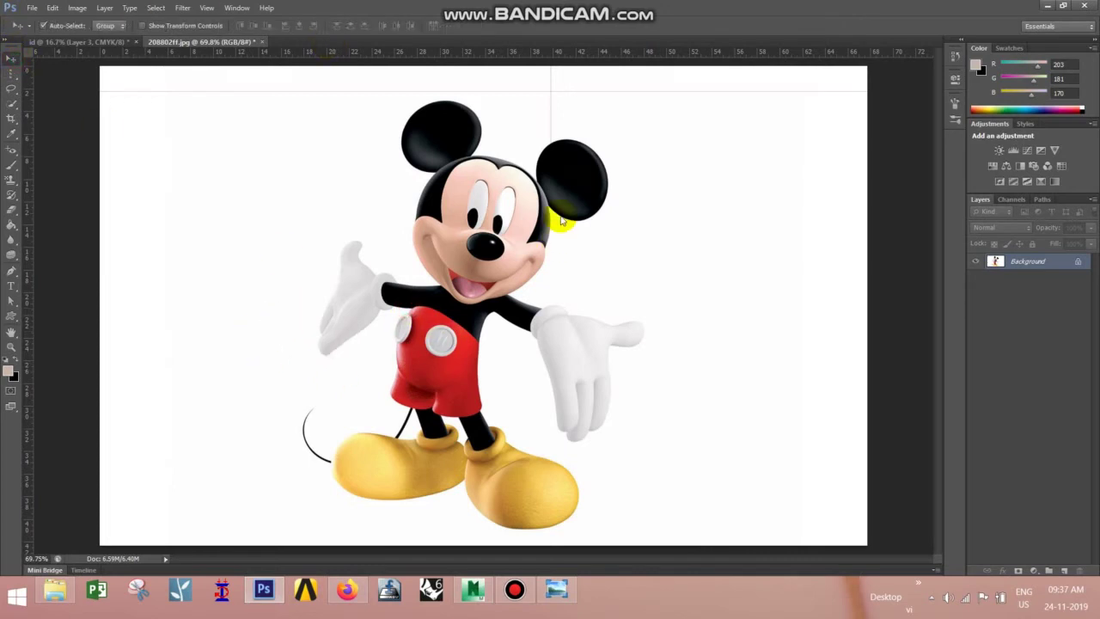
{"action": "left_click", "coordinate": [560, 221]}
{"action": "key", "text": "Return"}
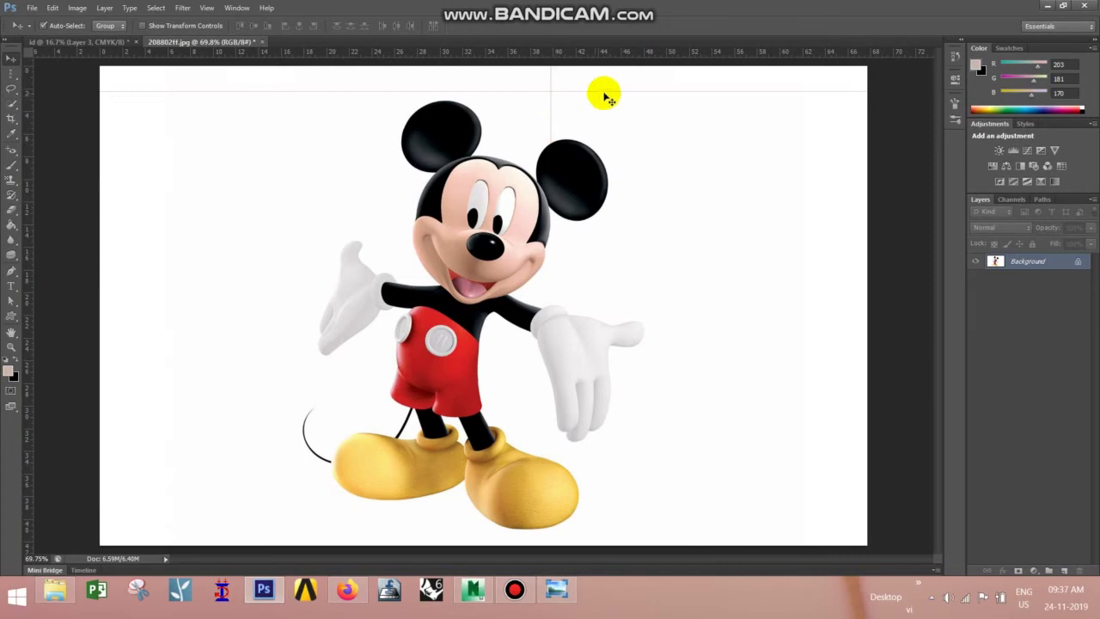
{"action": "left_click", "coordinate": [514, 590]}
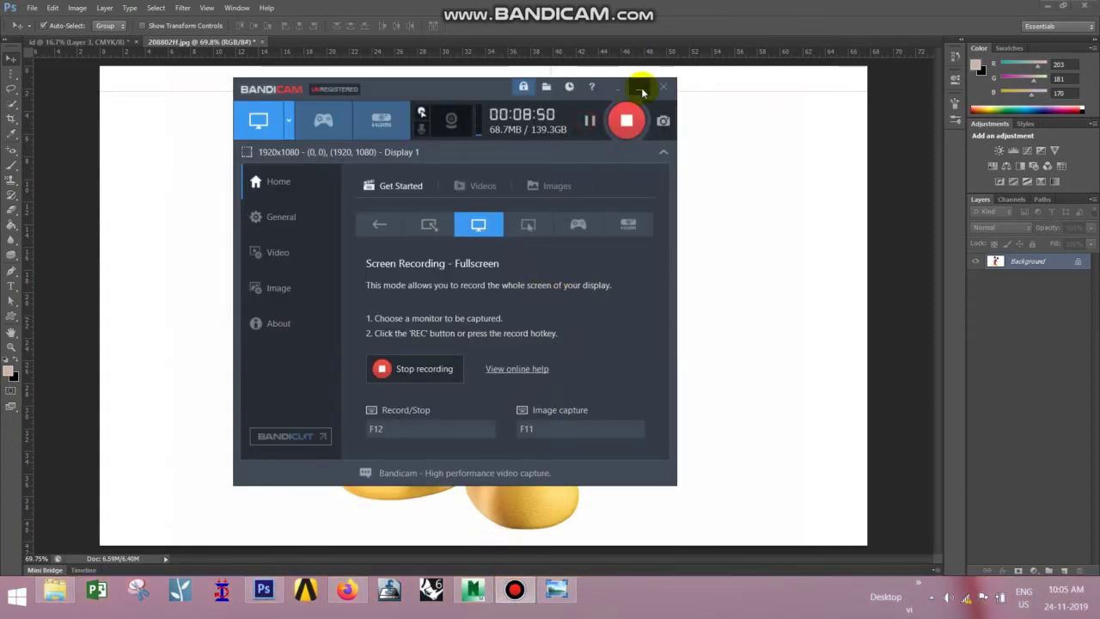
{"action": "left_click", "coordinate": [638, 87]}
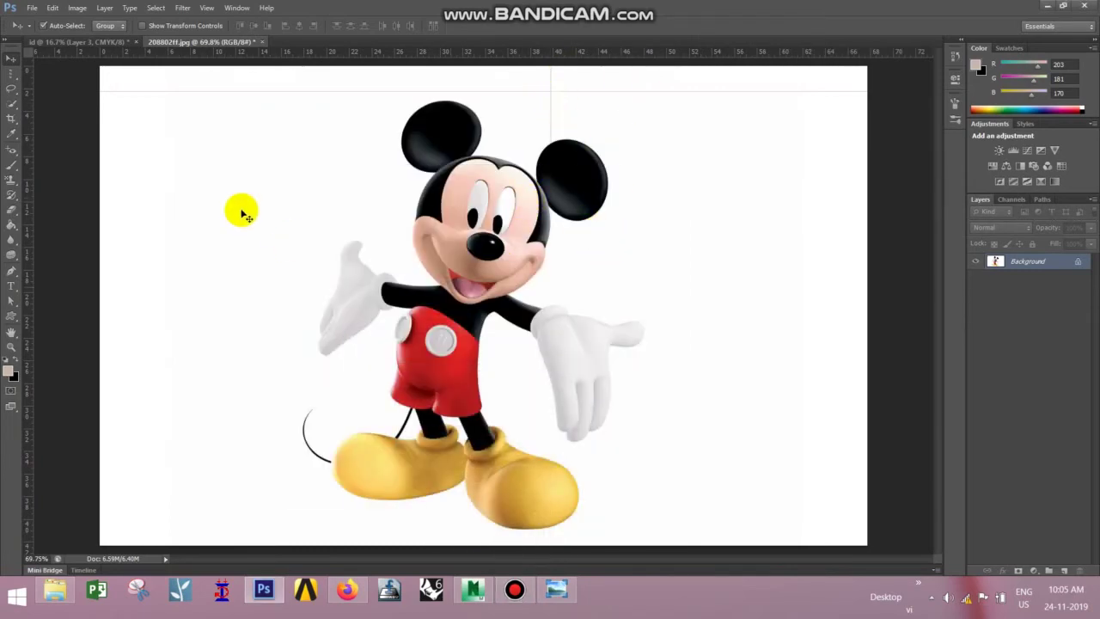
- Zoom into the id card, delete the oversized white-boxed Layer 4, and return to 208802ff.jpg
{"action": "left_click_drag", "start_coordinate": [452, 203], "coordinate": [500, 250]}
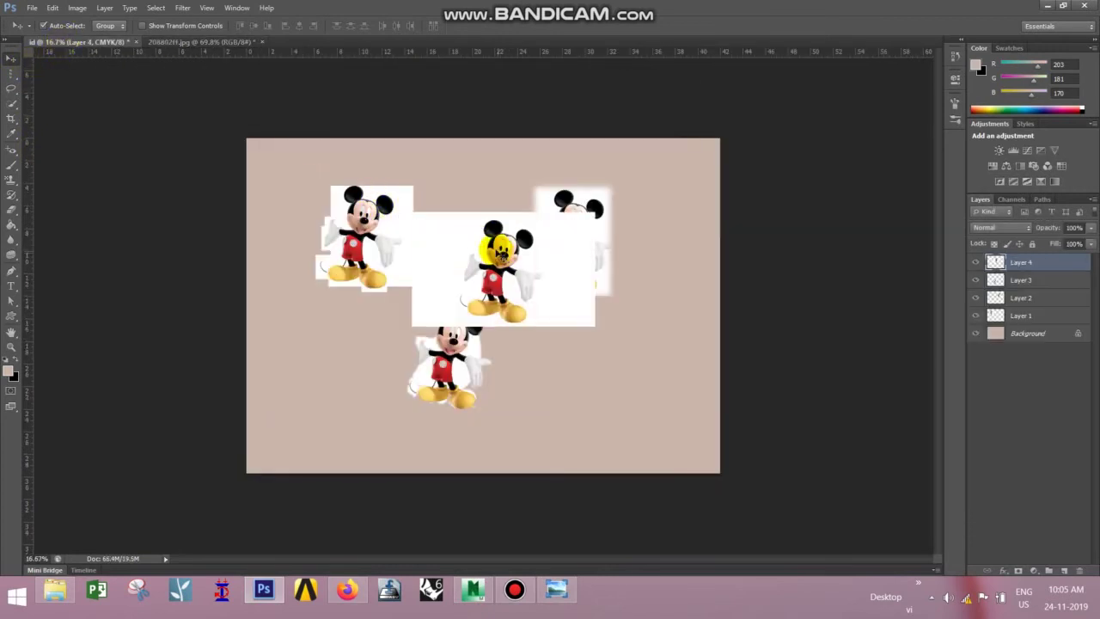
{"action": "key", "text": "ctrl+plus"}
{"action": "key", "text": "ctrl+plus"}
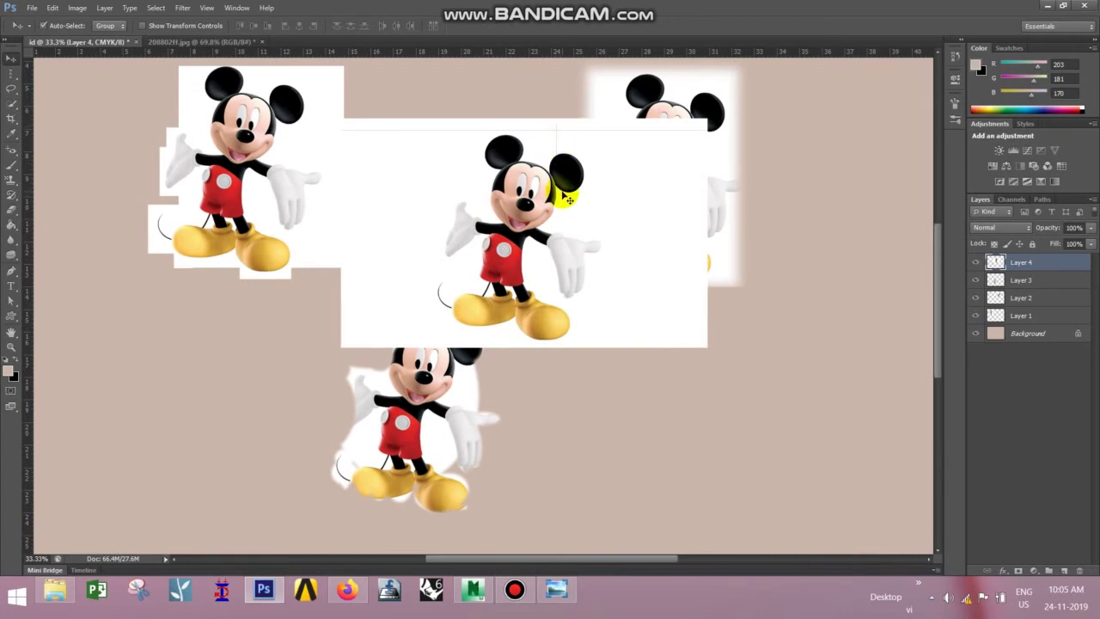
{"action": "key", "text": "Delete"}
{"action": "left_click", "coordinate": [169, 42]}
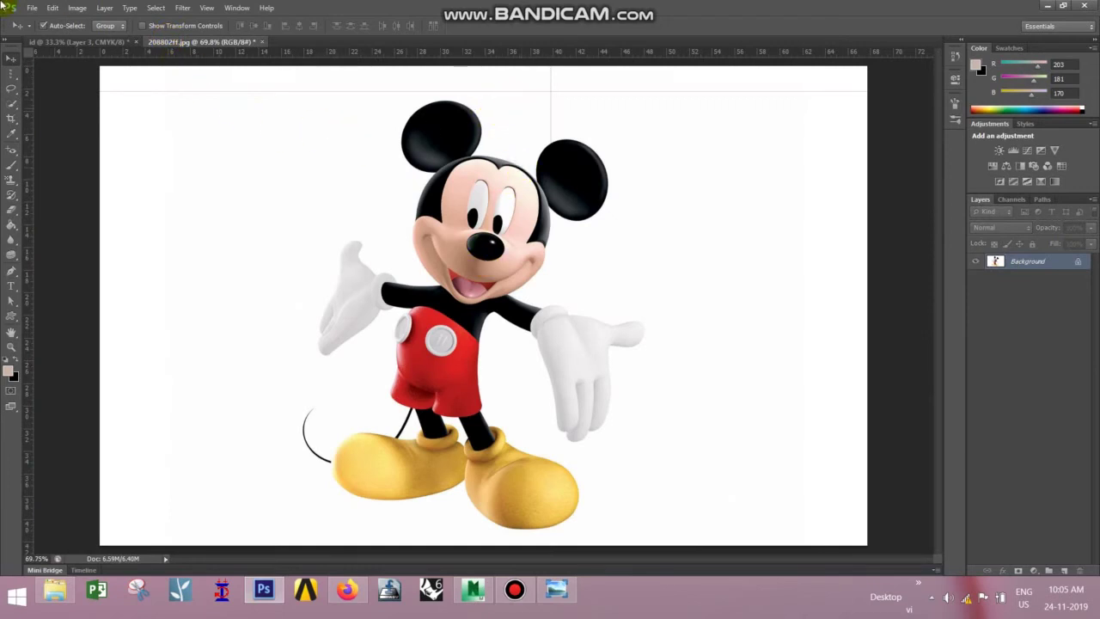
- With the Polygonal Lasso, trace around Mickey from the left ear along the raised arm and close it
{"action": "left_click", "coordinate": [12, 74]}
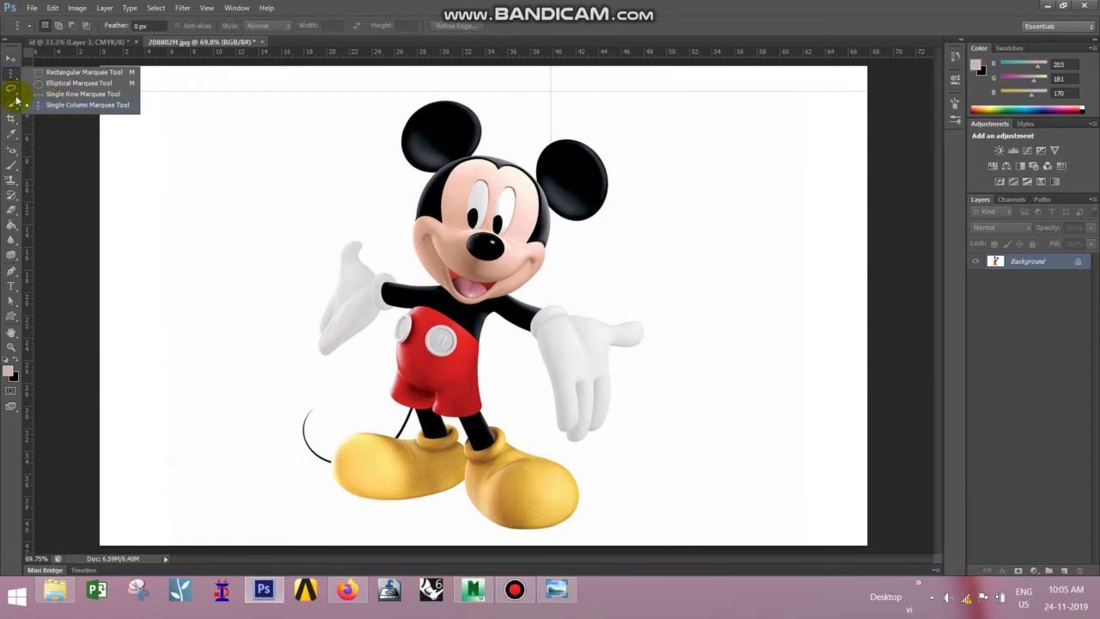
{"action": "left_click", "coordinate": [11, 87]}
{"action": "left_click", "coordinate": [60, 97]}
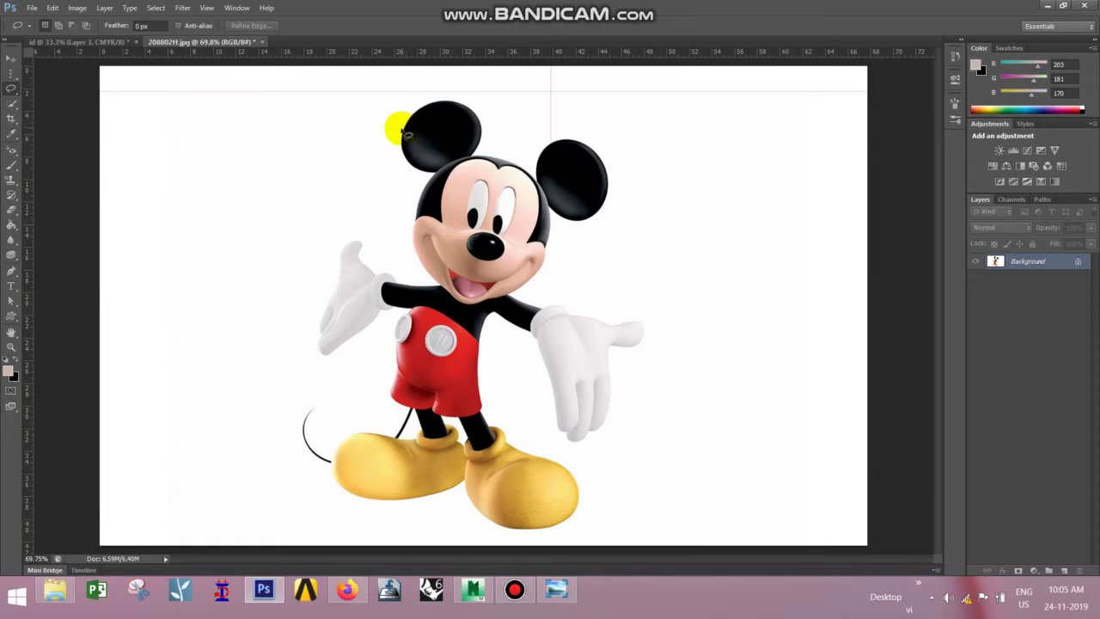
{"action": "left_click", "coordinate": [398, 123]}
{"action": "left_click", "coordinate": [404, 158]}
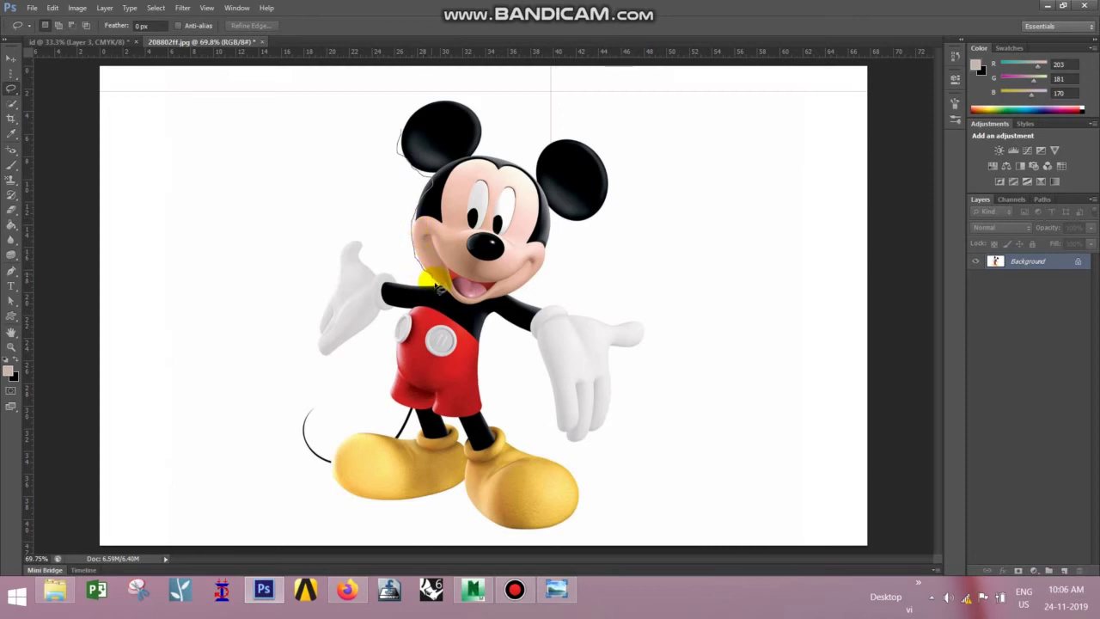
{"action": "mouse_move", "coordinate": [436, 286]}
{"action": "left_mouse_down"}
{"action": "mouse_move", "coordinate": [373, 275]}
{"action": "mouse_move", "coordinate": [361, 245]}
{"action": "mouse_move", "coordinate": [352, 249]}
{"action": "mouse_move", "coordinate": [315, 330]}
{"action": "mouse_move", "coordinate": [325, 354]}
{"action": "mouse_move", "coordinate": [382, 312]}
{"action": "mouse_move", "coordinate": [404, 313]}
{"action": "mouse_move", "coordinate": [404, 392]}
{"action": "mouse_move", "coordinate": [393, 402]}
{"action": "mouse_move", "coordinate": [424, 440]}
{"action": "mouse_move", "coordinate": [353, 434]}
{"action": "mouse_move", "coordinate": [339, 447]}
{"action": "mouse_move", "coordinate": [343, 488]}
{"action": "mouse_move", "coordinate": [406, 509]}
{"action": "mouse_move", "coordinate": [466, 478]}
{"action": "mouse_move", "coordinate": [469, 505]}
{"action": "mouse_move", "coordinate": [506, 533]}
{"action": "mouse_move", "coordinate": [554, 536]}
{"action": "mouse_move", "coordinate": [576, 521]}
{"action": "mouse_move", "coordinate": [577, 495]}
{"action": "mouse_move", "coordinate": [554, 459]}
{"action": "mouse_move", "coordinate": [498, 438]}
{"action": "mouse_move", "coordinate": [487, 420]}
{"action": "mouse_move", "coordinate": [488, 330]}
{"action": "mouse_move", "coordinate": [541, 366]}
{"action": "mouse_move", "coordinate": [567, 434]}
{"action": "mouse_move", "coordinate": [582, 443]}
{"action": "mouse_move", "coordinate": [606, 360]}
{"action": "mouse_move", "coordinate": [641, 336]}
{"action": "mouse_move", "coordinate": [633, 323]}
{"action": "mouse_move", "coordinate": [530, 298]}
{"action": "mouse_move", "coordinate": [555, 231]}
{"action": "mouse_move", "coordinate": [599, 227]}
{"action": "mouse_move", "coordinate": [611, 168]}
{"action": "mouse_move", "coordinate": [583, 134]}
{"action": "mouse_move", "coordinate": [538, 175]}
{"action": "mouse_move", "coordinate": [487, 152]}
{"action": "left_mouse_up"}
{"action": "mouse_move", "coordinate": [483, 120]}
{"action": "left_mouse_down"}
{"action": "mouse_move", "coordinate": [569, 232]}
{"action": "mouse_move", "coordinate": [545, 279]}
{"action": "left_mouse_up"}
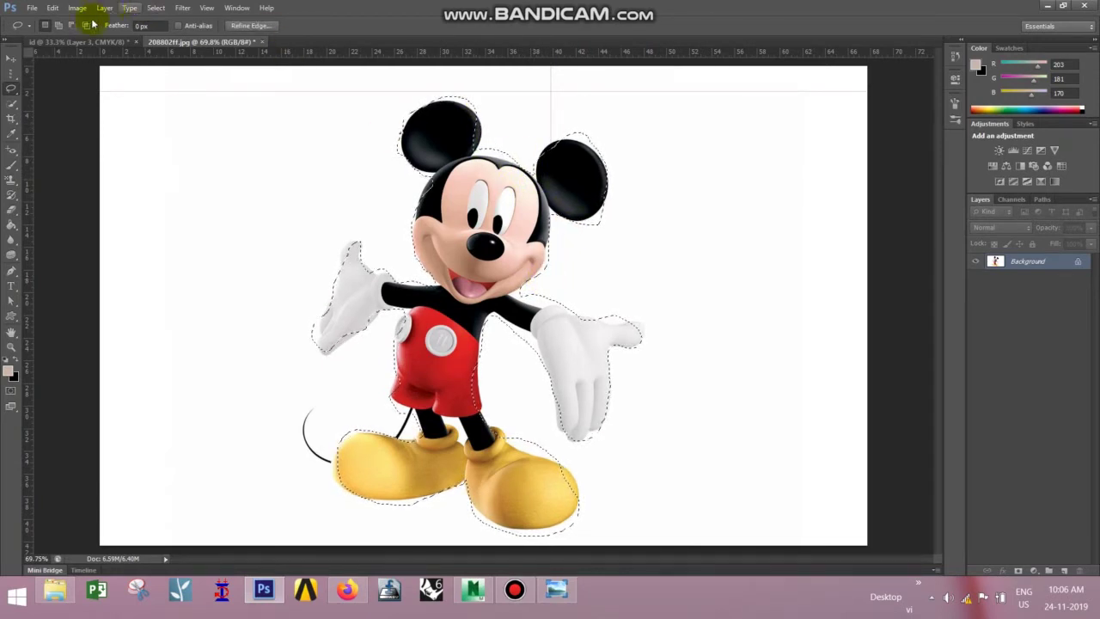
- Paste the traced Mickey into the id card as Layer 4 and place it below the top-left Mickey
{"action": "left_click", "coordinate": [78, 41]}
{"action": "key", "text": "v"}
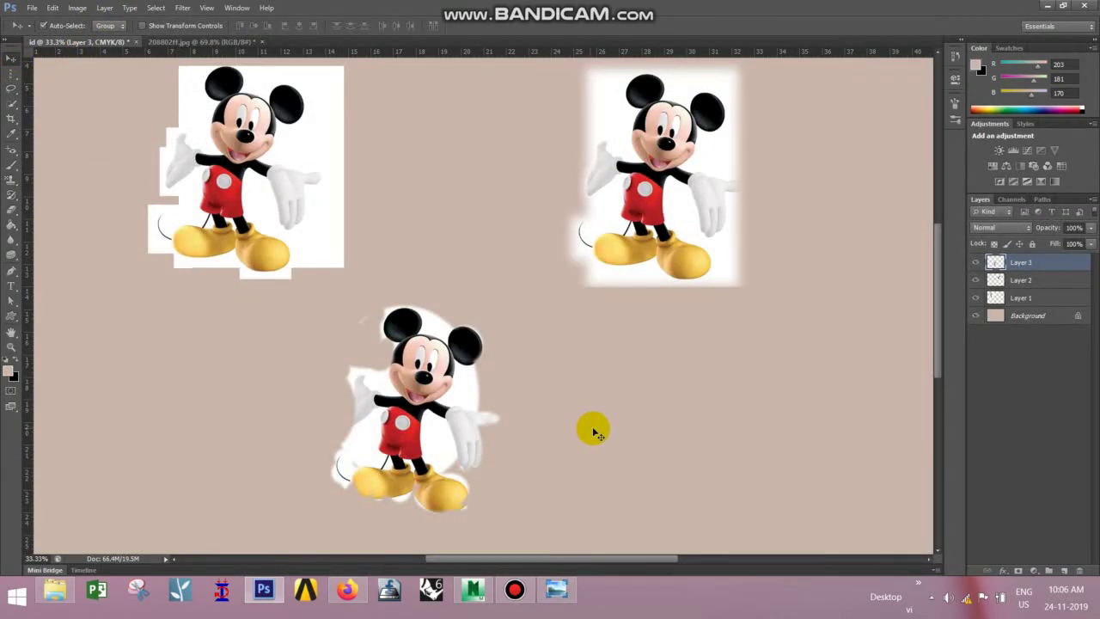
{"action": "key", "text": "ctrl+v"}
{"action": "left_click_drag", "start_coordinate": [481, 252], "coordinate": [769, 391]}
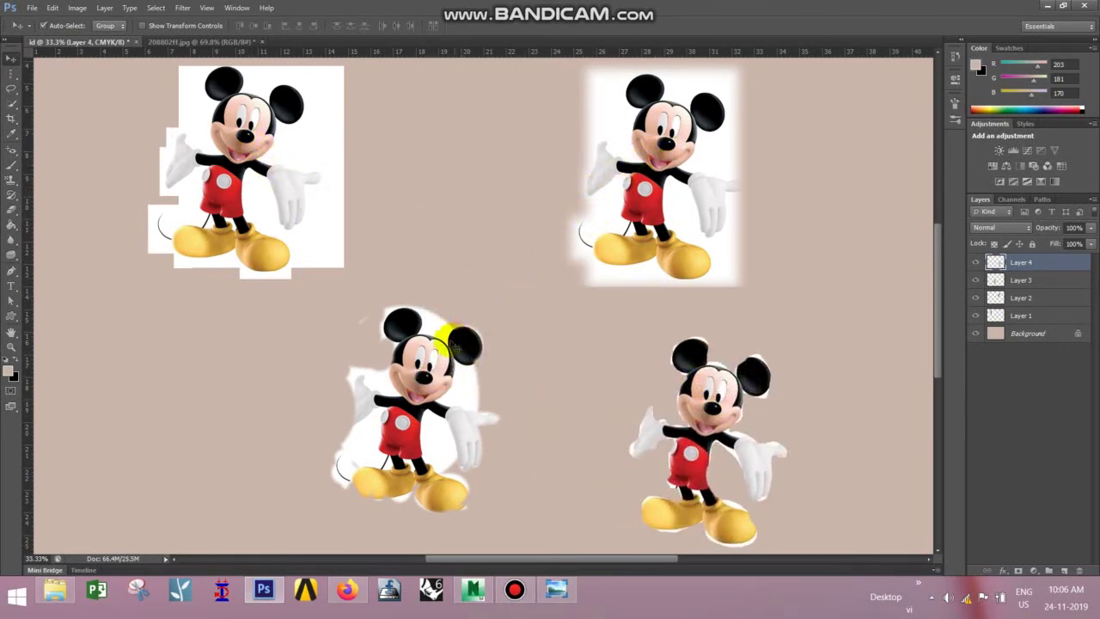
{"action": "left_click_drag", "start_coordinate": [729, 413], "coordinate": [621, 376]}
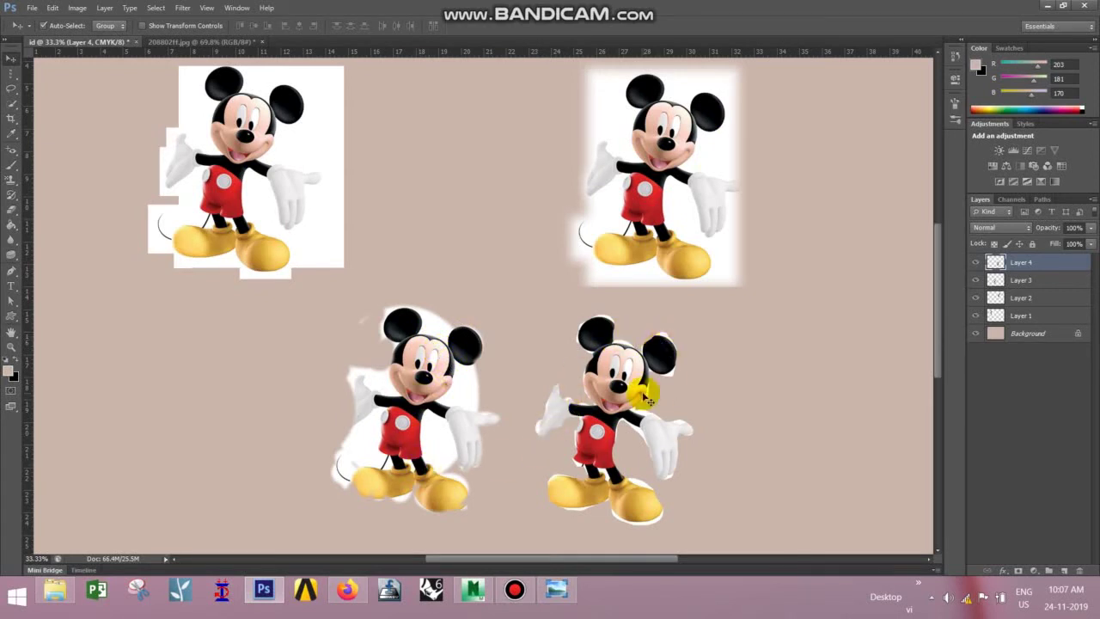
{"action": "left_click_drag", "start_coordinate": [610, 400], "coordinate": [206, 347]}
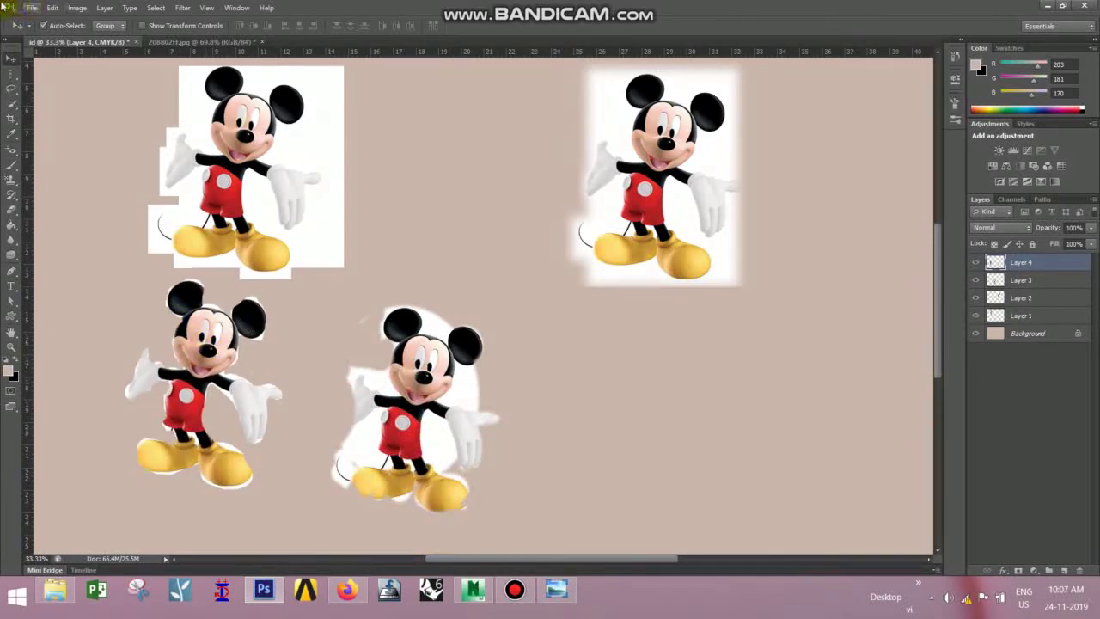
- Clear the old selection and begin a Polygonal Lasso outline around the left ear, cheek and raised hand
{"action": "left_click", "coordinate": [175, 42]}
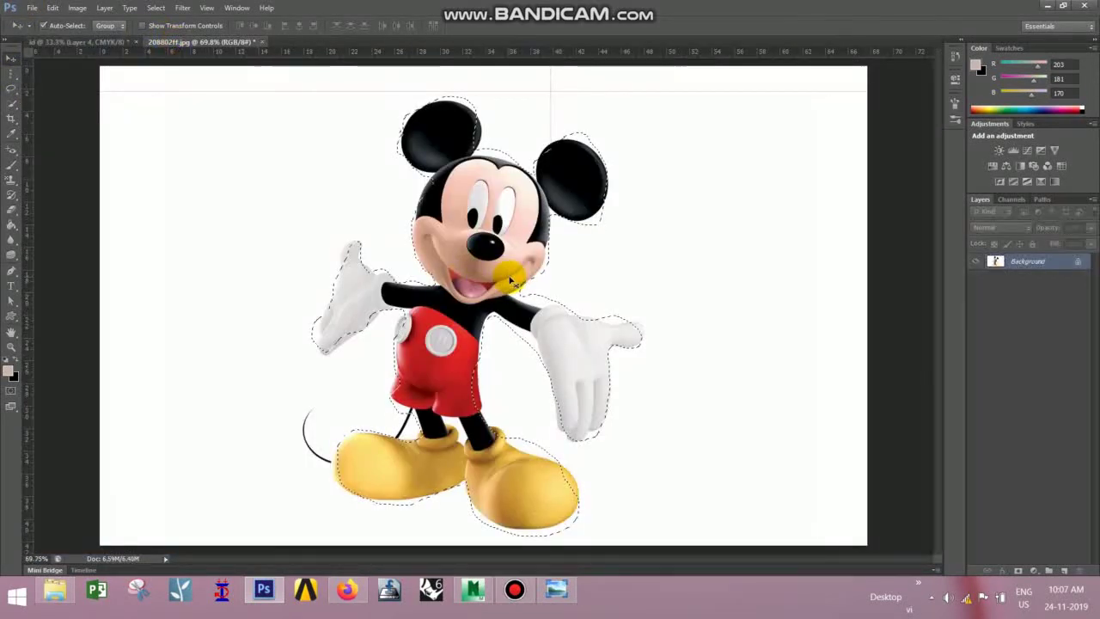
{"action": "key", "text": "ctrl+d"}
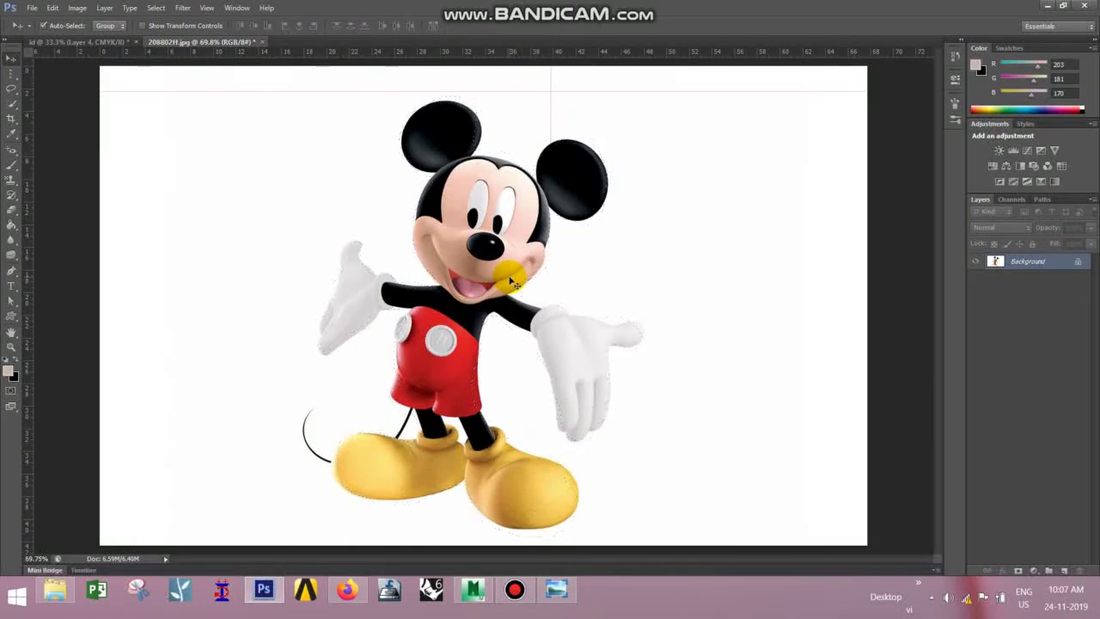
{"action": "left_click", "coordinate": [13, 90]}
{"action": "left_click", "coordinate": [71, 99]}
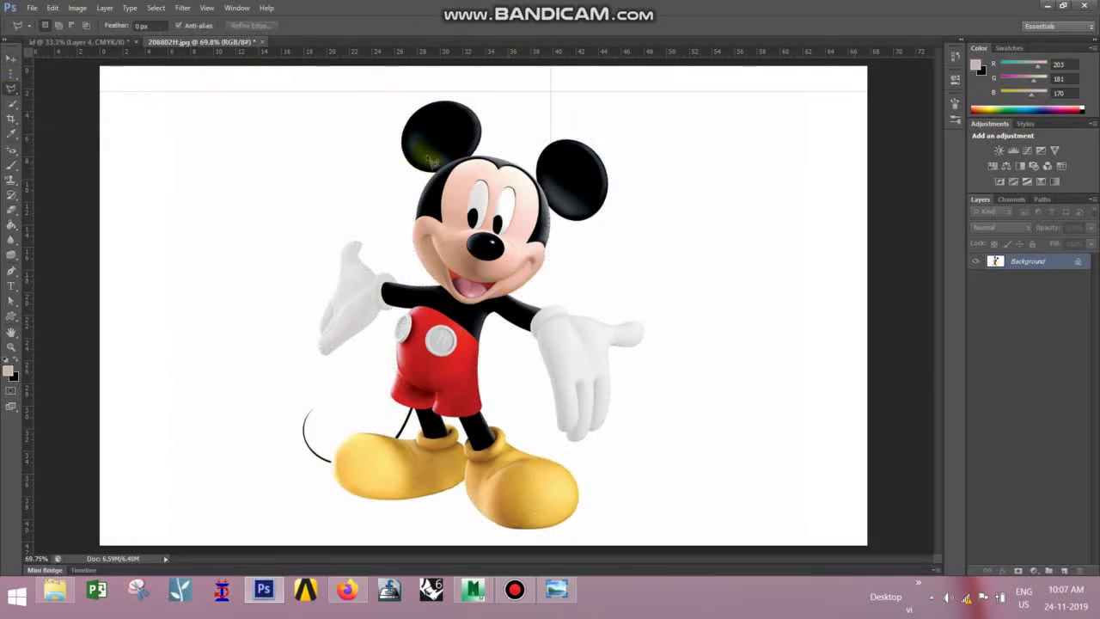
{"action": "left_click", "coordinate": [397, 122]}
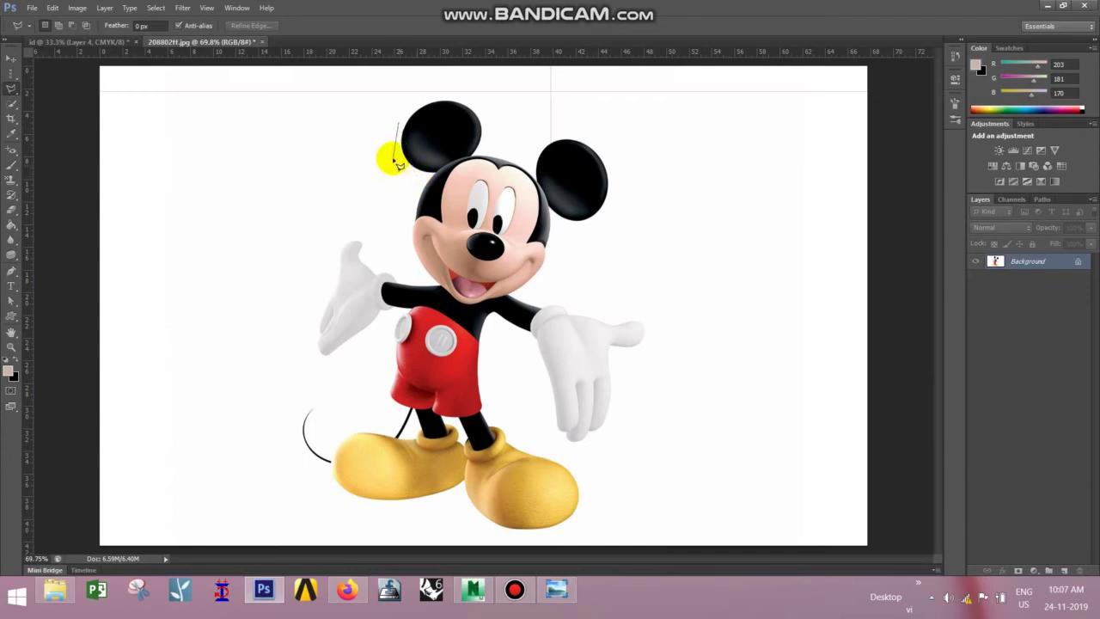
{"action": "left_click", "coordinate": [396, 161]}
{"action": "left_click", "coordinate": [427, 178]}
{"action": "left_click", "coordinate": [411, 207]}
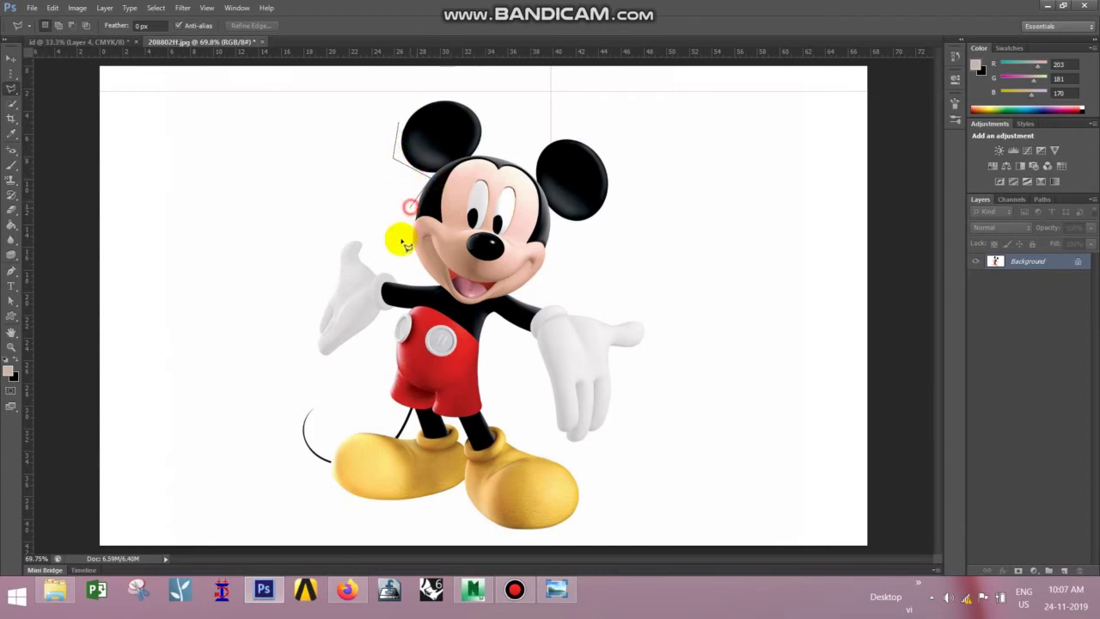
{"action": "left_click", "coordinate": [412, 259]}
{"action": "left_click", "coordinate": [422, 279]}
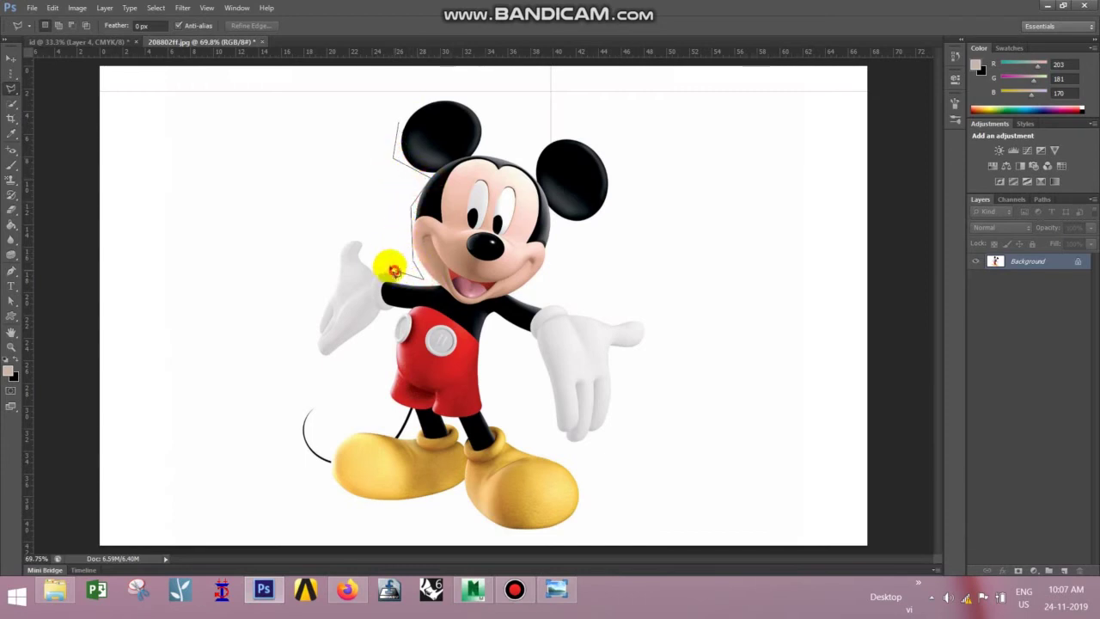
{"action": "left_click", "coordinate": [350, 235]}
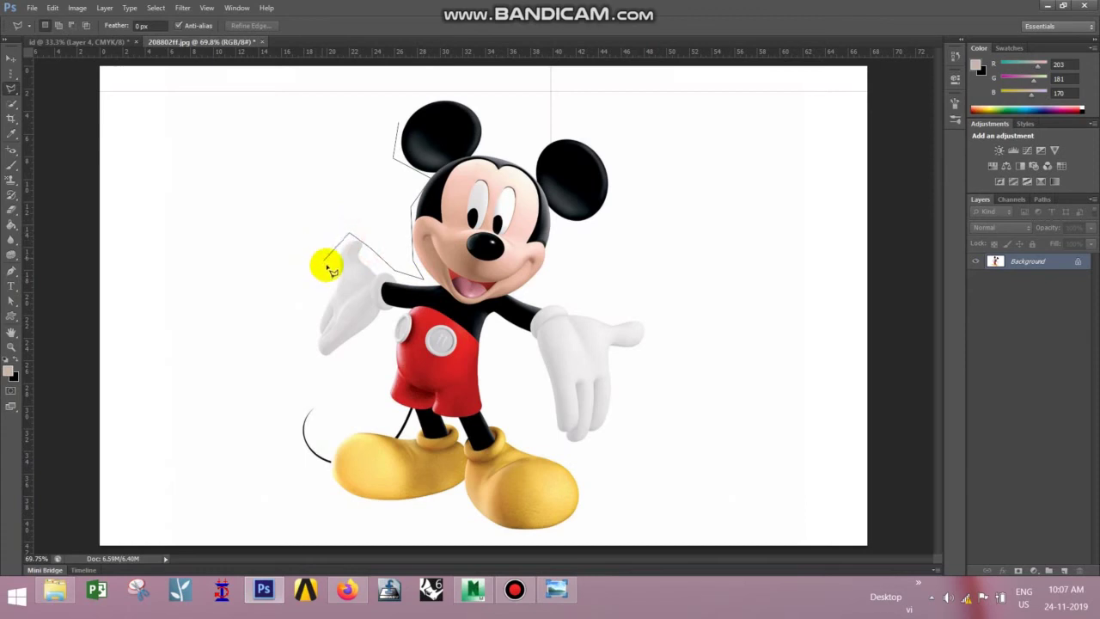
{"action": "left_click", "coordinate": [305, 322]}
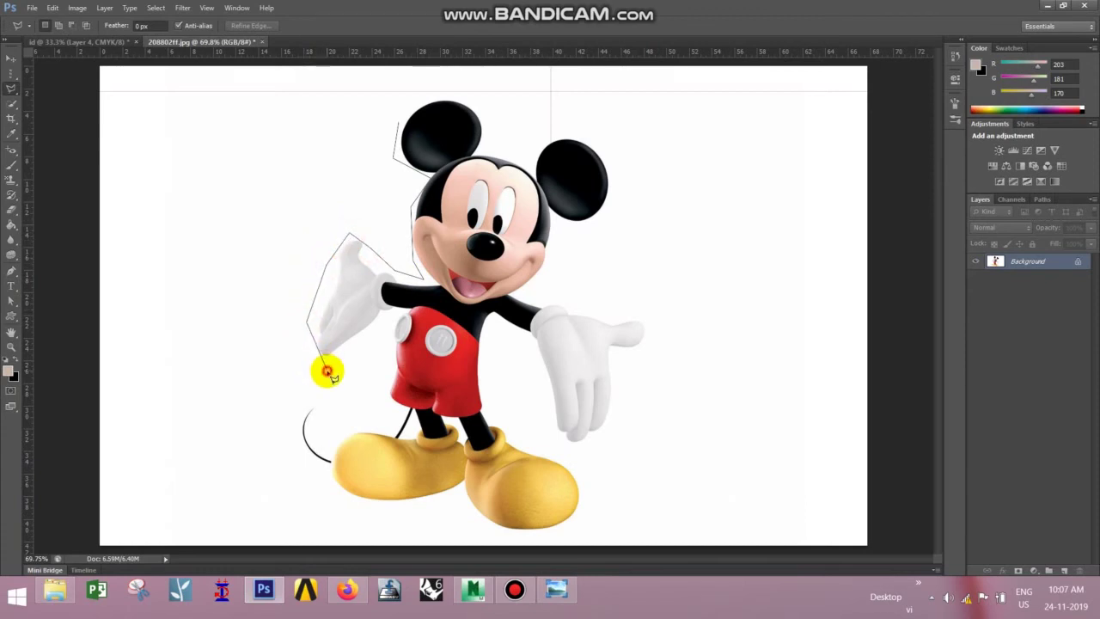
{"action": "left_click", "coordinate": [327, 369]}
{"action": "left_click", "coordinate": [390, 316]}
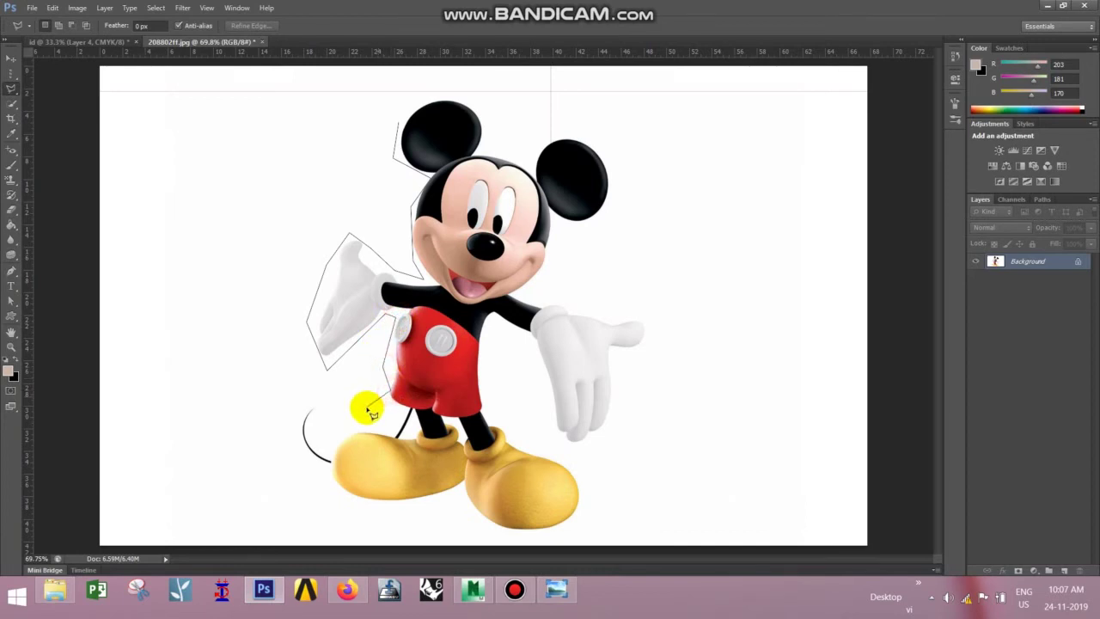
- Continue the outline around both feet and the right glove
{"action": "left_click", "coordinate": [385, 429]}
{"action": "left_click", "coordinate": [336, 421]}
{"action": "left_click", "coordinate": [297, 402]}
{"action": "left_click", "coordinate": [275, 454]}
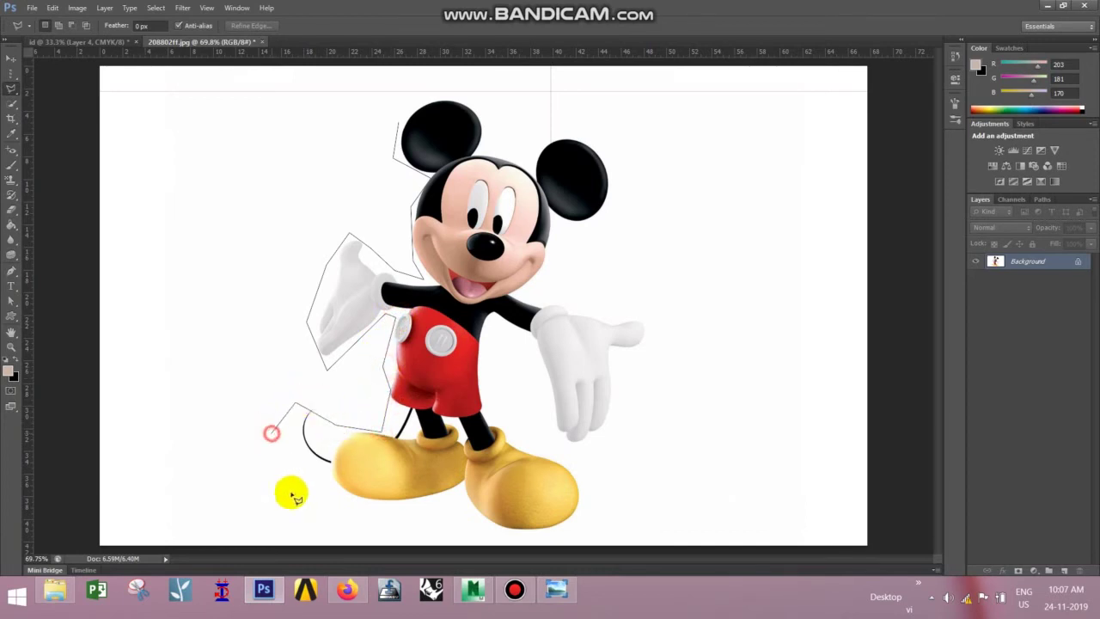
{"action": "left_click", "coordinate": [300, 505]}
{"action": "left_click", "coordinate": [378, 523]}
{"action": "left_click", "coordinate": [456, 497]}
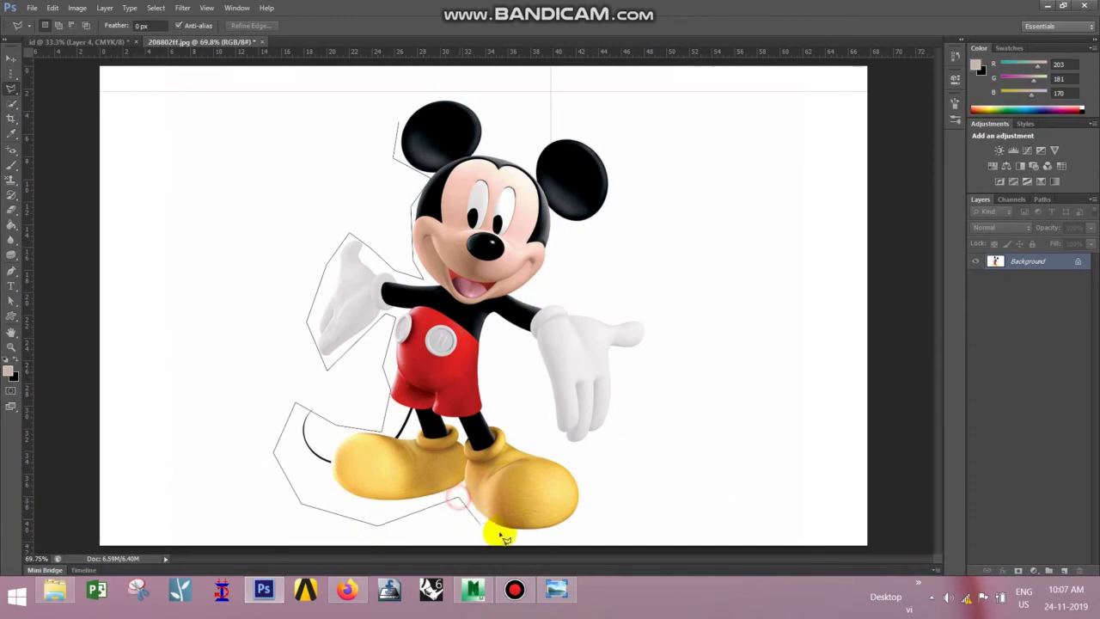
{"action": "left_click", "coordinate": [503, 531]}
{"action": "left_click", "coordinate": [593, 529]}
{"action": "left_click", "coordinate": [598, 490]}
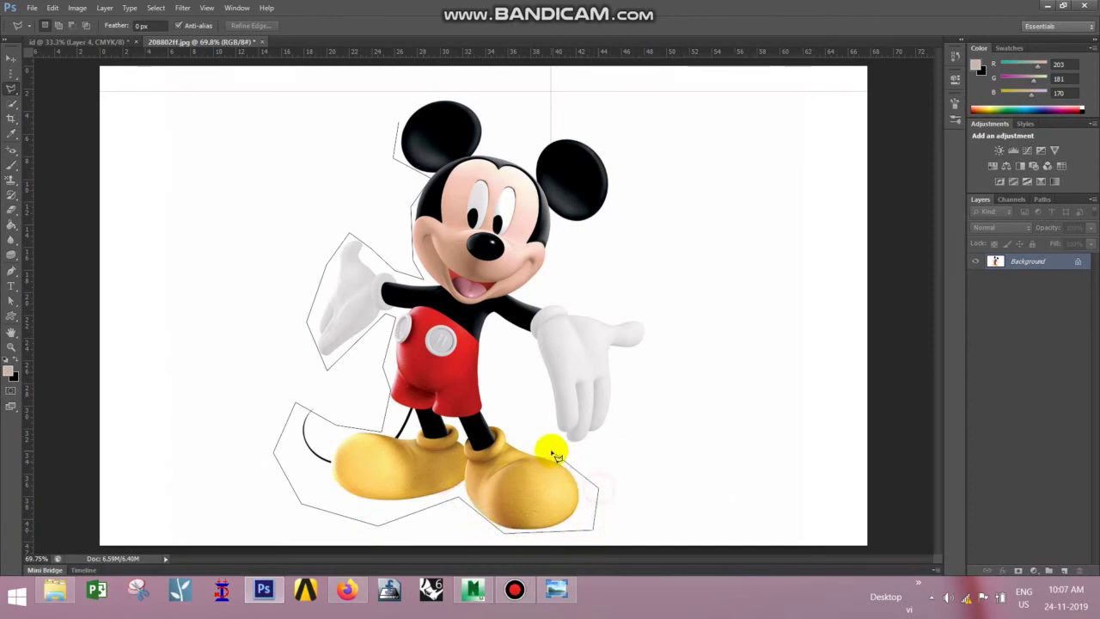
{"action": "left_click", "coordinate": [516, 419]}
{"action": "left_click", "coordinate": [488, 383]}
{"action": "left_click", "coordinate": [503, 330]}
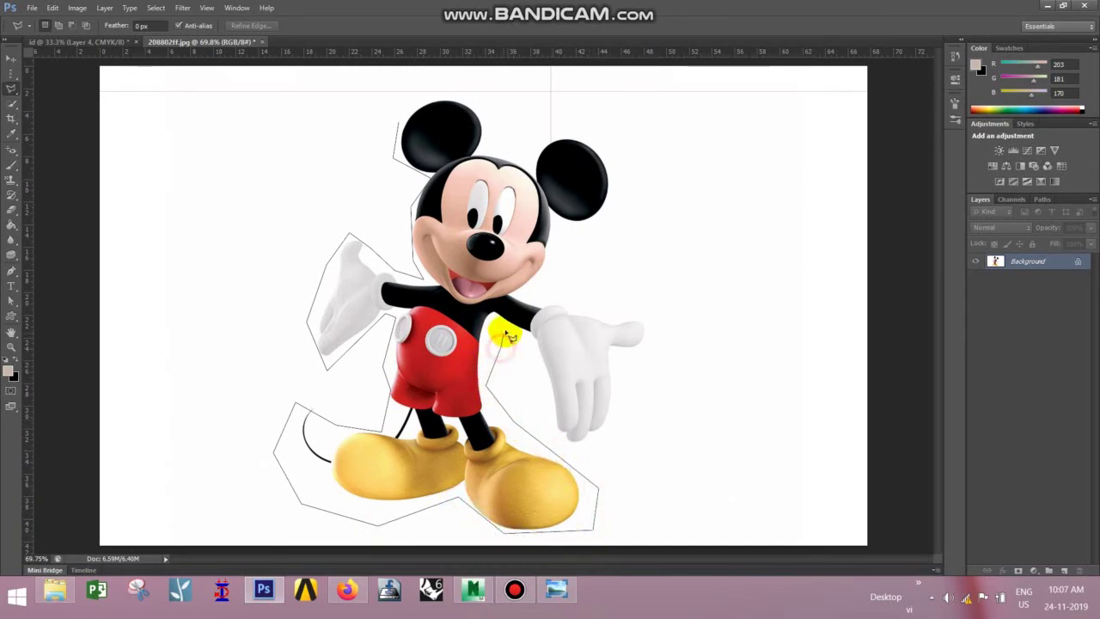
{"action": "left_click", "coordinate": [557, 434]}
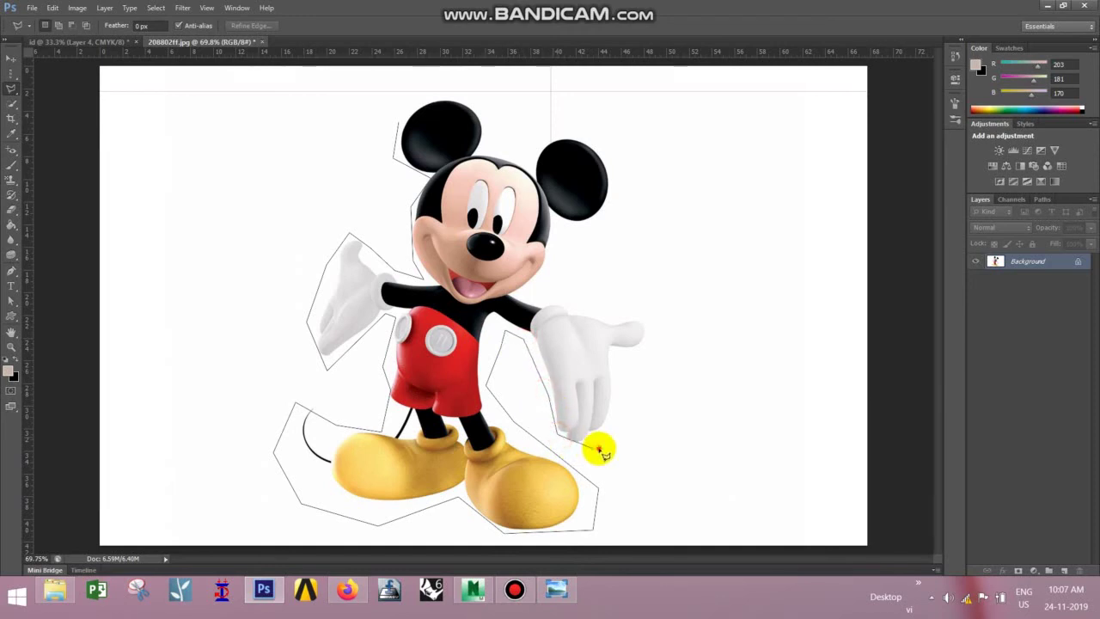
{"action": "left_click", "coordinate": [614, 436]}
{"action": "left_click", "coordinate": [646, 370]}
{"action": "left_click", "coordinate": [658, 326]}
{"action": "left_click", "coordinate": [632, 319]}
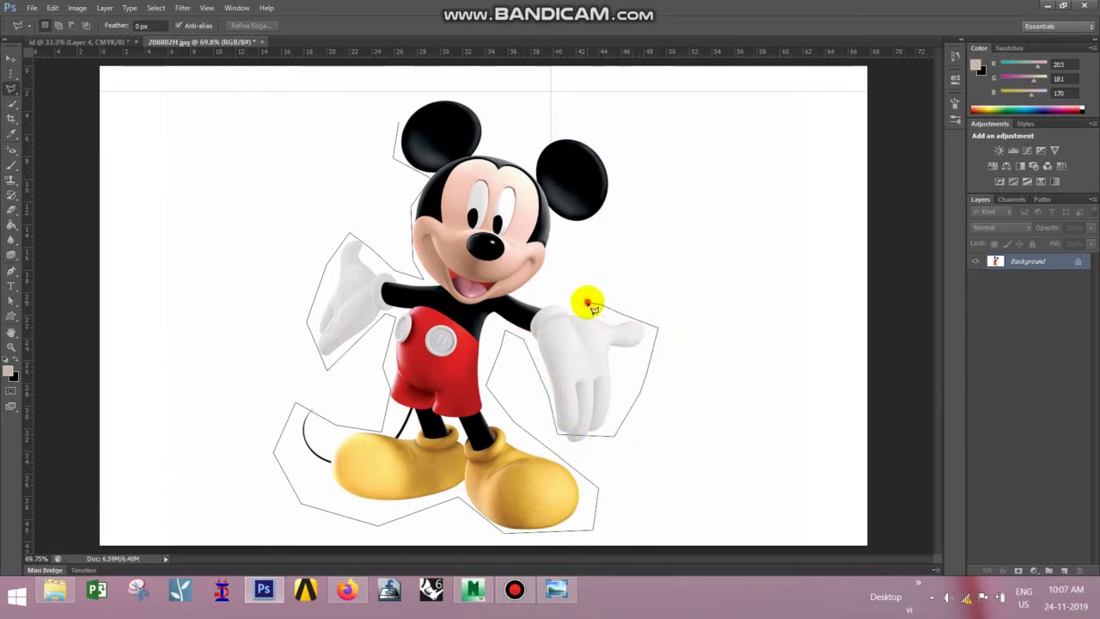
- Outline the right ear, head top and left ear, closing the selection at the start point
{"action": "left_click", "coordinate": [543, 296]}
{"action": "left_click", "coordinate": [572, 233]}
{"action": "left_click", "coordinate": [625, 207]}
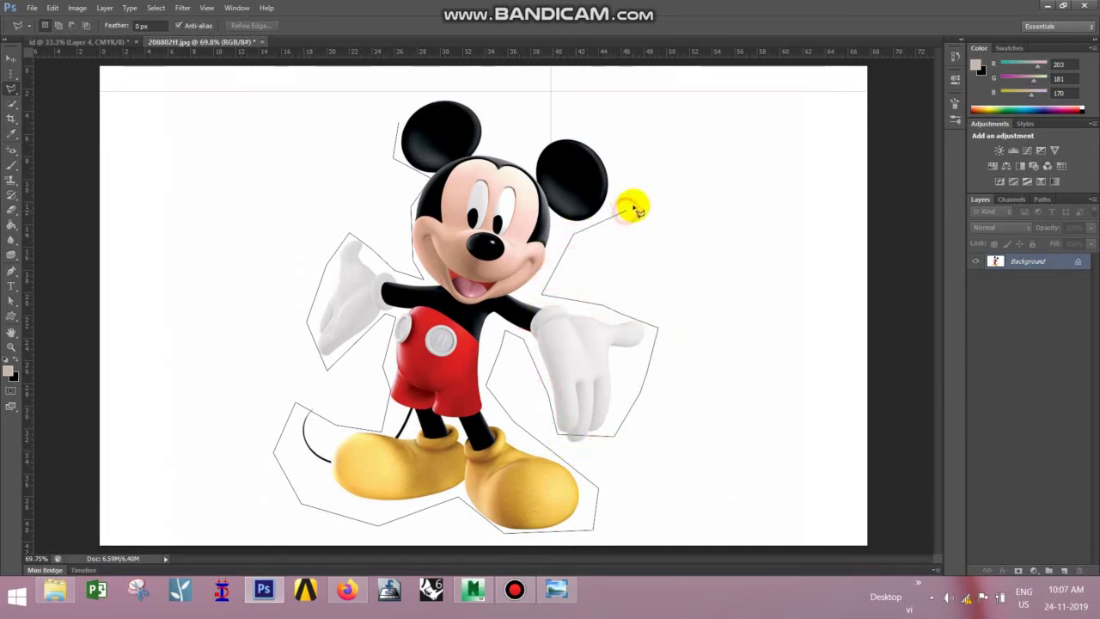
{"action": "left_click", "coordinate": [620, 157]}
{"action": "left_click", "coordinate": [588, 118]}
{"action": "left_click", "coordinate": [503, 125]}
{"action": "left_click", "coordinate": [491, 109]}
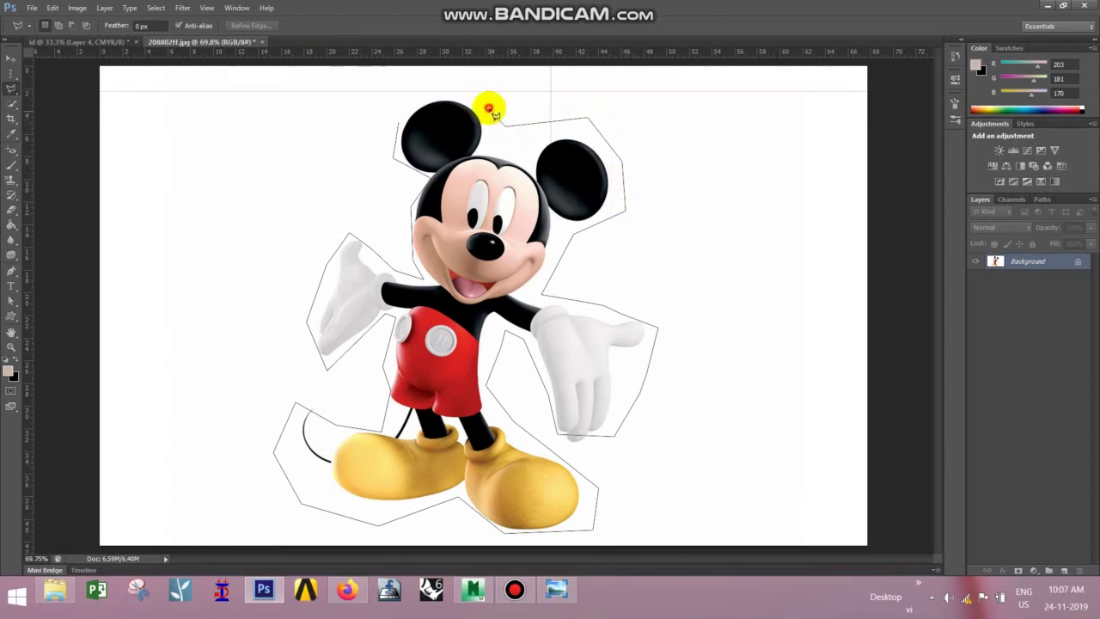
{"action": "left_click", "coordinate": [438, 93]}
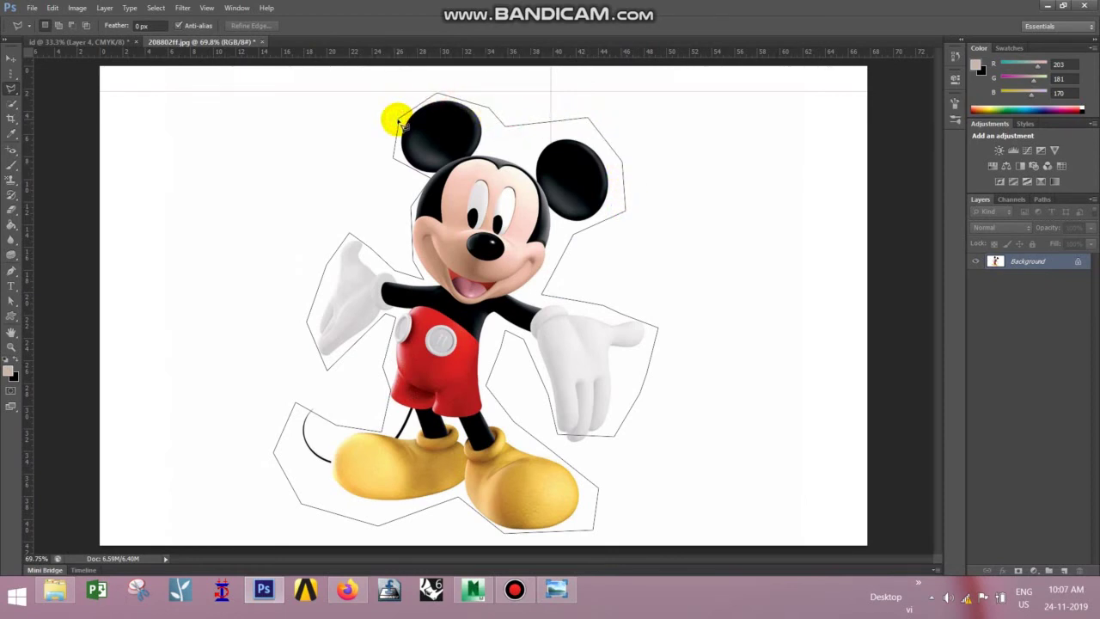
{"action": "left_click", "coordinate": [401, 135]}
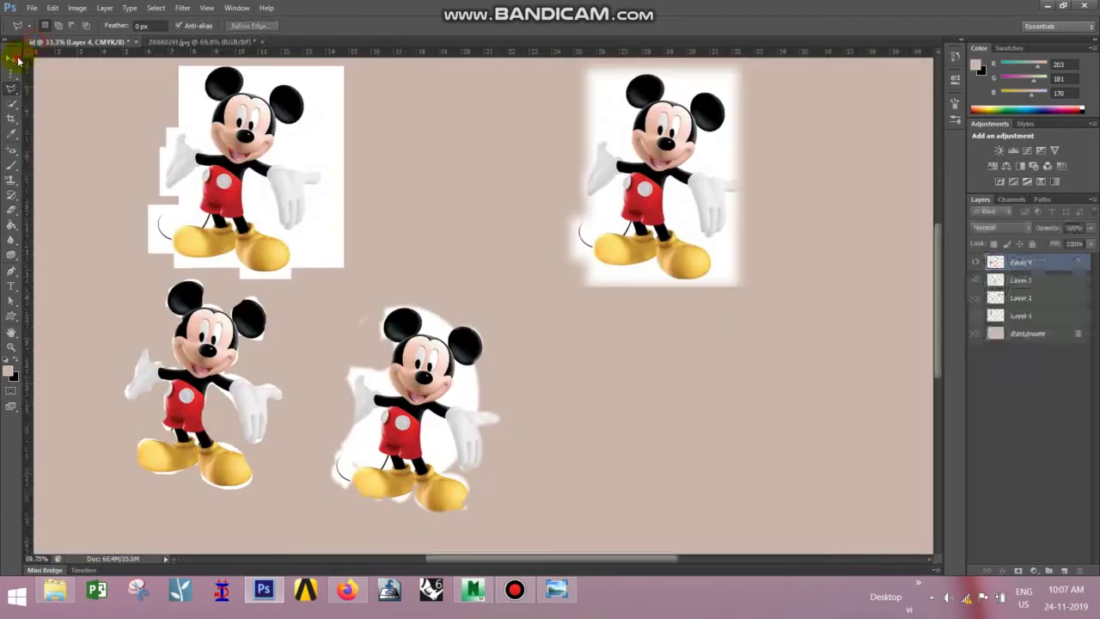
- Paste Mickey into the id card as Layer 5 and move the bottom-left Mickey to the right
{"action": "left_click", "coordinate": [11, 57]}
{"action": "left_click", "coordinate": [35, 41]}
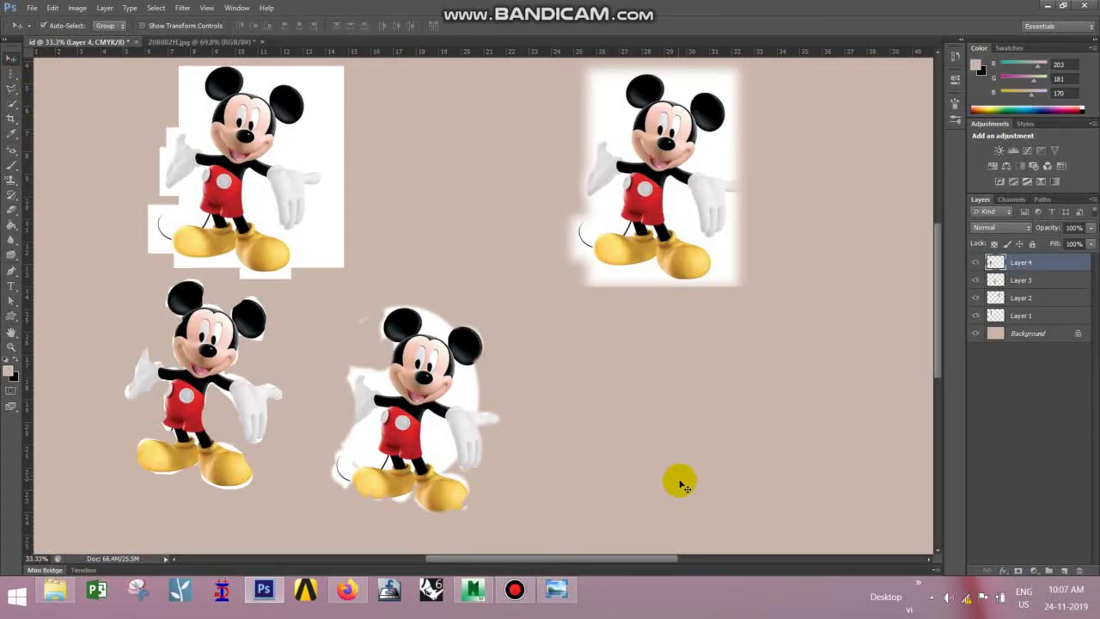
{"action": "key", "text": "ctrl+v"}
{"action": "left_click_drag", "start_coordinate": [569, 338], "coordinate": [623, 371]}
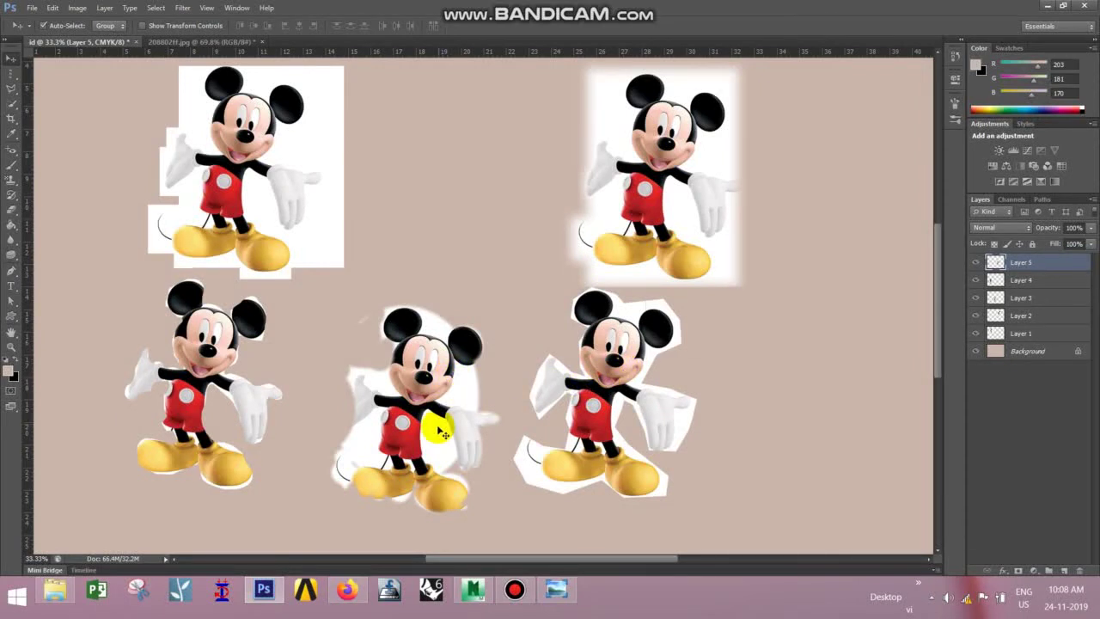
{"action": "left_click_drag", "start_coordinate": [187, 338], "coordinate": [779, 352]}
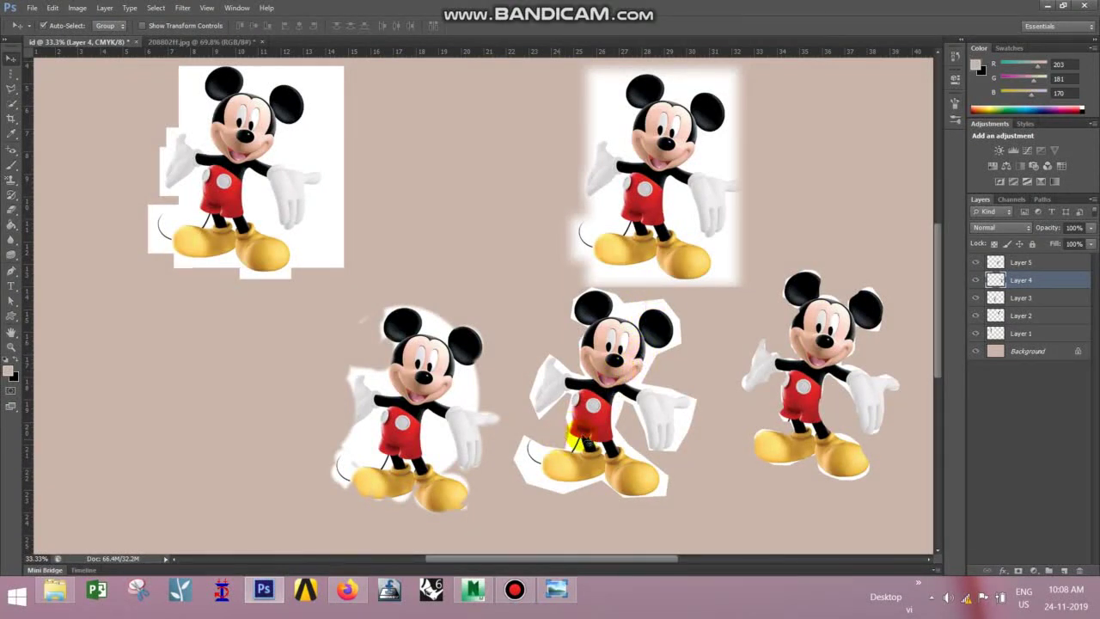
- Deselect the source image and start a new Polygonal Lasso outline around Mickey's upper body
{"action": "left_click", "coordinate": [199, 41]}
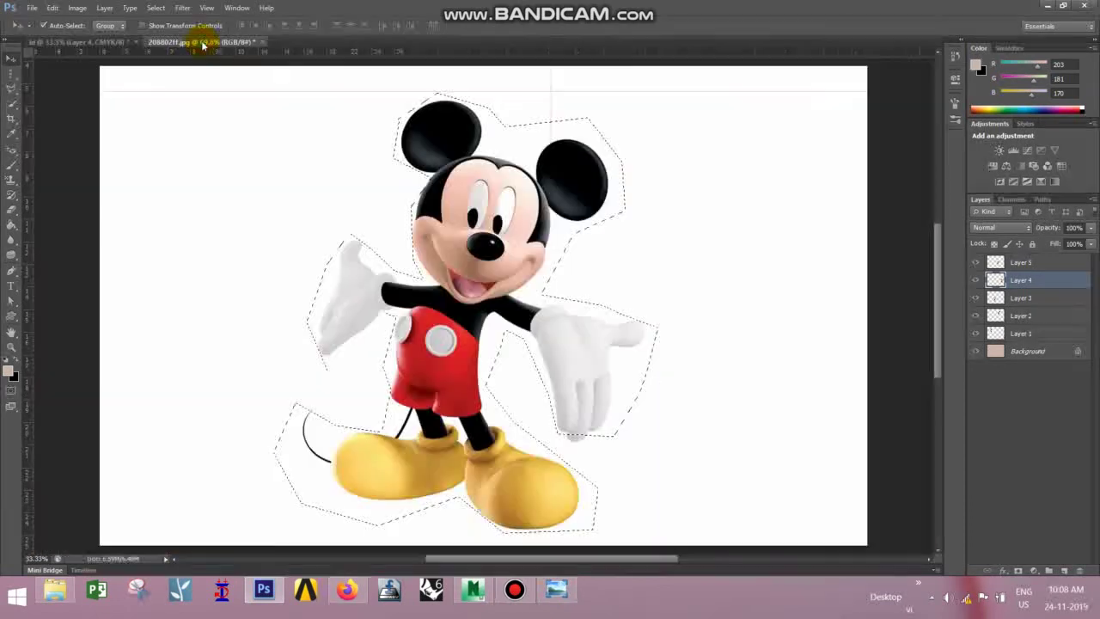
{"action": "key", "text": "ctrl+d"}
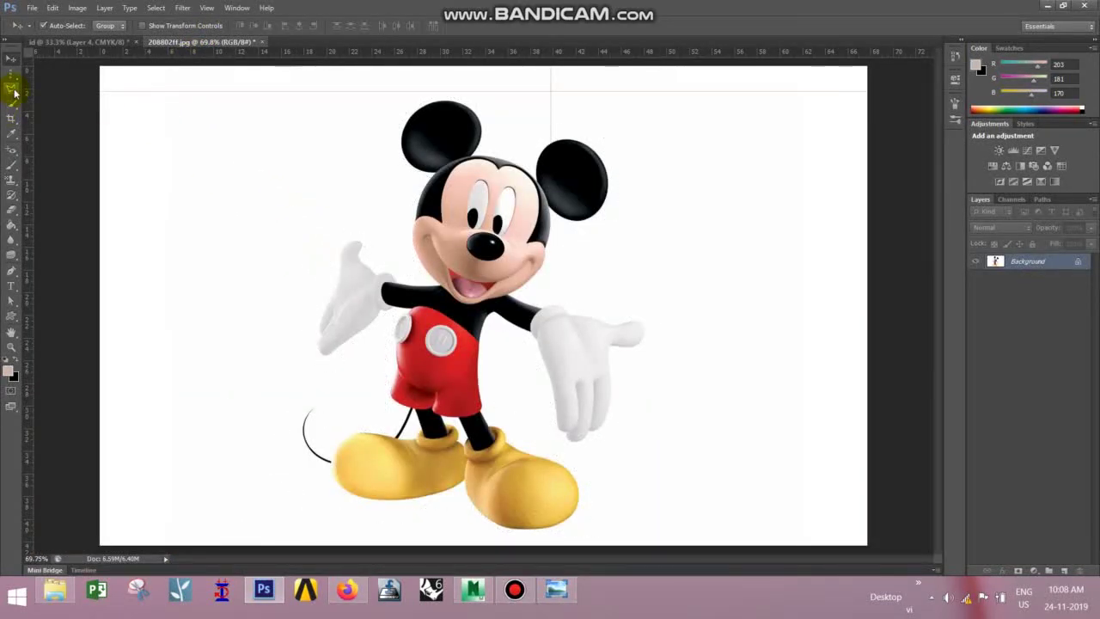
{"action": "left_click", "coordinate": [15, 92]}
{"action": "left_click", "coordinate": [352, 317]}
{"action": "left_click", "coordinate": [585, 213]}
{"action": "left_click", "coordinate": [660, 383]}
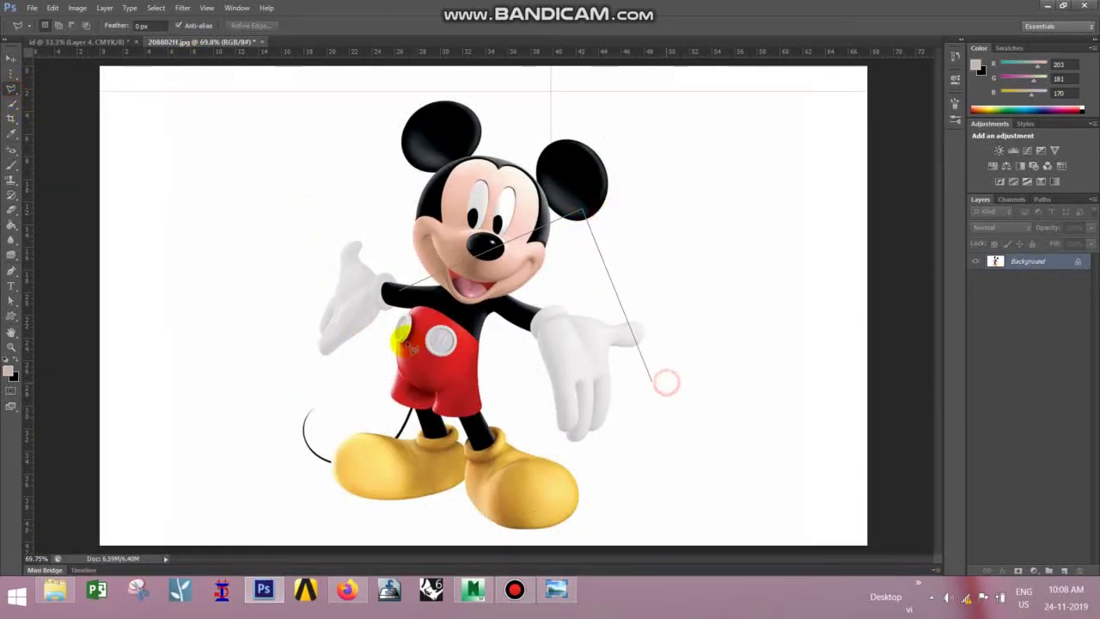
{"action": "left_click", "coordinate": [405, 290]}
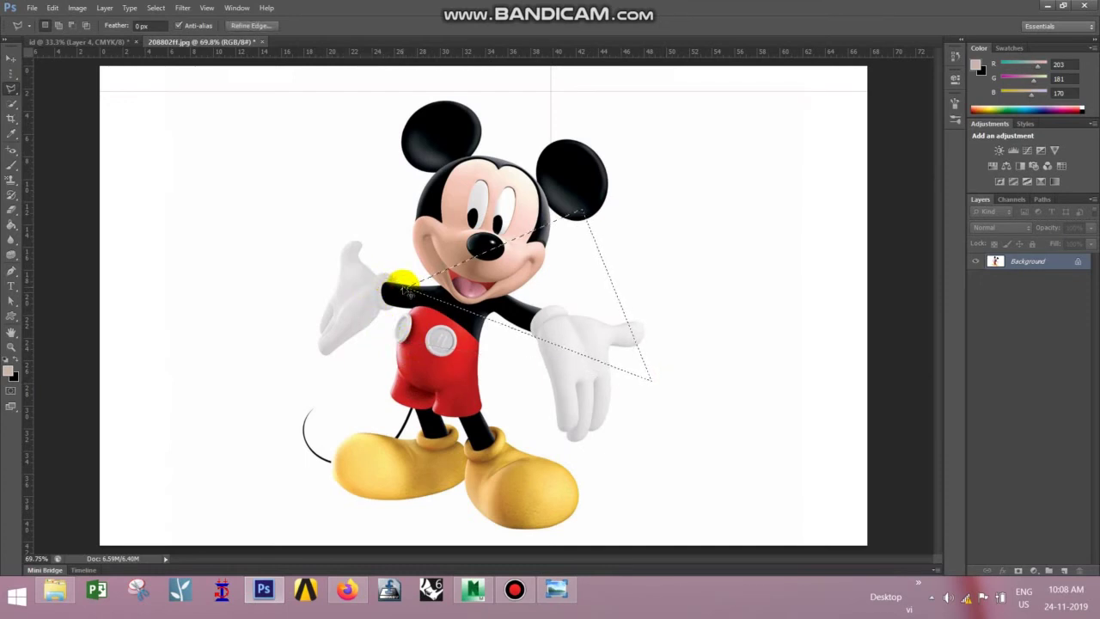
{"action": "left_click", "coordinate": [61, 47]}
{"action": "key", "text": "v"}
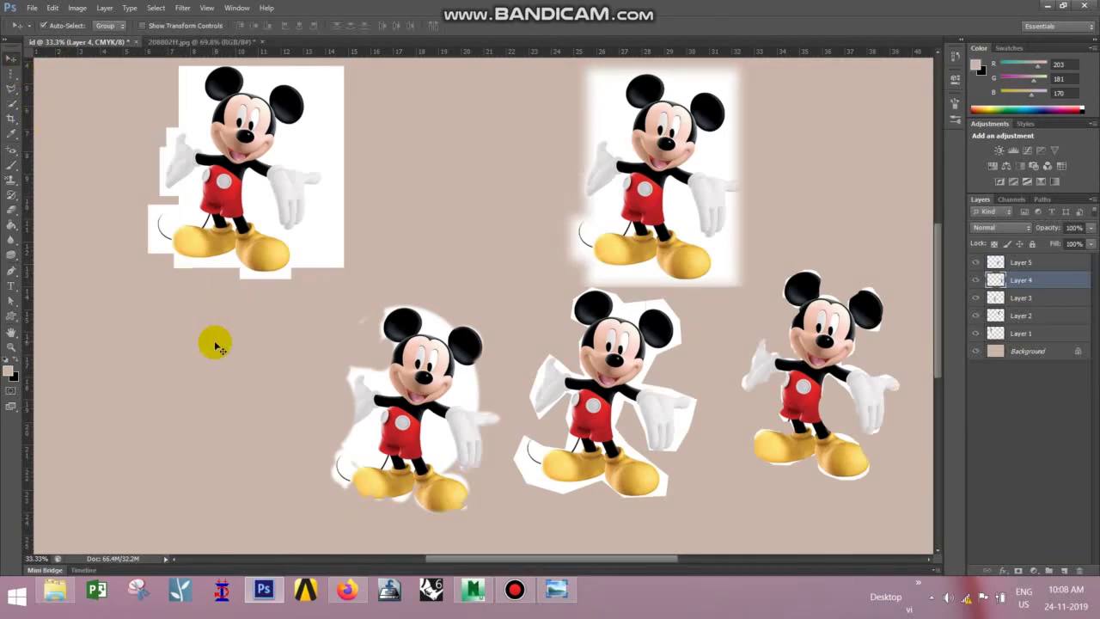
{"action": "key", "text": "ctrl+v"}
{"action": "left_click_drag", "start_coordinate": [487, 293], "coordinate": [152, 372]}
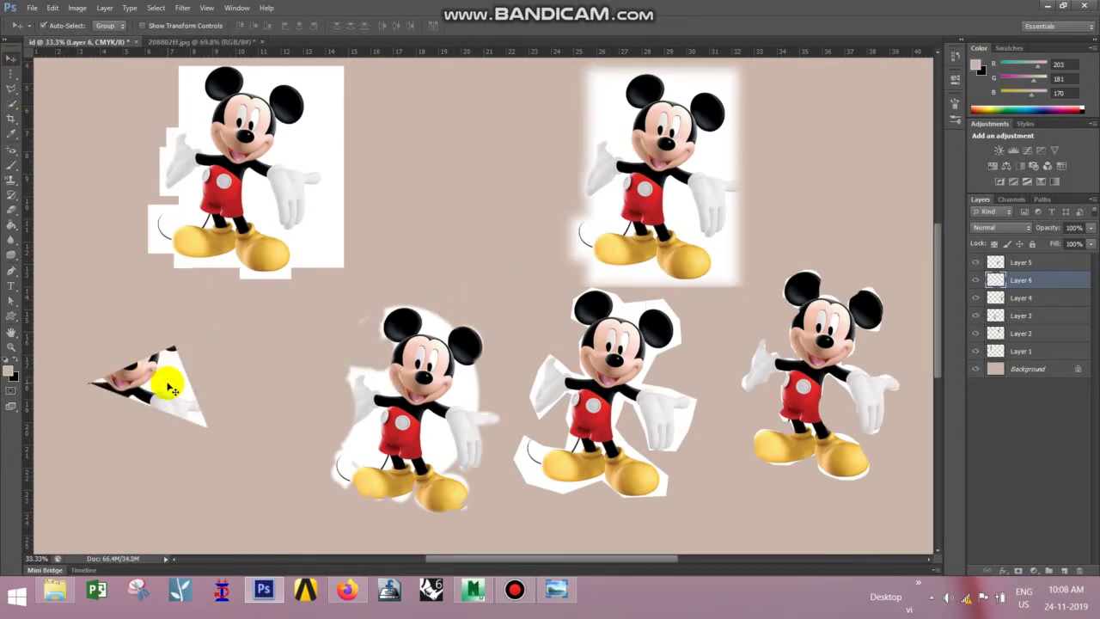
{"action": "key", "text": "Delete"}
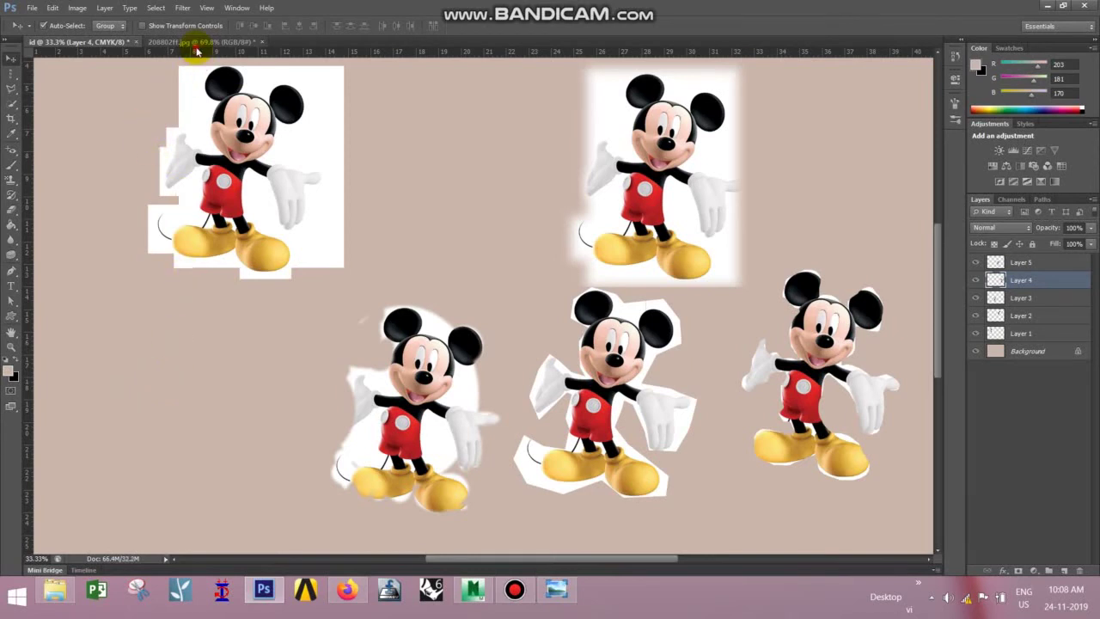
{"action": "left_click", "coordinate": [197, 42]}
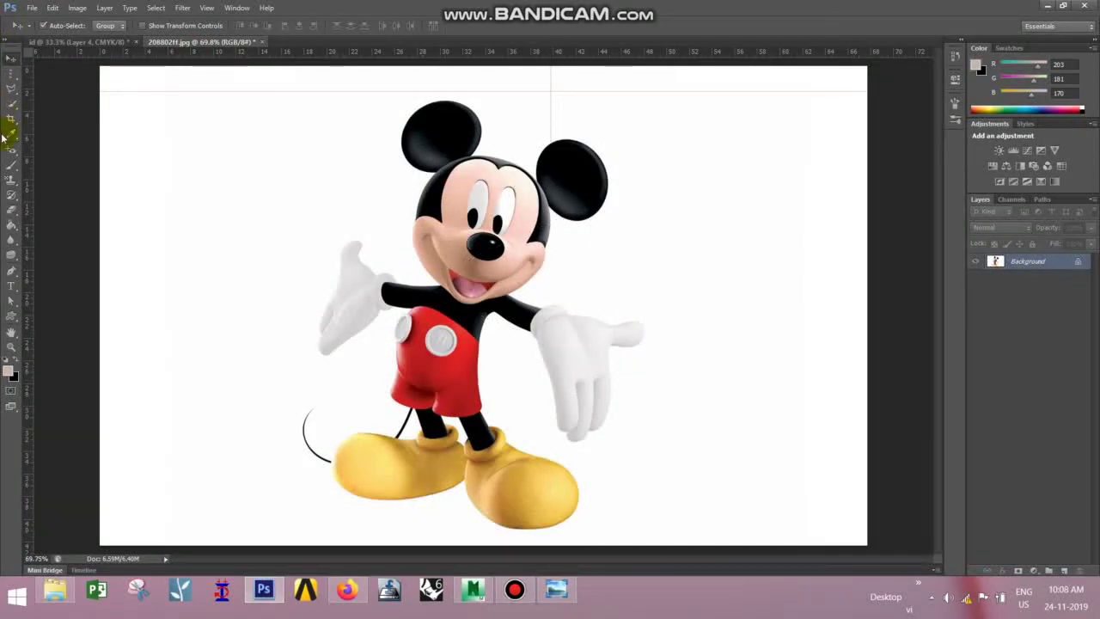
- Trace and close Mickey's outline with the Magnetic Lasso, then take the Move tool to the id card
{"action": "left_click_drag", "start_coordinate": [14, 93], "coordinate": [56, 113]}
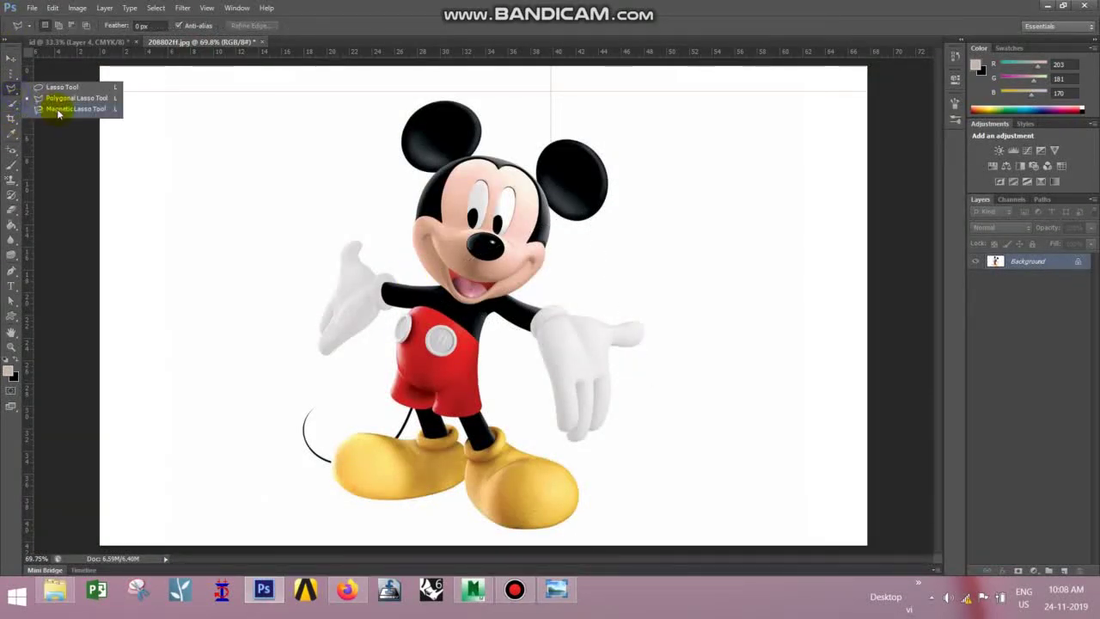
{"action": "left_click", "coordinate": [58, 110]}
{"action": "left_click", "coordinate": [401, 156]}
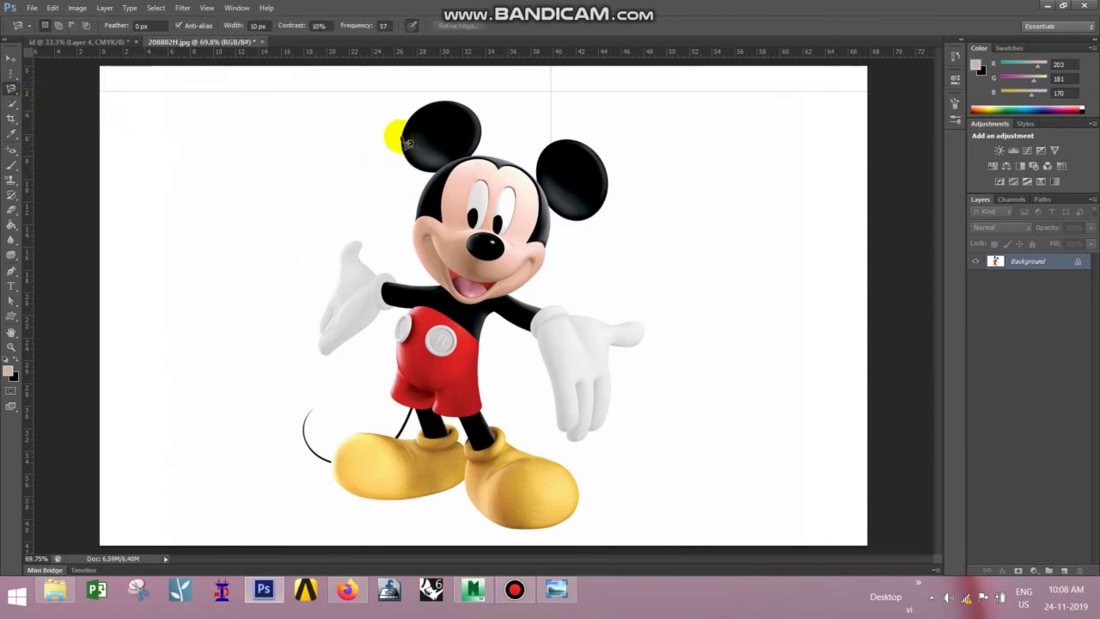
{"action": "mouse_move", "coordinate": [408, 142]}
{"action": "left_mouse_down"}
{"action": "mouse_move", "coordinate": [407, 118]}
{"action": "mouse_move", "coordinate": [454, 103]}
{"action": "mouse_move", "coordinate": [490, 121]}
{"action": "left_mouse_up"}
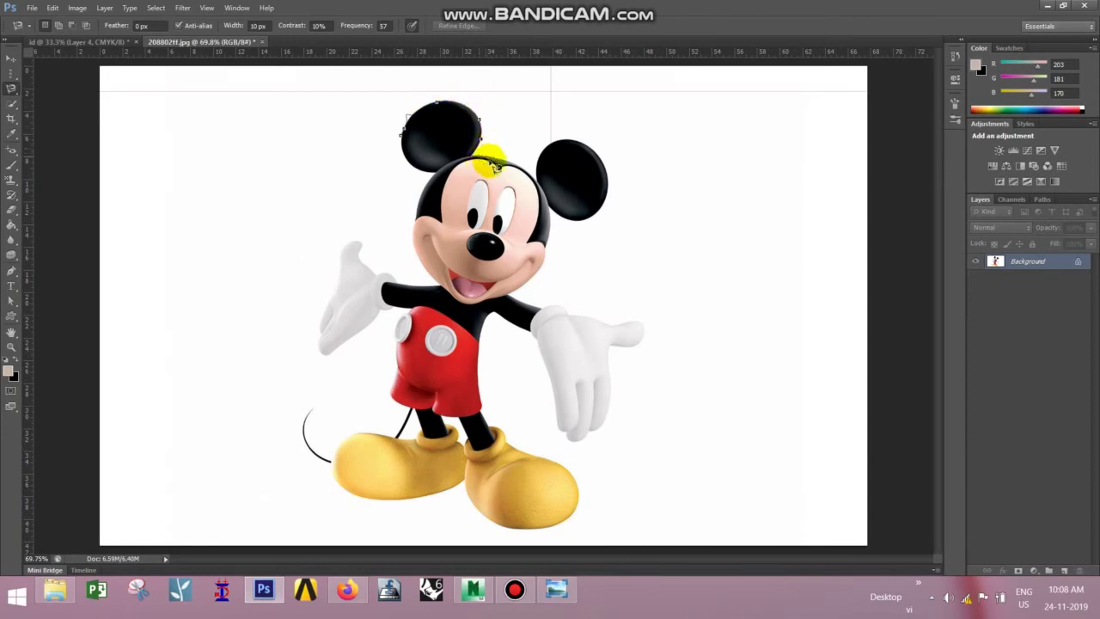
{"action": "mouse_move", "coordinate": [496, 167]}
{"action": "left_mouse_down"}
{"action": "mouse_move", "coordinate": [545, 181]}
{"action": "mouse_move", "coordinate": [553, 156]}
{"action": "mouse_move", "coordinate": [580, 143]}
{"action": "mouse_move", "coordinate": [613, 175]}
{"action": "mouse_move", "coordinate": [611, 217]}
{"action": "mouse_move", "coordinate": [582, 232]}
{"action": "mouse_move", "coordinate": [555, 219]}
{"action": "mouse_move", "coordinate": [548, 269]}
{"action": "mouse_move", "coordinate": [519, 301]}
{"action": "mouse_move", "coordinate": [540, 318]}
{"action": "mouse_move", "coordinate": [647, 326]}
{"action": "mouse_move", "coordinate": [647, 342]}
{"action": "mouse_move", "coordinate": [608, 361]}
{"action": "mouse_move", "coordinate": [616, 412]}
{"action": "mouse_move", "coordinate": [605, 439]}
{"action": "mouse_move", "coordinate": [568, 446]}
{"action": "mouse_move", "coordinate": [524, 331]}
{"action": "left_mouse_up"}
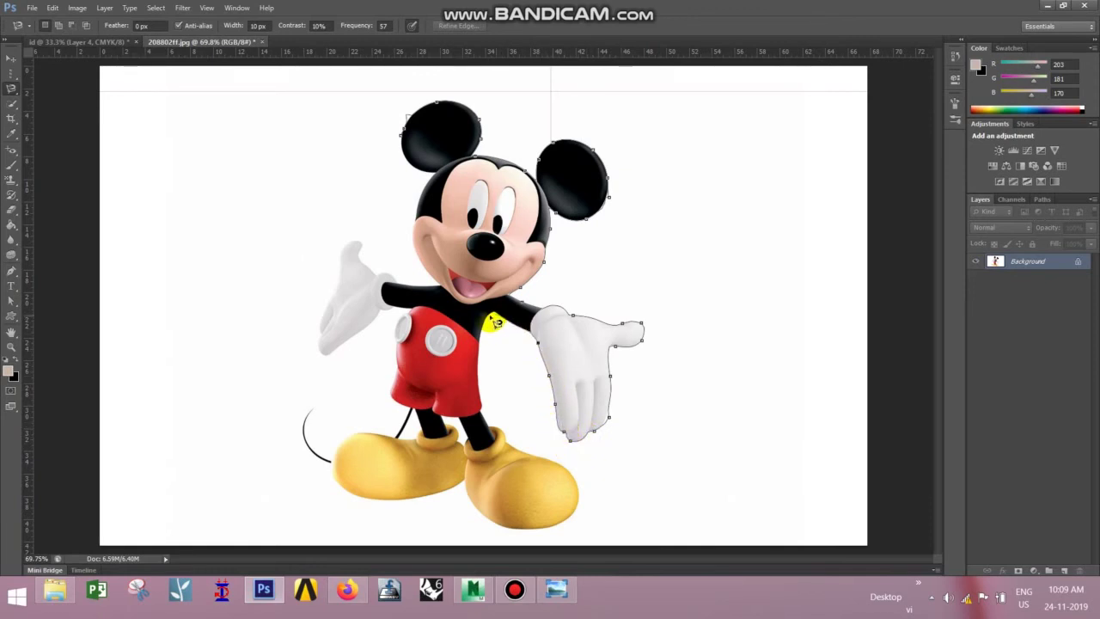
{"action": "mouse_move", "coordinate": [484, 380]}
{"action": "left_mouse_down"}
{"action": "mouse_move", "coordinate": [496, 434]}
{"action": "mouse_move", "coordinate": [581, 484]}
{"action": "mouse_move", "coordinate": [578, 518]}
{"action": "mouse_move", "coordinate": [507, 534]}
{"action": "mouse_move", "coordinate": [480, 521]}
{"action": "mouse_move", "coordinate": [466, 488]}
{"action": "mouse_move", "coordinate": [371, 500]}
{"action": "mouse_move", "coordinate": [333, 481]}
{"action": "mouse_move", "coordinate": [345, 446]}
{"action": "mouse_move", "coordinate": [407, 437]}
{"action": "mouse_move", "coordinate": [413, 415]}
{"action": "mouse_move", "coordinate": [389, 398]}
{"action": "mouse_move", "coordinate": [414, 309]}
{"action": "mouse_move", "coordinate": [392, 308]}
{"action": "mouse_move", "coordinate": [333, 361]}
{"action": "mouse_move", "coordinate": [323, 352]}
{"action": "mouse_move", "coordinate": [326, 292]}
{"action": "mouse_move", "coordinate": [343, 249]}
{"action": "mouse_move", "coordinate": [363, 245]}
{"action": "mouse_move", "coordinate": [378, 279]}
{"action": "mouse_move", "coordinate": [436, 292]}
{"action": "mouse_move", "coordinate": [438, 182]}
{"action": "left_mouse_up"}
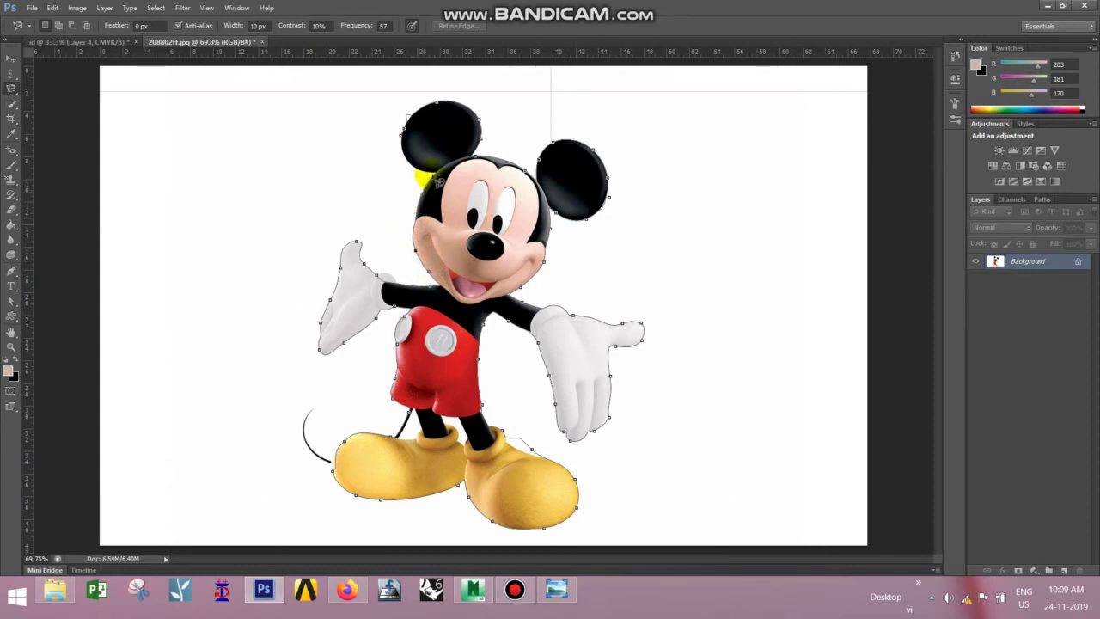
{"action": "left_click", "coordinate": [401, 138]}
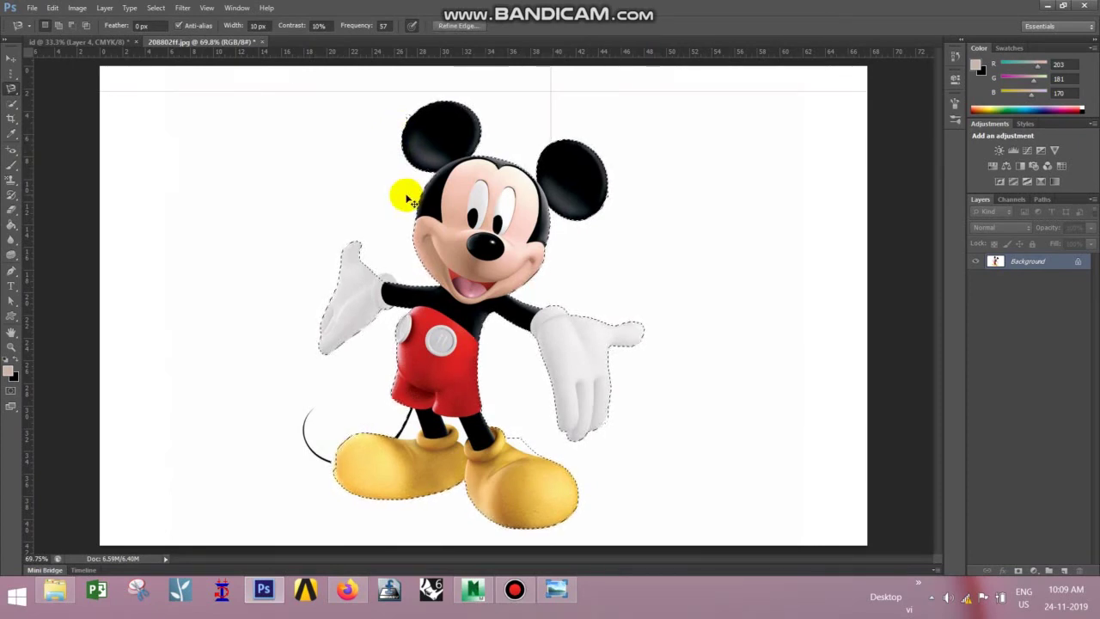
{"action": "left_click", "coordinate": [11, 58]}
{"action": "left_click", "coordinate": [60, 43]}
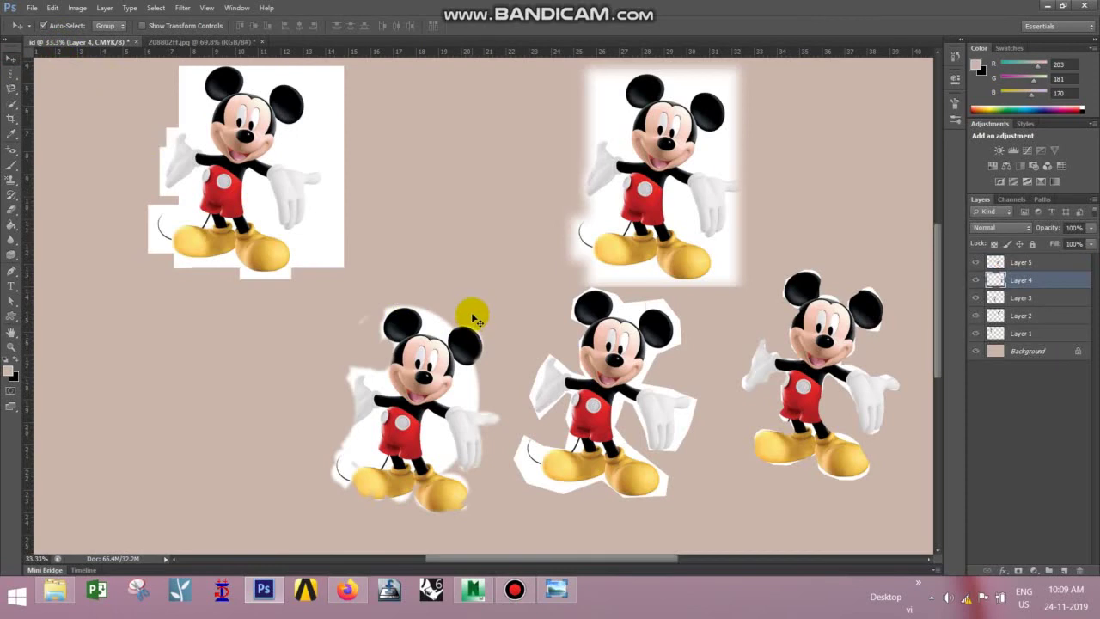
- Drop the selected Mickey into the id card as Layer 6 at lower left, then pick Quick Selection
{"action": "left_click_drag", "start_coordinate": [471, 312], "coordinate": [200, 316]}
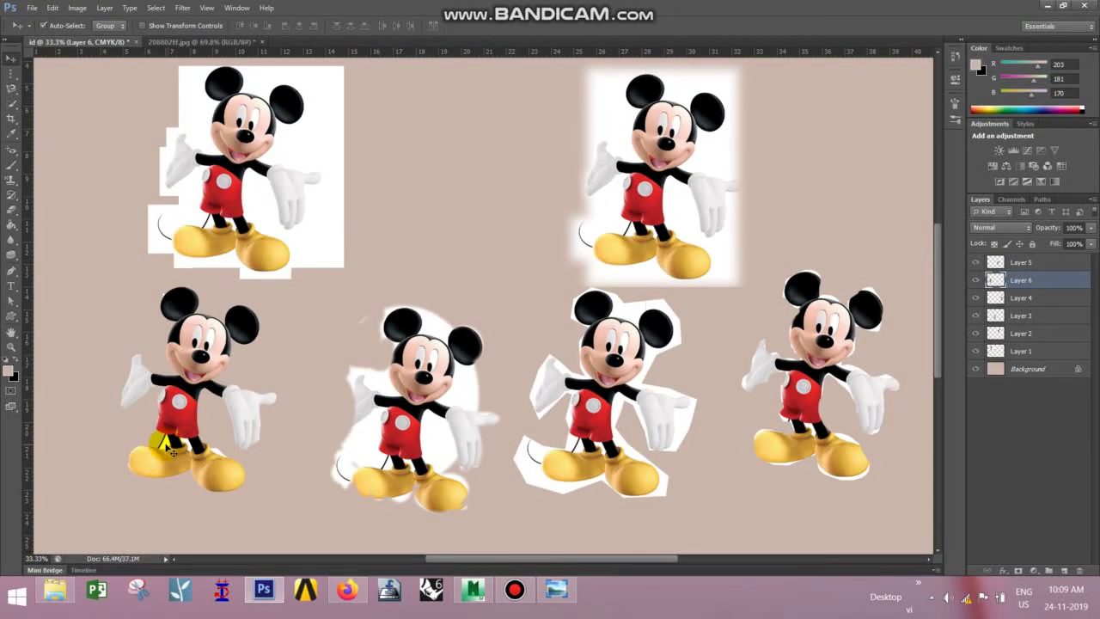
{"action": "right_click", "coordinate": [12, 89]}
{"action": "left_click", "coordinate": [43, 87]}
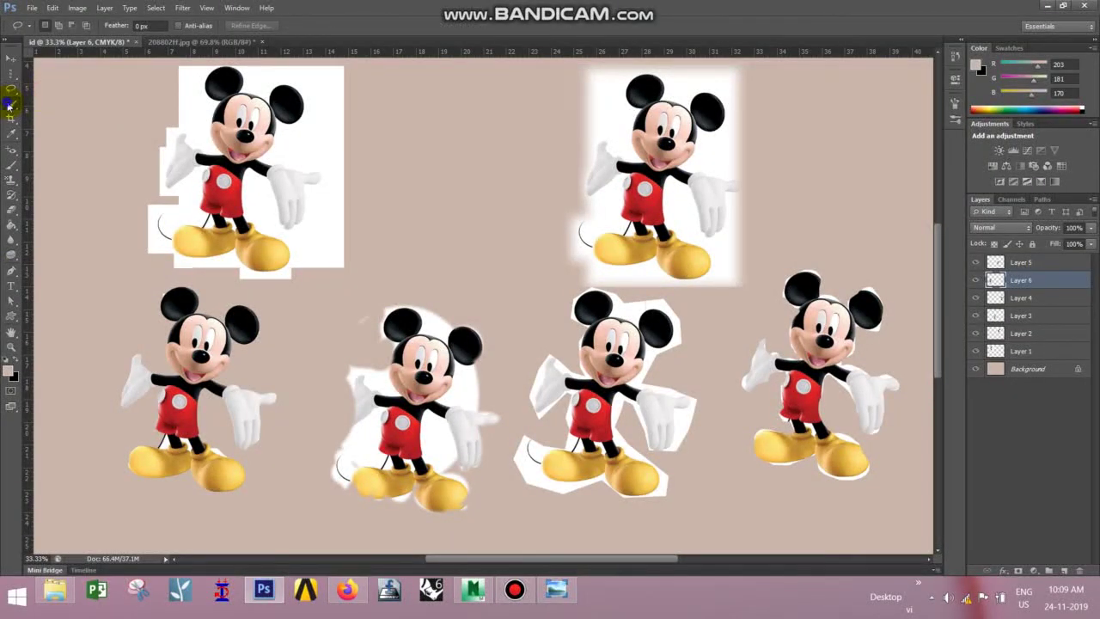
{"action": "left_click_drag", "start_coordinate": [9, 104], "coordinate": [56, 105]}
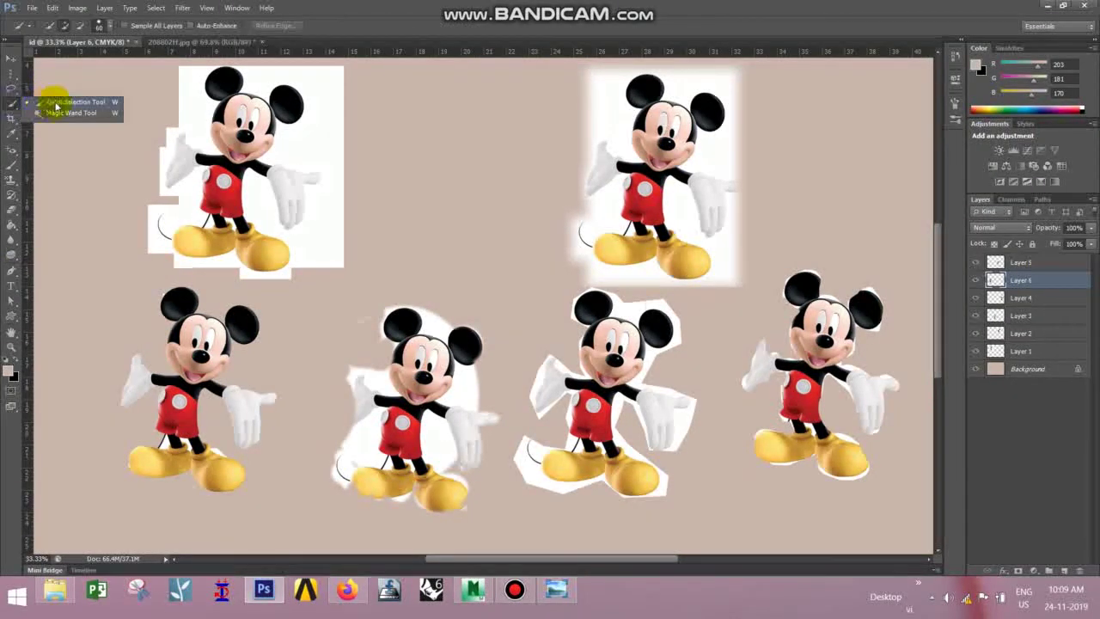
- Return to the source Mickey image, deselect, and size the Quick Selection brush back down small
{"action": "left_click", "coordinate": [167, 41]}
{"action": "key", "text": "ctrl+d"}
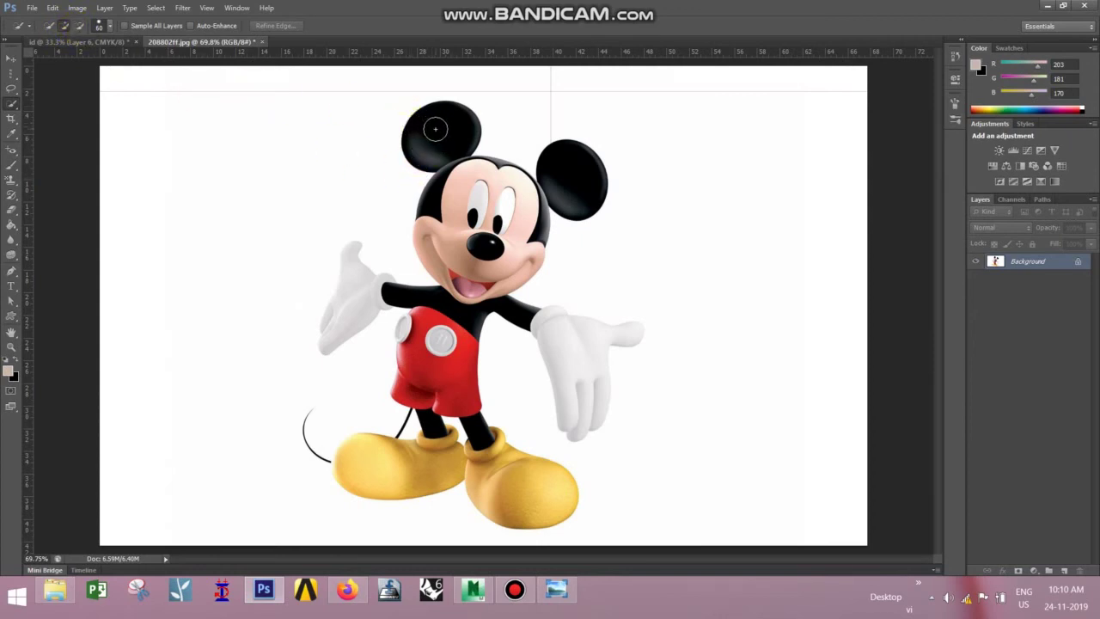
{"action": "key", "text": "bracketright"}
{"action": "key", "text": "bracketright"}
{"action": "key", "text": "bracketright"}
{"action": "key", "text": "bracketright"}
{"action": "key", "text": "bracketright"}
{"action": "key", "text": "bracketright"}
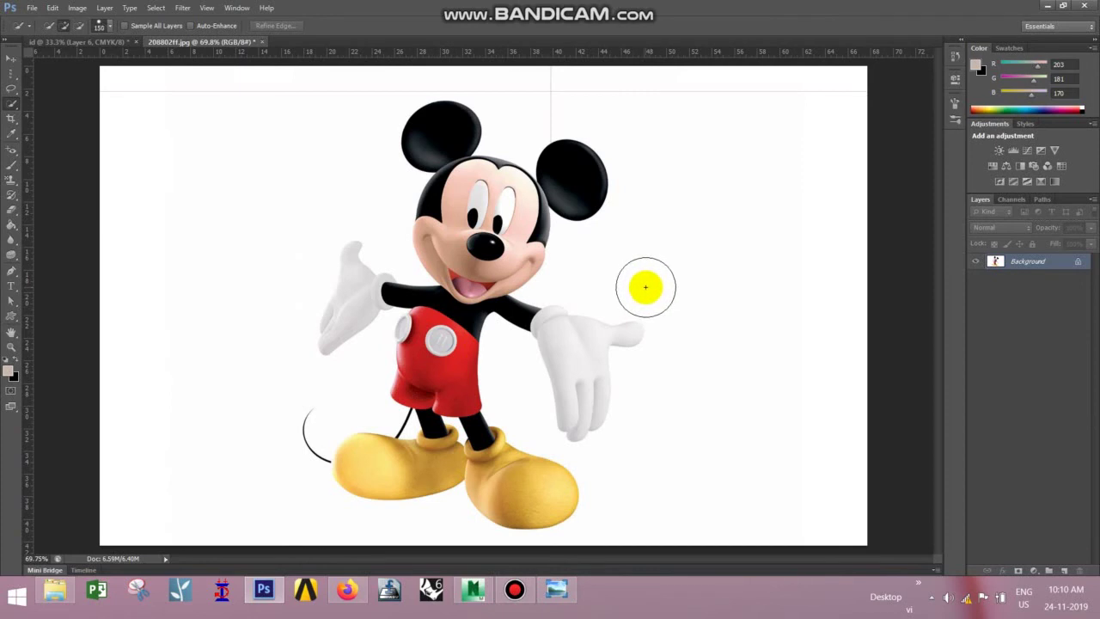
{"action": "key", "text": "bracketright"}
{"action": "key", "text": "bracketright"}
{"action": "key", "text": "bracketright"}
{"action": "key", "text": "bracketright"}
{"action": "key", "text": "bracketright"}
{"action": "key", "text": "bracketright"}
{"action": "key", "text": "bracketright"}
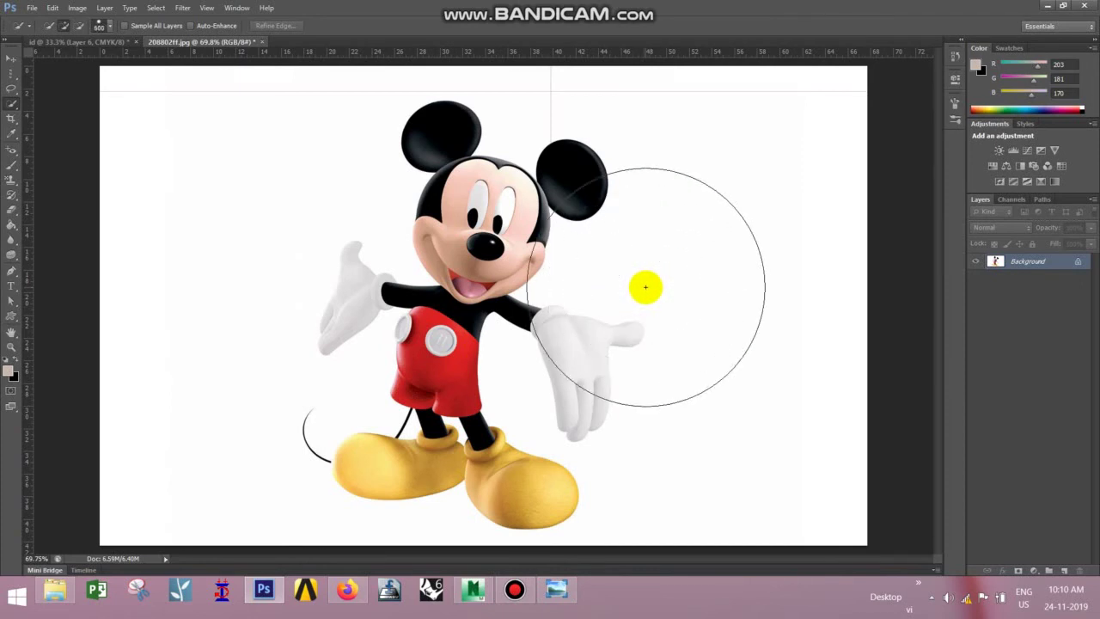
{"action": "key", "text": "bracketright"}
{"action": "key", "text": "bracketright"}
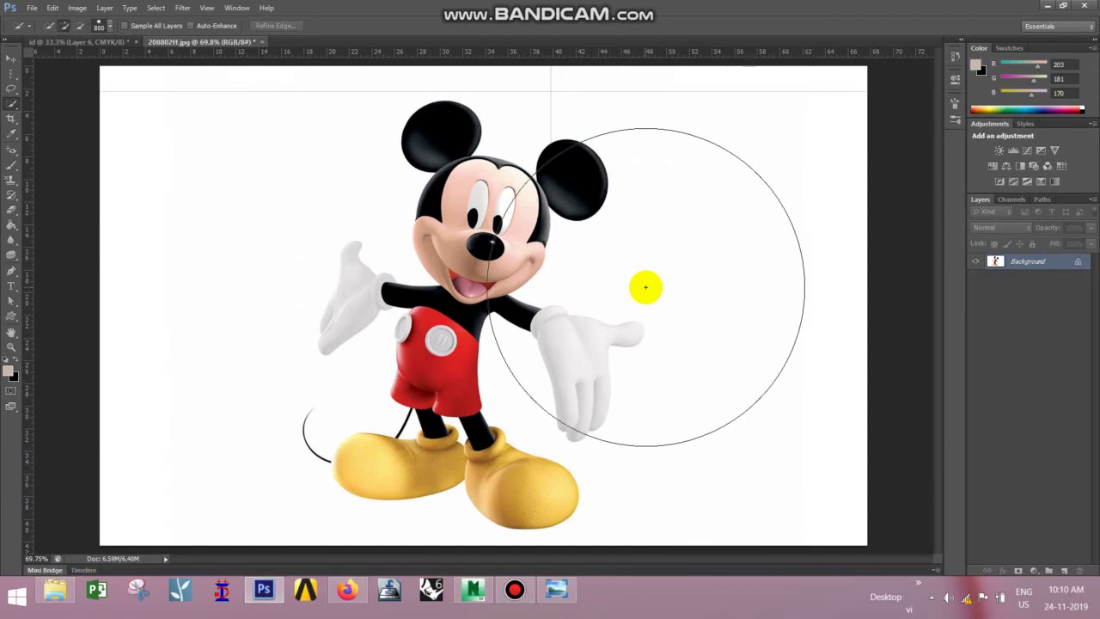
{"action": "key", "text": "bracketleft"}
{"action": "key", "text": "bracketleft"}
{"action": "key", "text": "bracketleft"}
{"action": "key", "text": "bracketleft"}
{"action": "key", "text": "bracketleft"}
{"action": "key", "text": "bracketleft"}
{"action": "key", "text": "bracketleft"}
{"action": "key", "text": "bracketleft"}
{"action": "key", "text": "bracketleft"}
{"action": "key", "text": "bracketleft"}
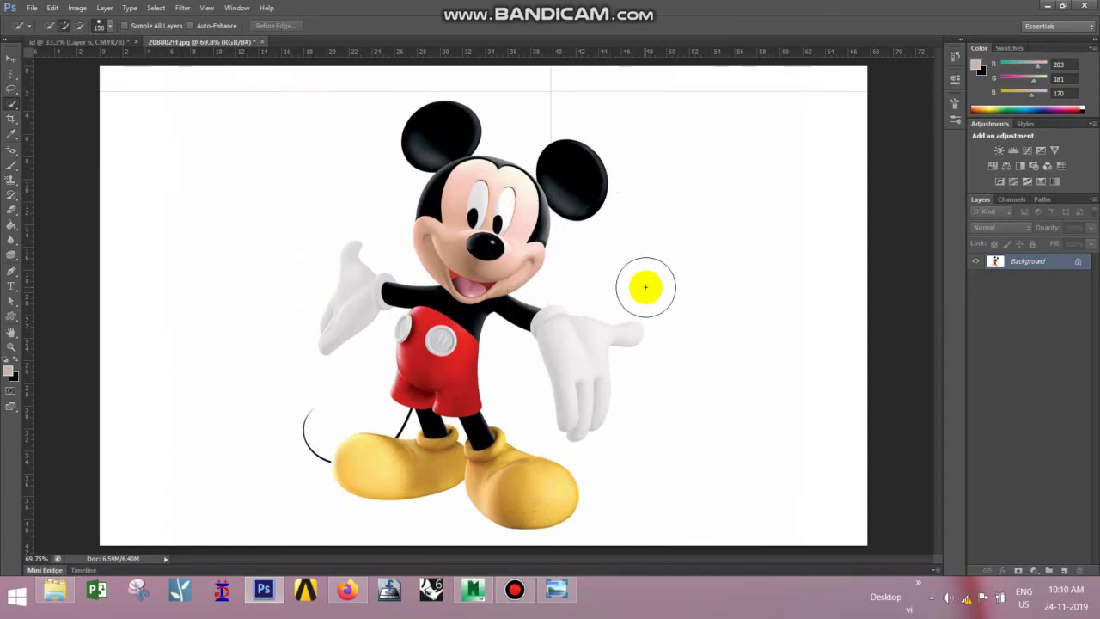
- Paint a quick selection over Mickey's ears, face, both gloves and right cheek
{"action": "mouse_move", "coordinate": [455, 147]}
{"action": "left_mouse_down"}
{"action": "mouse_move", "coordinate": [448, 141]}
{"action": "mouse_move", "coordinate": [455, 172]}
{"action": "left_mouse_up"}
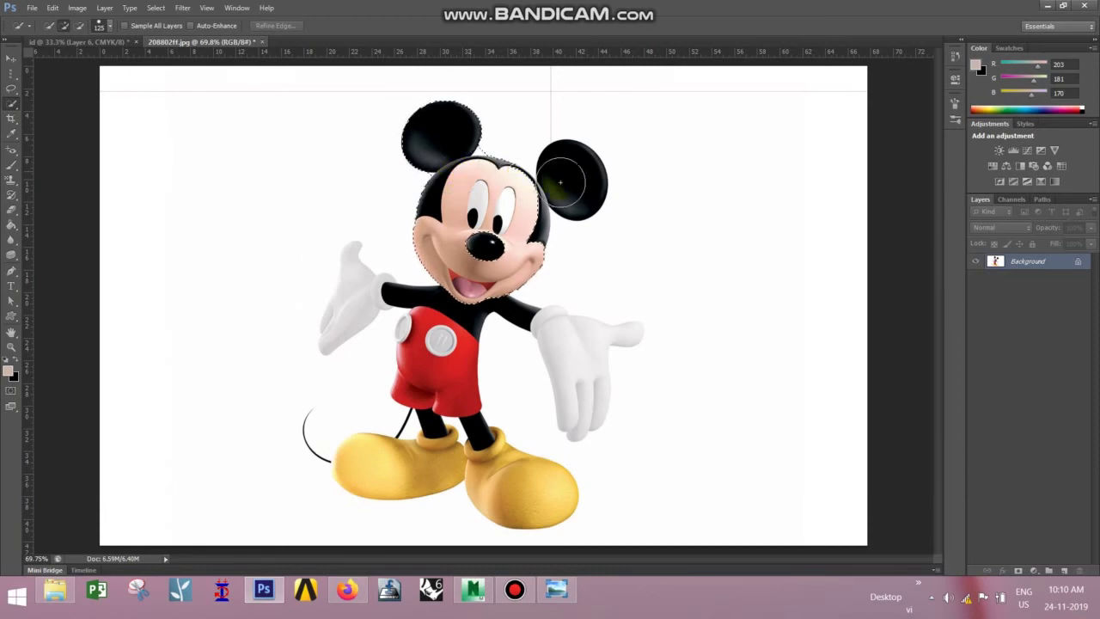
{"action": "mouse_move", "coordinate": [570, 177]}
{"action": "left_mouse_down"}
{"action": "mouse_move", "coordinate": [489, 249]}
{"action": "mouse_move", "coordinate": [445, 335]}
{"action": "mouse_move", "coordinate": [447, 386]}
{"action": "mouse_move", "coordinate": [414, 461]}
{"action": "mouse_move", "coordinate": [502, 488]}
{"action": "left_mouse_up"}
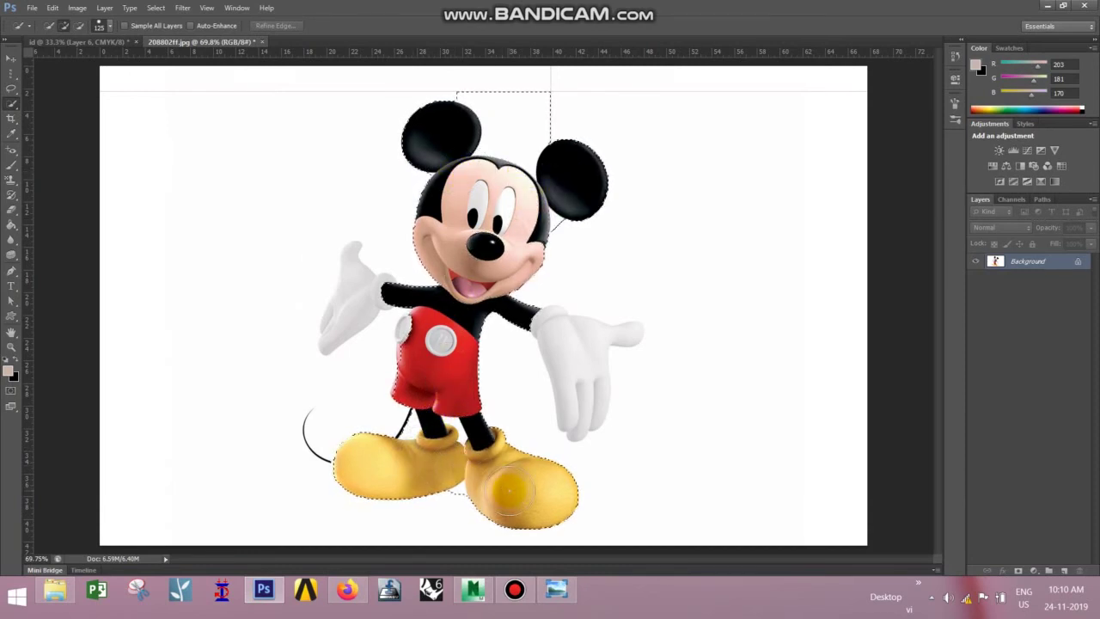
{"action": "mouse_move", "coordinate": [356, 295]}
{"action": "left_mouse_down"}
{"action": "mouse_move", "coordinate": [487, 339]}
{"action": "mouse_move", "coordinate": [550, 335]}
{"action": "mouse_move", "coordinate": [570, 358]}
{"action": "mouse_move", "coordinate": [600, 344]}
{"action": "left_mouse_up"}
{"action": "mouse_move", "coordinate": [555, 254]}
{"action": "left_mouse_down"}
{"action": "mouse_move", "coordinate": [544, 219]}
{"action": "mouse_move", "coordinate": [561, 226]}
{"action": "mouse_move", "coordinate": [537, 305]}
{"action": "mouse_move", "coordinate": [485, 206]}
{"action": "left_mouse_up"}
- Subtract background above the left ear, between the right hand and shoe, and near the arm
{"action": "left_click", "coordinate": [80, 25]}
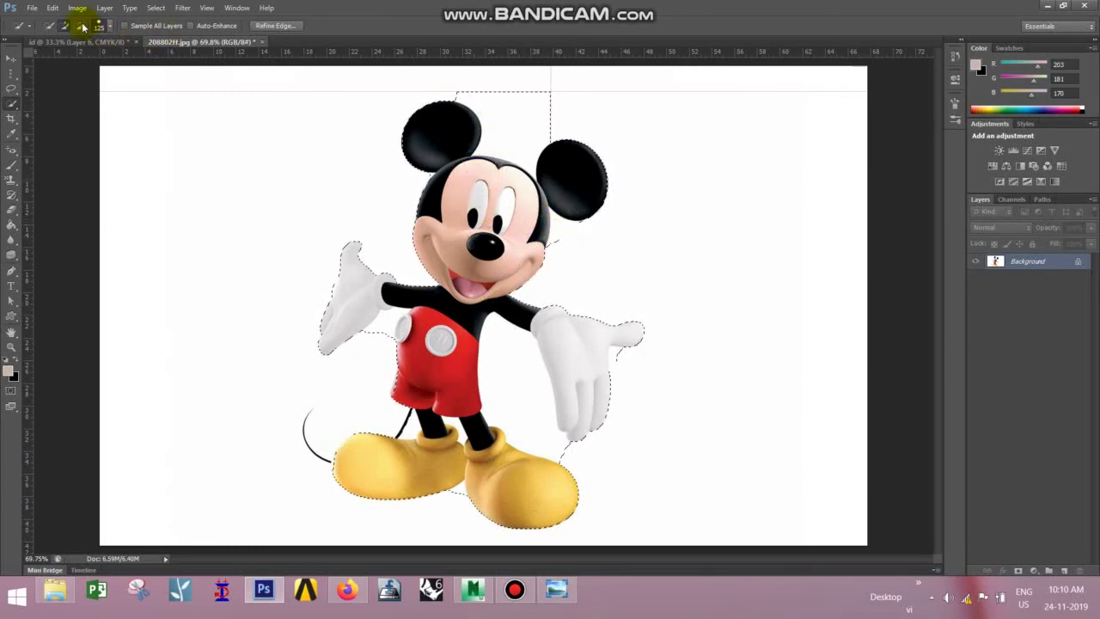
{"action": "mouse_move", "coordinate": [478, 93]}
{"action": "left_mouse_down"}
{"action": "mouse_move", "coordinate": [527, 97]}
{"action": "mouse_move", "coordinate": [540, 115]}
{"action": "mouse_move", "coordinate": [508, 129]}
{"action": "left_mouse_up"}
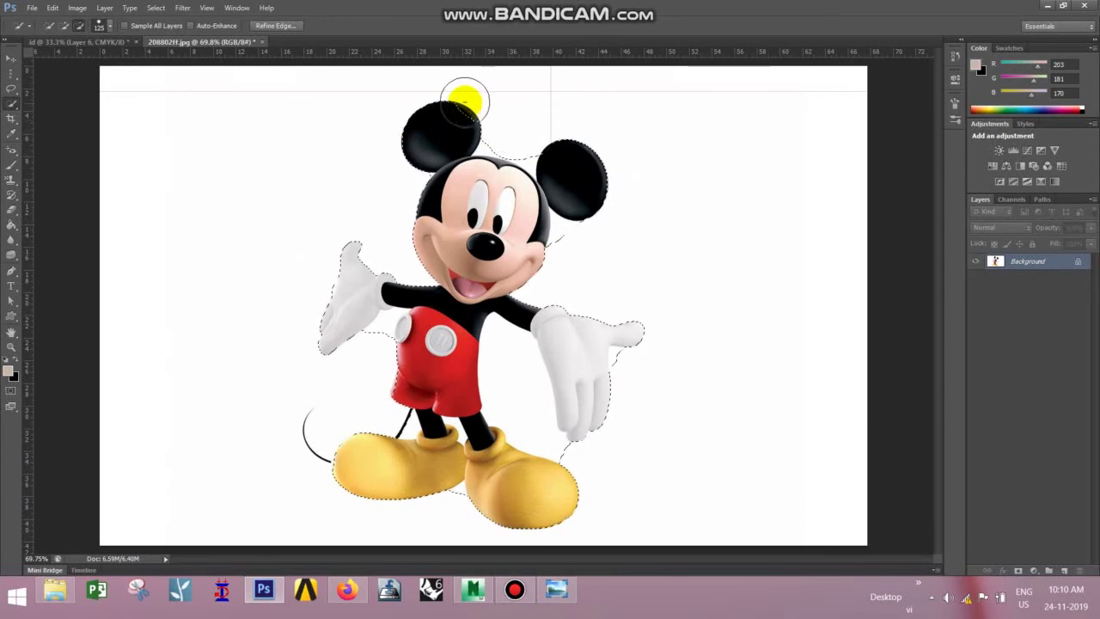
{"action": "left_click", "coordinate": [64, 25]}
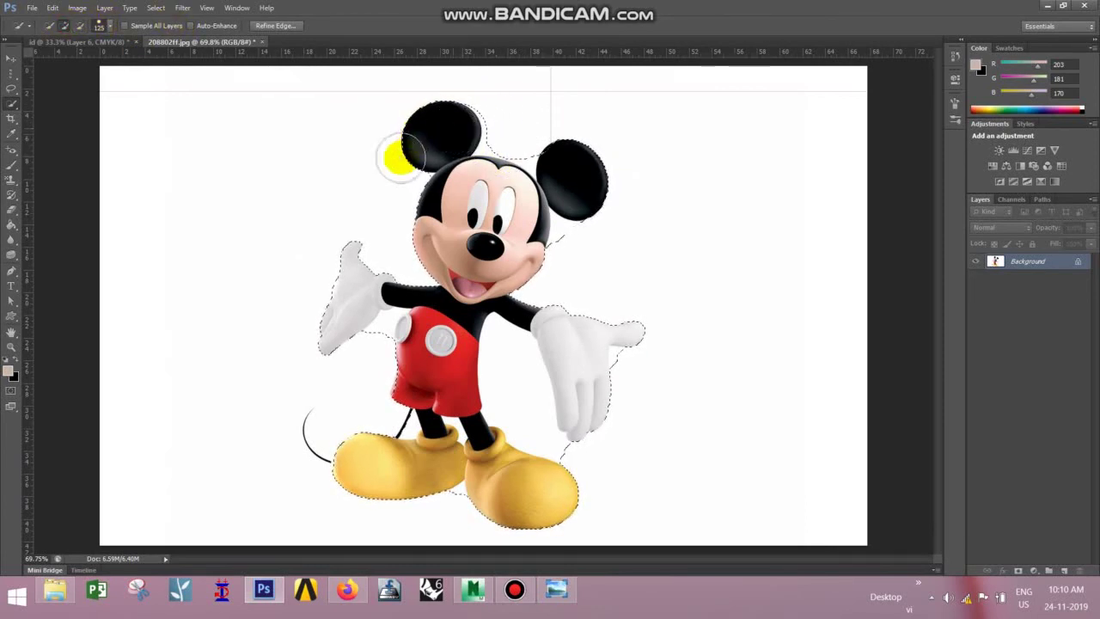
{"action": "left_click", "coordinate": [80, 25]}
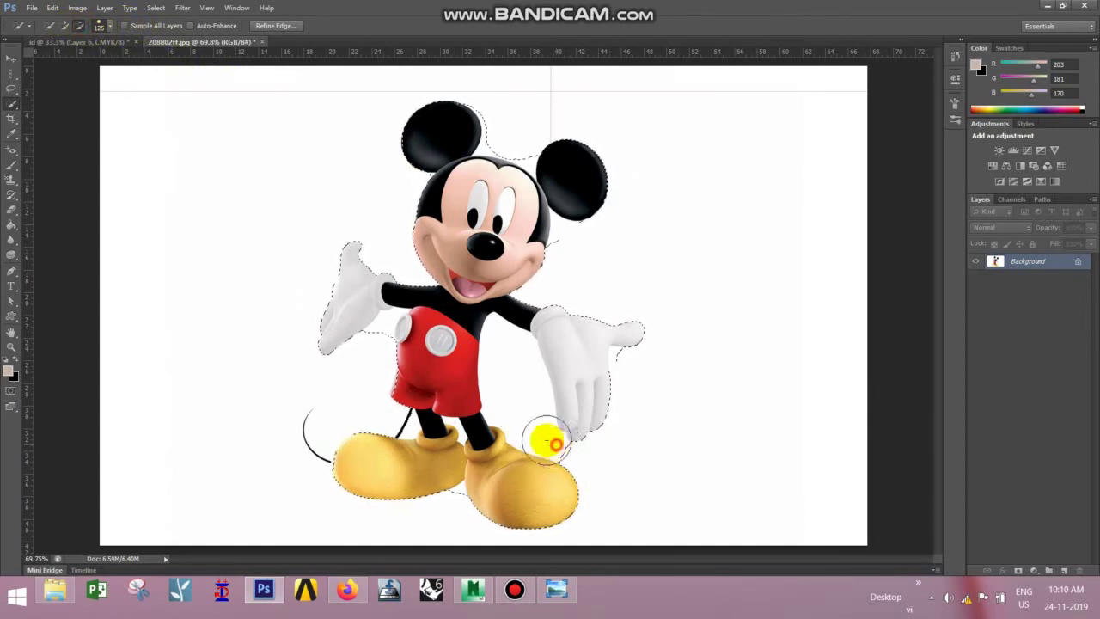
{"action": "mouse_move", "coordinate": [555, 443]}
{"action": "left_mouse_down"}
{"action": "mouse_move", "coordinate": [517, 371]}
{"action": "mouse_move", "coordinate": [557, 412]}
{"action": "mouse_move", "coordinate": [565, 439]}
{"action": "left_mouse_up"}
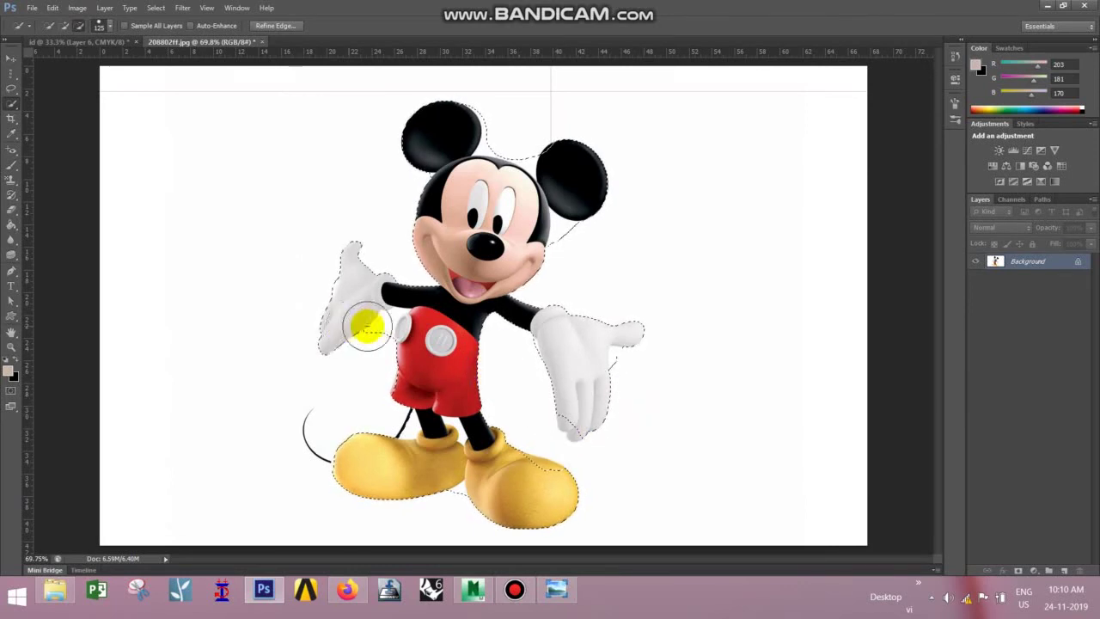
{"action": "left_click_drag", "start_coordinate": [384, 329], "coordinate": [393, 342]}
{"action": "key", "text": "bracketleft"}
{"action": "key", "text": "bracketleft"}
{"action": "key", "text": "bracketleft"}
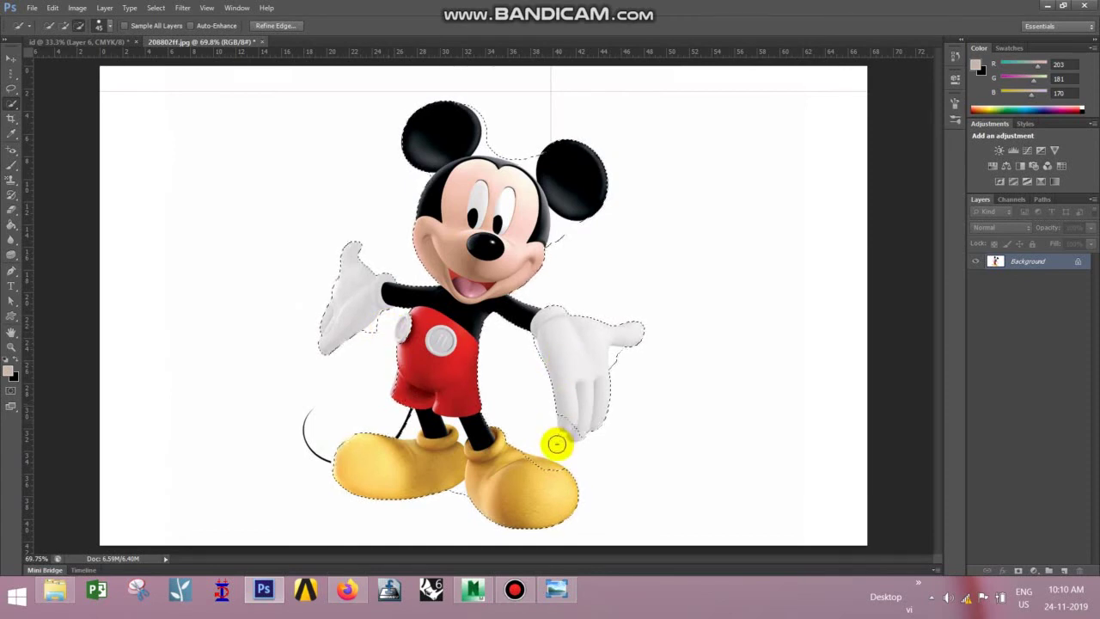
- Refine the selection edges around the right shoe, left hand and tail
{"action": "left_click", "coordinate": [65, 25]}
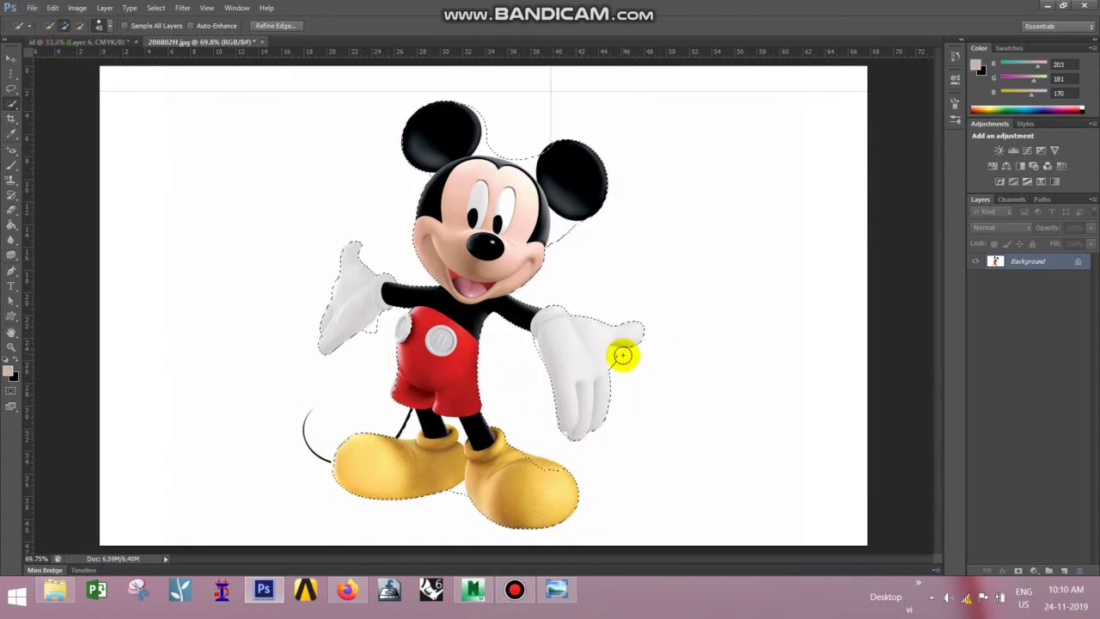
{"action": "left_click", "coordinate": [80, 24]}
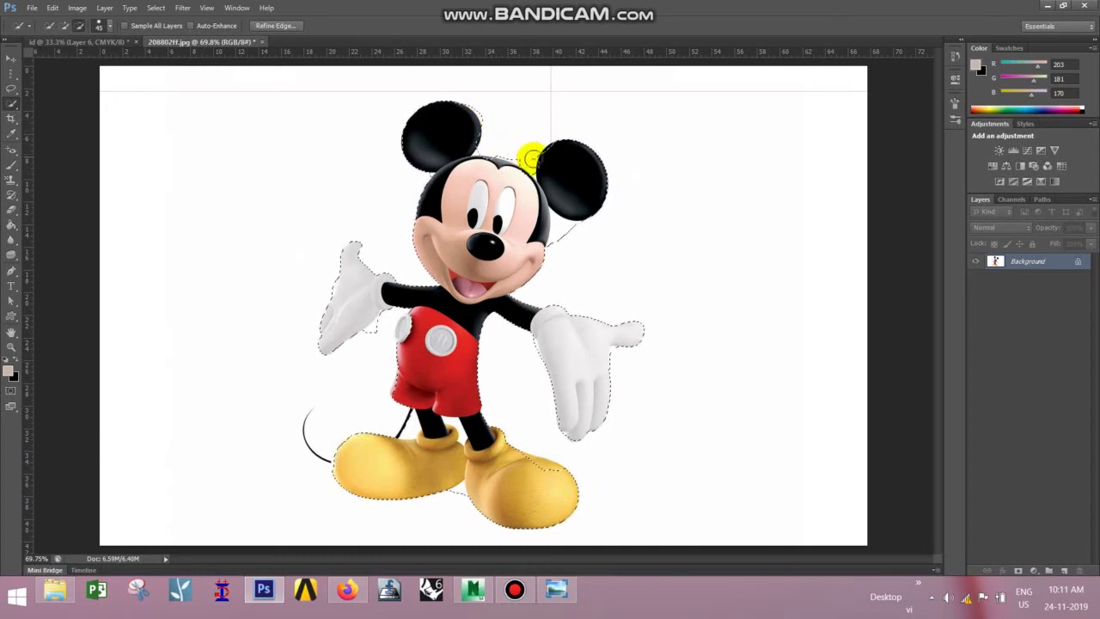
{"action": "left_click", "coordinate": [64, 25]}
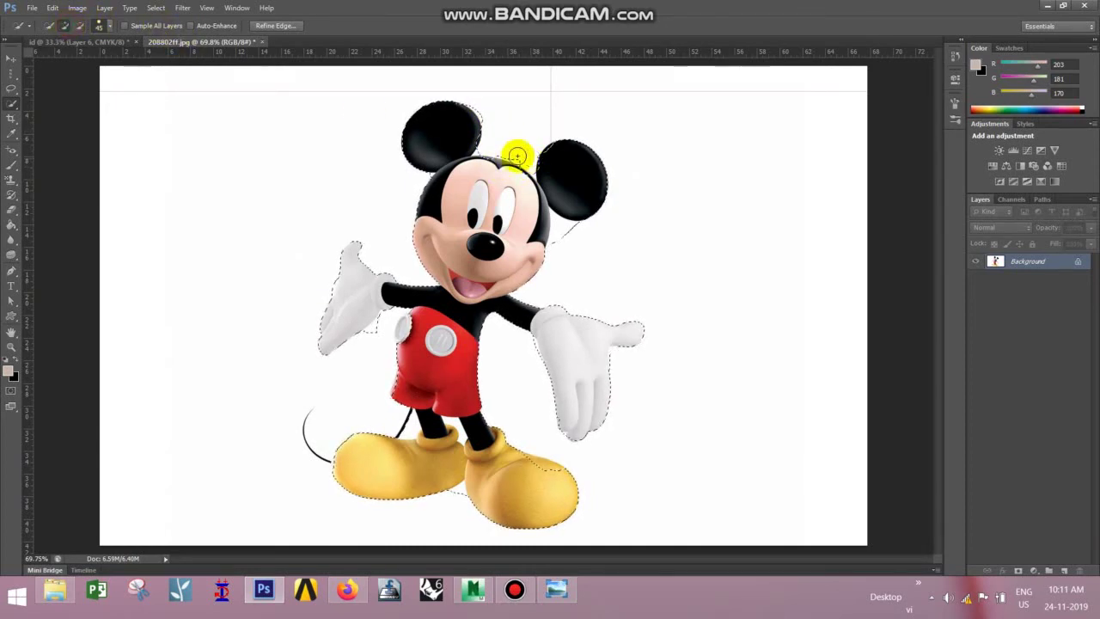
{"action": "left_click", "coordinate": [484, 168]}
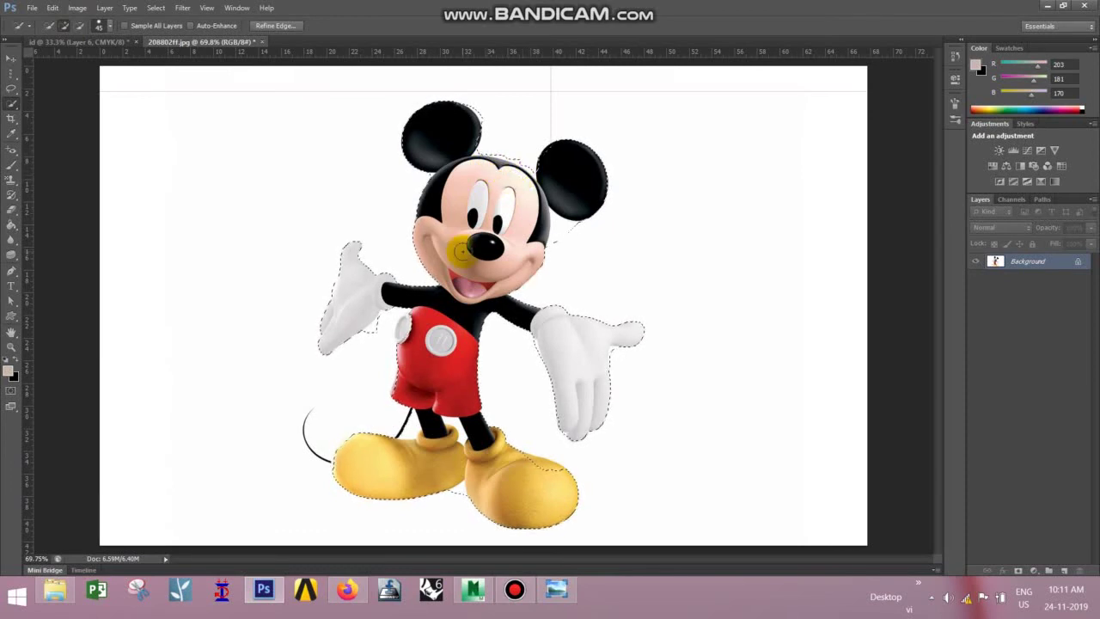
{"action": "left_click", "coordinate": [80, 25]}
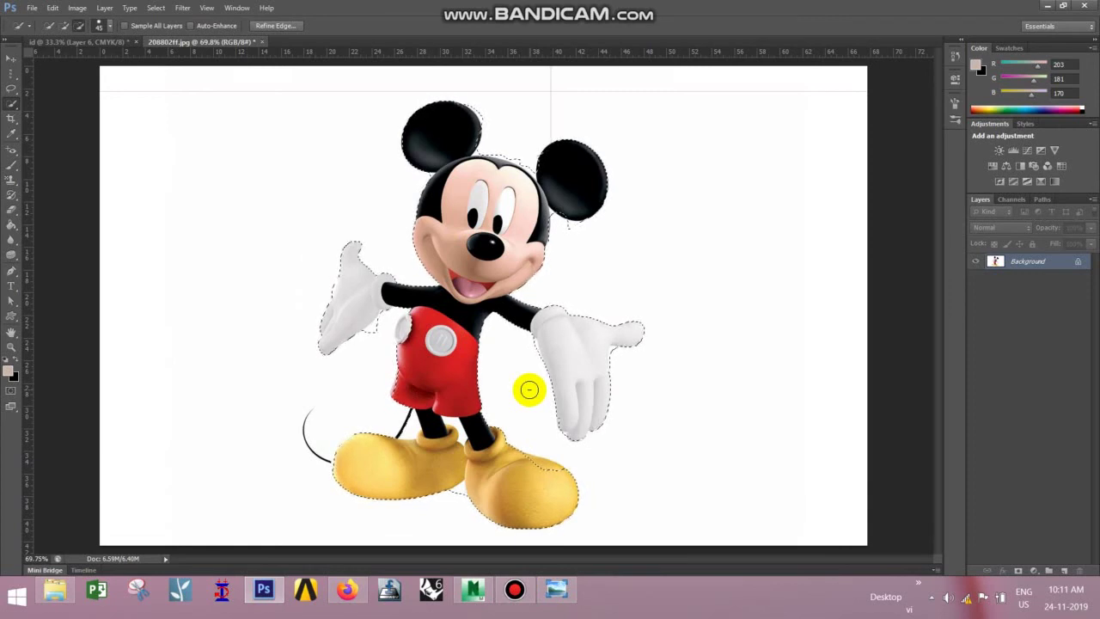
{"action": "left_click", "coordinate": [64, 25]}
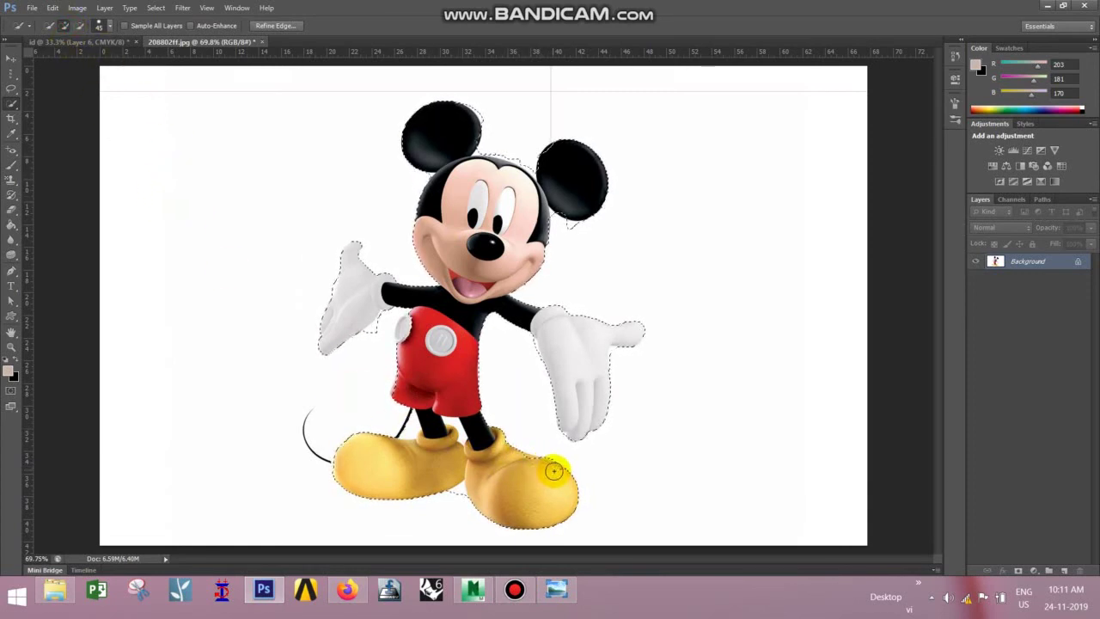
{"action": "left_click_drag", "start_coordinate": [524, 458], "coordinate": [523, 483]}
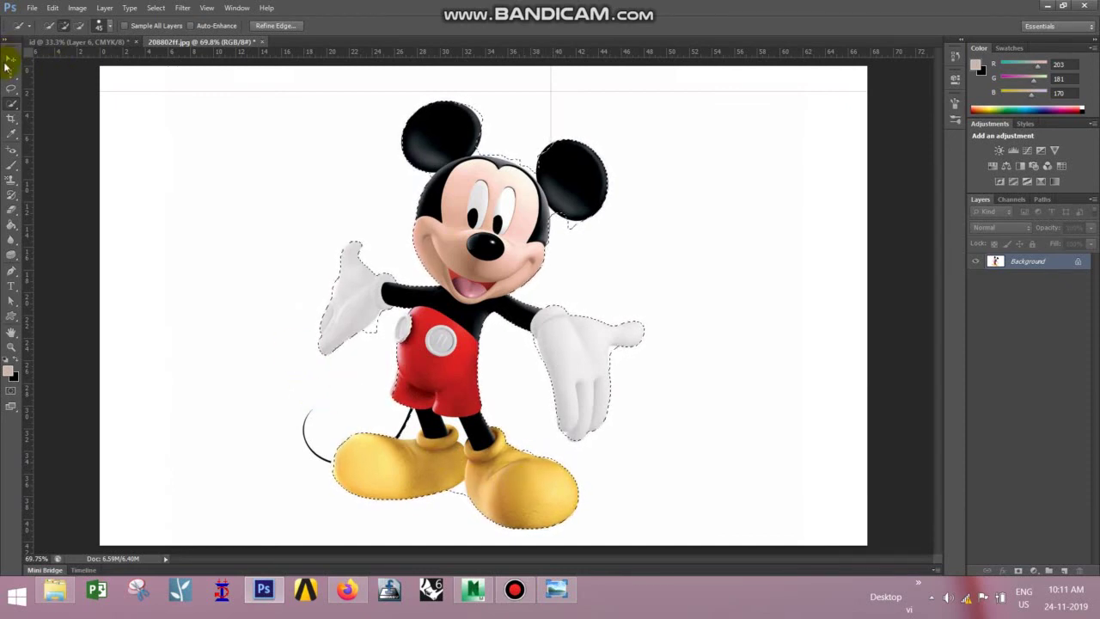
{"action": "left_click", "coordinate": [77, 25]}
{"action": "left_click", "coordinate": [328, 332]}
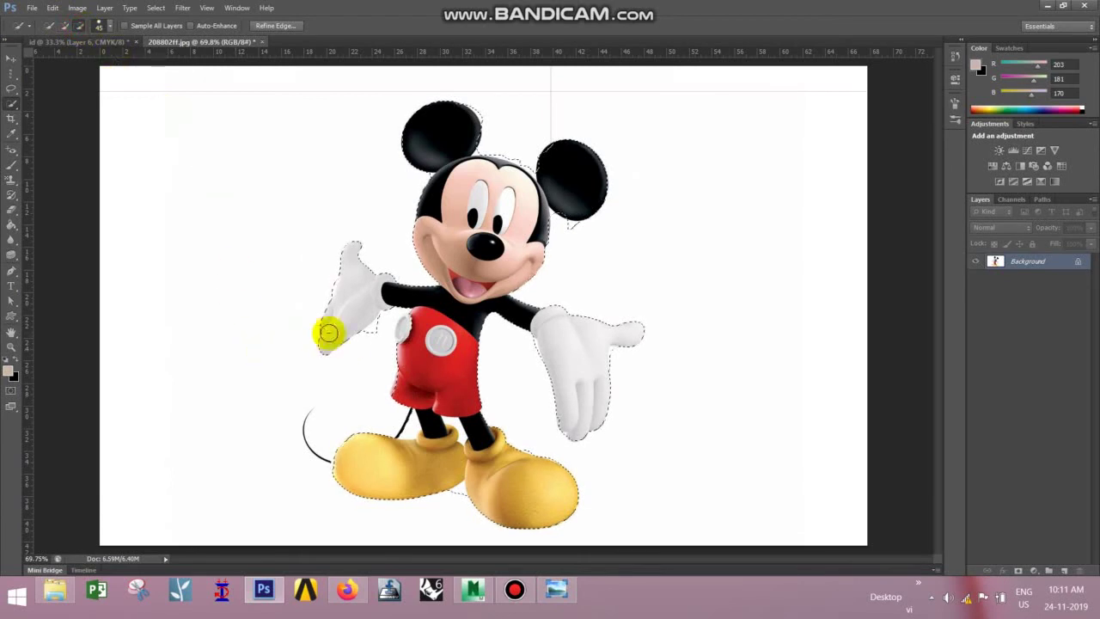
{"action": "left_click", "coordinate": [312, 413]}
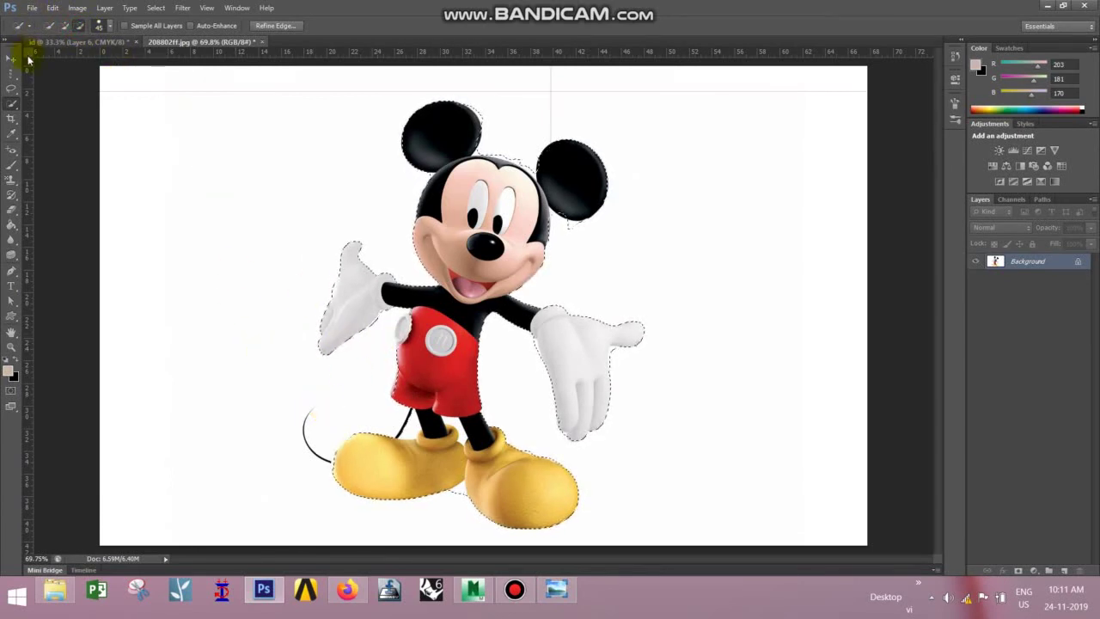
{"action": "left_click", "coordinate": [12, 59]}
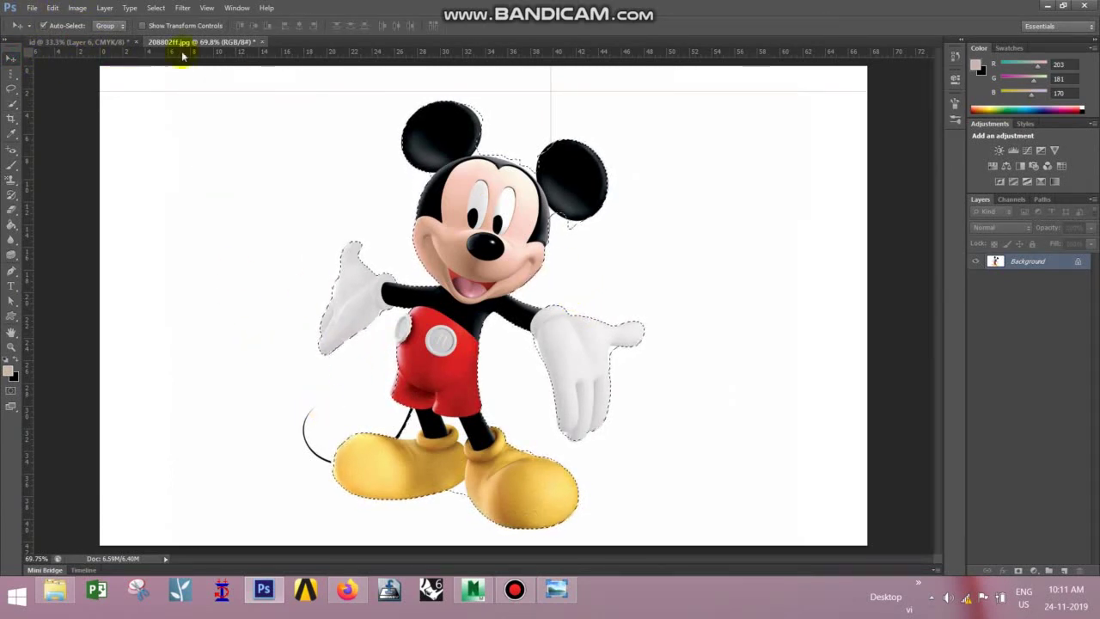
- Drag the selected Mickey into the id card as Layer 7 in the empty top-centre space
{"action": "left_click", "coordinate": [62, 40]}
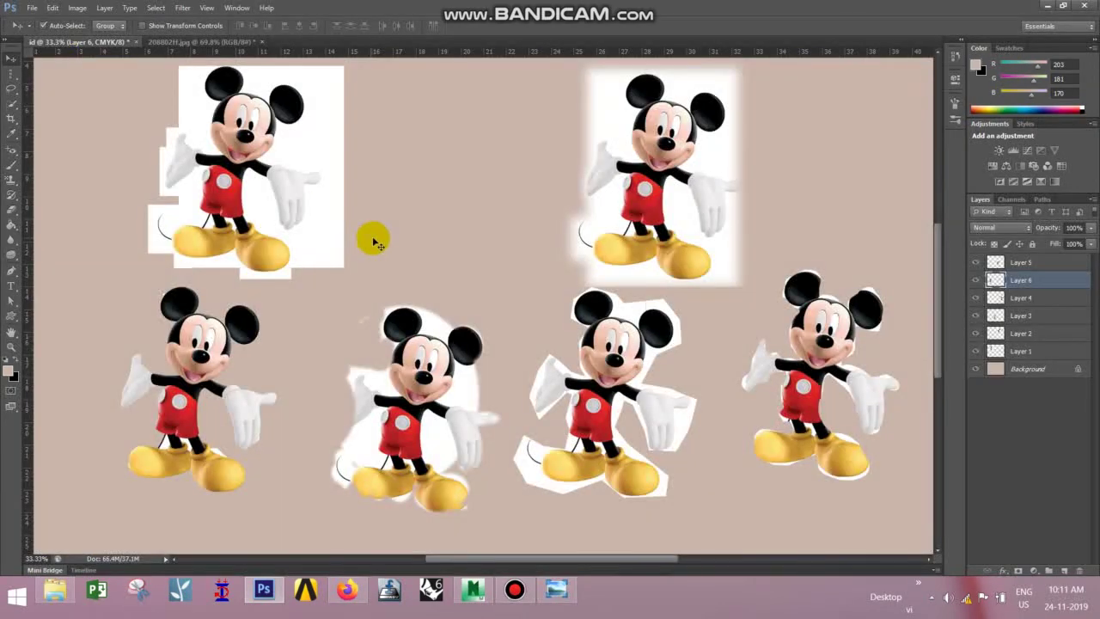
{"action": "left_click_drag", "start_coordinate": [382, 247], "coordinate": [481, 154]}
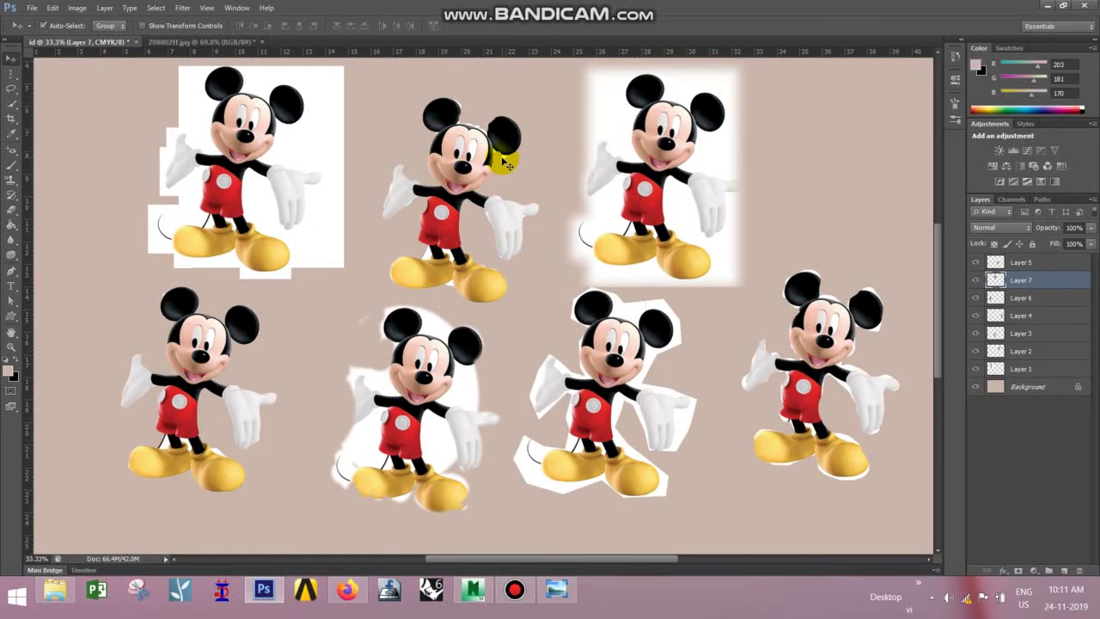
- Choose the Magic Wand, switch to the single-Mickey image, and clear its existing selection
{"action": "left_click", "coordinate": [12, 89]}
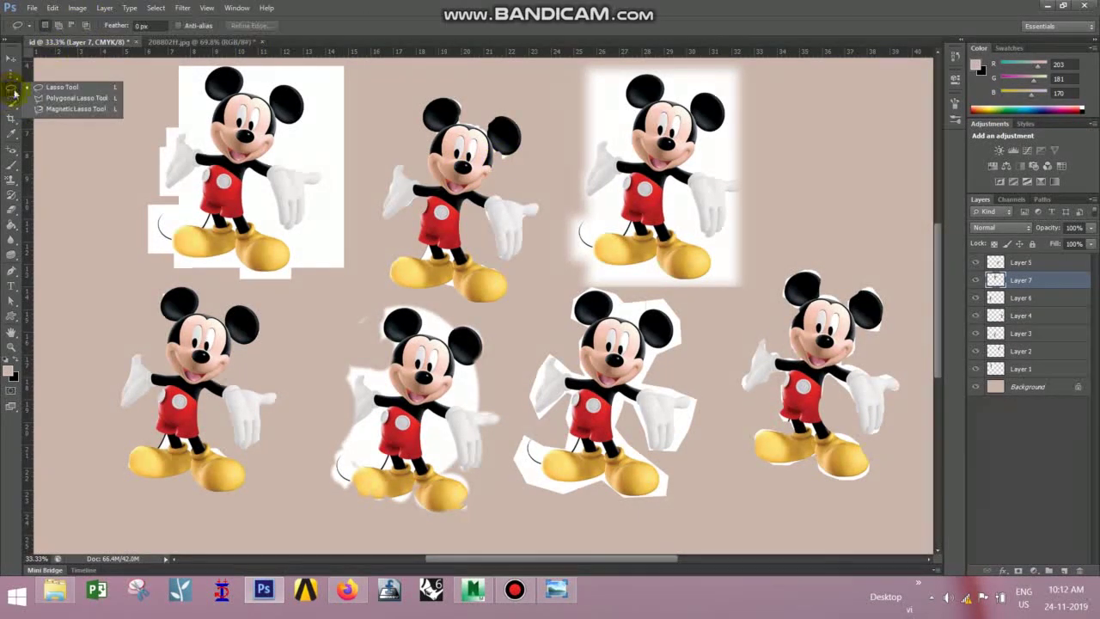
{"action": "left_click", "coordinate": [12, 104]}
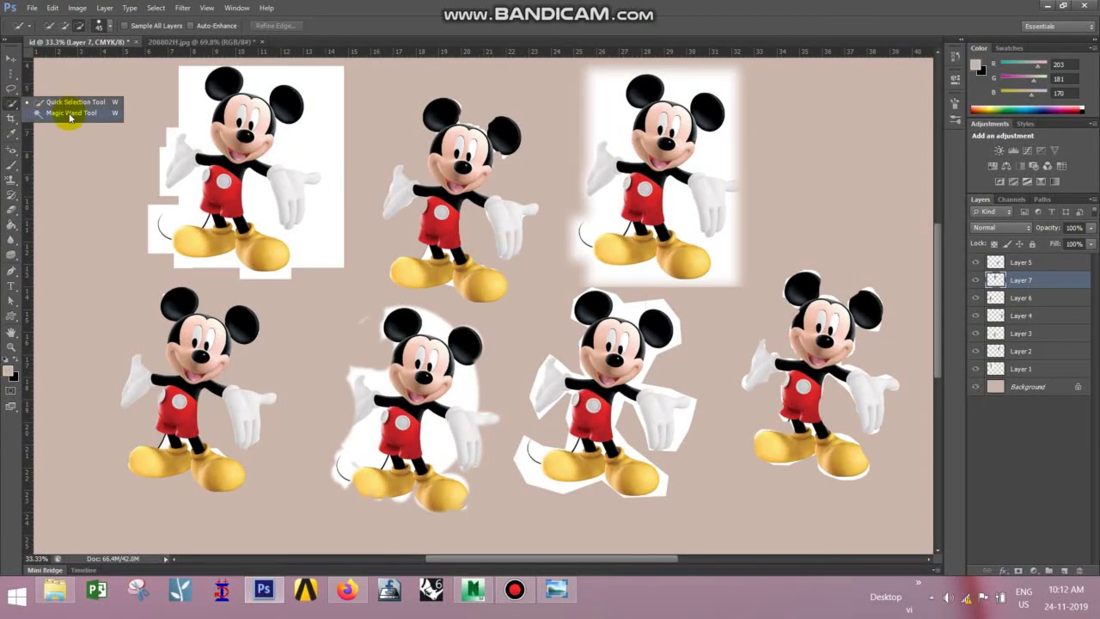
{"action": "left_click", "coordinate": [70, 114]}
{"action": "left_click", "coordinate": [167, 41]}
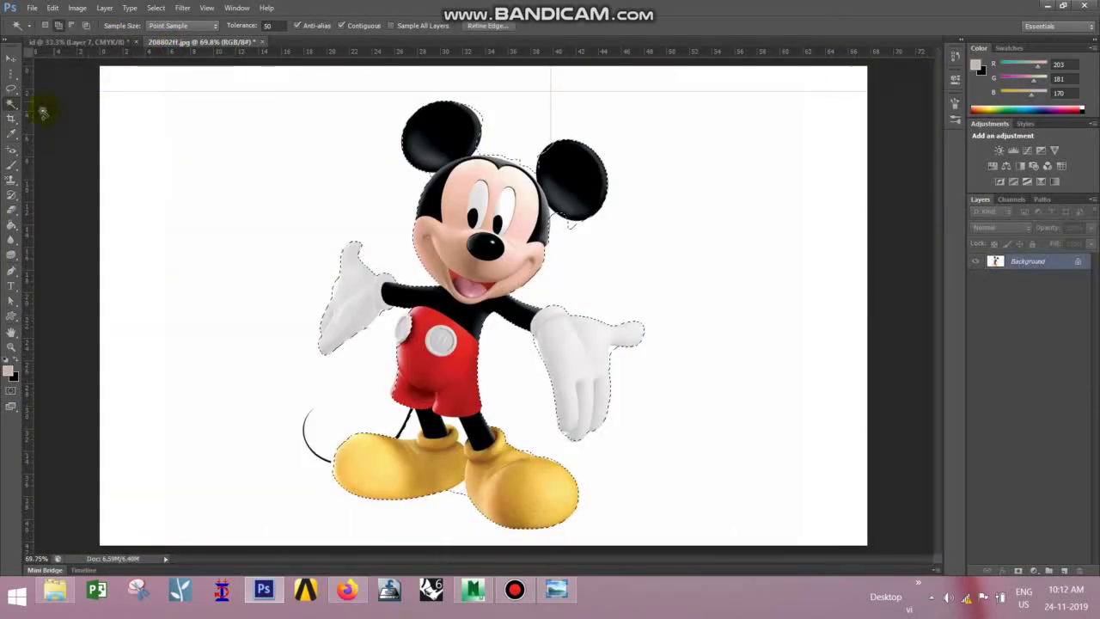
{"action": "left_click", "coordinate": [12, 104]}
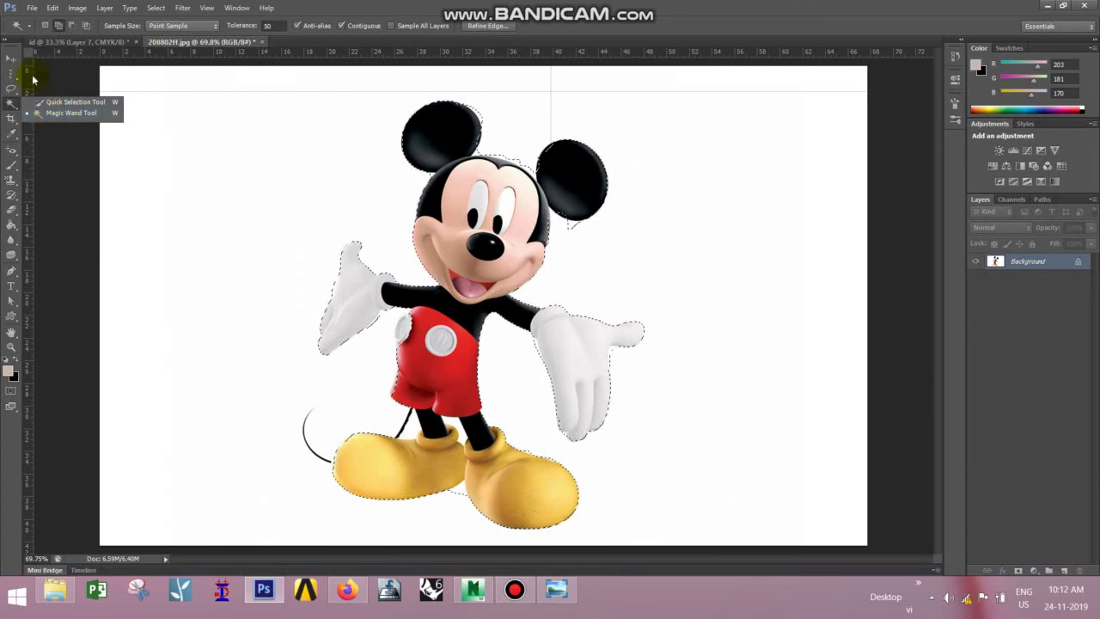
{"action": "left_click", "coordinate": [12, 58]}
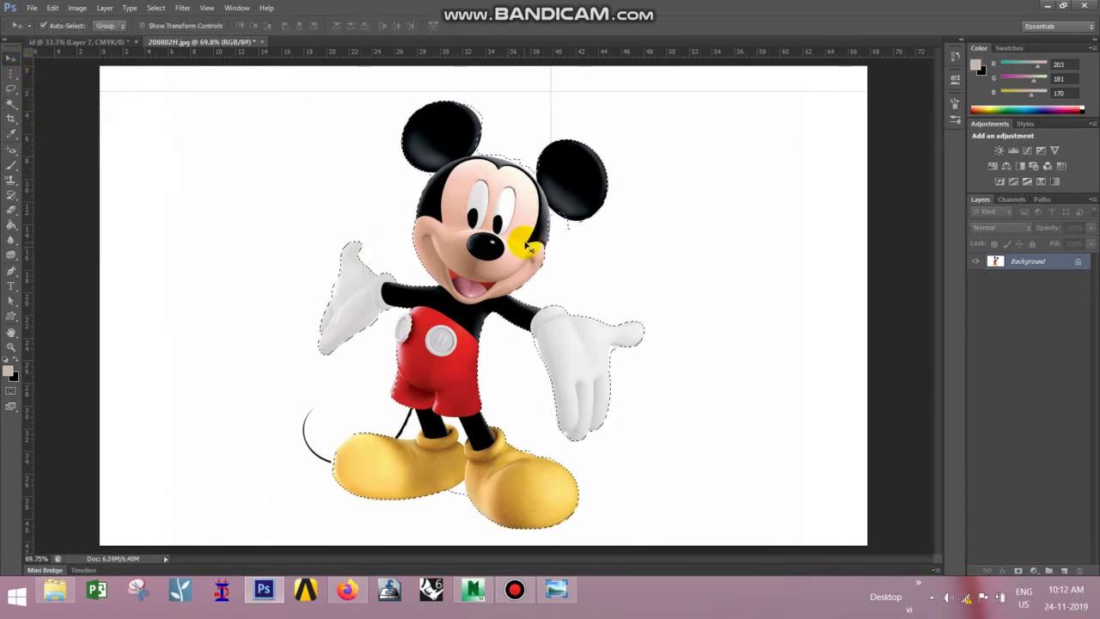
{"action": "key", "text": "ctrl+d"}
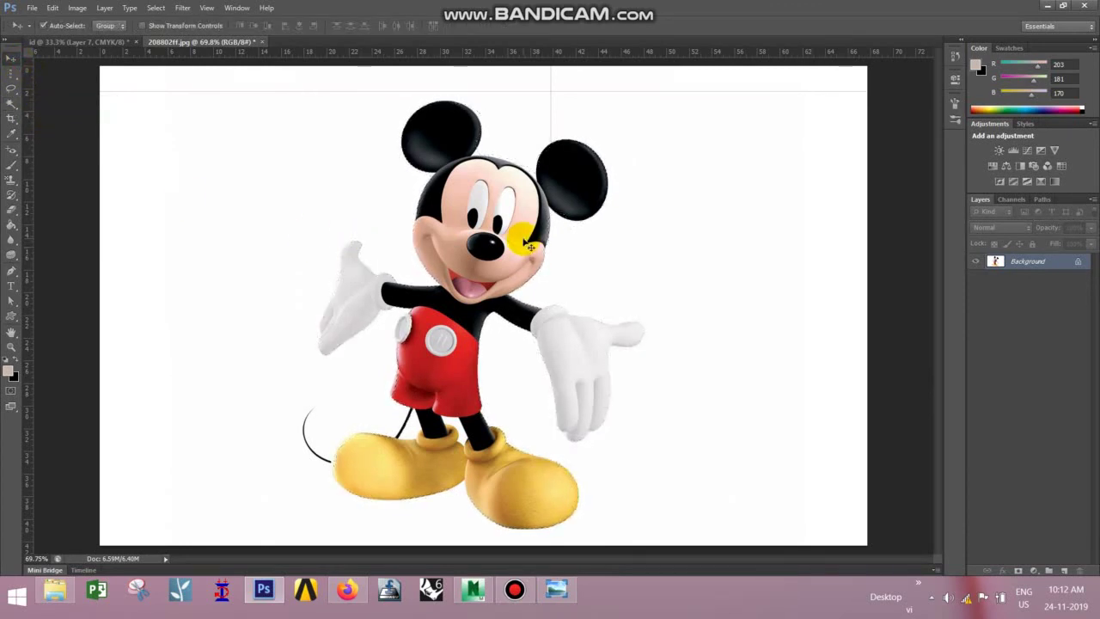
- Magic-wand select Mickey's face, collar, ears, left glove and left shoe at Tolerance 50
{"action": "left_click", "coordinate": [12, 104]}
{"action": "left_click", "coordinate": [463, 189]}
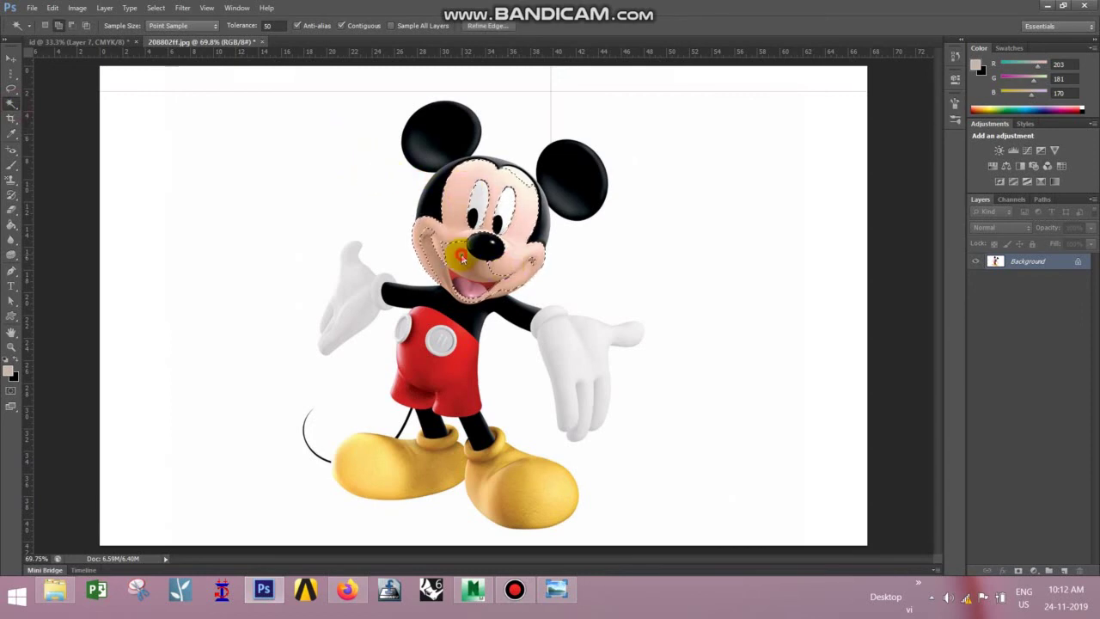
{"action": "left_click", "coordinate": [272, 26]}
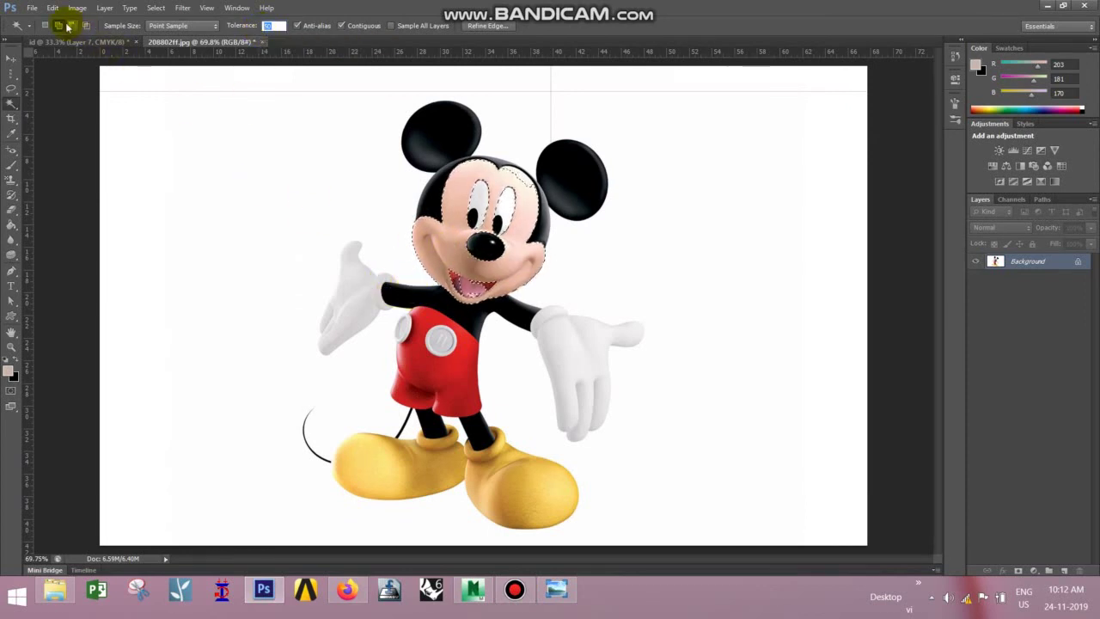
{"action": "left_click", "coordinate": [429, 301]}
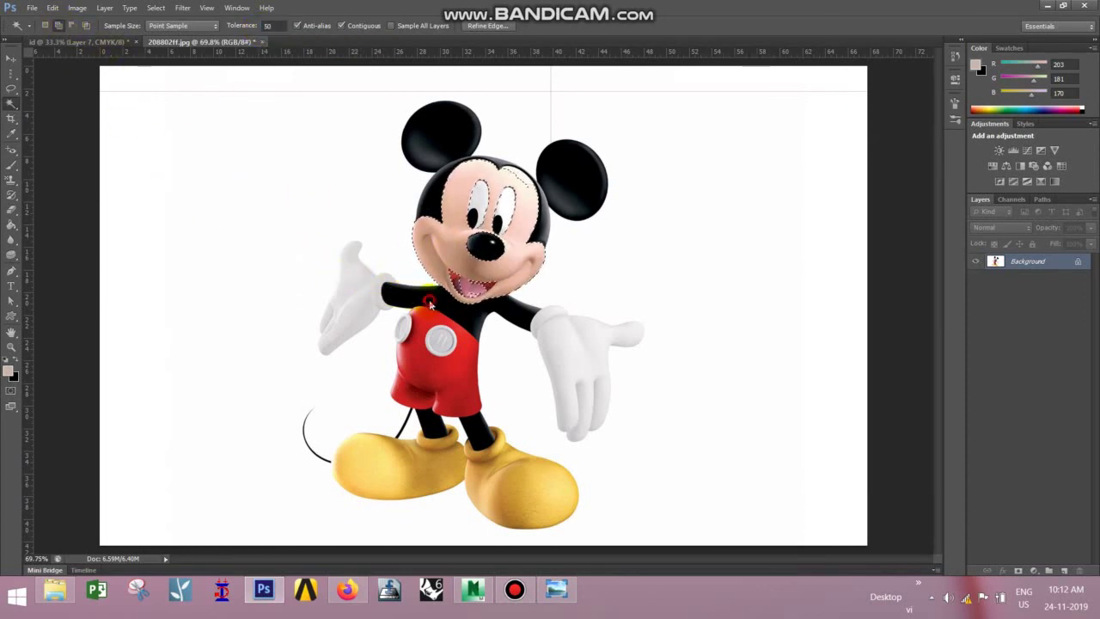
{"action": "left_click", "coordinate": [573, 182]}
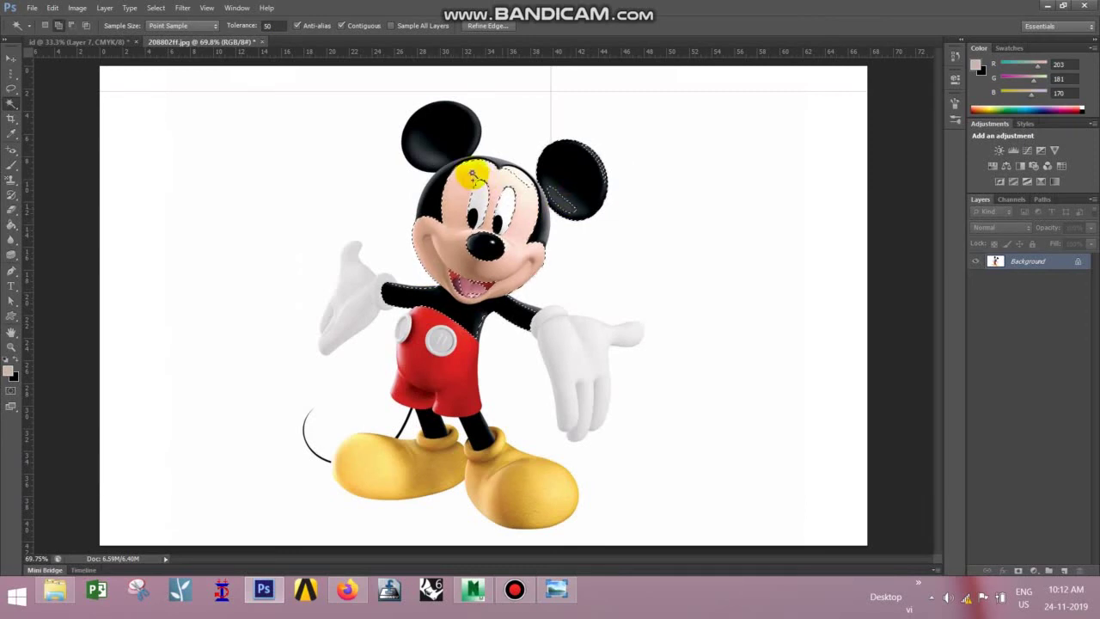
{"action": "left_click", "coordinate": [445, 144]}
{"action": "left_click", "coordinate": [361, 295]}
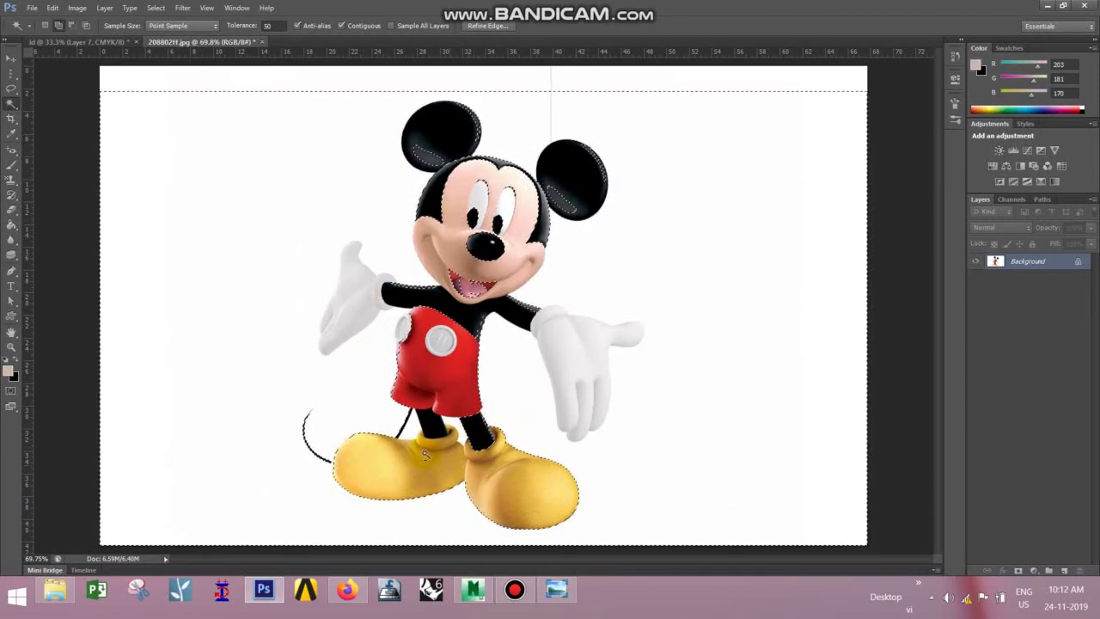
{"action": "left_click", "coordinate": [353, 462]}
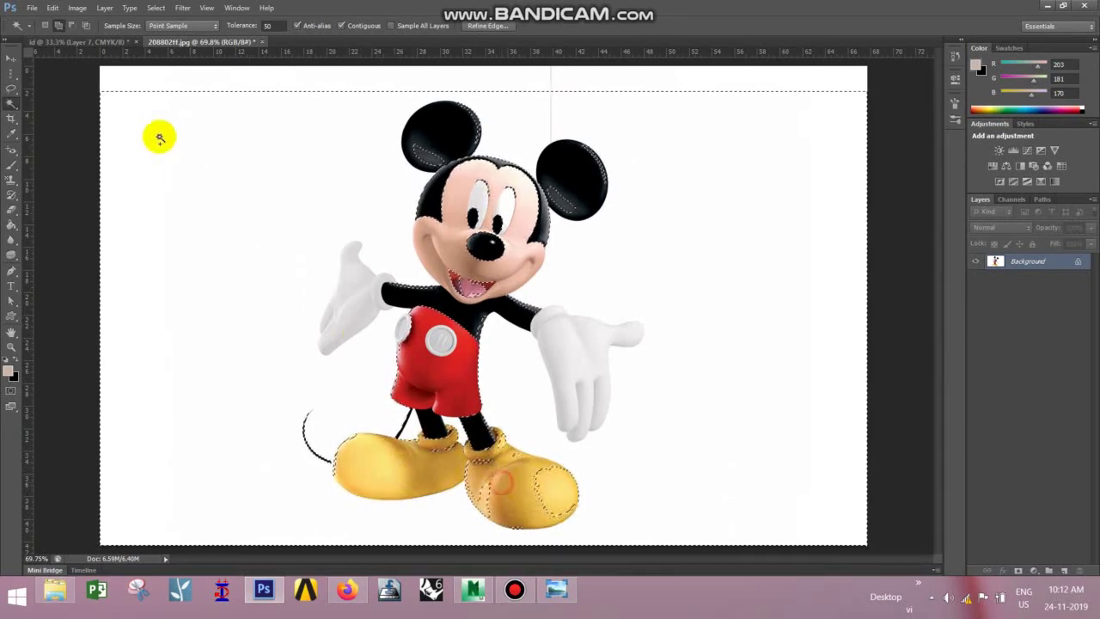
- Subtract part of the head from the selection, return to Add mode, then deselect
{"action": "left_click", "coordinate": [72, 25]}
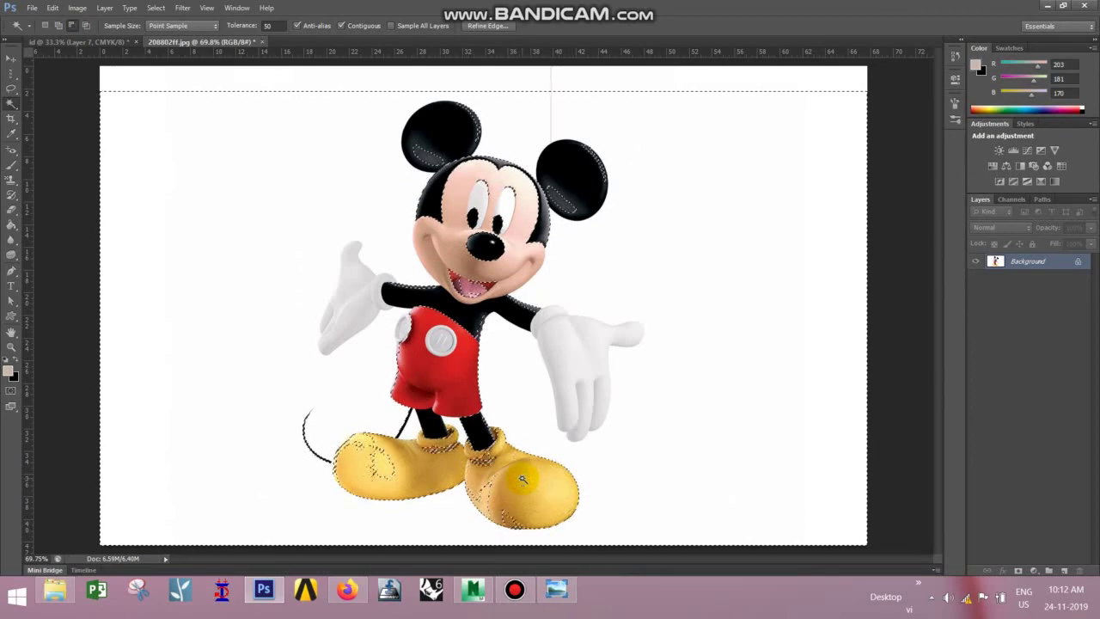
{"action": "left_click", "coordinate": [514, 590]}
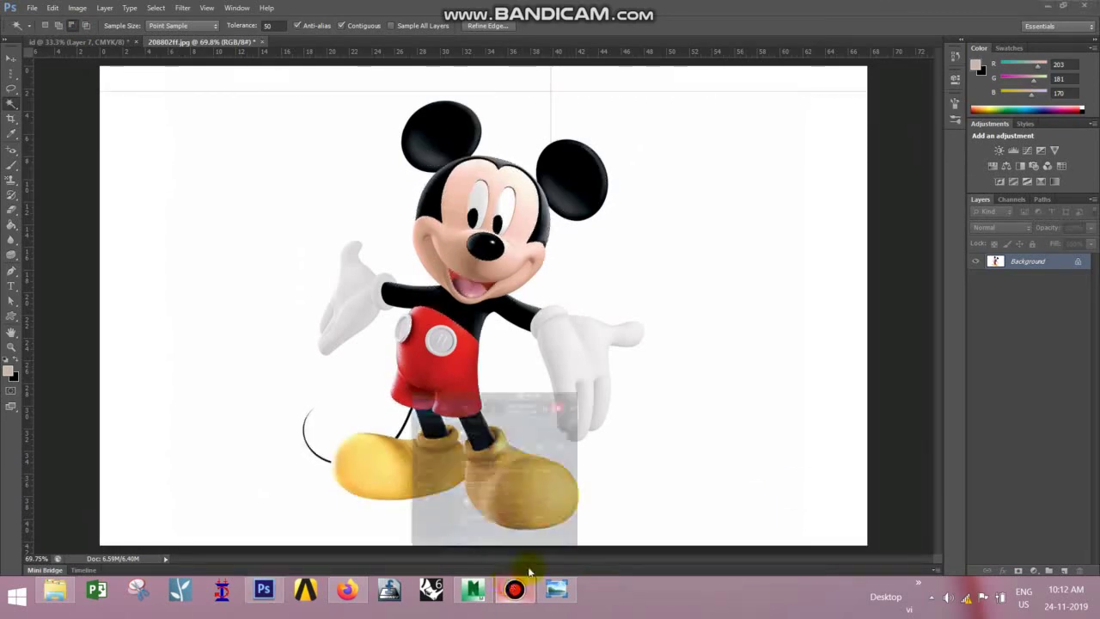
{"action": "left_click", "coordinate": [713, 211]}
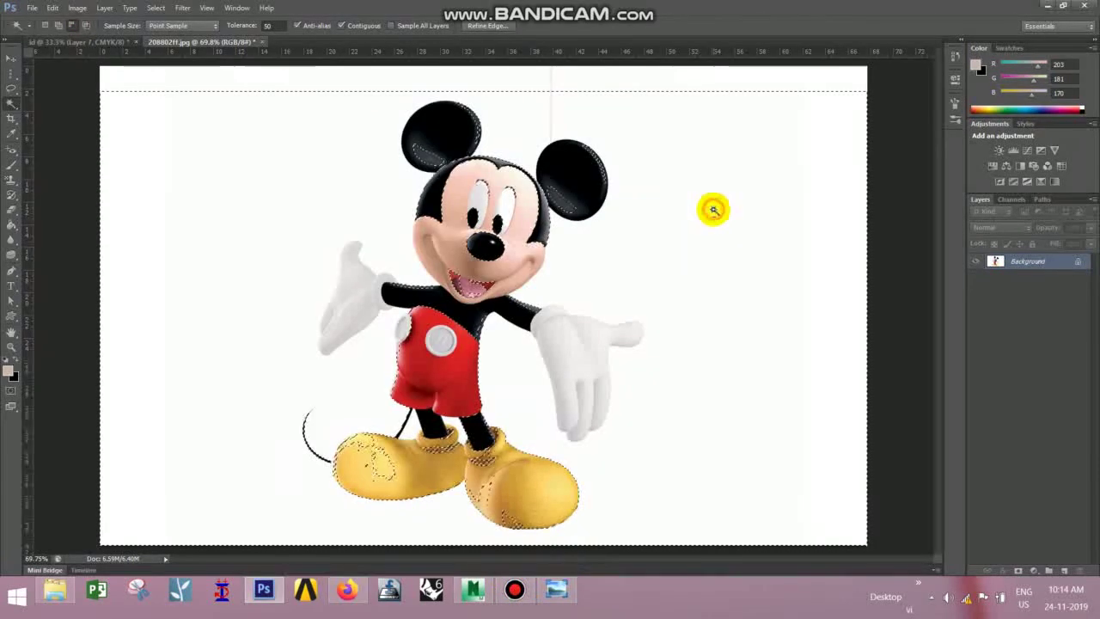
{"action": "left_click", "coordinate": [73, 26]}
{"action": "left_click", "coordinate": [486, 148]}
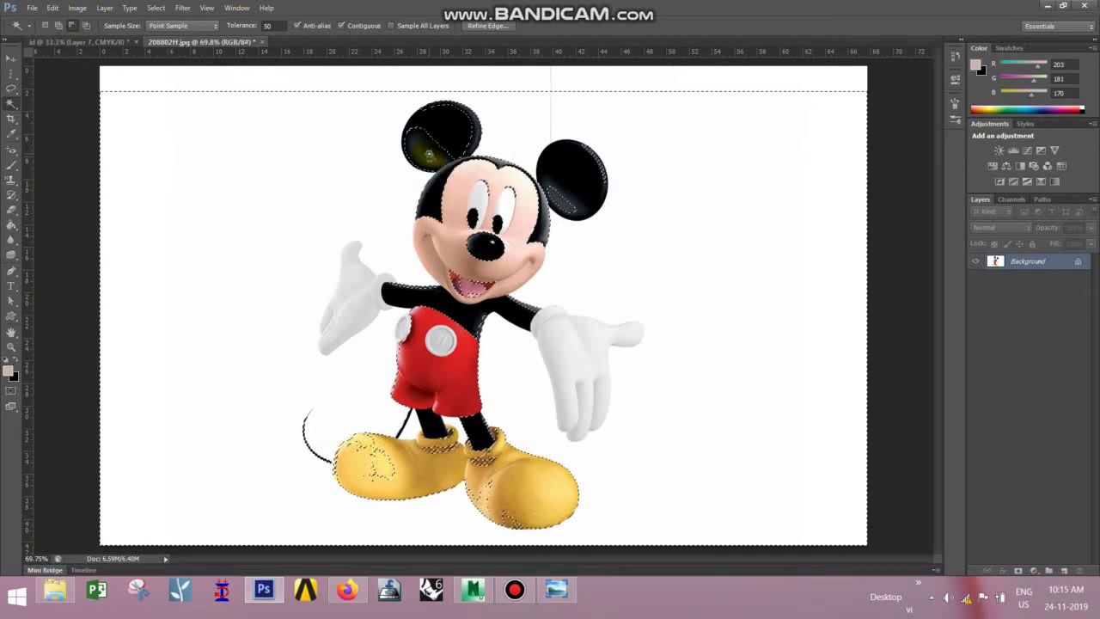
{"action": "left_click", "coordinate": [57, 25]}
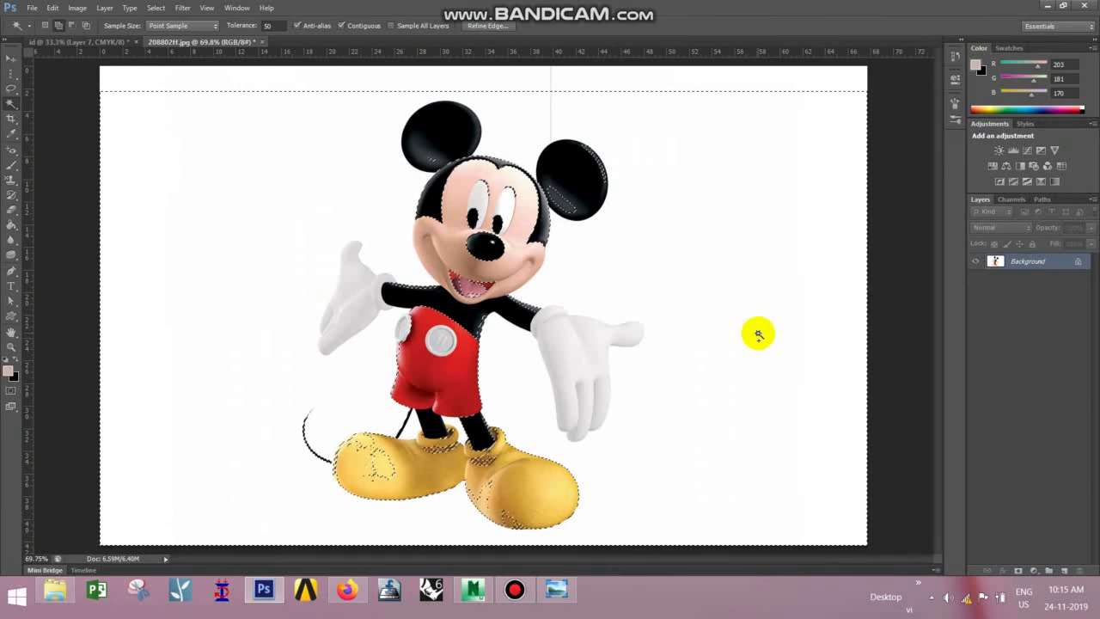
{"action": "key", "text": "ctrl+d"}
- Set Tolerance to 150 and wand-select Mickey's head, ears, leg area and right glove
{"action": "left_click", "coordinate": [268, 25]}
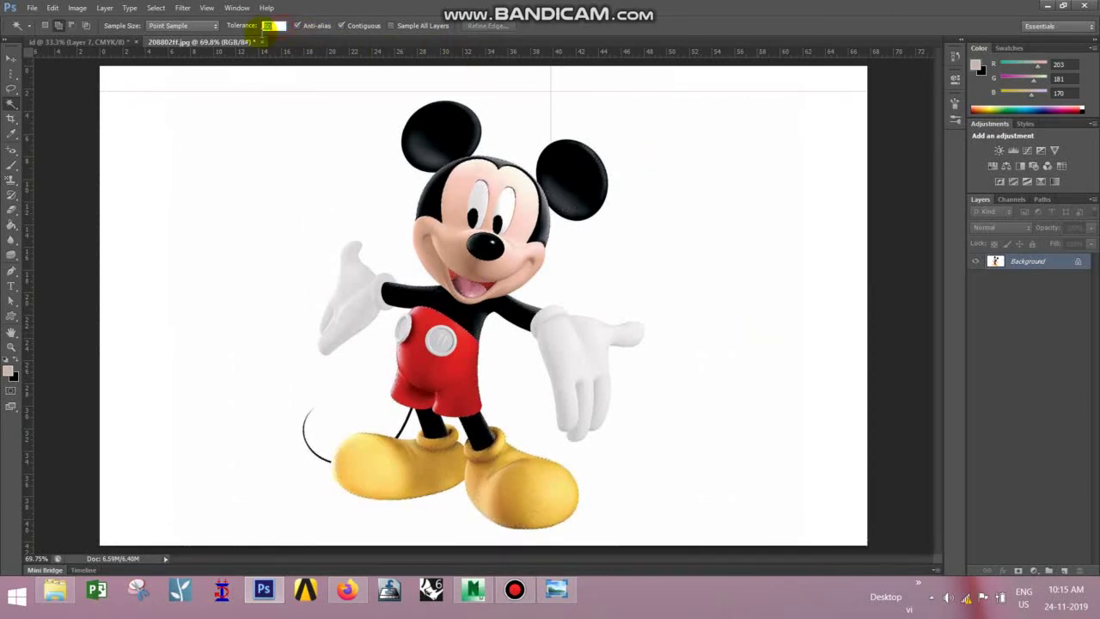
{"action": "type", "text": "150"}
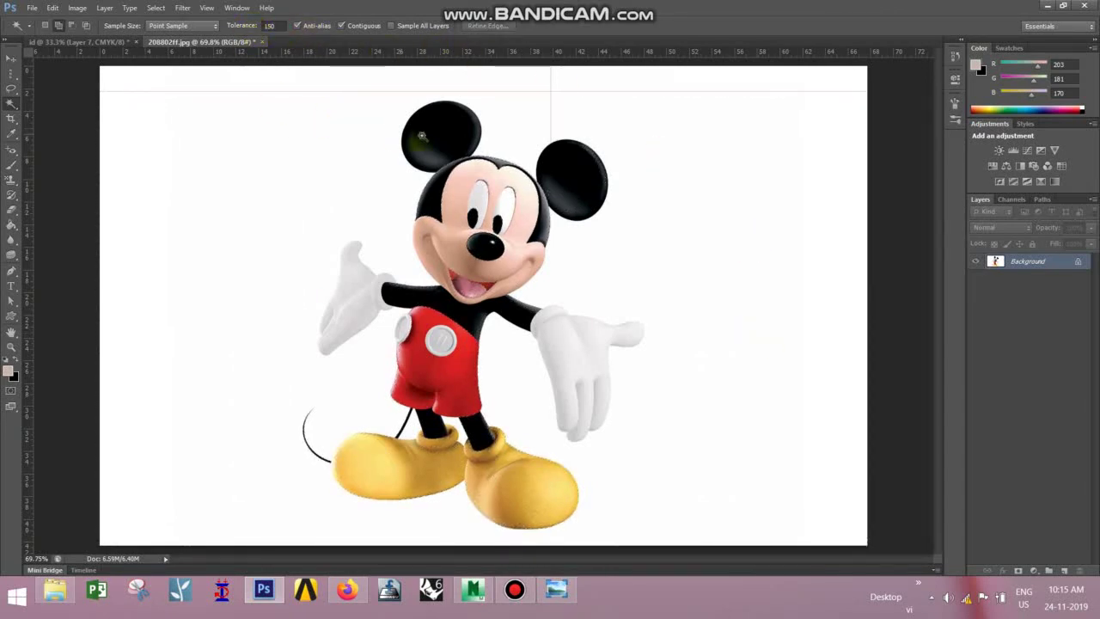
{"action": "left_click", "coordinate": [513, 168]}
{"action": "left_click", "coordinate": [576, 172], "text": "shift"}
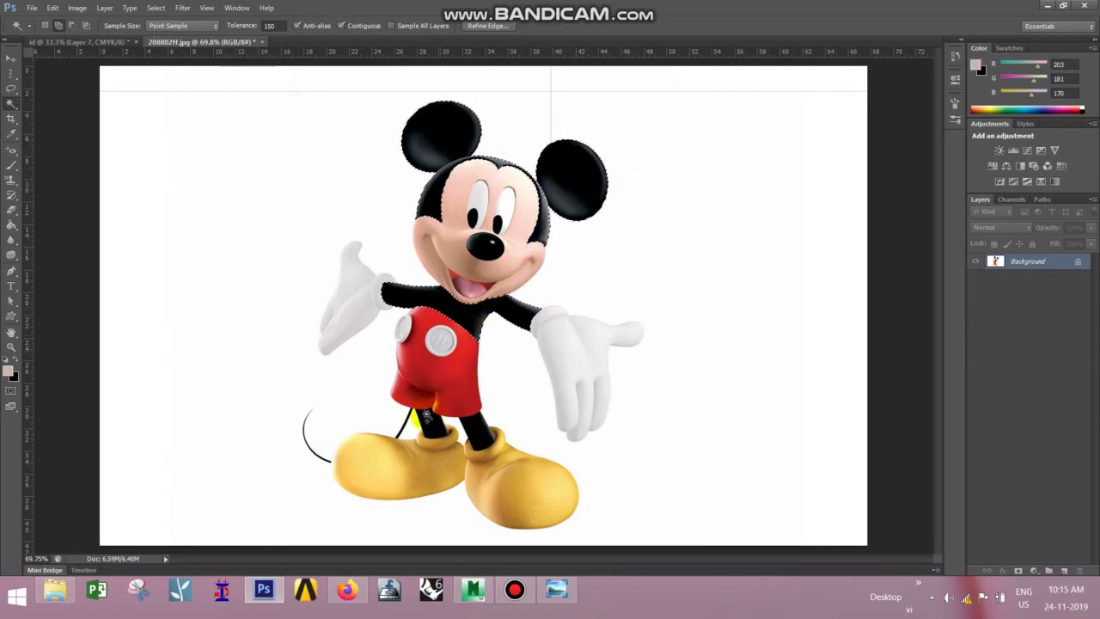
{"action": "left_click", "coordinate": [462, 437], "text": "shift"}
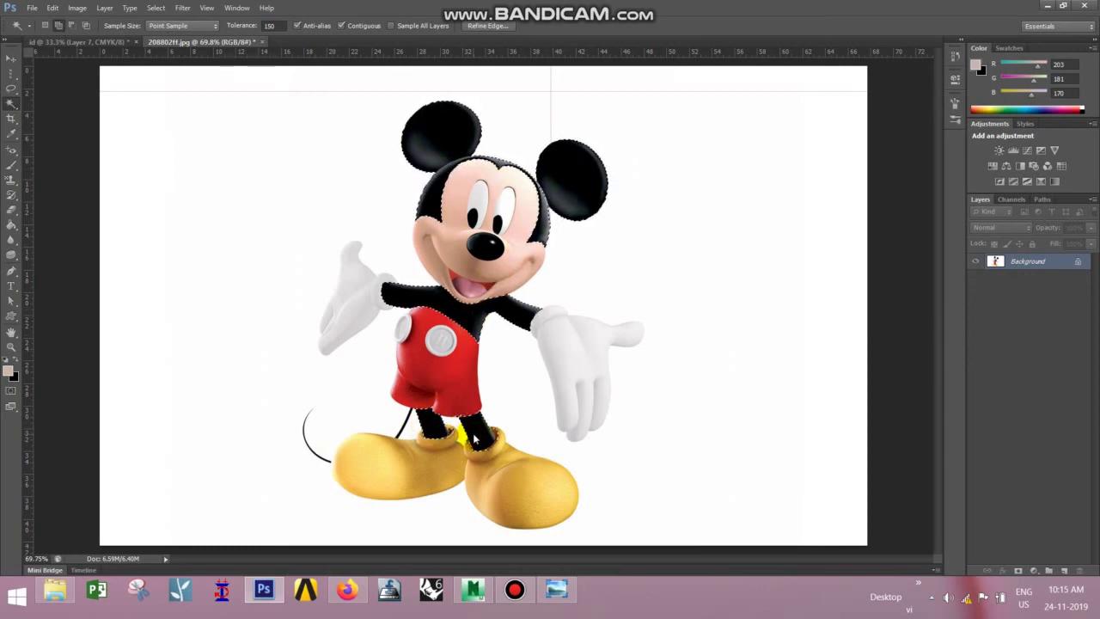
{"action": "left_click", "coordinate": [565, 356], "text": "shift"}
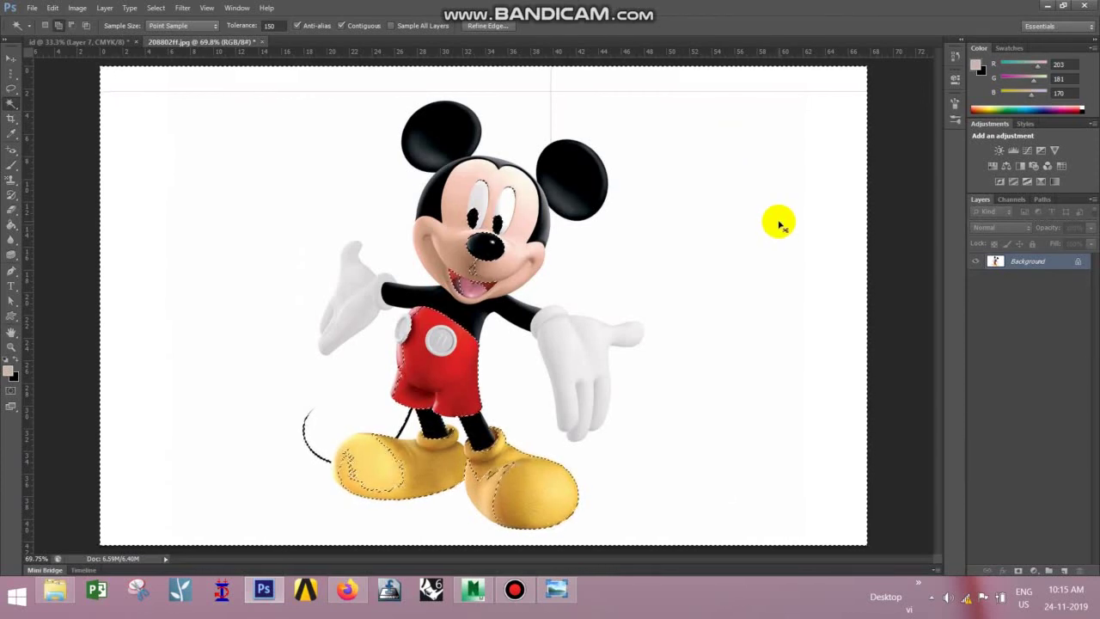
- Retry wand selections on the head, shorts and body, then deselect and reselect the Tolerance field
{"action": "left_click", "coordinate": [569, 171]}
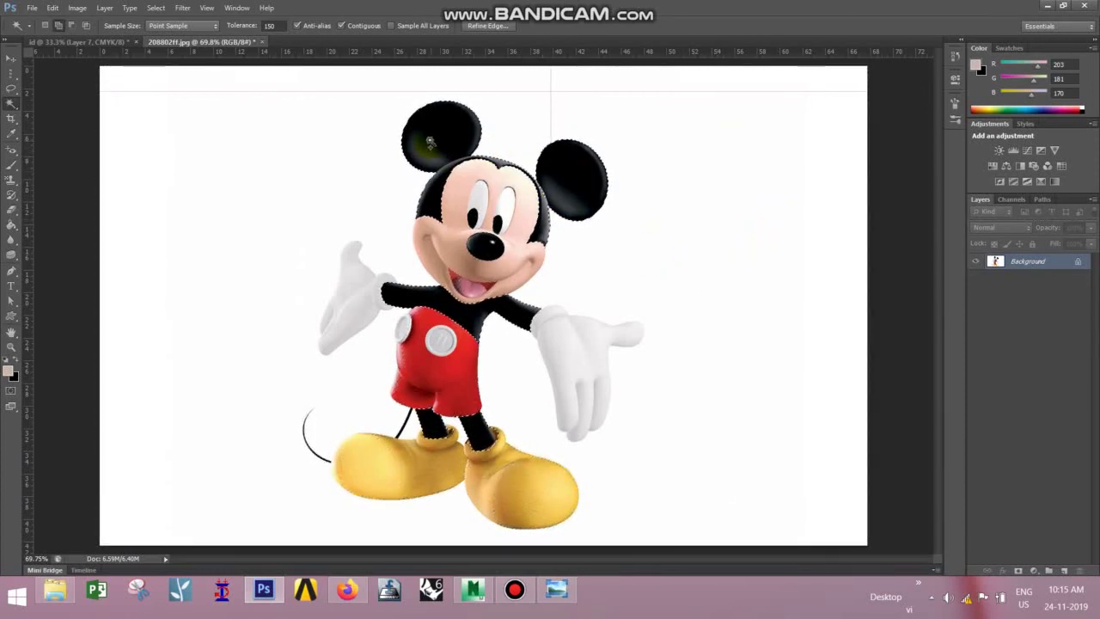
{"action": "left_click", "coordinate": [459, 200]}
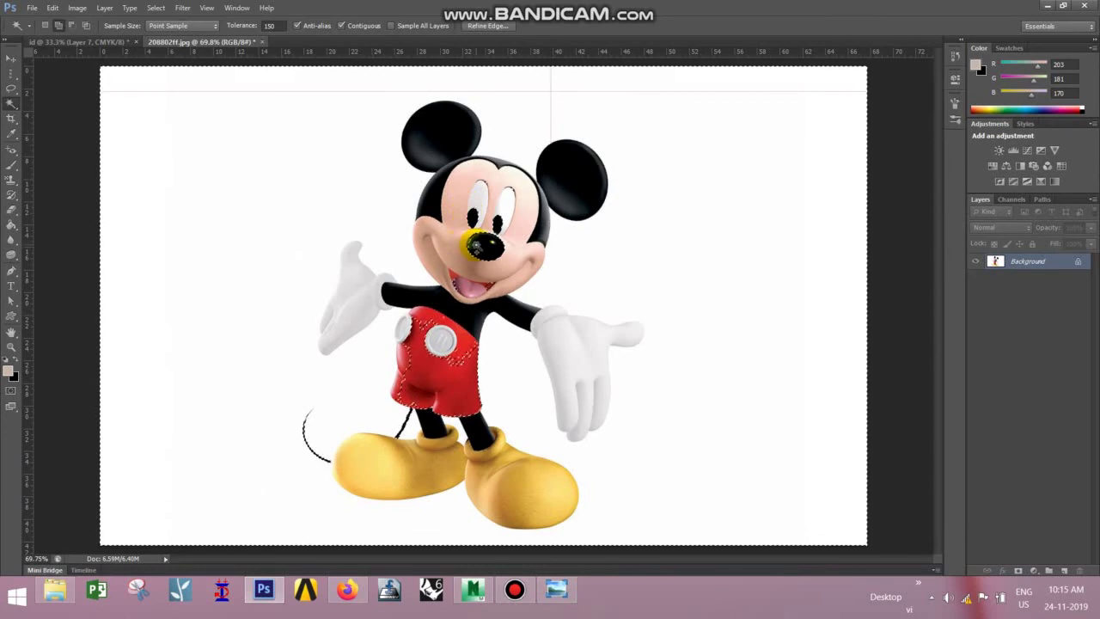
{"action": "left_click", "coordinate": [470, 295]}
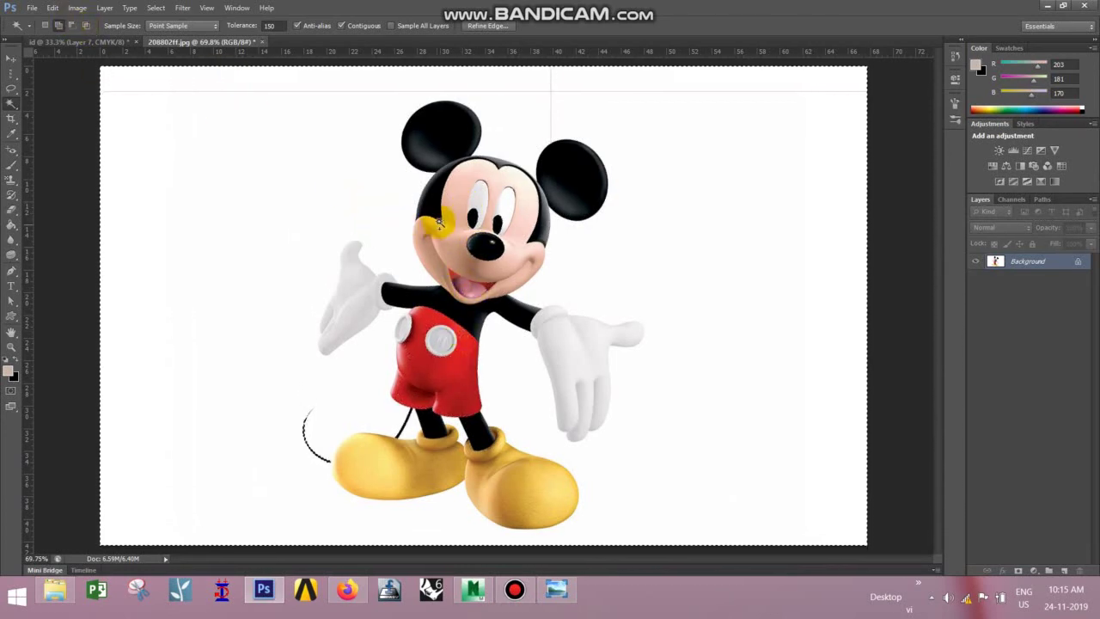
{"action": "left_click", "coordinate": [348, 63]}
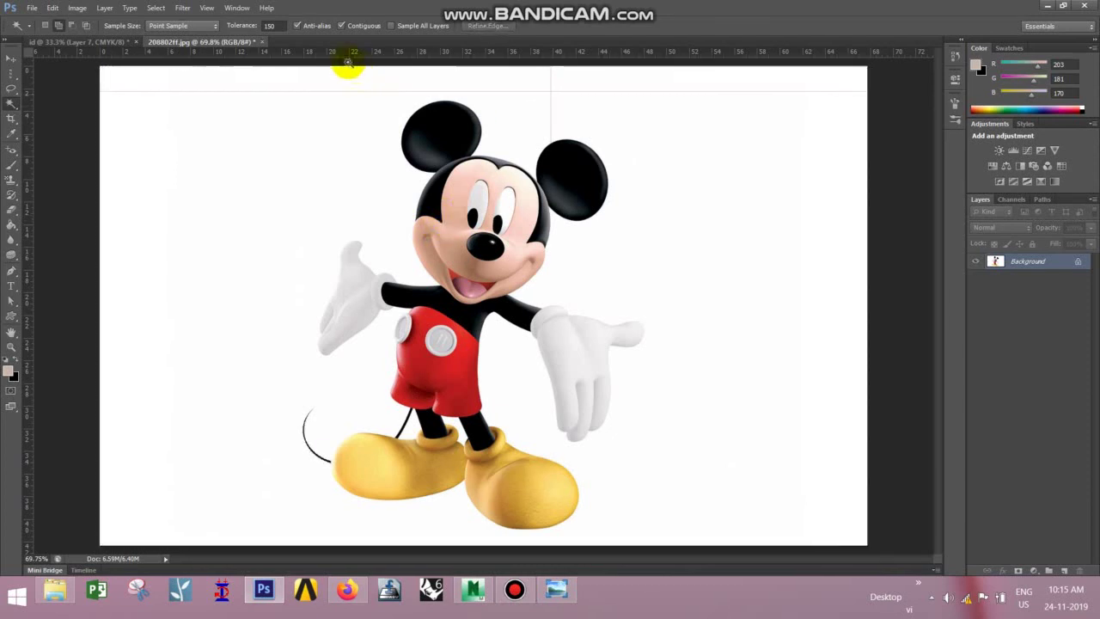
{"action": "left_click", "coordinate": [269, 26]}
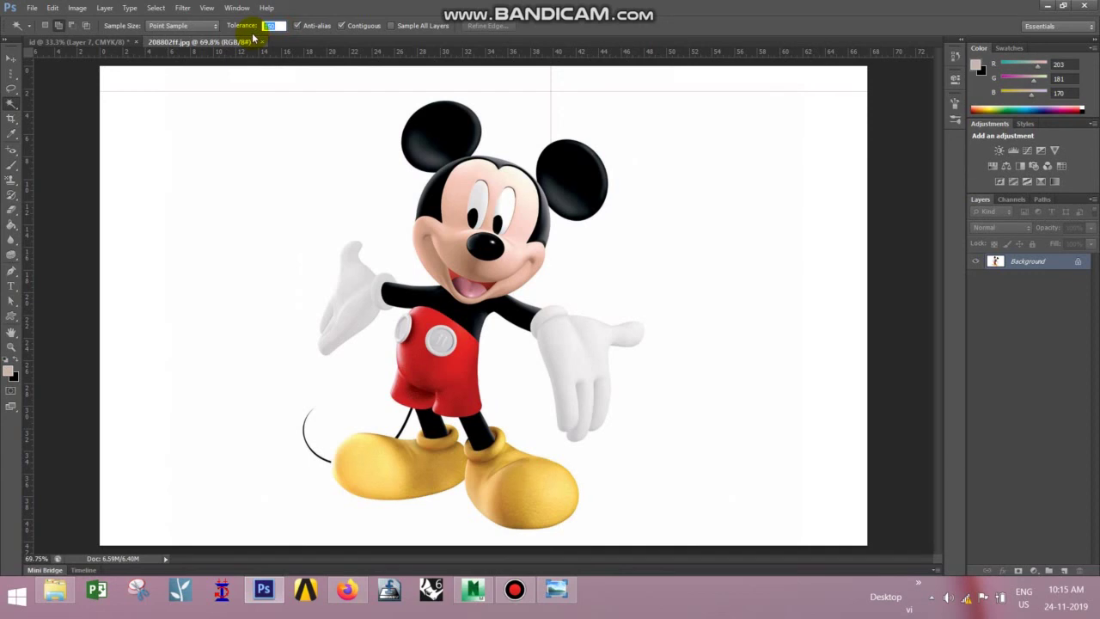
- At Tolerance 20, wand-select Mickey's face, cheek and mouth, and both yellow shoes
{"action": "type", "text": "20"}
{"action": "left_click", "coordinate": [466, 194]}
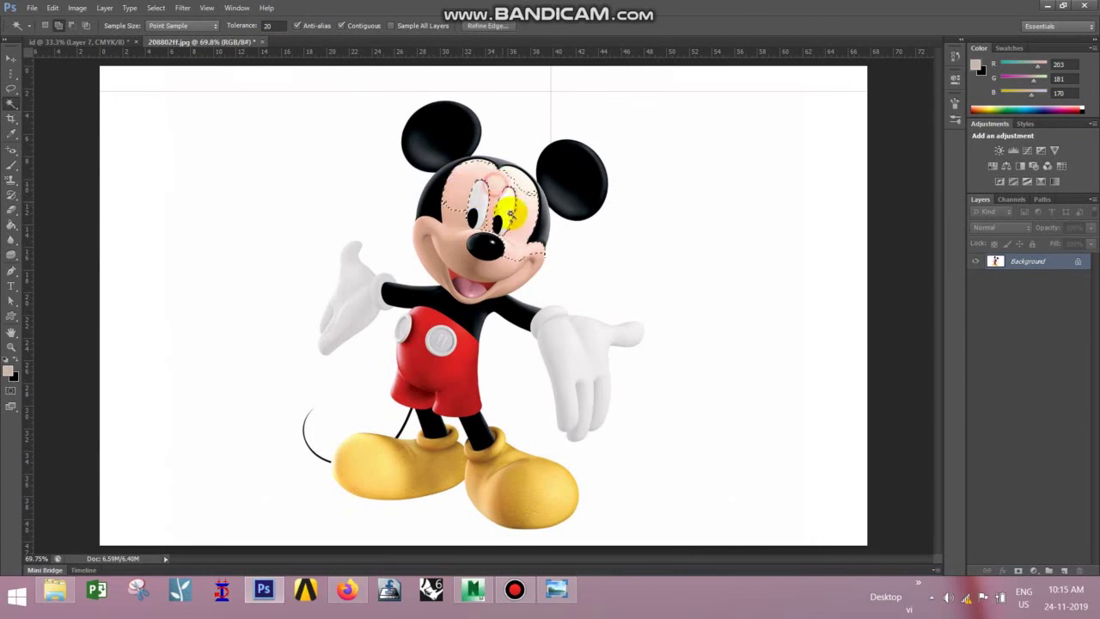
{"action": "left_click", "coordinate": [451, 248], "text": "shift"}
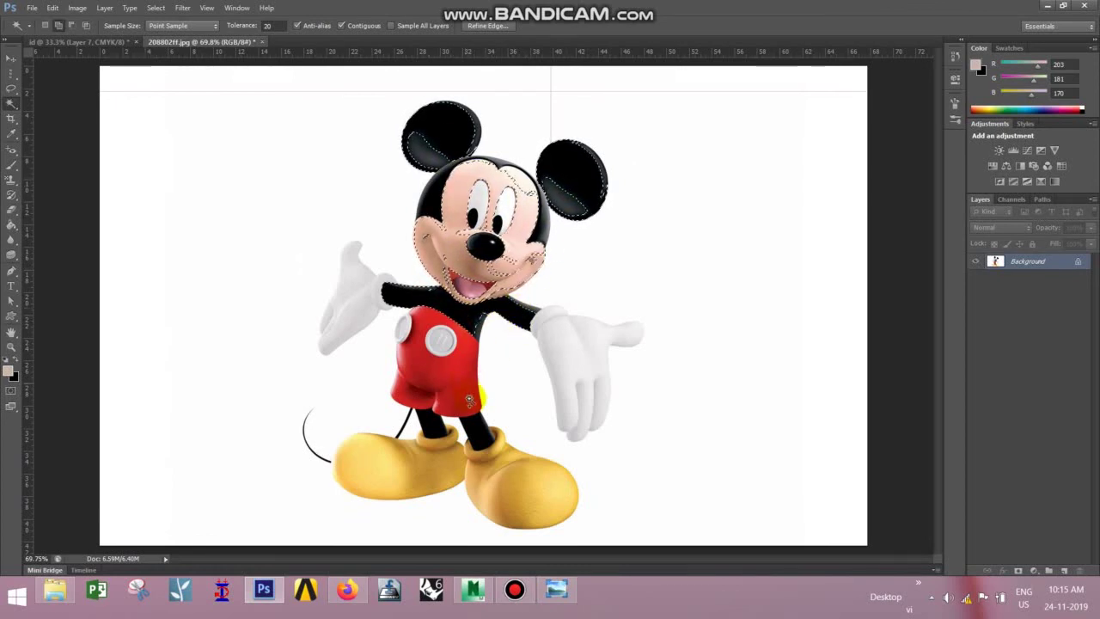
{"action": "left_click", "coordinate": [522, 492], "text": "shift"}
{"action": "left_click", "coordinate": [381, 458], "text": "shift"}
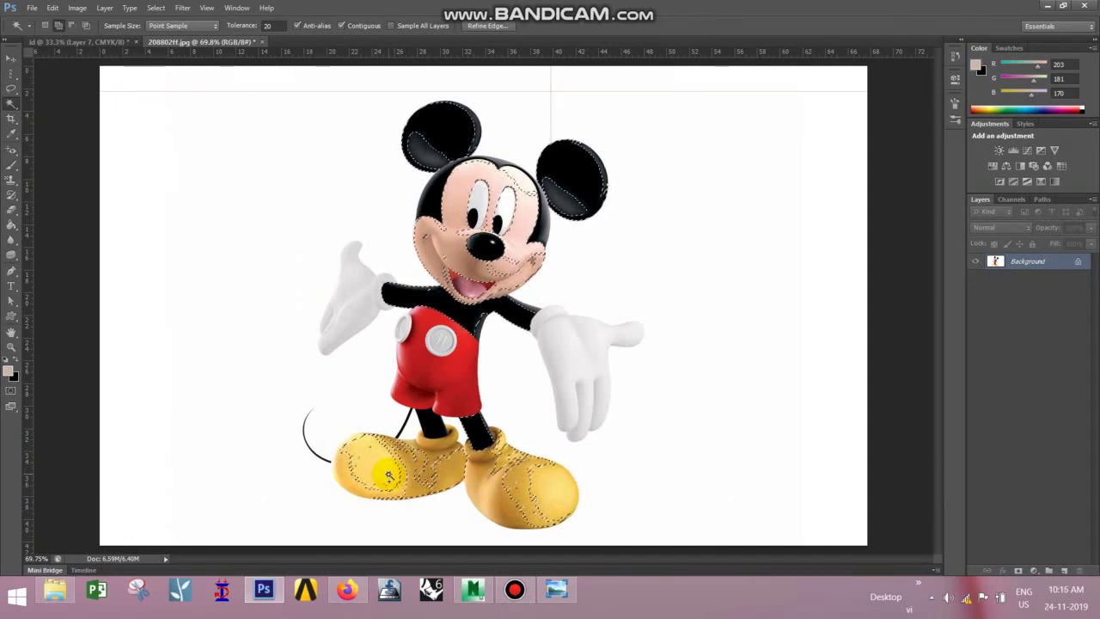
{"action": "left_click", "coordinate": [267, 25]}
{"action": "left_click", "coordinate": [386, 458], "text": "shift"}
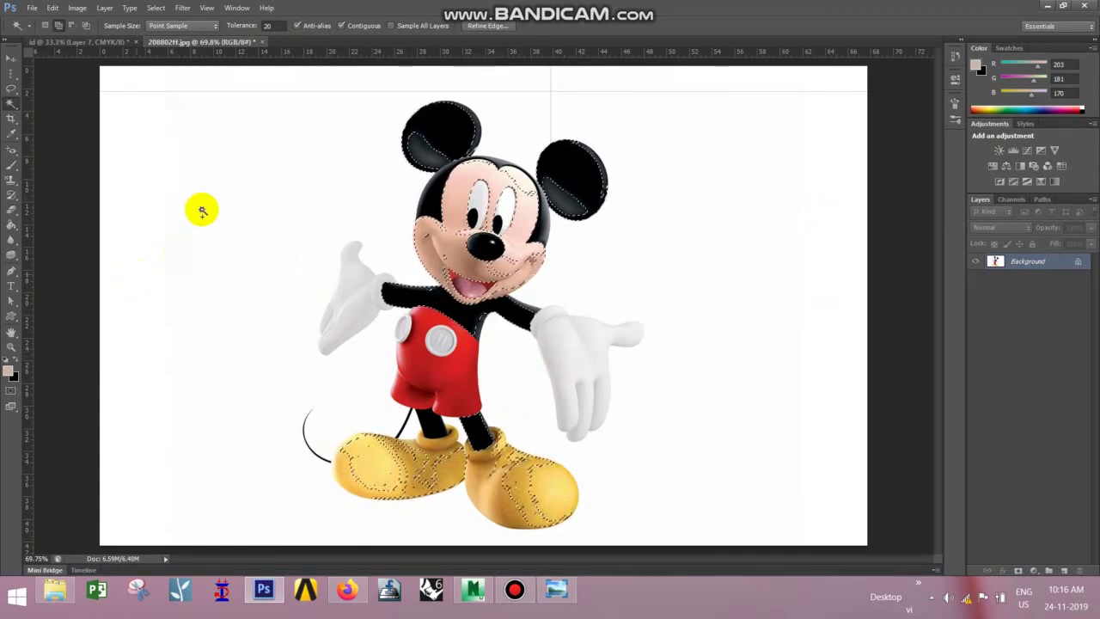
- Add the ears, black head, forehead, red shorts, buttons and left glove, then switch to the collage
{"action": "left_click", "coordinate": [59, 25]}
{"action": "left_click", "coordinate": [424, 135]}
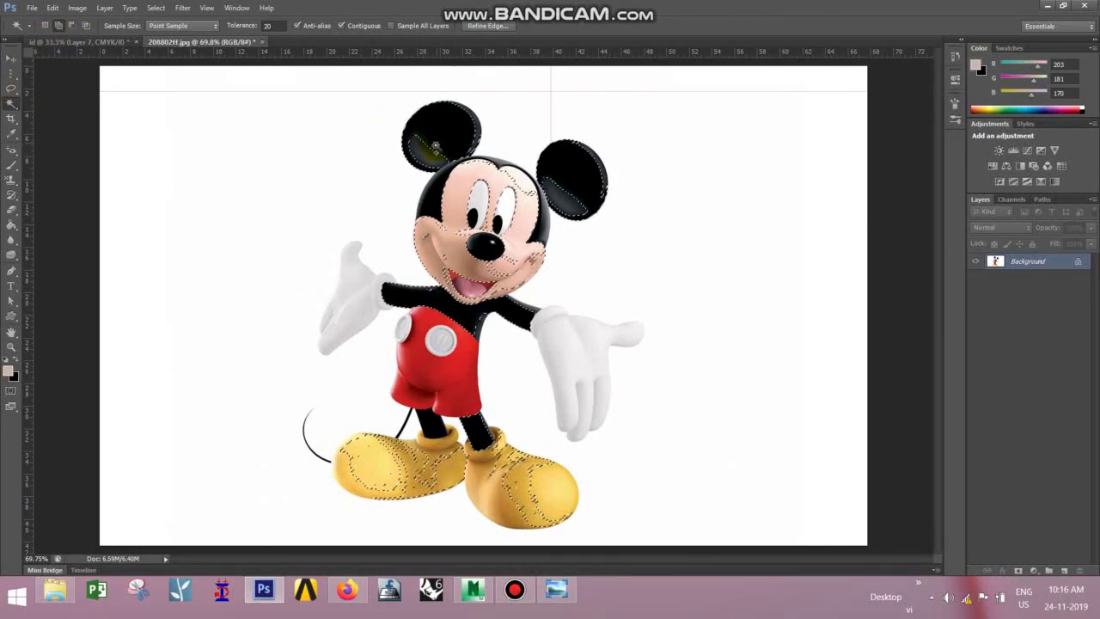
{"action": "left_click", "coordinate": [533, 199]}
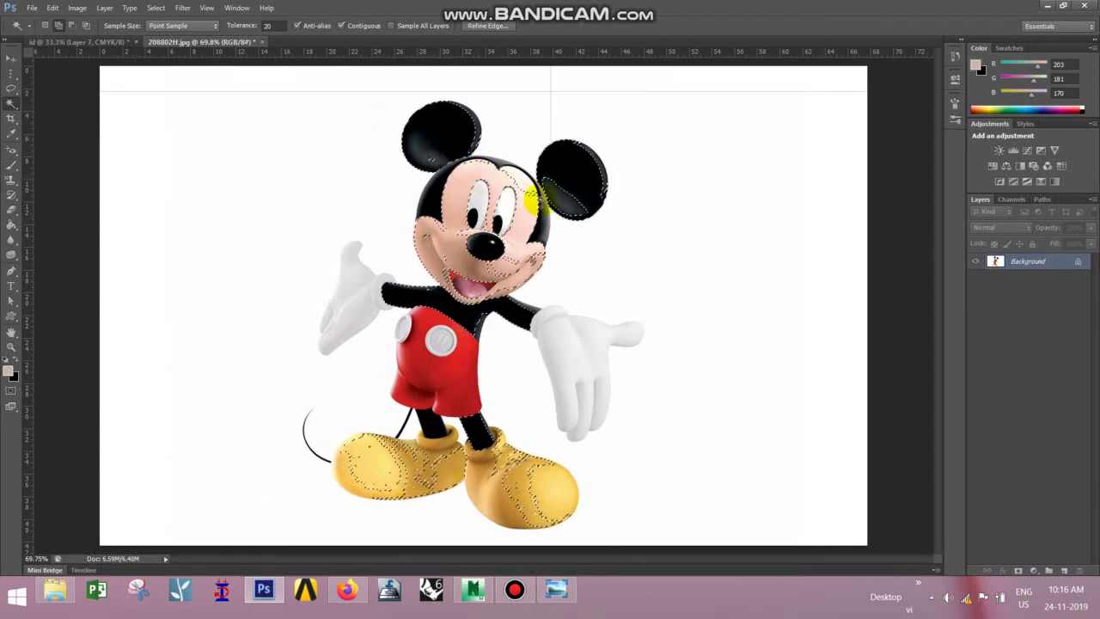
{"action": "left_click", "coordinate": [527, 184]}
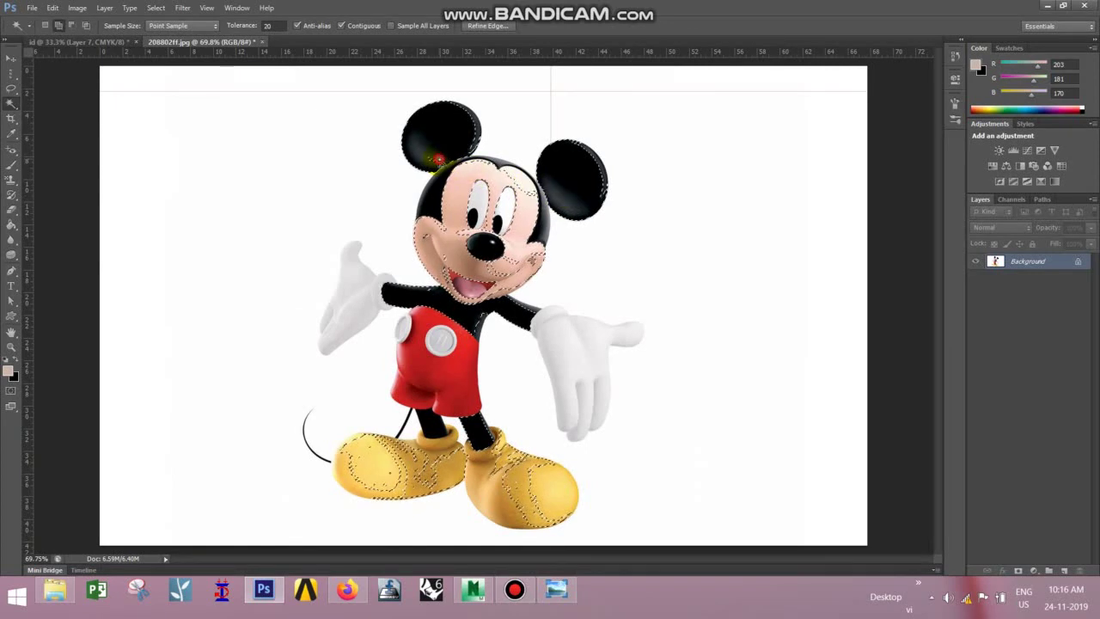
{"action": "left_click", "coordinate": [475, 174]}
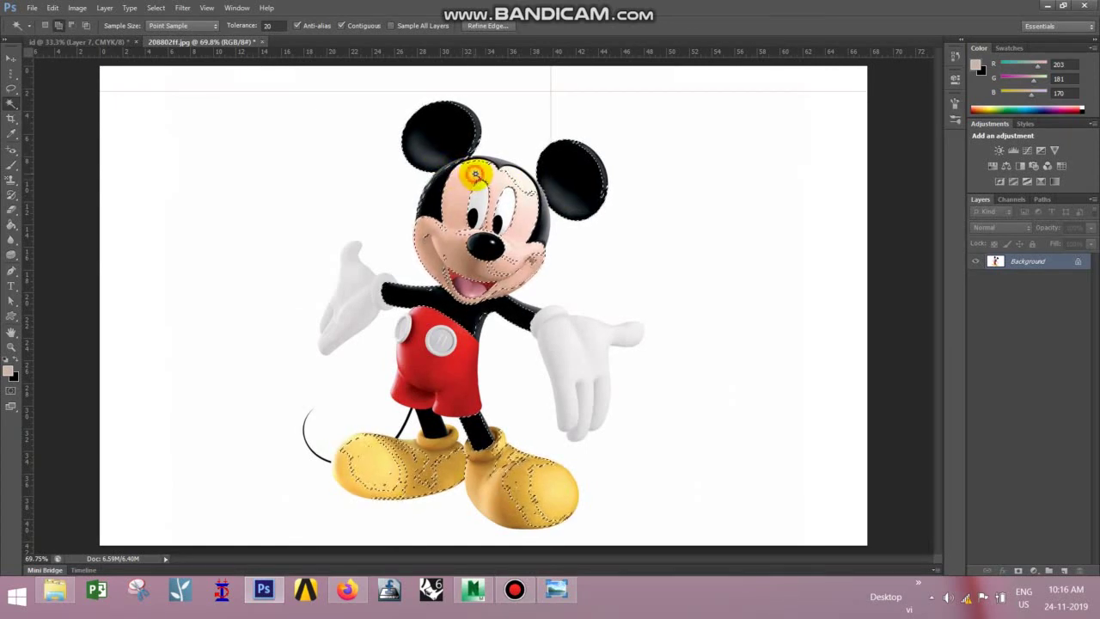
{"action": "left_click", "coordinate": [442, 343]}
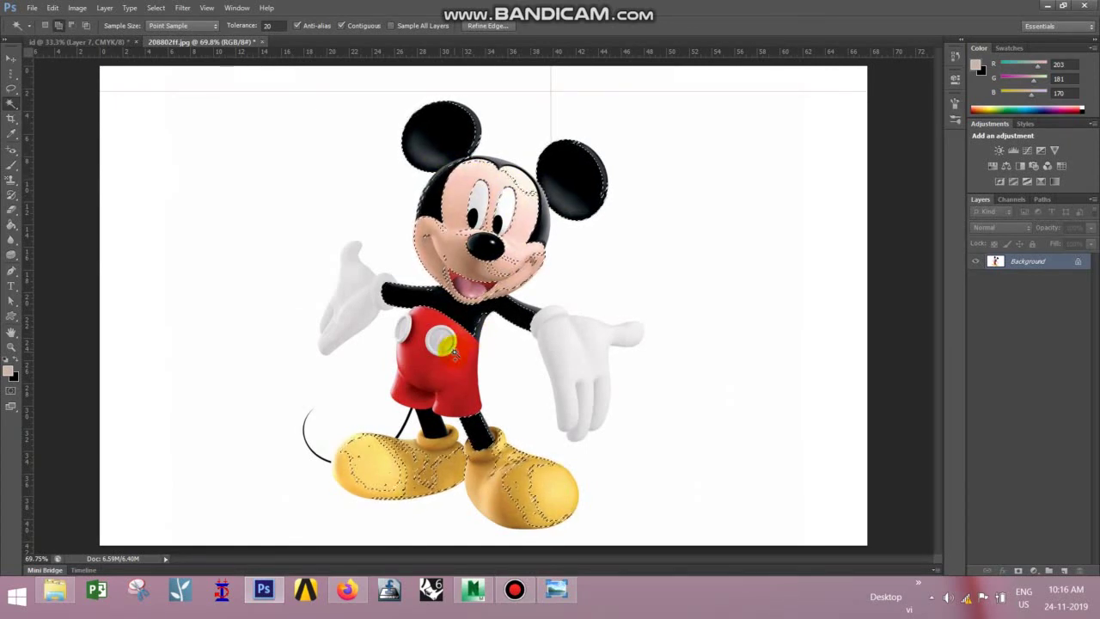
{"action": "left_click", "coordinate": [458, 409]}
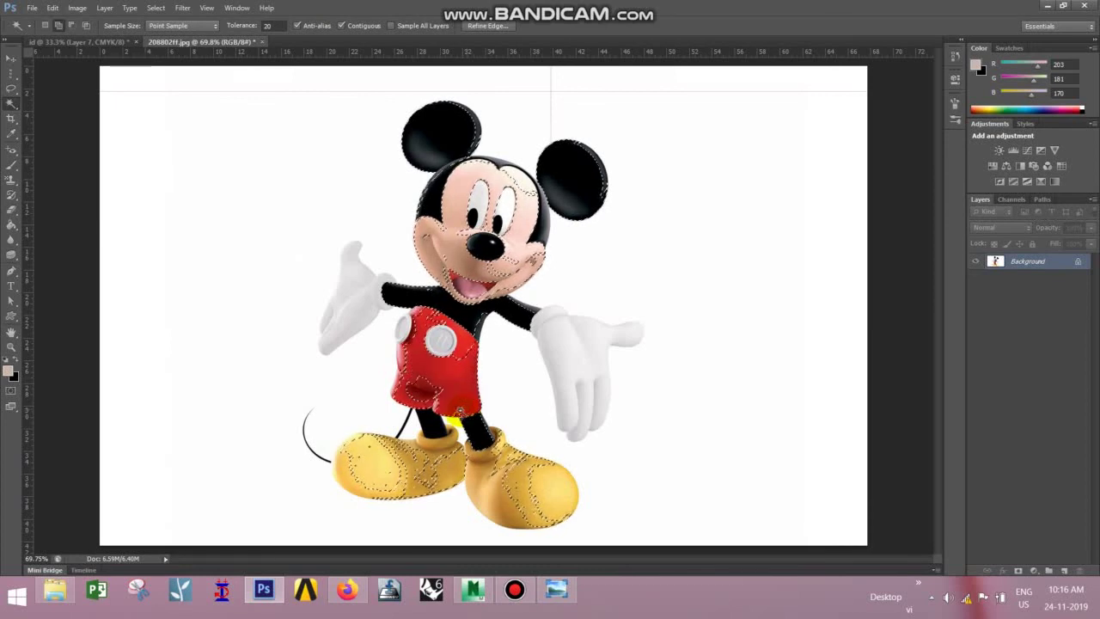
{"action": "left_click", "coordinate": [421, 388]}
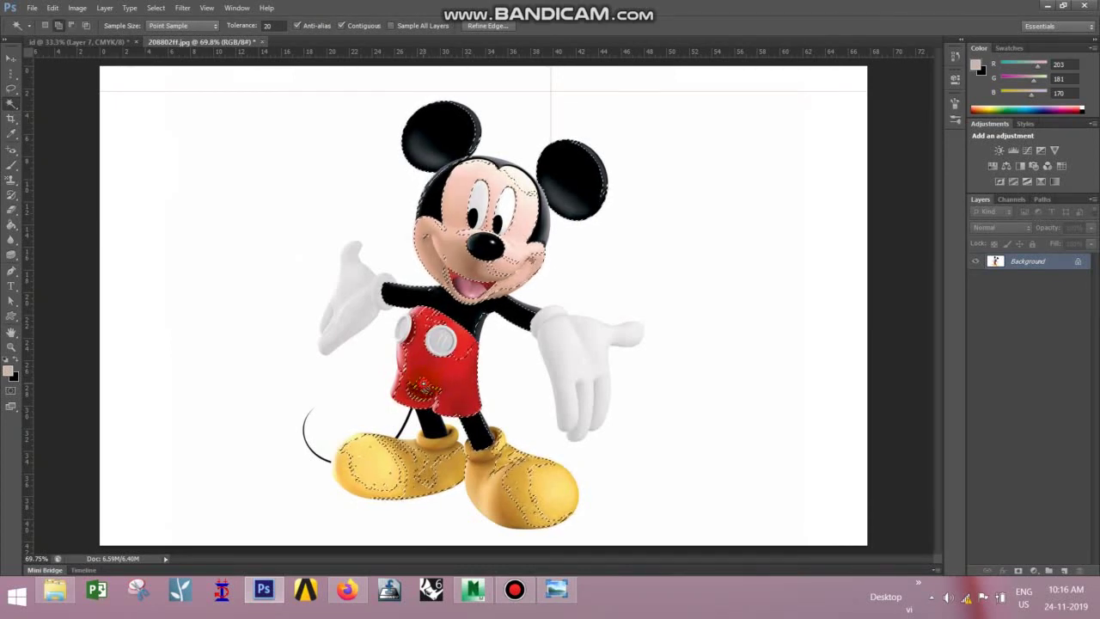
{"action": "left_click", "coordinate": [440, 343]}
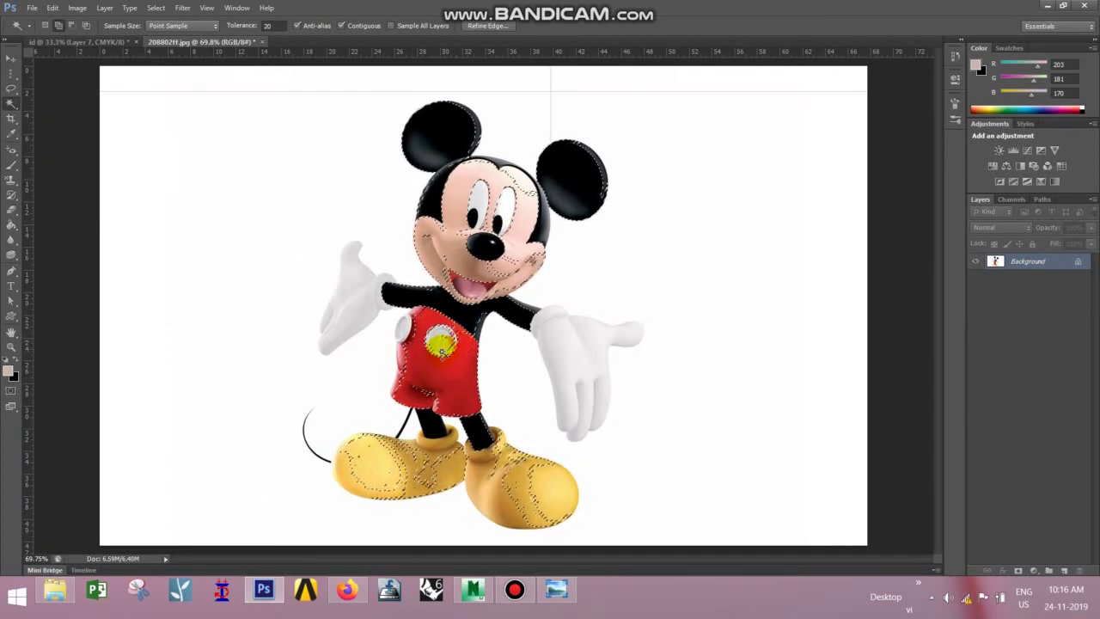
{"action": "left_click", "coordinate": [353, 294]}
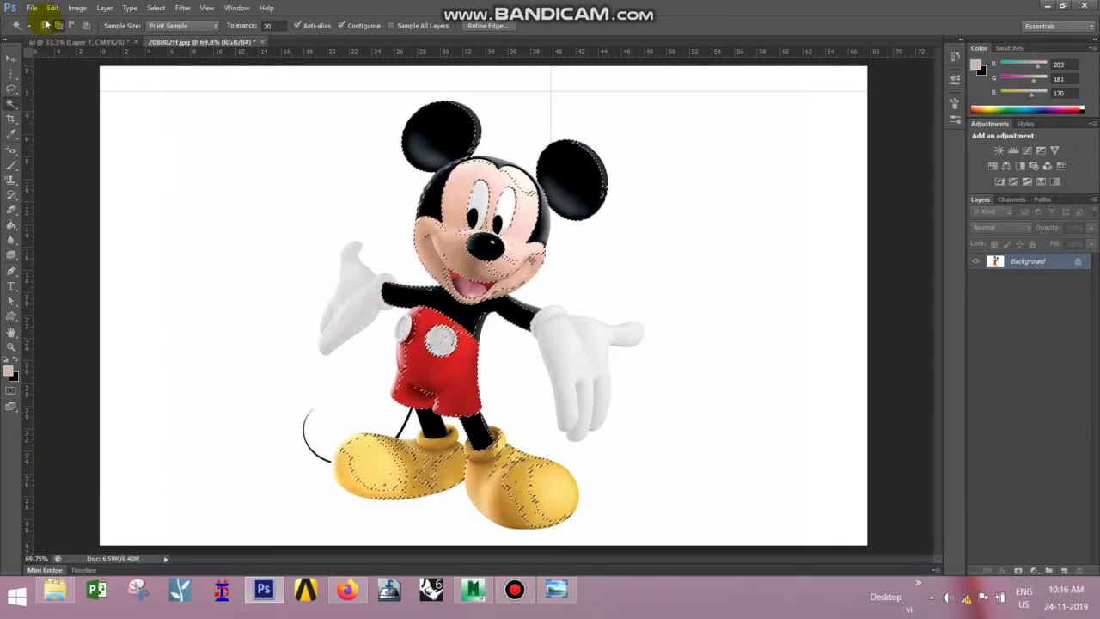
{"action": "left_click", "coordinate": [69, 41]}
{"action": "left_click", "coordinate": [11, 57]}
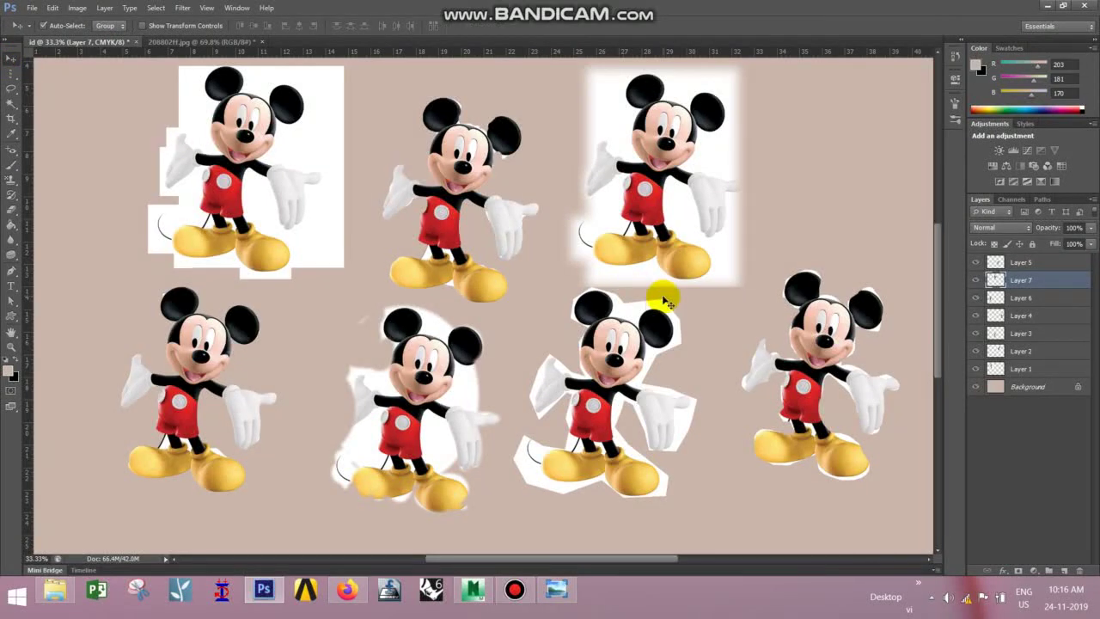
- Drag the wand-selected Mickey into the collage's top right as Layer 8, then return to 208802ff.jpg
{"action": "left_click_drag", "start_coordinate": [658, 294], "coordinate": [859, 148]}
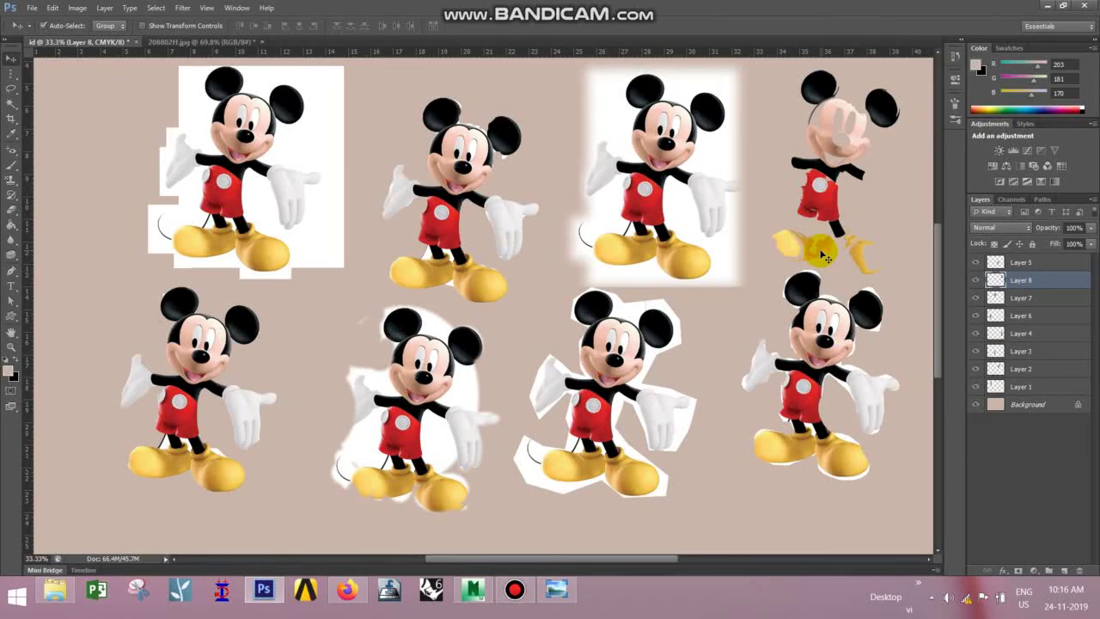
{"action": "left_click", "coordinate": [209, 42]}
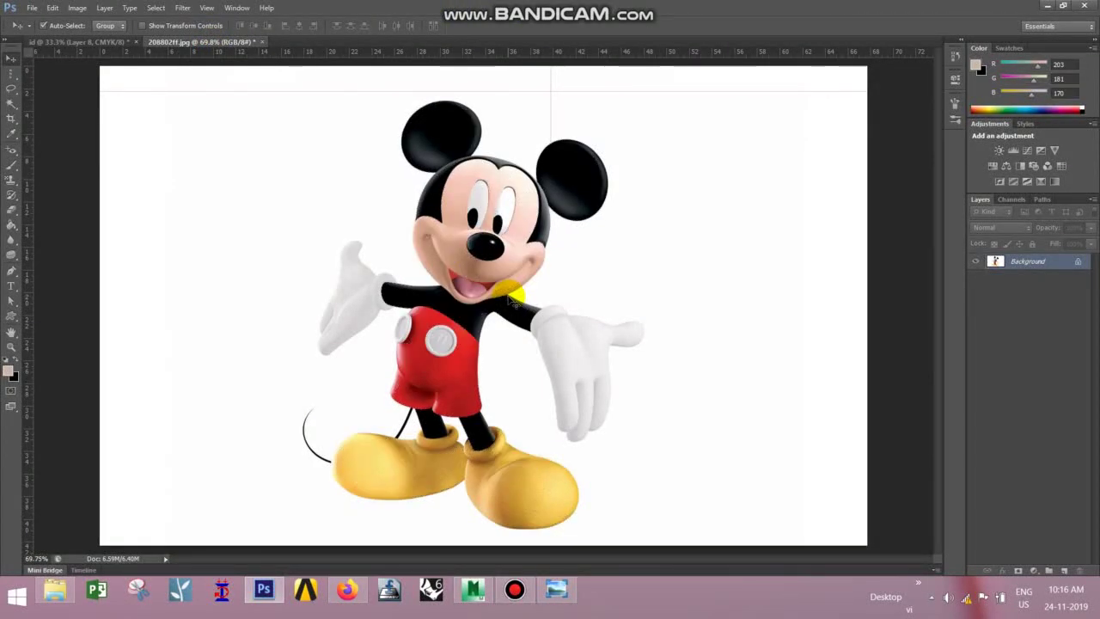
{"action": "left_click", "coordinate": [13, 120]}
{"action": "left_click", "coordinate": [14, 121]}
{"action": "left_click", "coordinate": [12, 103]}
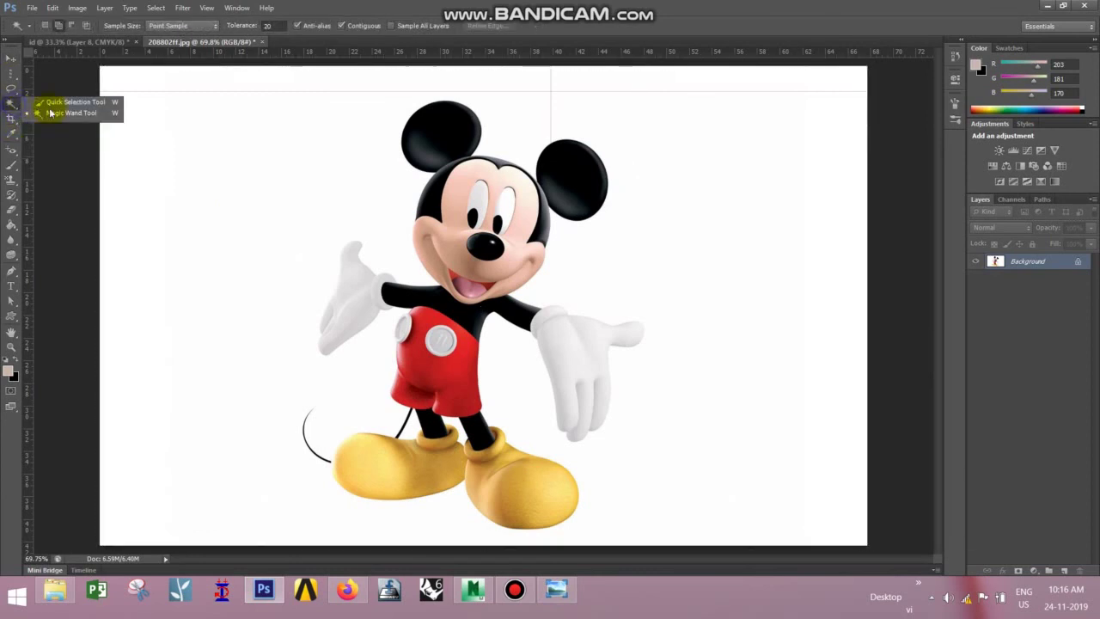
{"action": "left_click", "coordinate": [8, 61]}
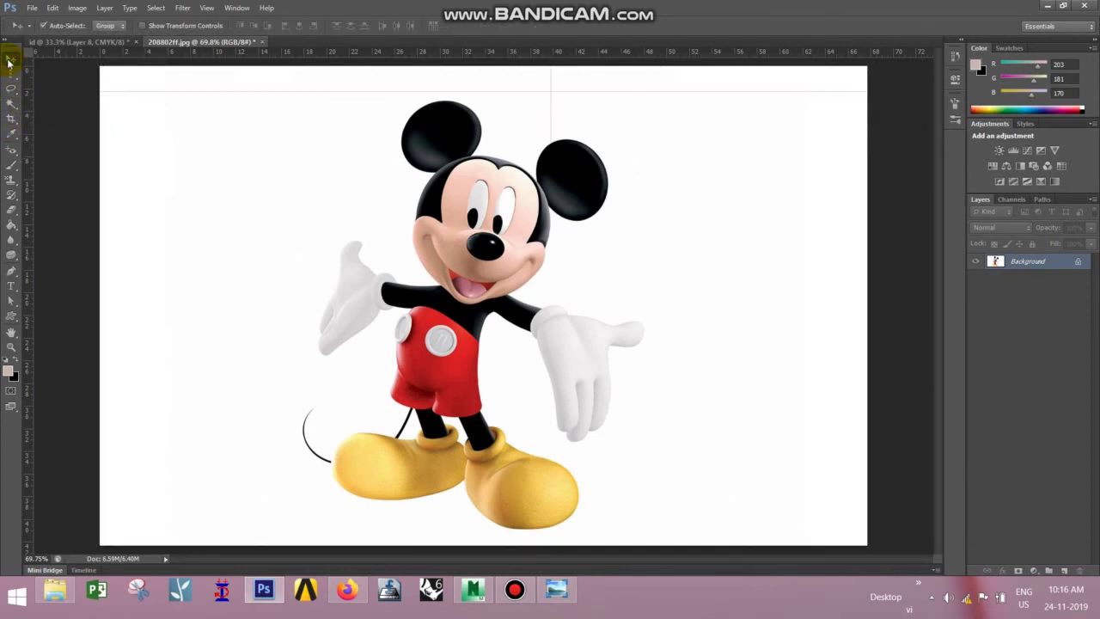